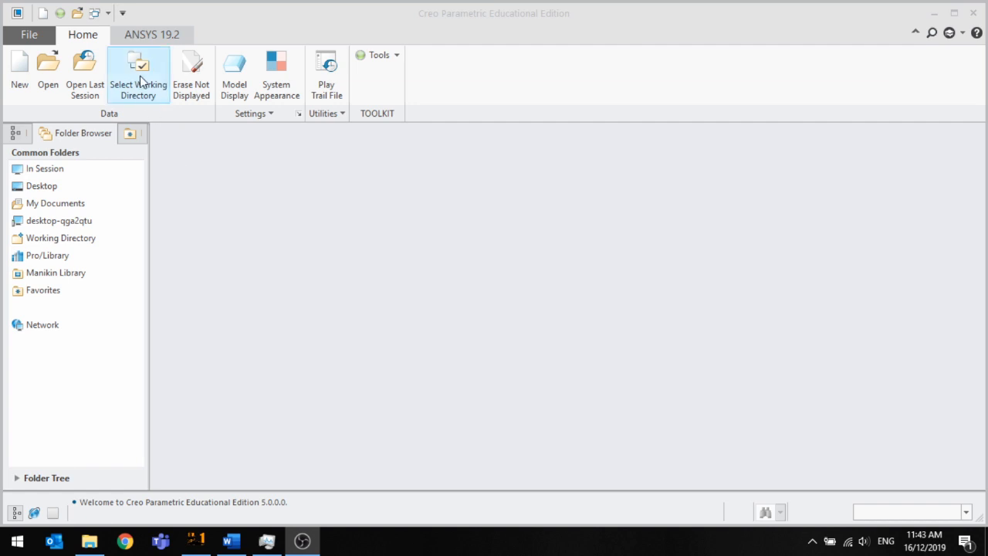
Set the working directory to the Module folder inside Tutorial Examples
{"action": "left_click", "coordinate": [139, 76]}
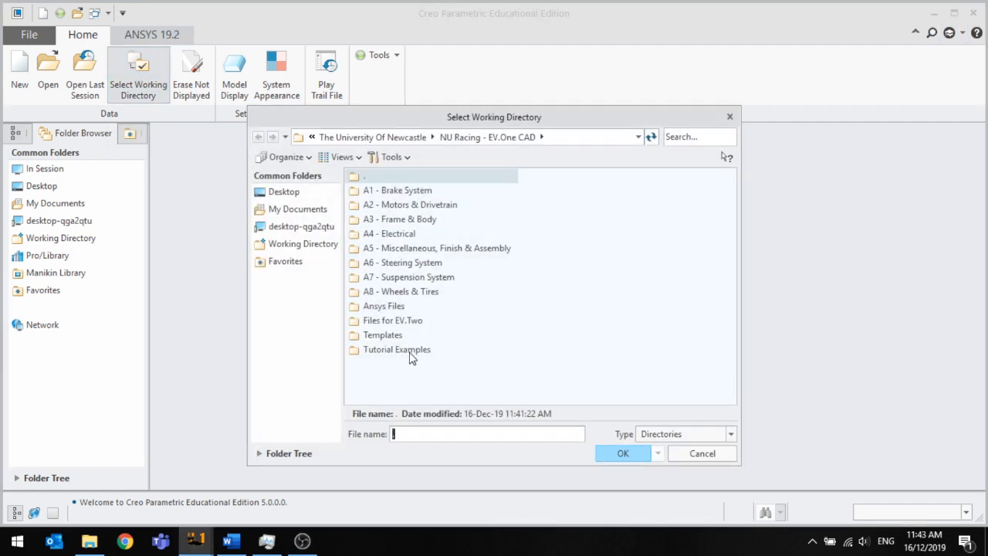
{"action": "double_click", "coordinate": [397, 350]}
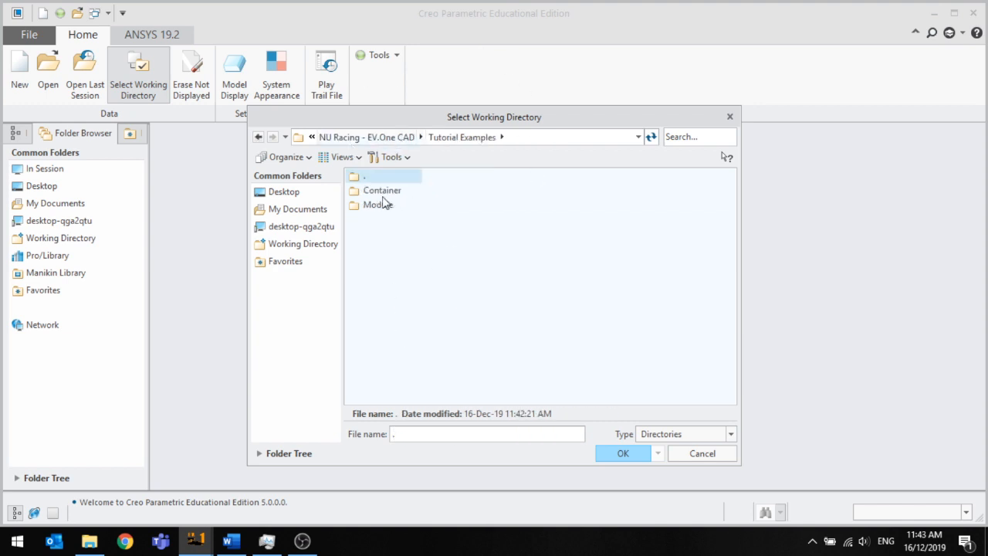
{"action": "double_click", "coordinate": [381, 191]}
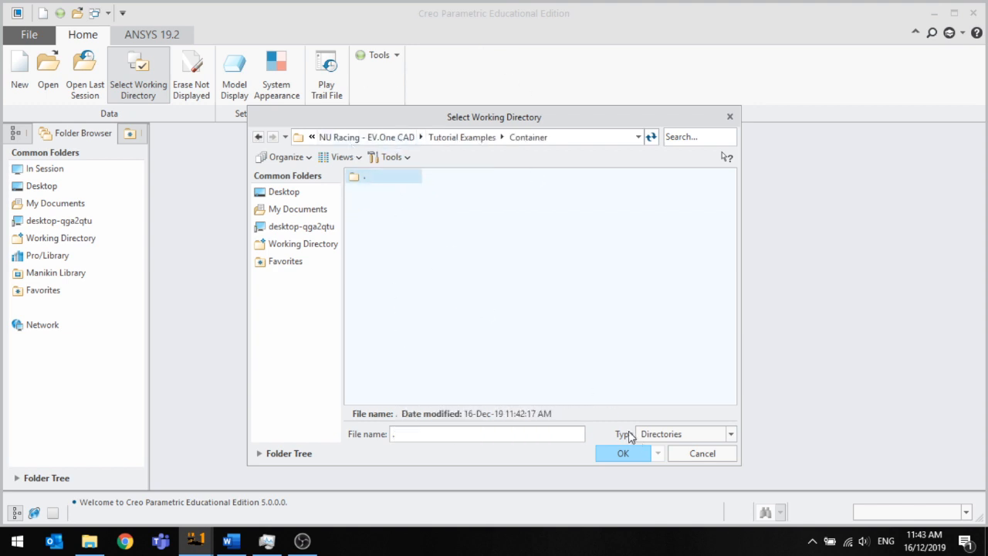
{"action": "left_click", "coordinate": [463, 137]}
{"action": "double_click", "coordinate": [386, 202]}
{"action": "left_click", "coordinate": [623, 453]}
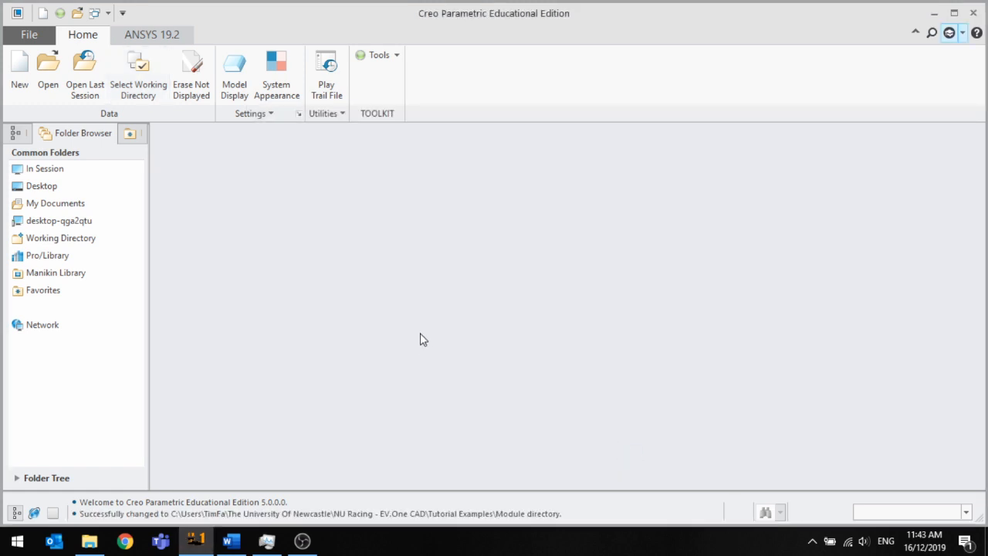
Create a new solid part with the file name Cell, without using the default template
{"action": "left_click", "coordinate": [22, 74]}
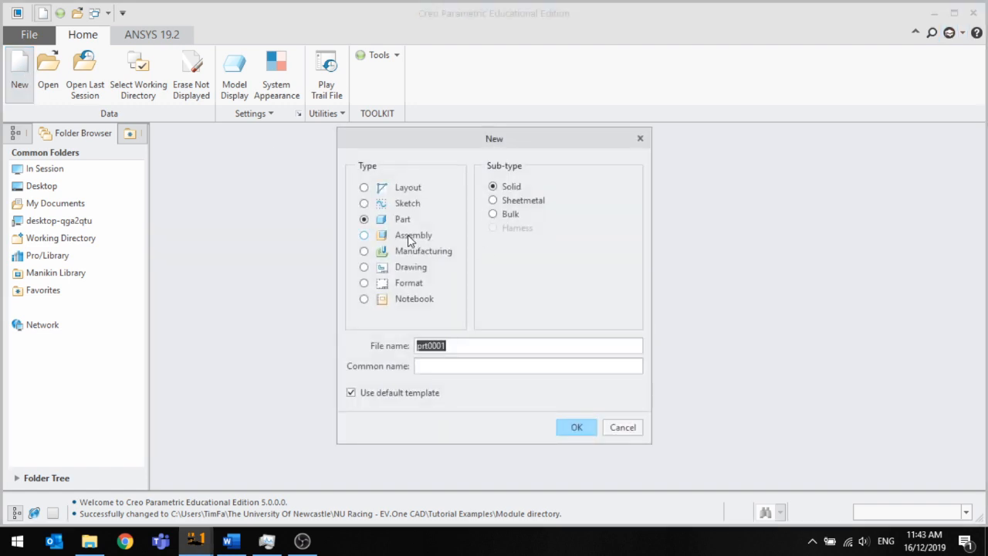
{"action": "left_click_drag", "start_coordinate": [466, 344], "coordinate": [385, 335]}
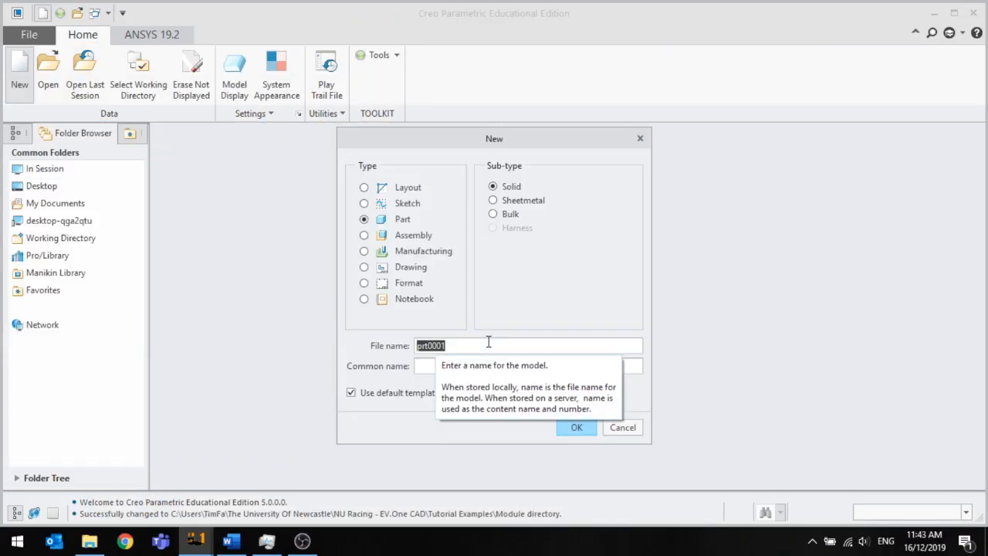
{"action": "key", "text": "BackSpace"}
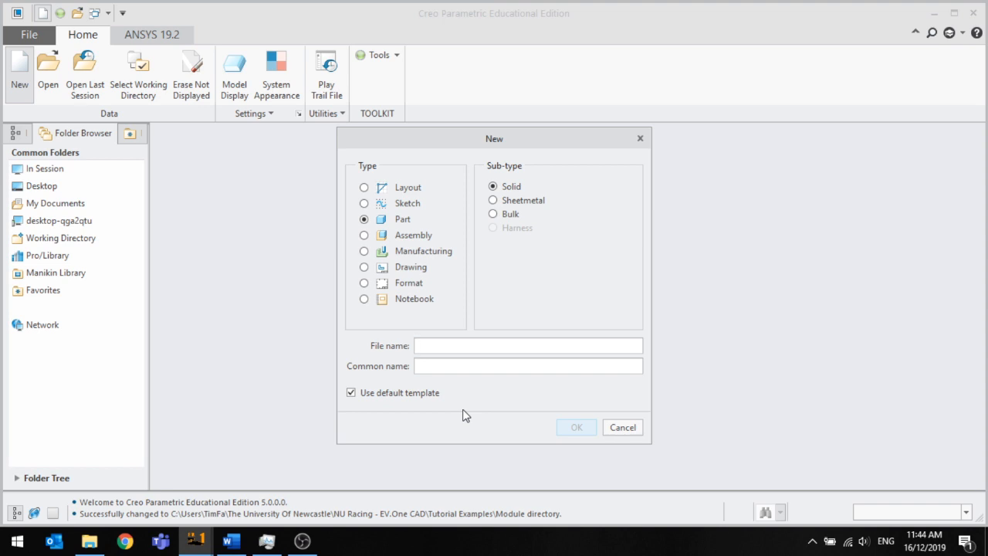
{"action": "type", "text": "Cell"}
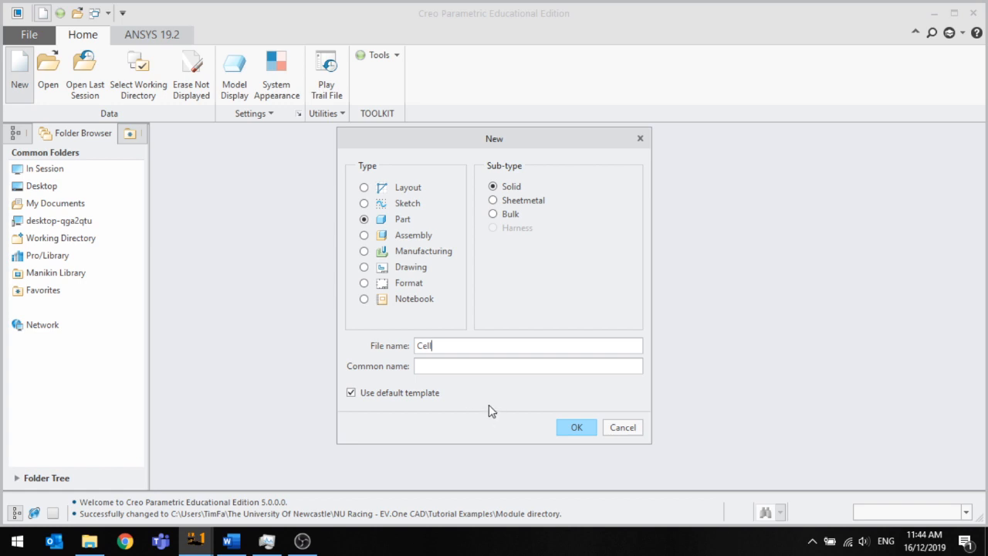
{"action": "left_click", "coordinate": [400, 398]}
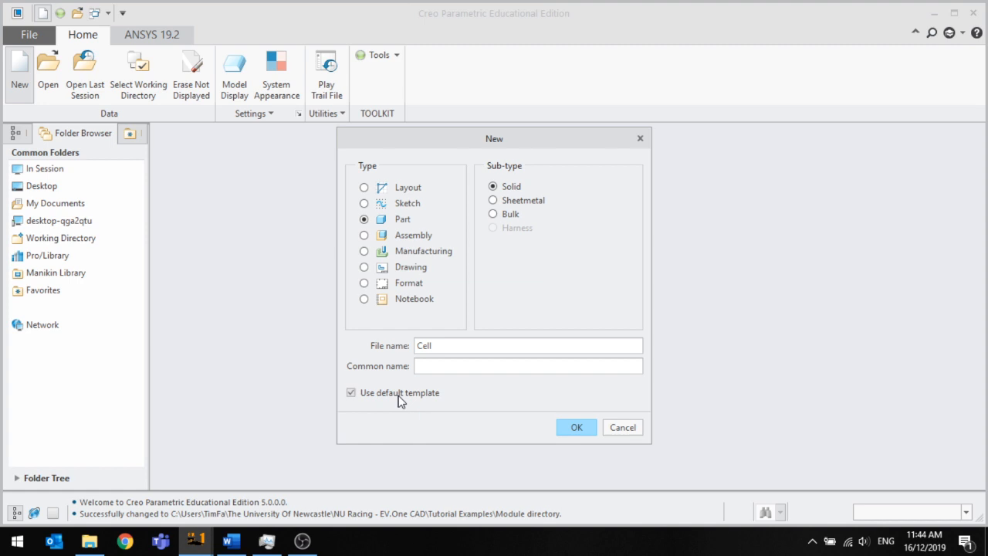
{"action": "left_click", "coordinate": [566, 426]}
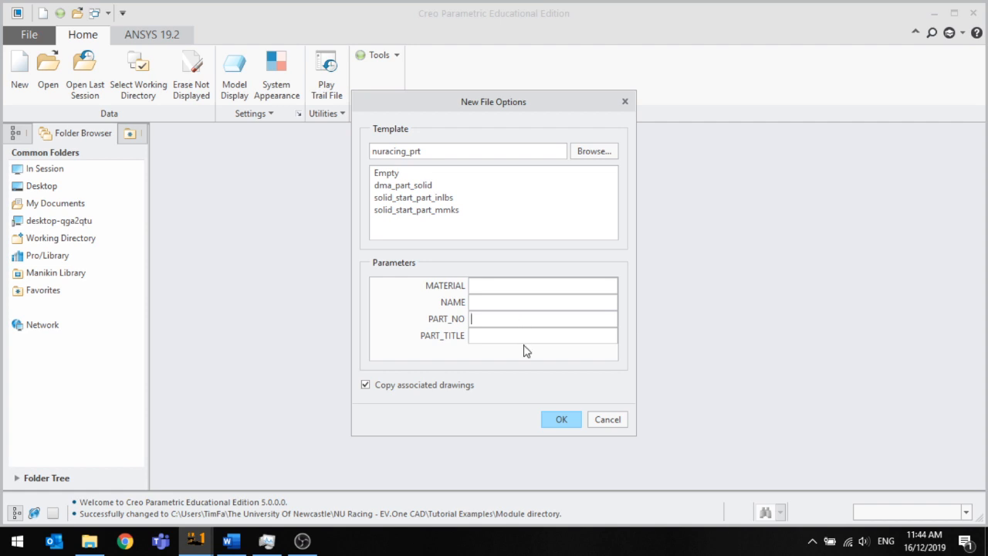
Fill in the person's name, part number B10006 and part title CELL, and create the part from the nuracing_prt template
{"action": "left_click", "coordinate": [510, 302]}
{"action": "type", "text": "T.Fa"}
{"action": "key", "text": "BackSpace"}
{"action": "key", "text": "BackSpace"}
{"action": "type", "text": "FALLICO"}
{"action": "key", "text": "Tab"}
{"action": "type", "text": "B10006"}
{"action": "type", "text": "CELL"}
{"action": "left_click", "coordinate": [562, 417]}
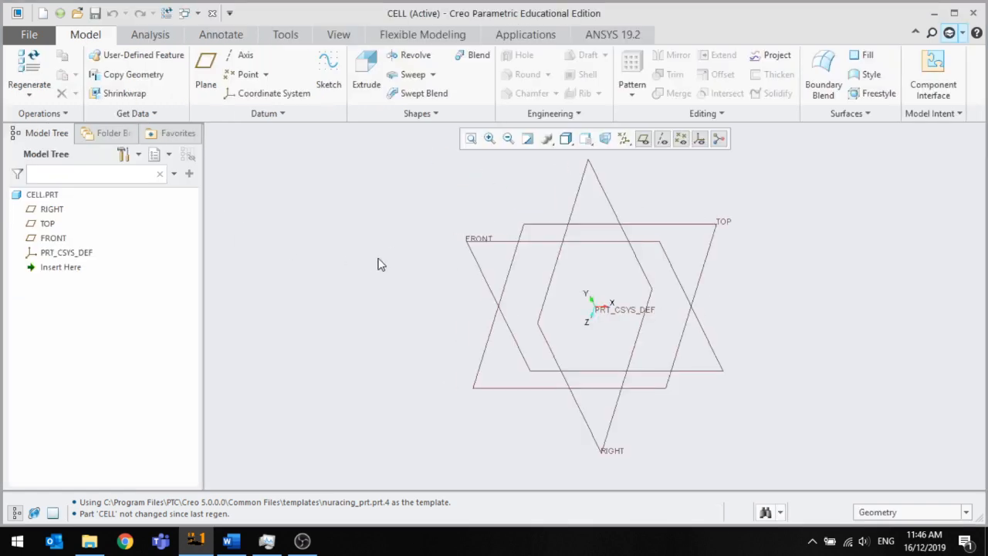
Examine how the RIGHT, TOP and FRONT datum planes are oriented around the part's coordinate system
{"action": "middle_click_drag", "start_coordinate": [378, 259], "coordinate": [401, 250]}
{"action": "scroll", "coordinate": [387, 270], "scroll_direction": "up", "scroll_amount": 4}
{"action": "scroll", "coordinate": [492, 266], "scroll_direction": "down", "scroll_amount": 5}
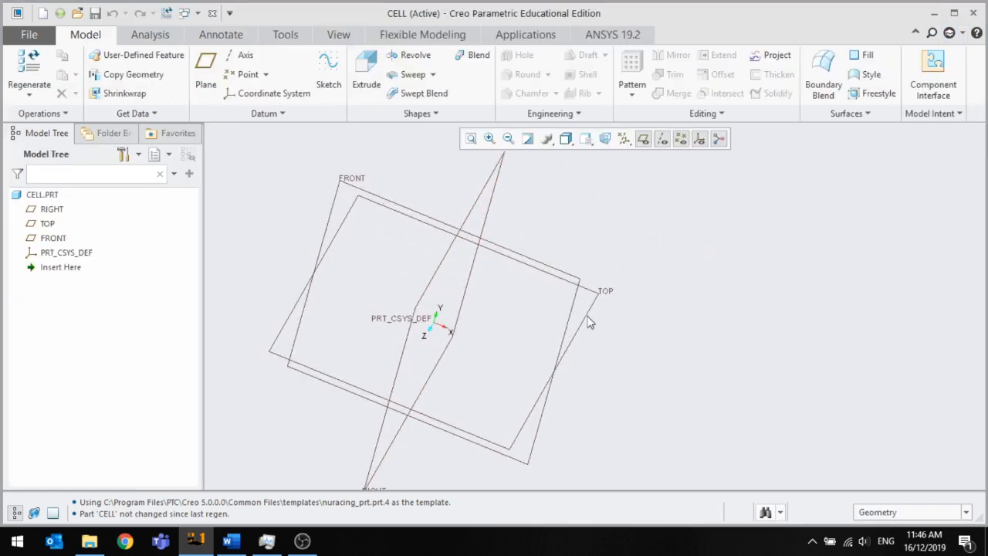
{"action": "scroll", "coordinate": [626, 330], "scroll_direction": "up", "scroll_amount": 4}
{"action": "scroll", "coordinate": [496, 311], "scroll_direction": "down", "scroll_amount": 4}
{"action": "middle_click_drag", "start_coordinate": [513, 315], "coordinate": [602, 258]}
{"action": "left_click", "coordinate": [610, 246]}
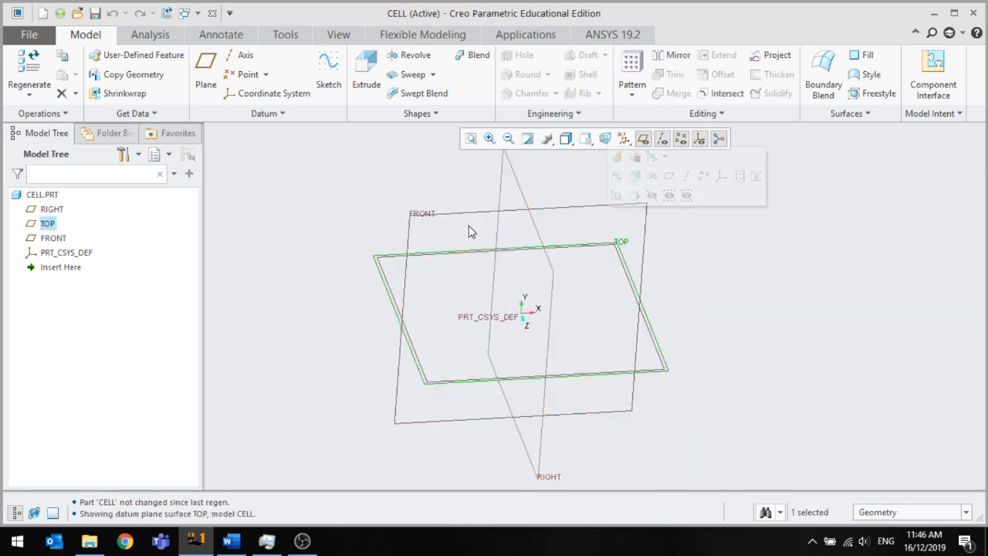
{"action": "left_click", "coordinate": [450, 218]}
{"action": "left_click", "coordinate": [544, 434]}
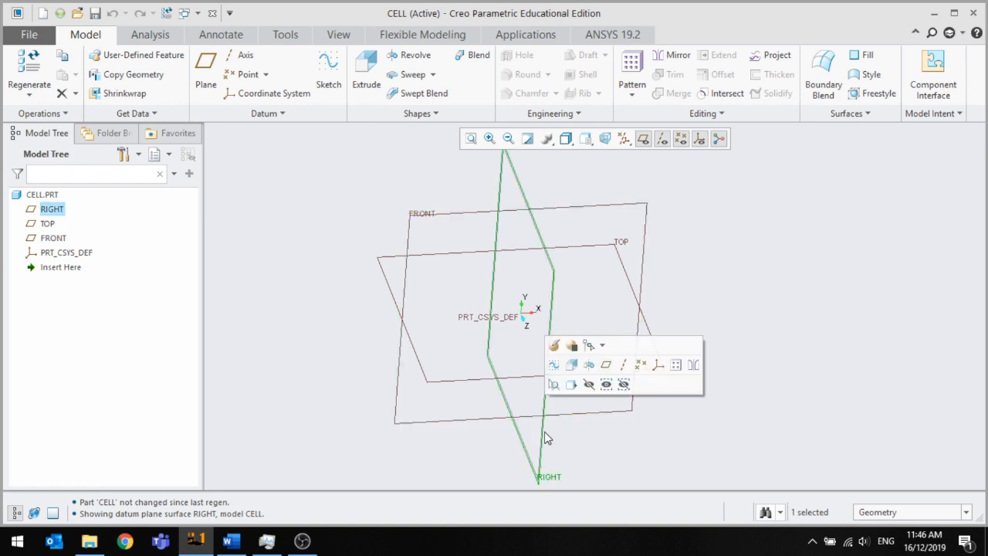
{"action": "left_click", "coordinate": [623, 452]}
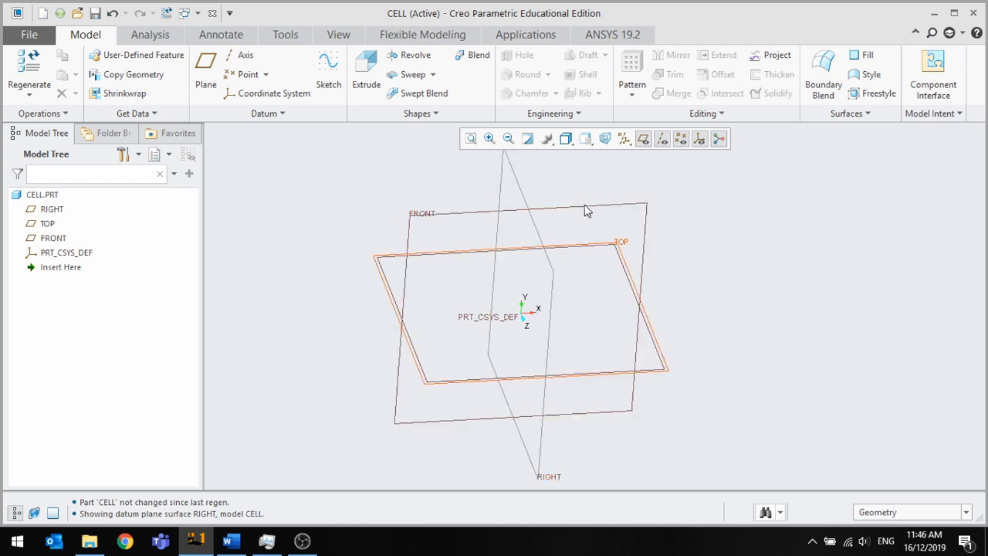
{"action": "scroll", "coordinate": [668, 332], "scroll_direction": "down", "scroll_amount": 1}
{"action": "scroll", "coordinate": [633, 215], "scroll_direction": "up", "scroll_amount": 1}
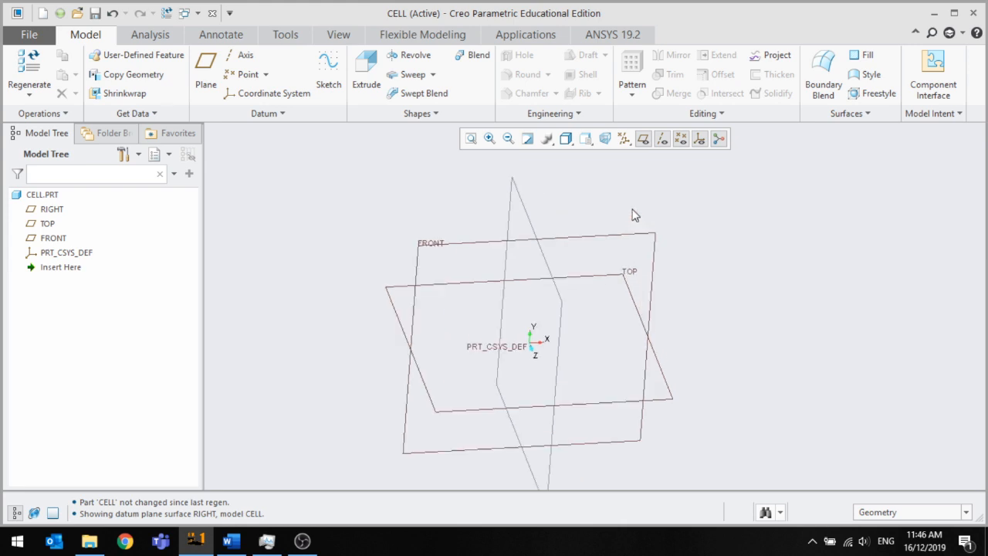
{"action": "scroll", "coordinate": [633, 215], "scroll_direction": "down", "scroll_amount": 1}
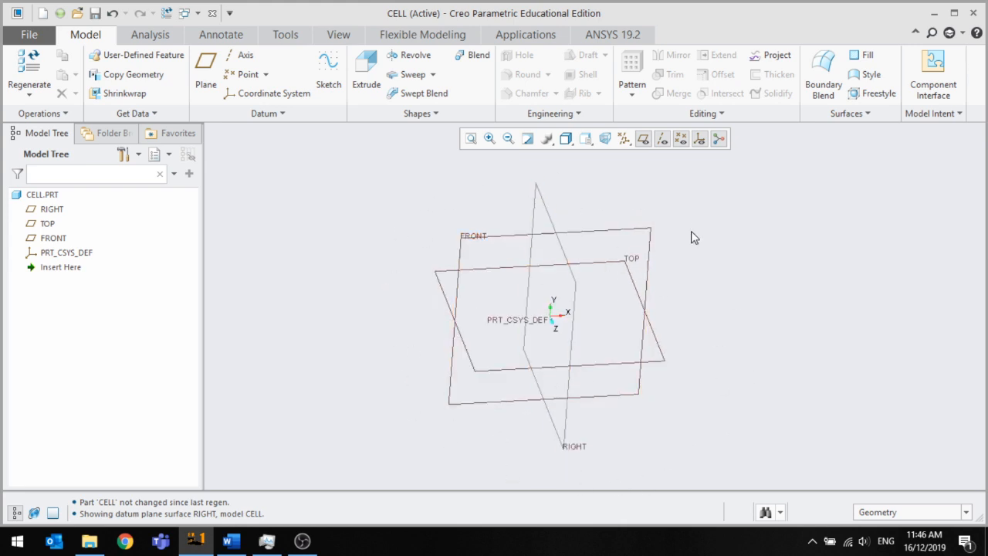
{"action": "mouse_move", "coordinate": [558, 361]}
{"action": "middle_mouse_down"}
{"action": "mouse_move", "coordinate": [591, 344]}
{"action": "mouse_move", "coordinate": [544, 360]}
{"action": "mouse_move", "coordinate": [555, 342]}
{"action": "mouse_move", "coordinate": [566, 350]}
{"action": "mouse_move", "coordinate": [554, 344]}
{"action": "middle_mouse_up"}
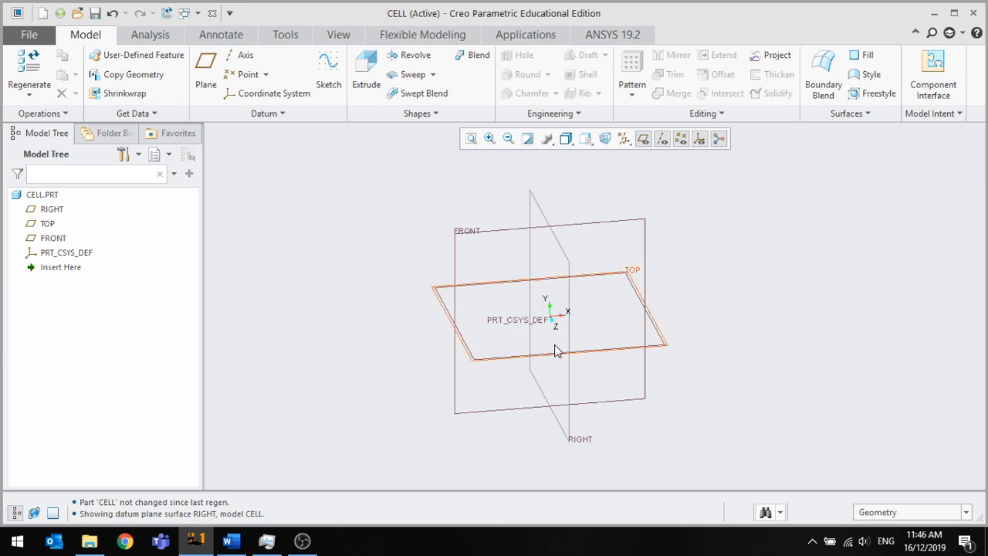
{"action": "left_click", "coordinate": [594, 226]}
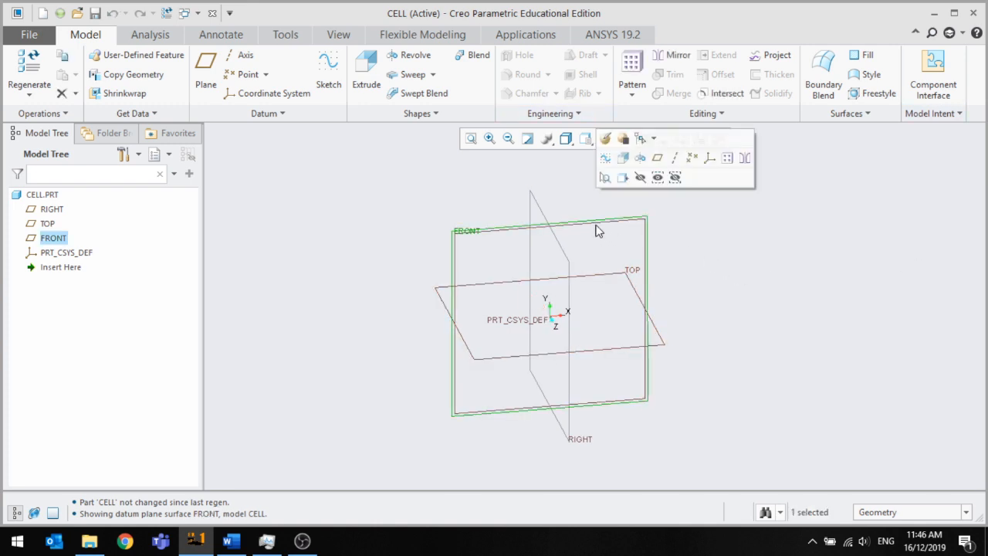
{"action": "left_click", "coordinate": [784, 235]}
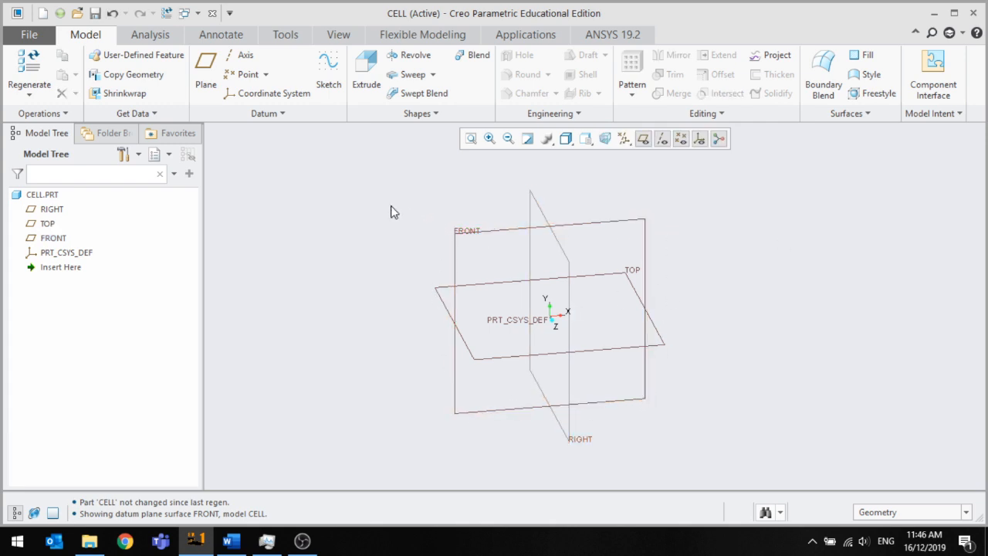
{"action": "left_click", "coordinate": [371, 65]}
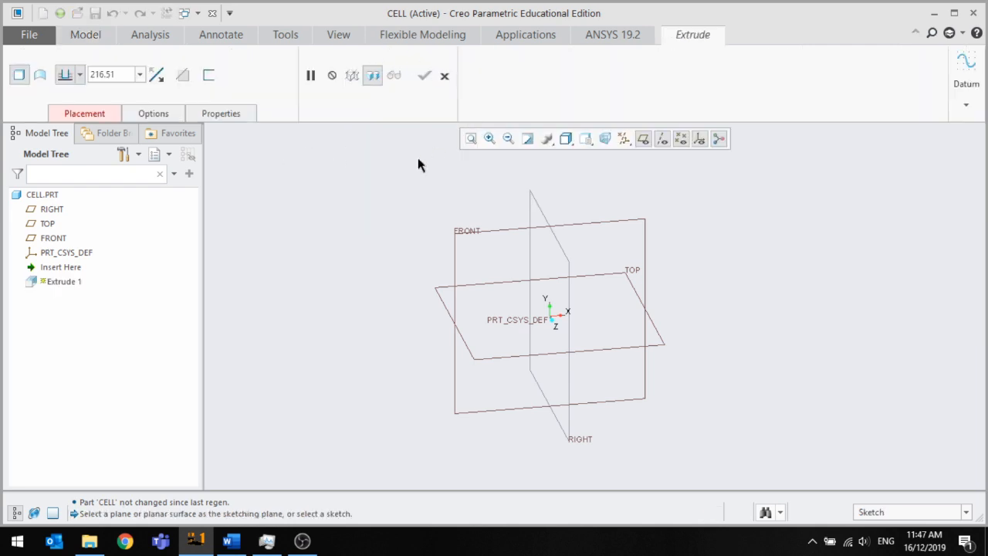
{"action": "left_click", "coordinate": [476, 233]}
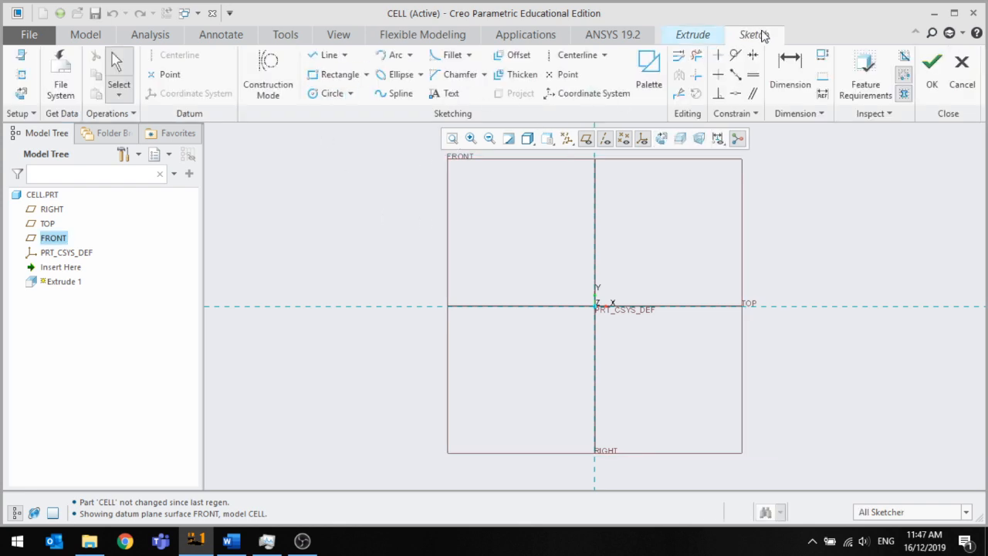
{"action": "left_click", "coordinate": [961, 71]}
{"action": "left_click", "coordinate": [554, 297]}
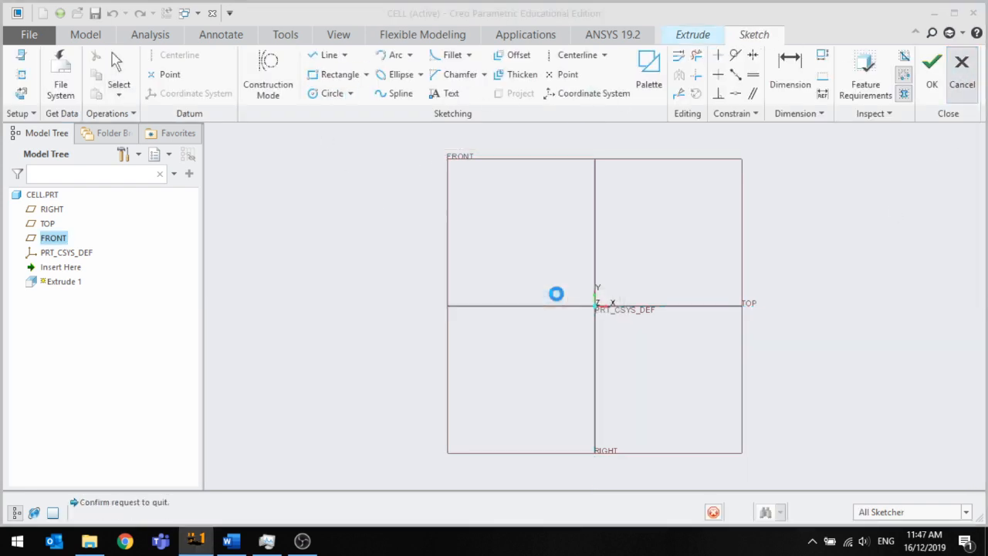
{"action": "left_click", "coordinate": [446, 74]}
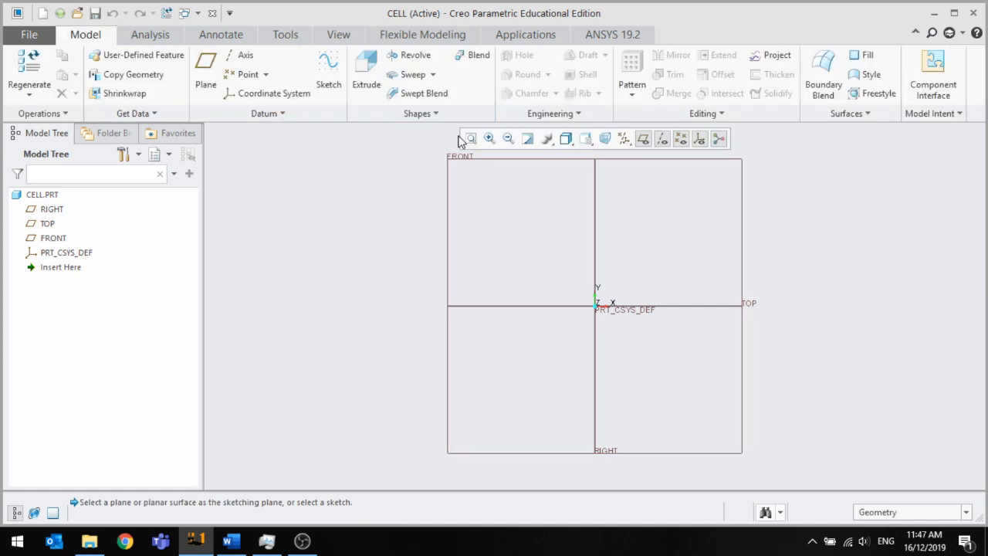
Sketch a freehand-sized rectangle around the origin on the FRONT plane and finish the sketch
{"action": "left_click", "coordinate": [328, 73]}
{"action": "left_click", "coordinate": [449, 180]}
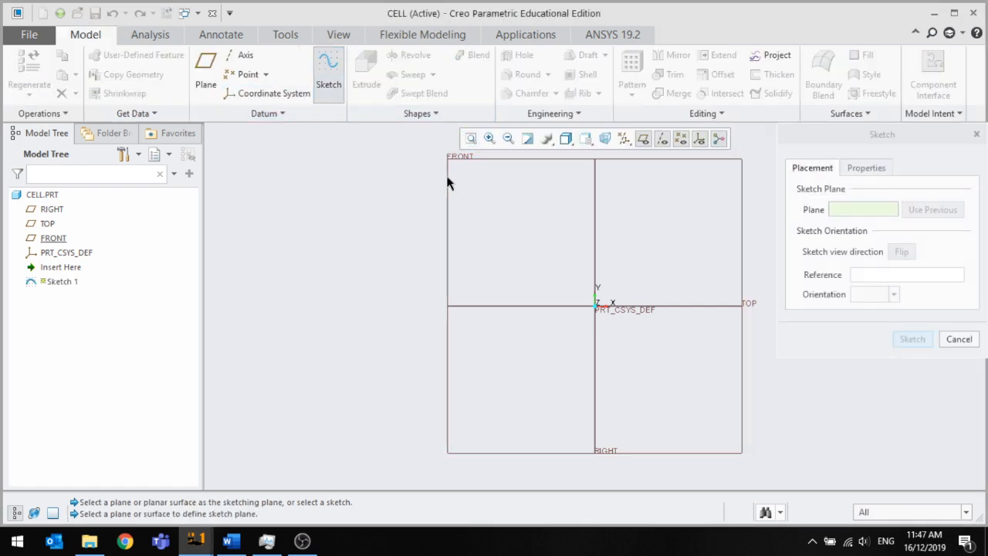
{"action": "left_click", "coordinate": [911, 338]}
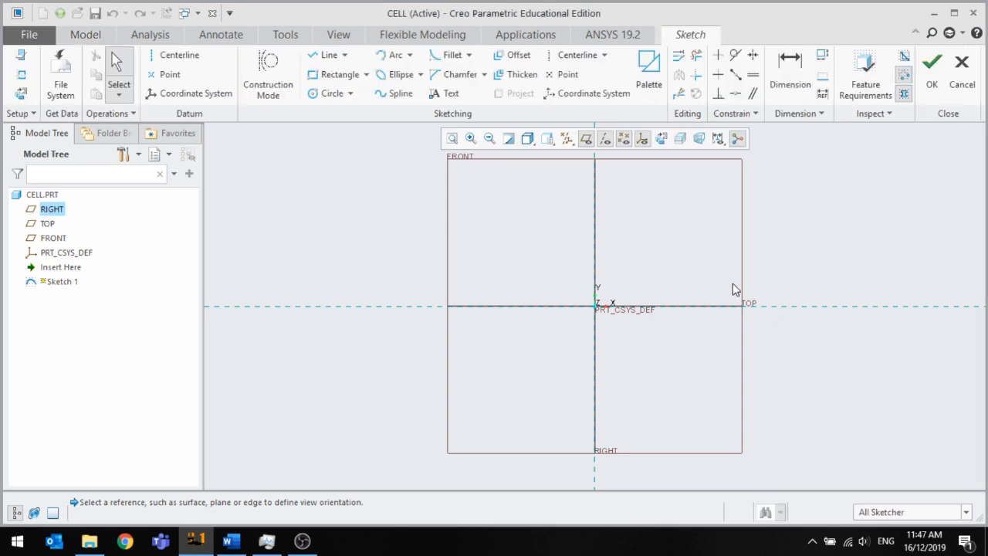
{"action": "left_click", "coordinate": [340, 74]}
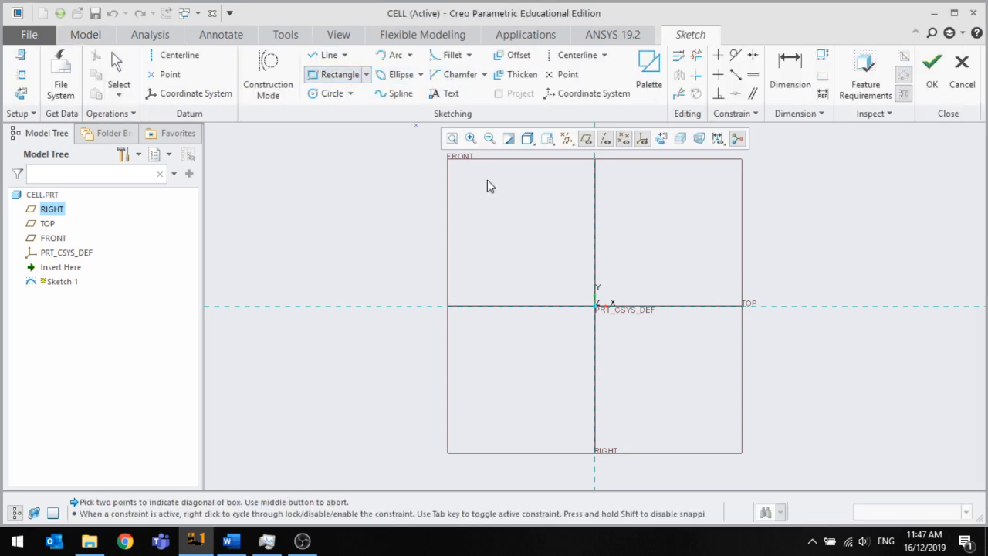
{"action": "left_click", "coordinate": [510, 345]}
{"action": "left_click", "coordinate": [932, 84]}
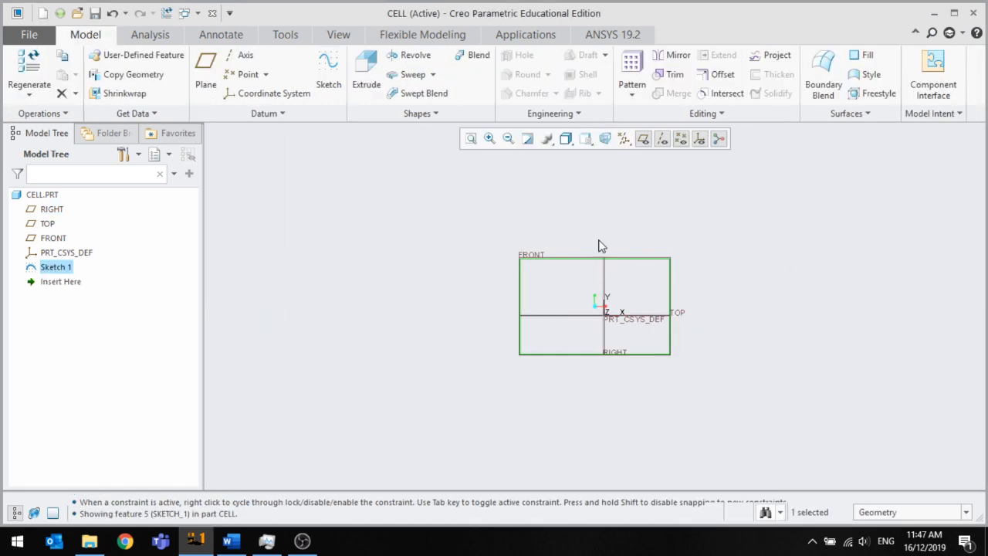
{"action": "middle_click_drag", "start_coordinate": [546, 197], "coordinate": [579, 209]}
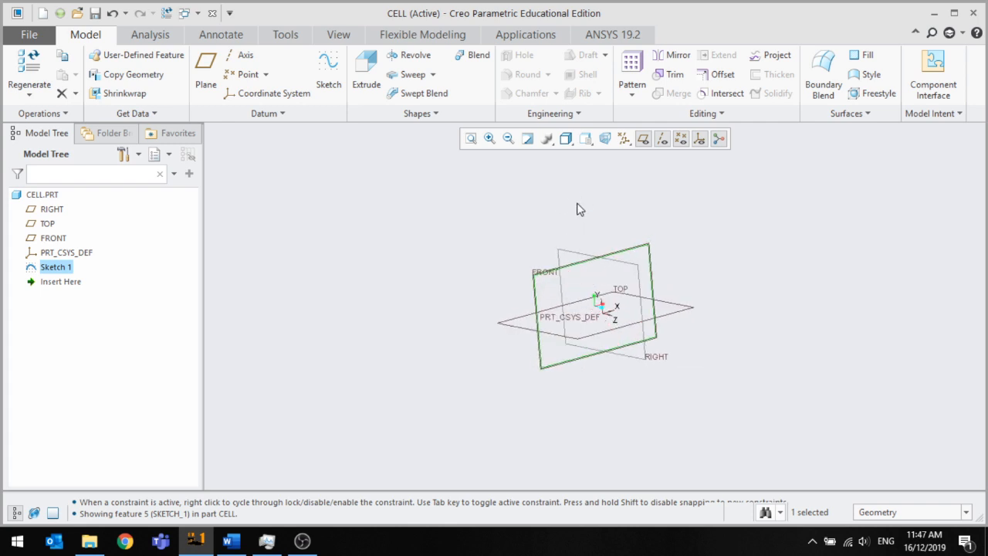
{"action": "left_click", "coordinate": [366, 78]}
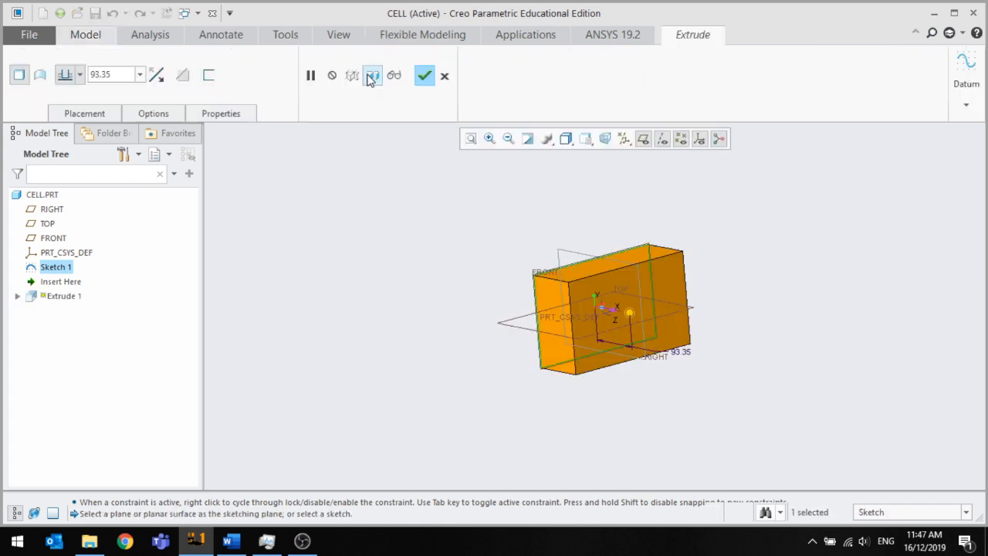
{"action": "left_click", "coordinate": [445, 77]}
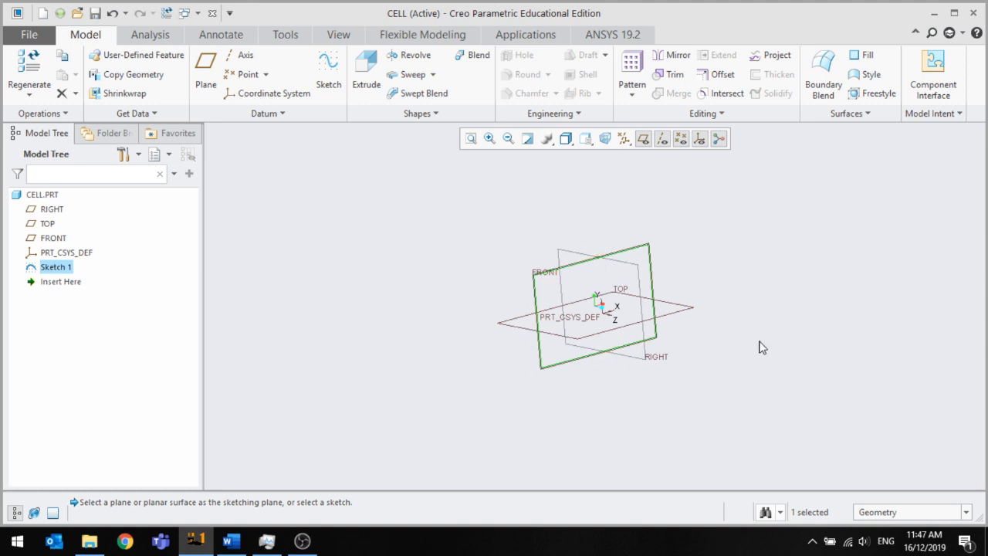
{"action": "right_click", "coordinate": [53, 261]}
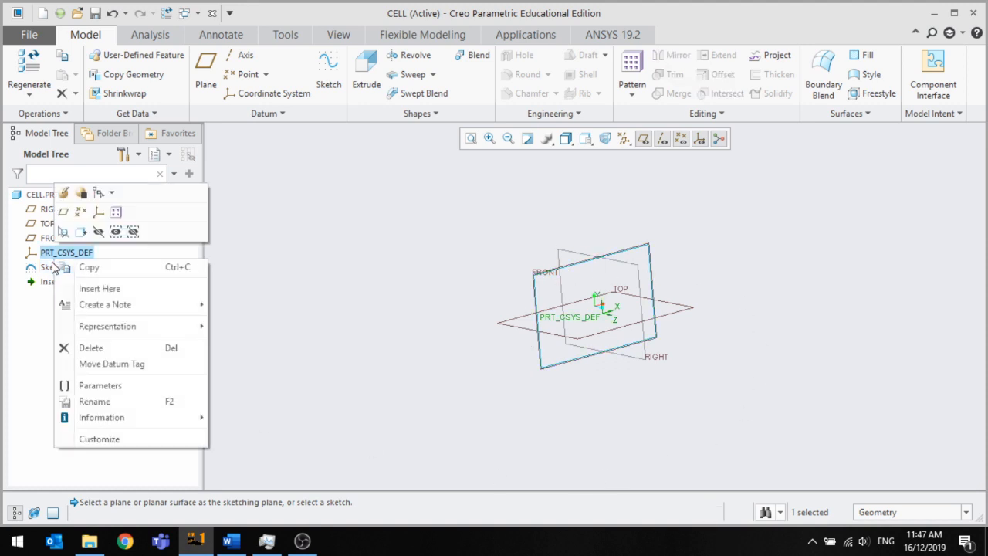
{"action": "left_click", "coordinate": [122, 346]}
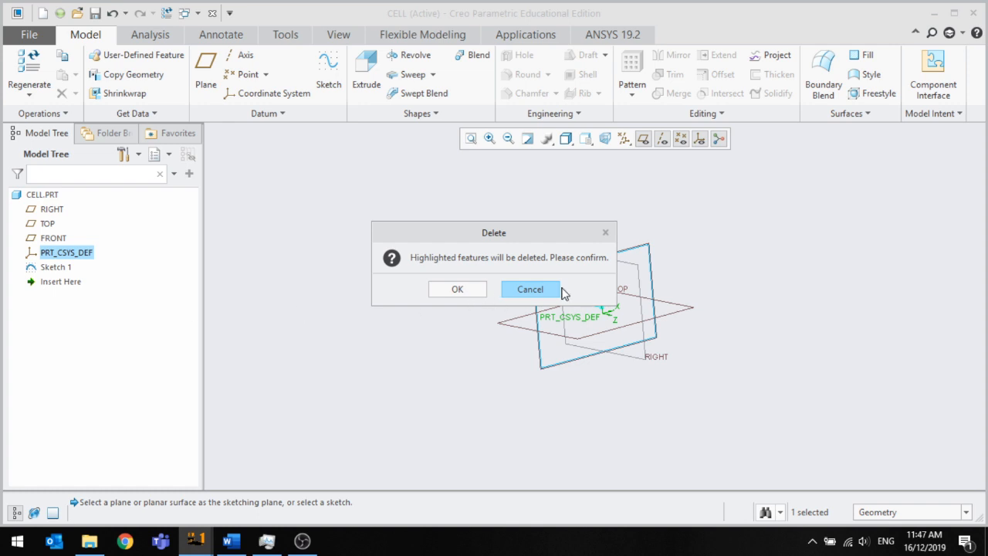
{"action": "left_click", "coordinate": [546, 288]}
Delete Sketch 1 from the part
{"action": "right_click", "coordinate": [65, 272]}
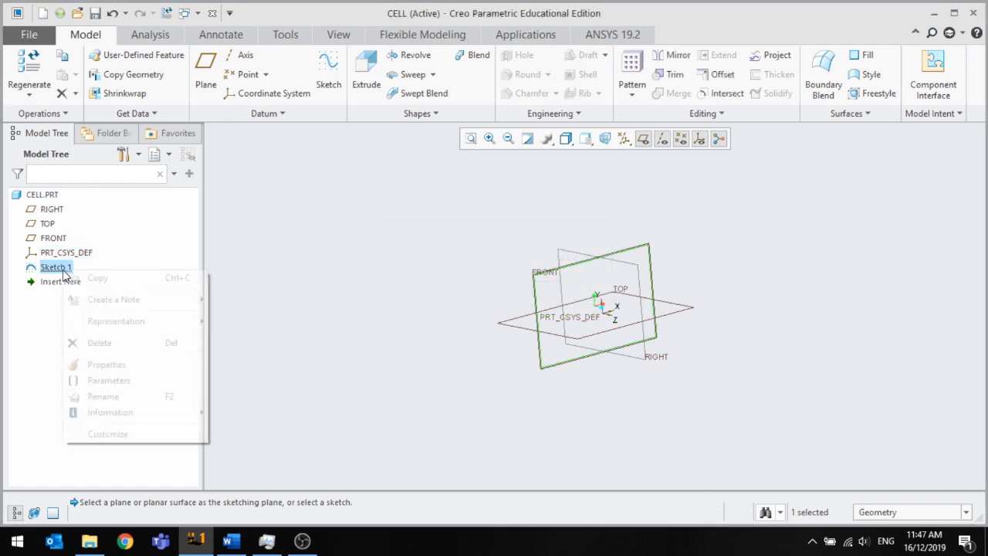
{"action": "left_click", "coordinate": [133, 342]}
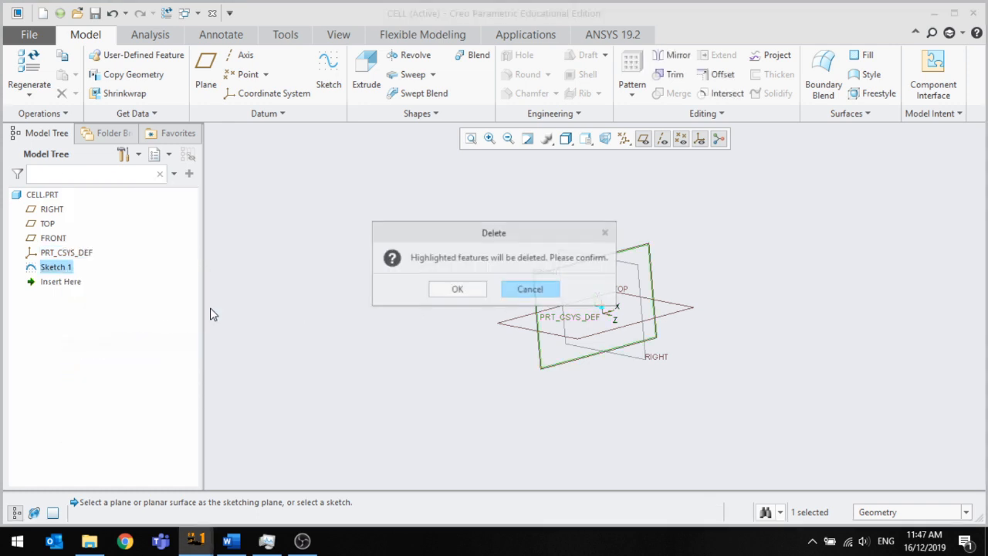
{"action": "left_click", "coordinate": [457, 289]}
Start an Extrude feature with its section sketched on the FRONT plane
{"action": "mouse_move", "coordinate": [467, 293]}
{"action": "middle_mouse_down"}
{"action": "mouse_move", "coordinate": [388, 295]}
{"action": "mouse_move", "coordinate": [481, 289]}
{"action": "mouse_move", "coordinate": [467, 311]}
{"action": "middle_mouse_up"}
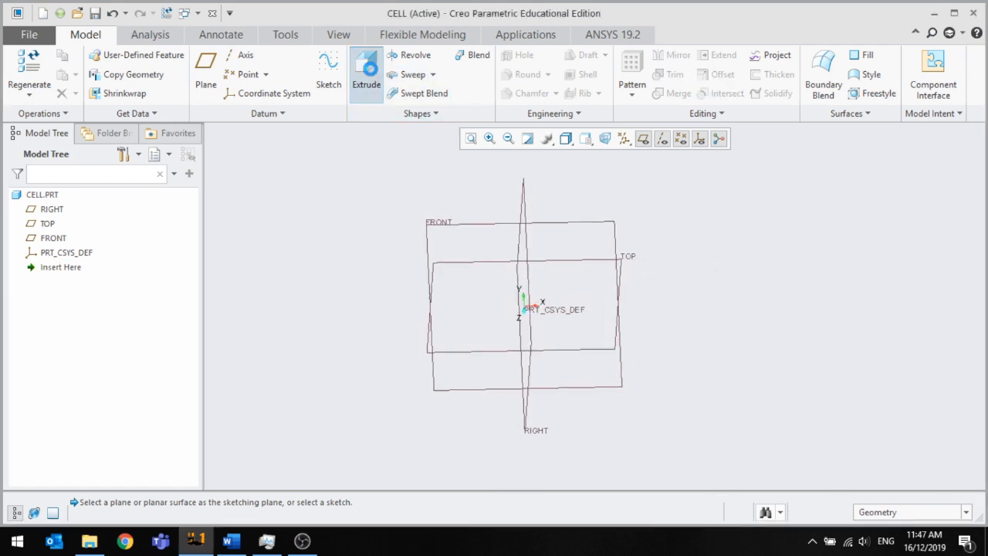
{"action": "left_click", "coordinate": [366, 71]}
{"action": "left_click", "coordinate": [554, 265]}
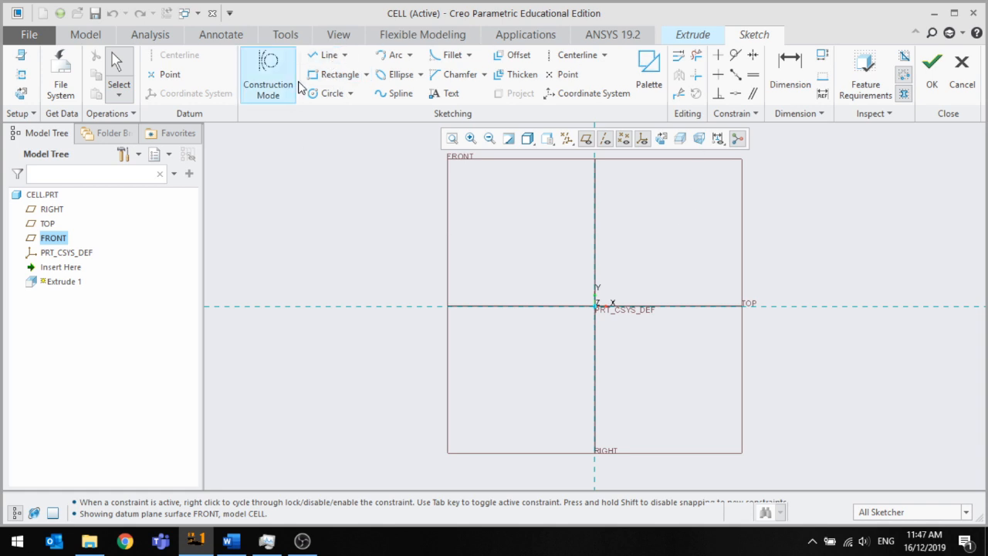
{"action": "left_click", "coordinate": [345, 55]}
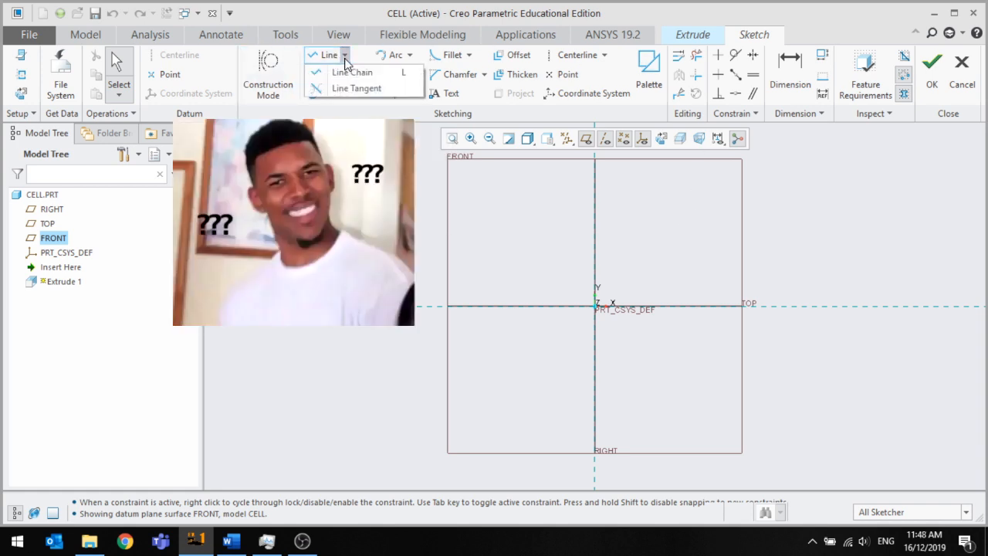
{"action": "left_click", "coordinate": [345, 57]}
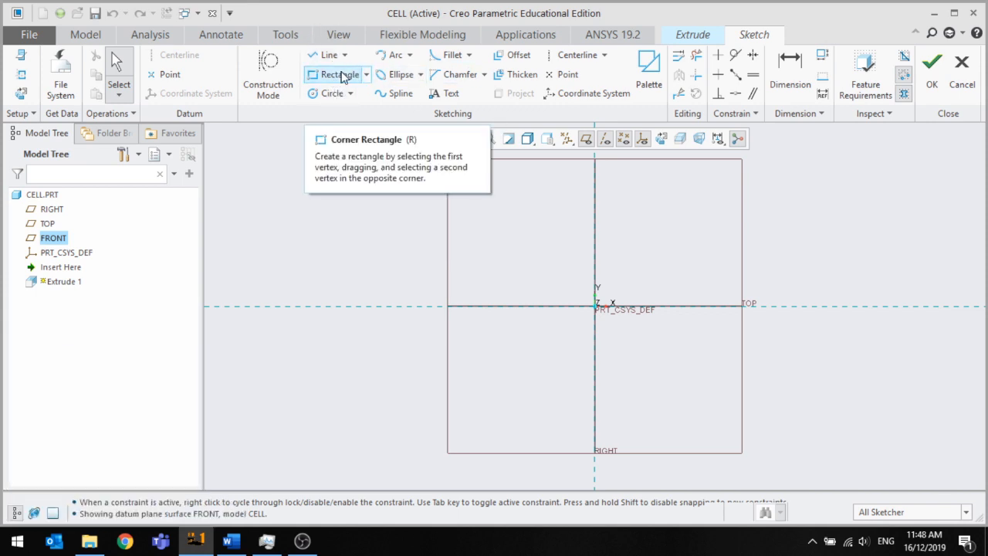
Sketch a corner rectangle about 254 by 254 around the origin, slightly off-centre from the vertical reference
{"action": "left_click", "coordinate": [341, 75]}
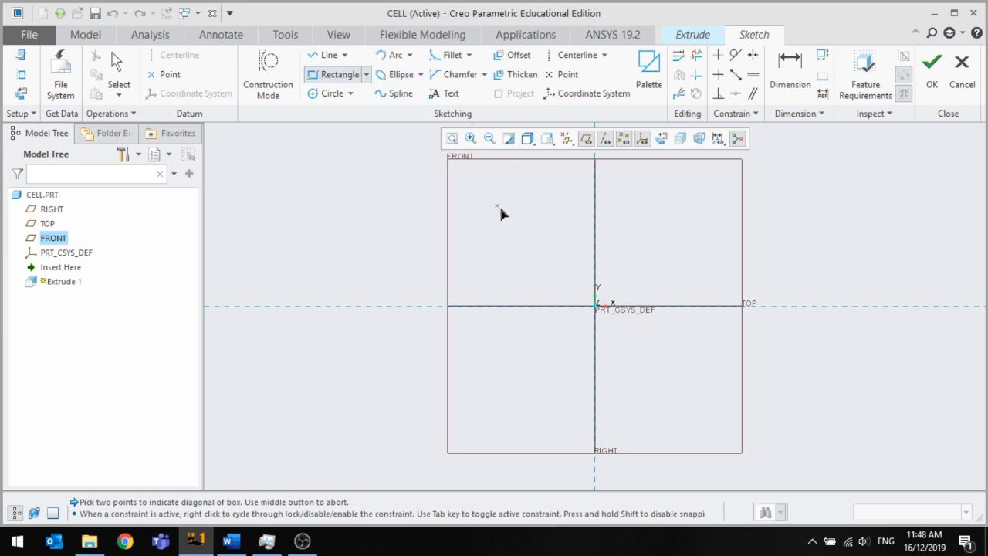
{"action": "left_click", "coordinate": [530, 227]}
{"action": "left_click", "coordinate": [705, 374]}
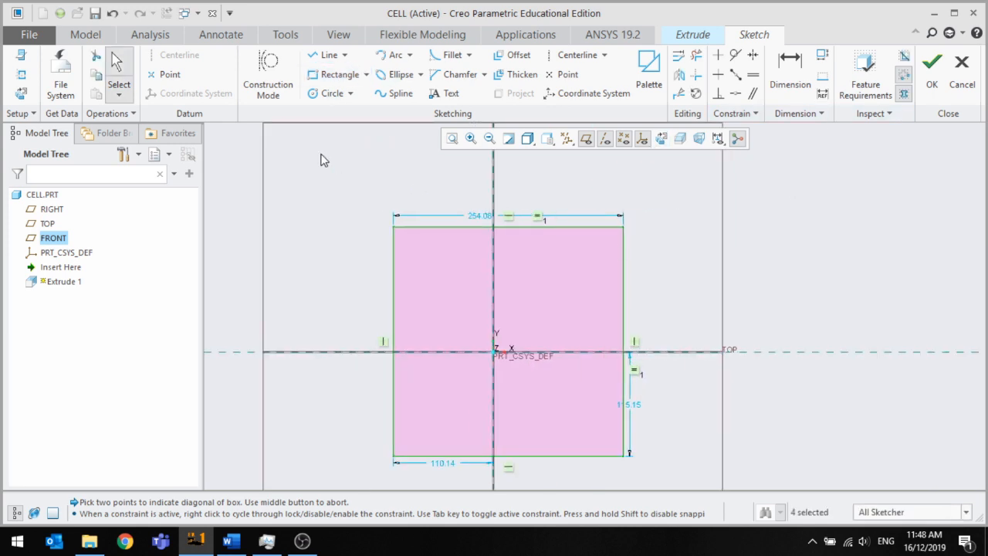
Draw a two-line corner notch inside the rectangle's upper-right corner, about 48 wide and 64 high
{"action": "left_click", "coordinate": [325, 54]}
{"action": "scroll", "coordinate": [605, 235], "scroll_direction": "down", "scroll_amount": 3}
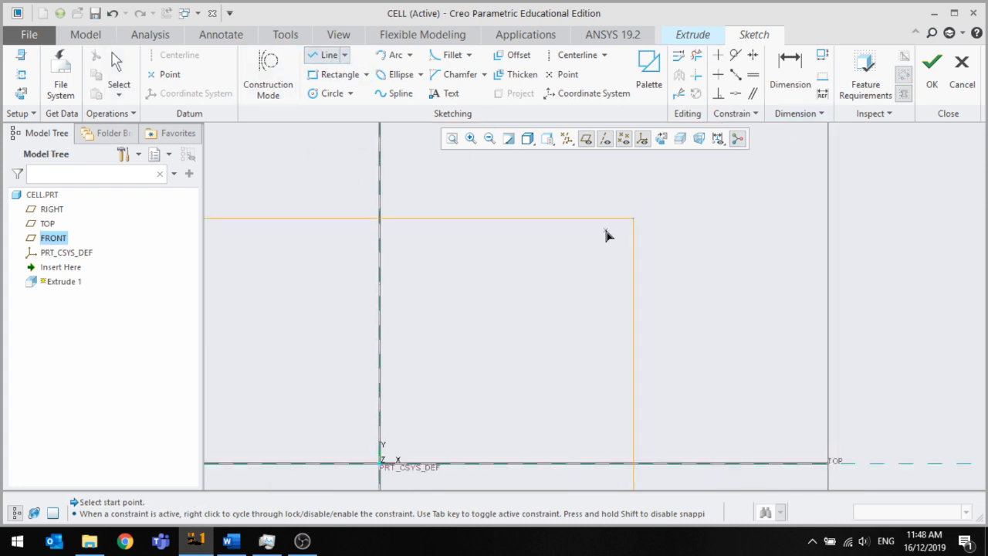
{"action": "left_click", "coordinate": [548, 220]}
{"action": "left_click", "coordinate": [549, 330]}
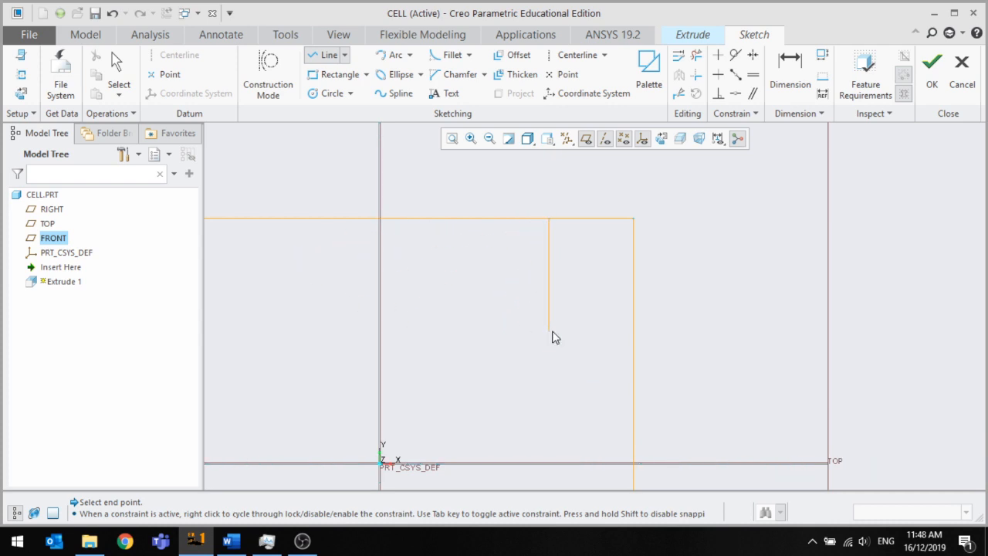
{"action": "left_click", "coordinate": [634, 330]}
{"action": "middle_click", "coordinate": [662, 305]}
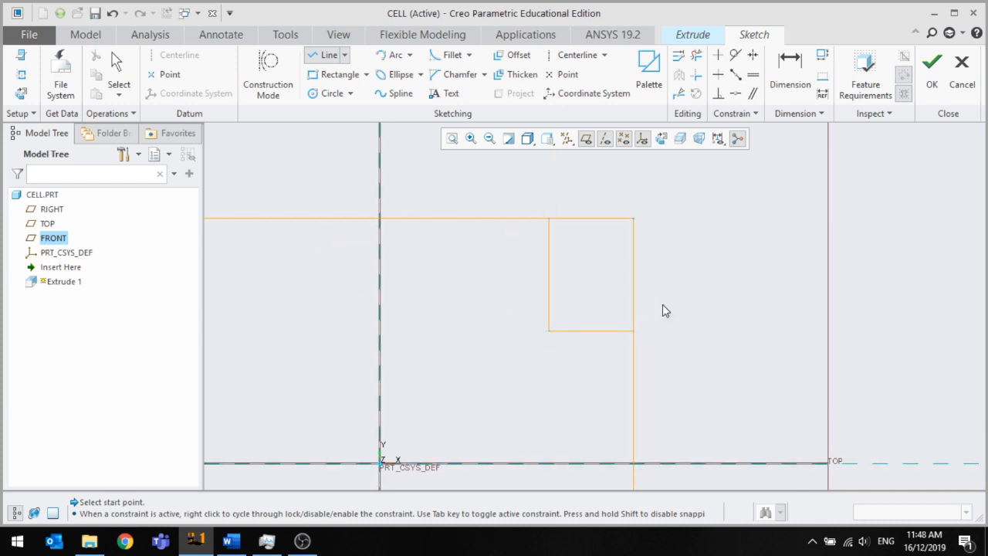
{"action": "scroll", "coordinate": [631, 145], "scroll_direction": "down", "scroll_amount": 3}
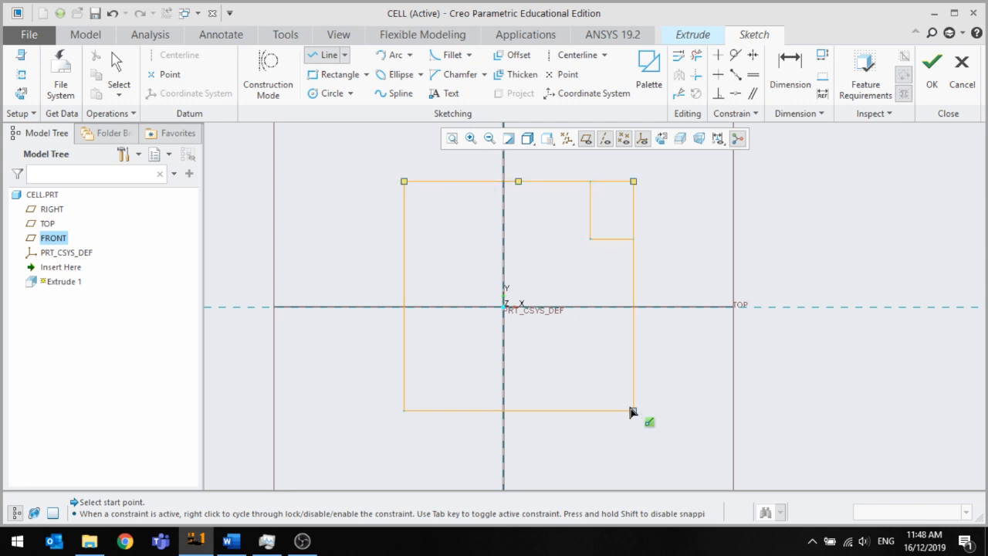
Draw a matching notch about 59 wide in the rectangle's upper-left corner, its vertical line equal to the other notch's, and end the line chain
{"action": "left_click", "coordinate": [457, 182]}
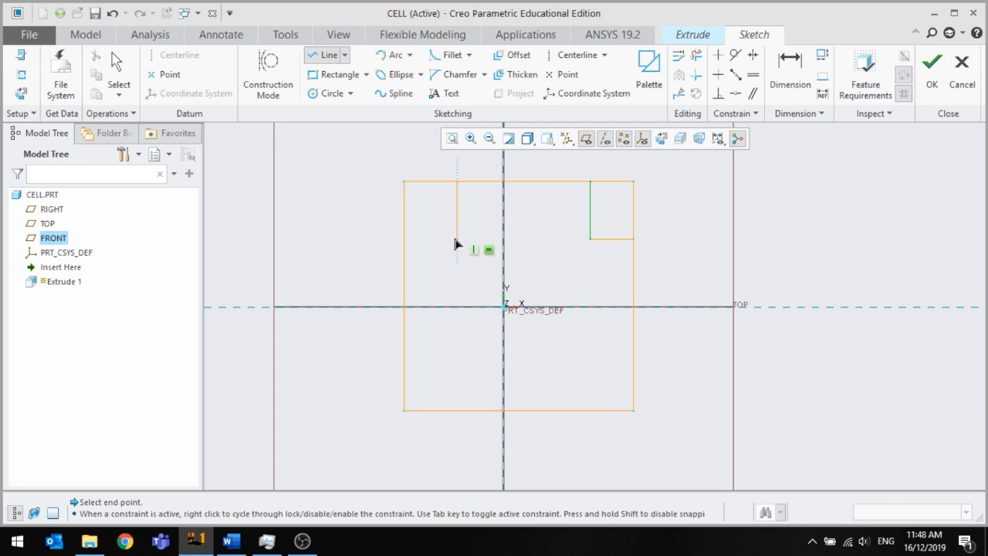
{"action": "left_click", "coordinate": [457, 239]}
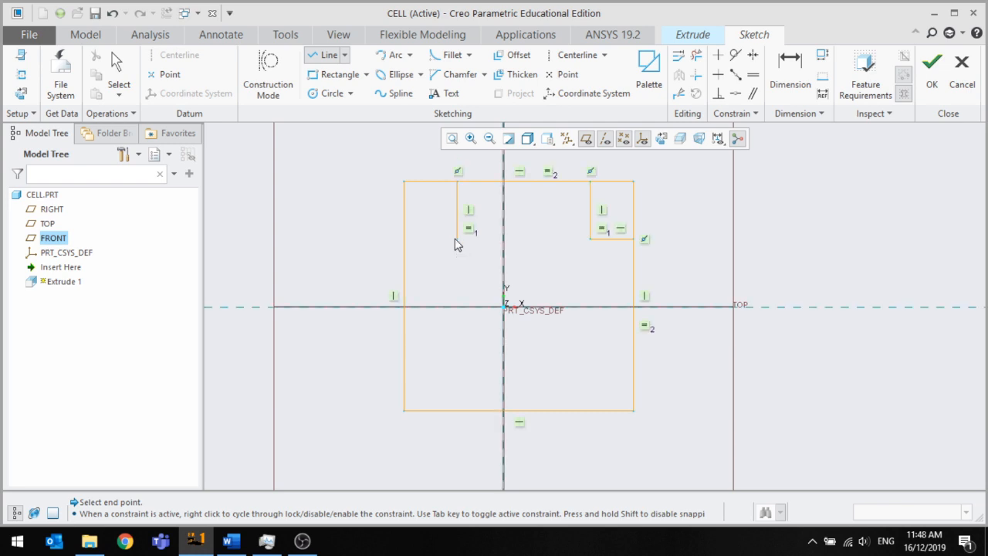
{"action": "left_click", "coordinate": [404, 238]}
{"action": "middle_click", "coordinate": [380, 235]}
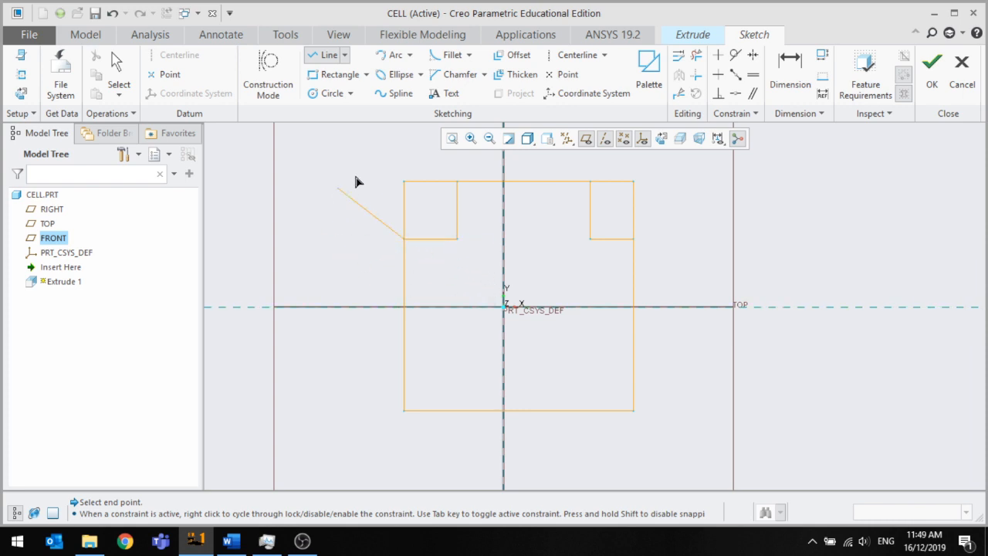
{"action": "scroll", "coordinate": [551, 363], "scroll_direction": "down", "scroll_amount": 3}
{"action": "scroll", "coordinate": [541, 374], "scroll_direction": "up", "scroll_amount": 2}
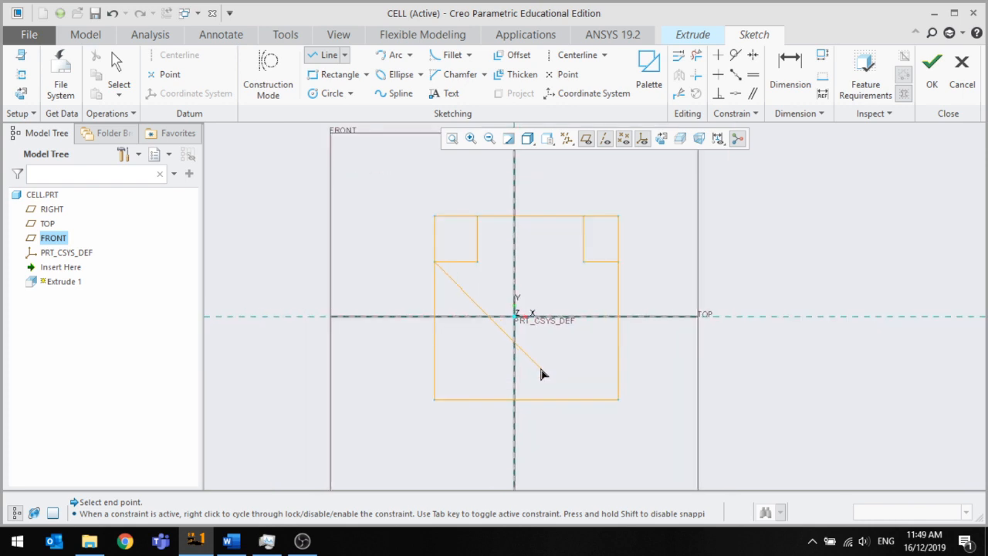
{"action": "scroll", "coordinate": [438, 262], "scroll_direction": "down", "scroll_amount": 2}
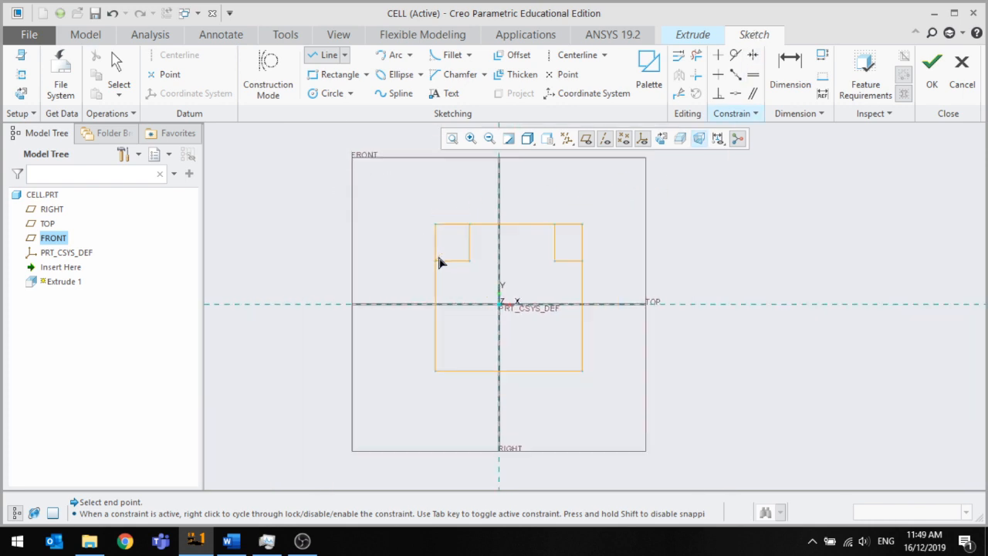
{"action": "scroll", "coordinate": [438, 262], "scroll_direction": "down", "scroll_amount": 2}
{"action": "scroll", "coordinate": [463, 254], "scroll_direction": "up", "scroll_amount": 3}
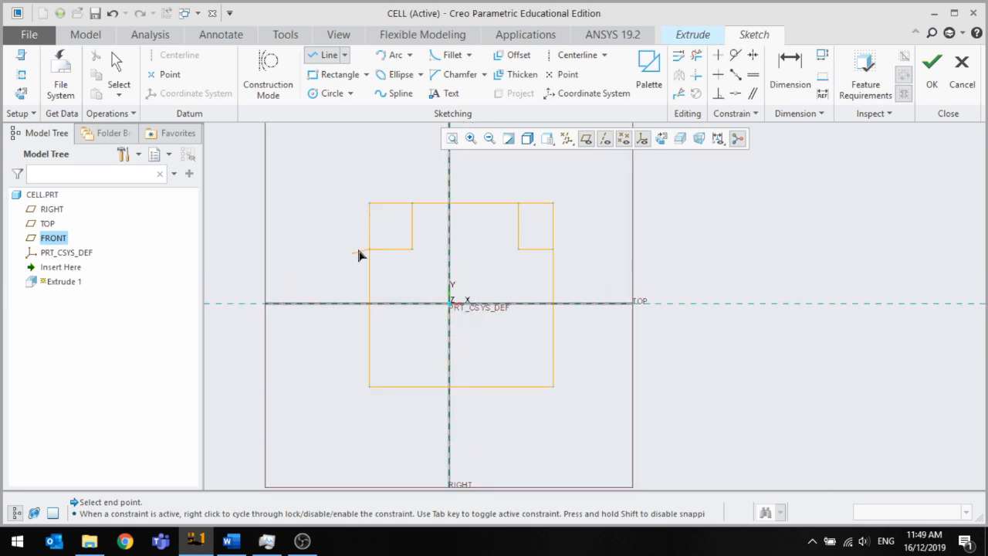
{"action": "scroll", "coordinate": [360, 241], "scroll_direction": "up", "scroll_amount": 3}
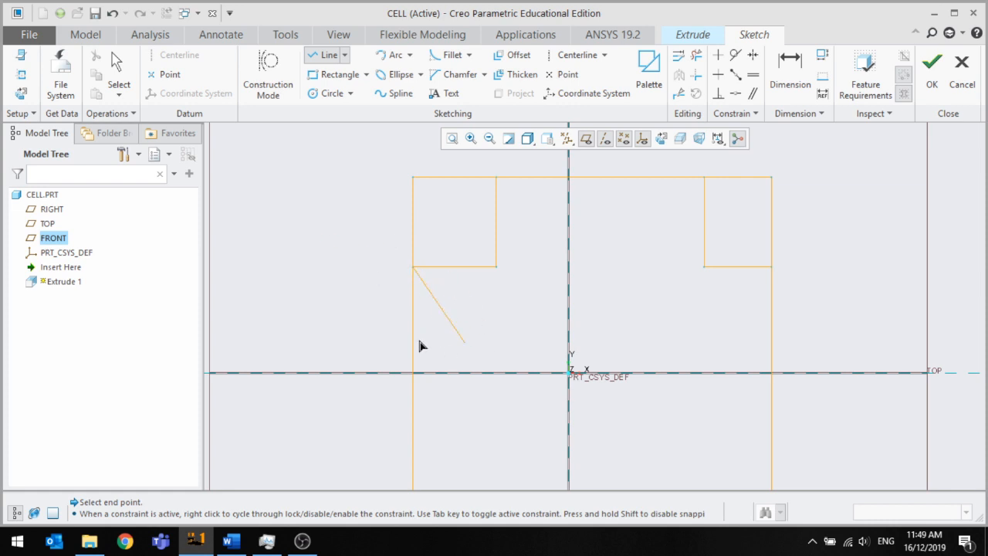
{"action": "middle_click", "coordinate": [333, 249]}
{"action": "scroll", "coordinate": [296, 254], "scroll_direction": "down", "scroll_amount": 2}
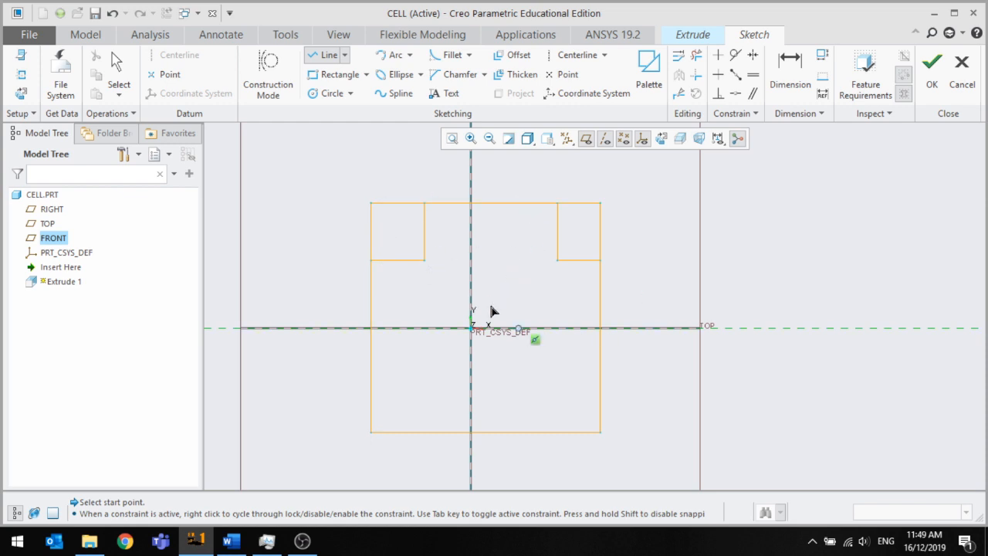
{"action": "middle_click", "coordinate": [419, 173]}
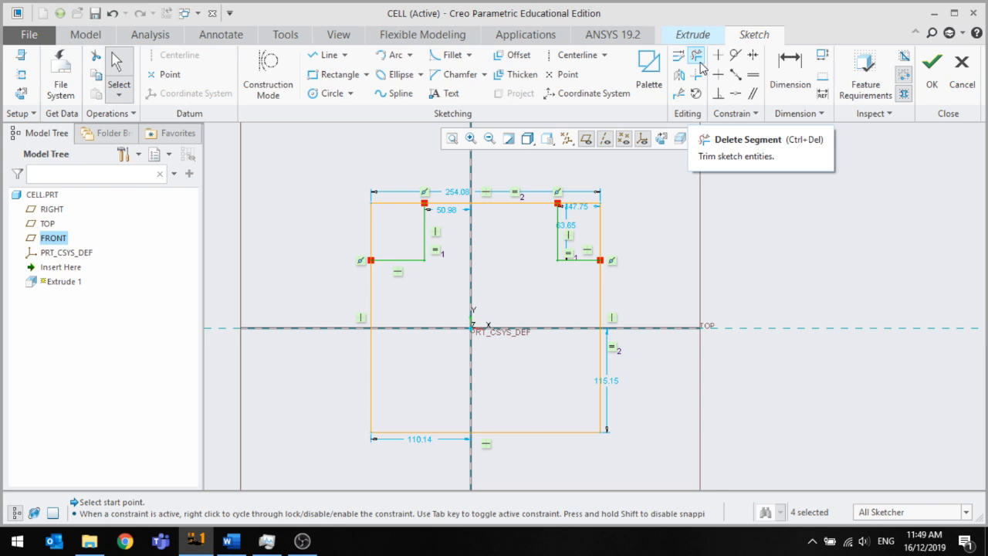
Trim away the outer rectangle segments at both upper corners with Delete Segment, leaving a closed stepped profile
{"action": "left_click", "coordinate": [696, 55]}
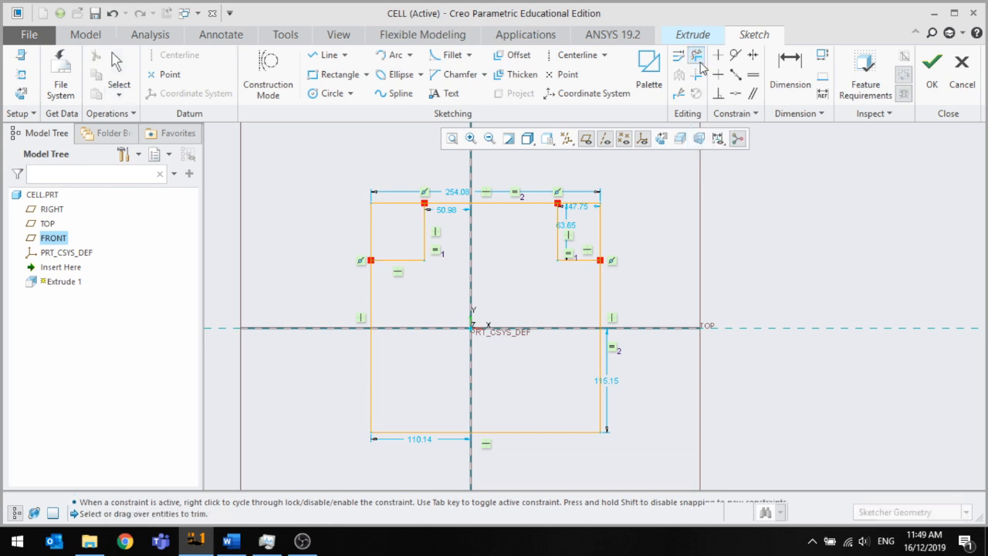
{"action": "scroll", "coordinate": [626, 210], "scroll_direction": "up", "scroll_amount": 2}
{"action": "mouse_move", "coordinate": [586, 205]}
{"action": "left_mouse_down"}
{"action": "mouse_move", "coordinate": [597, 243]}
{"action": "mouse_move", "coordinate": [615, 258]}
{"action": "left_mouse_up"}
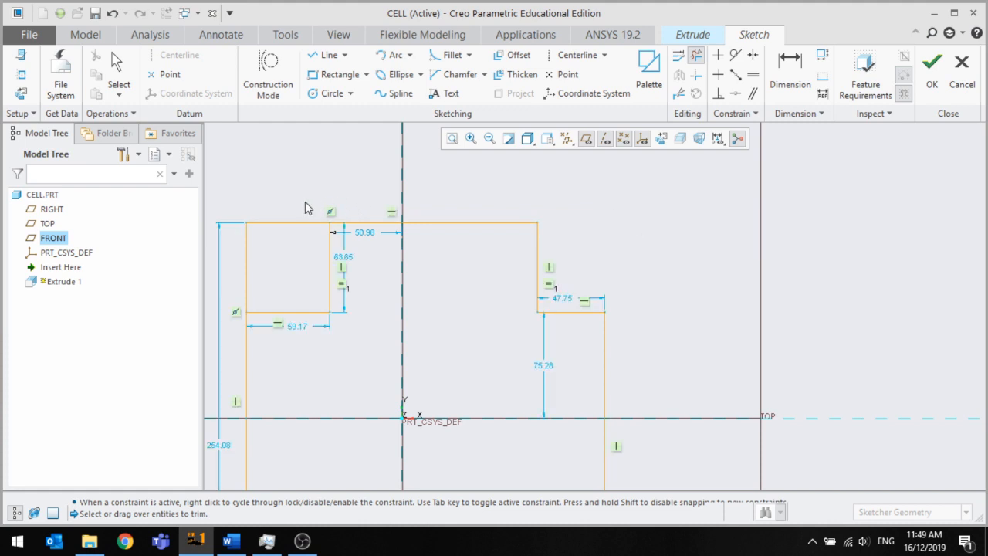
{"action": "mouse_move", "coordinate": [304, 208]}
{"action": "left_mouse_down"}
{"action": "mouse_move", "coordinate": [260, 256]}
{"action": "mouse_move", "coordinate": [234, 264]}
{"action": "left_mouse_up"}
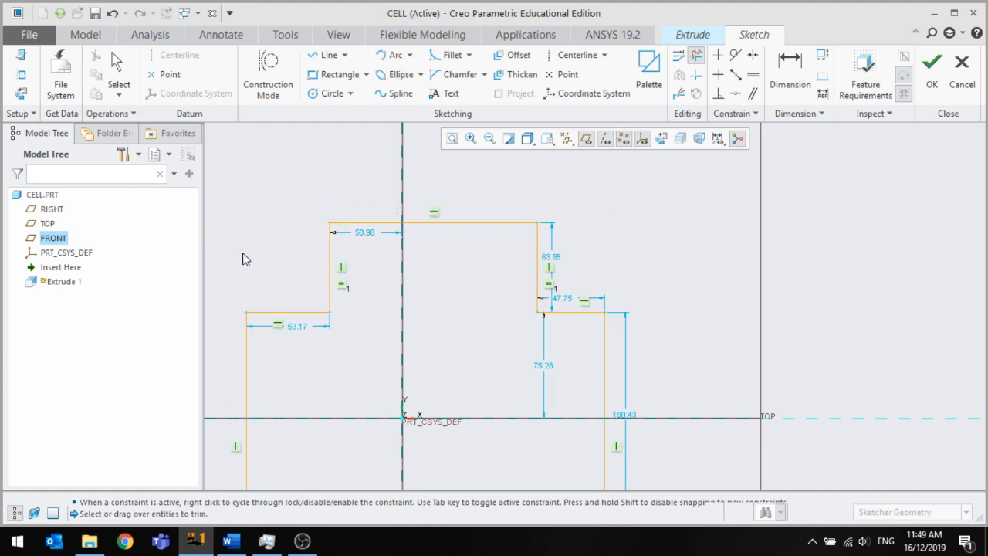
{"action": "scroll", "coordinate": [429, 229], "scroll_direction": "down", "scroll_amount": 3}
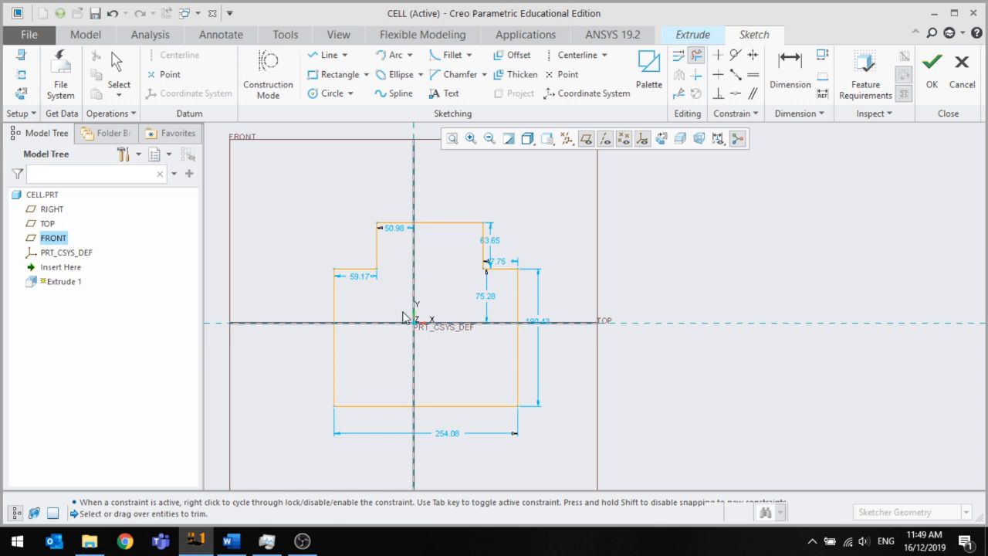
{"action": "scroll", "coordinate": [401, 305], "scroll_direction": "up", "scroll_amount": 3}
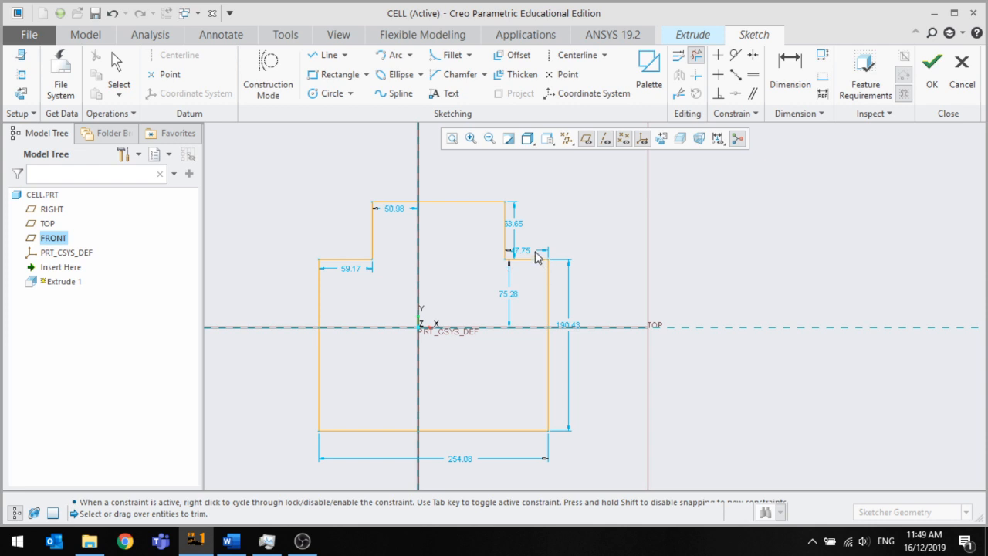
{"action": "middle_click", "coordinate": [353, 270]}
{"action": "middle_click", "coordinate": [352, 281]}
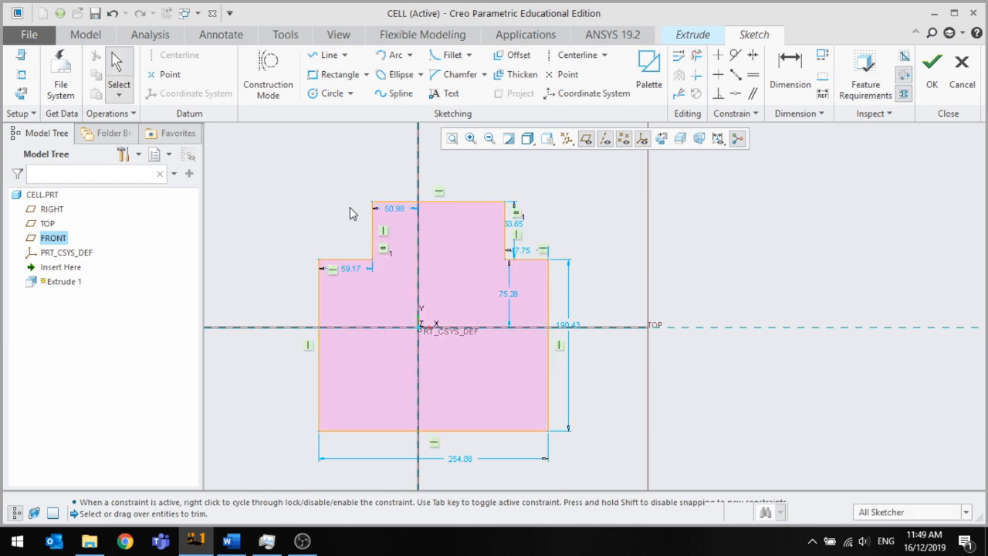
Set the width of both the left and right ledges of the stepped profile to 60
{"action": "double_click", "coordinate": [351, 269]}
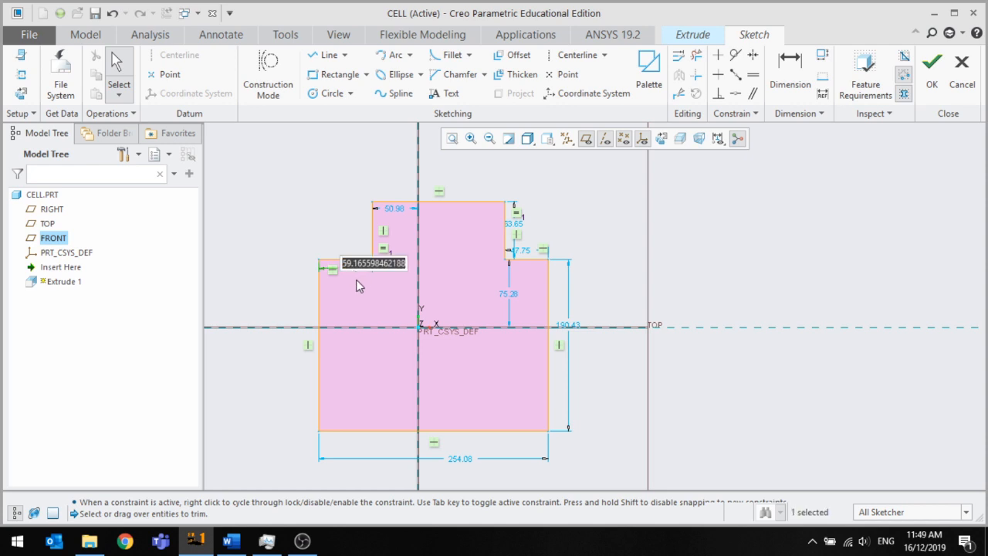
{"action": "type", "text": "60"}
{"action": "key", "text": "Return"}
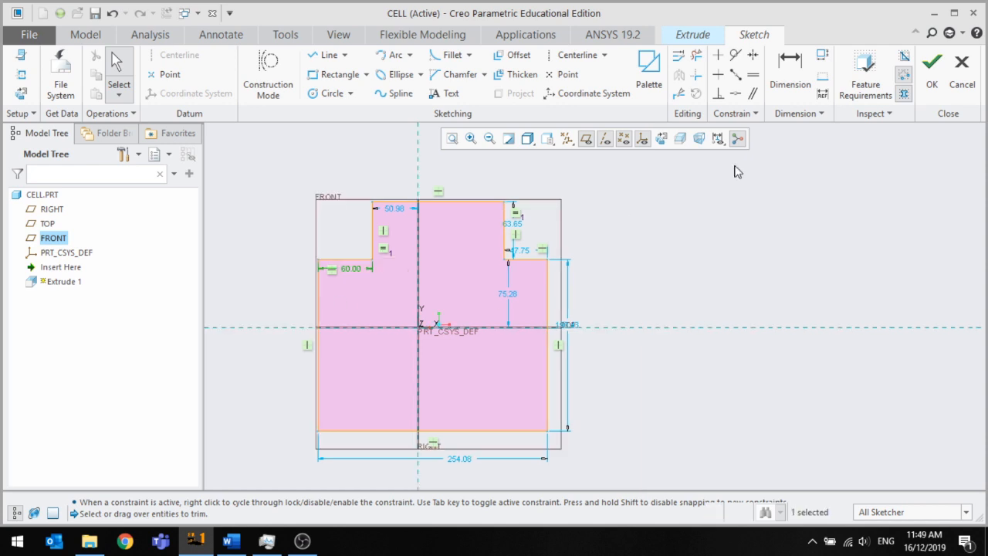
{"action": "scroll", "coordinate": [529, 244], "scroll_direction": "up", "scroll_amount": 2}
{"action": "double_click", "coordinate": [513, 255]}
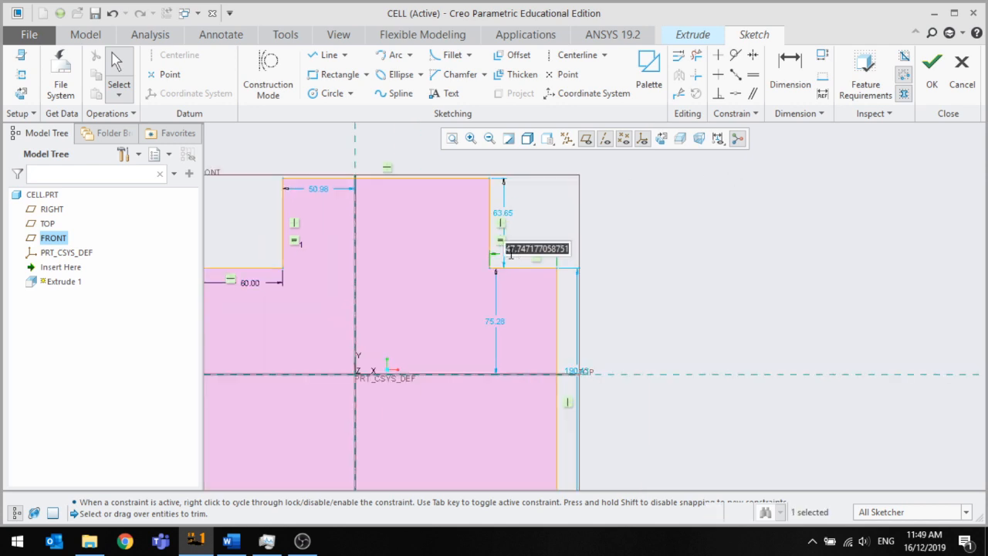
{"action": "type", "text": "60"}
{"action": "key", "text": "Return"}
Change the right ledge's width to 40
{"action": "double_click", "coordinate": [501, 259]}
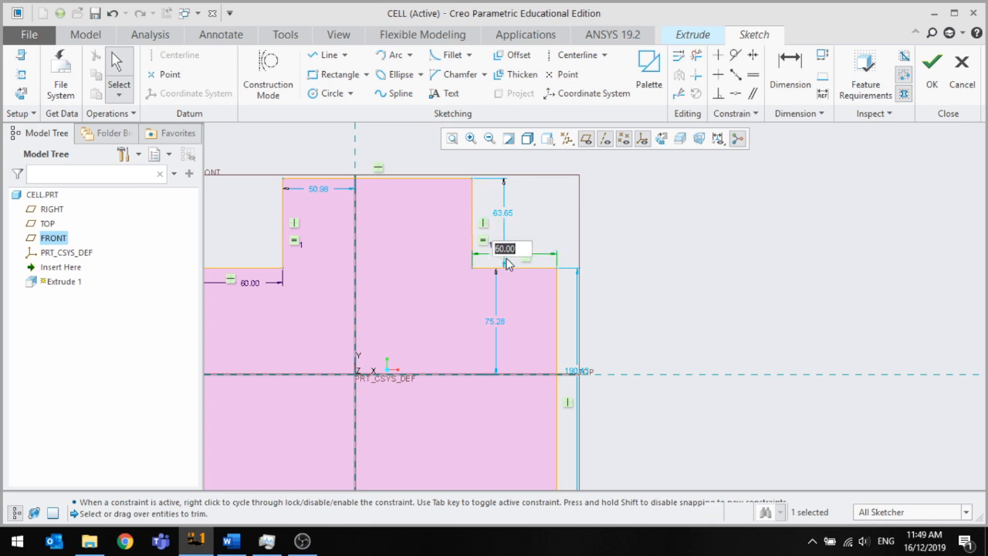
{"action": "type", "text": "40"}
{"action": "key", "text": "Return"}
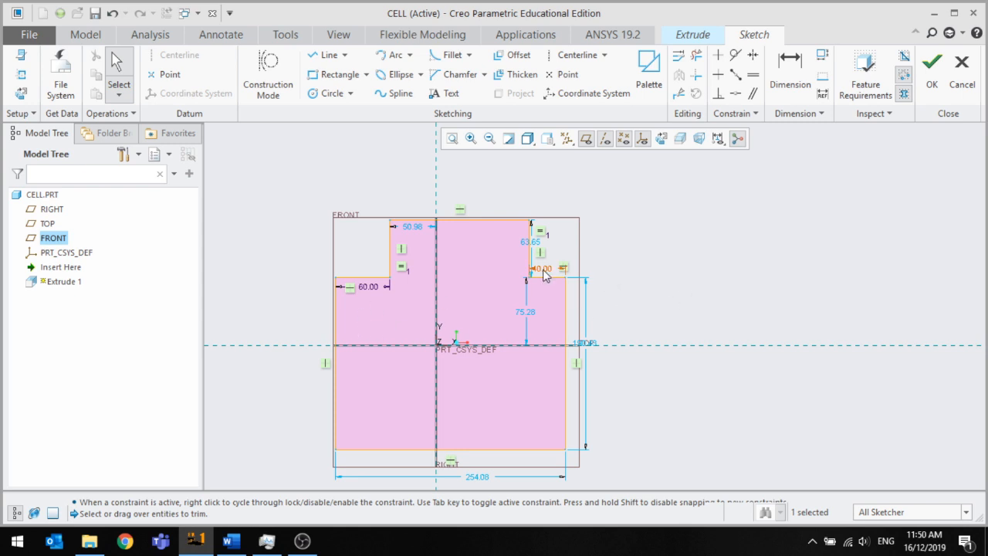
Apply an Equal constraint so the right ledge's width dimension matches the left ledge's 60
{"action": "scroll", "coordinate": [546, 276], "scroll_direction": "down", "scroll_amount": 2}
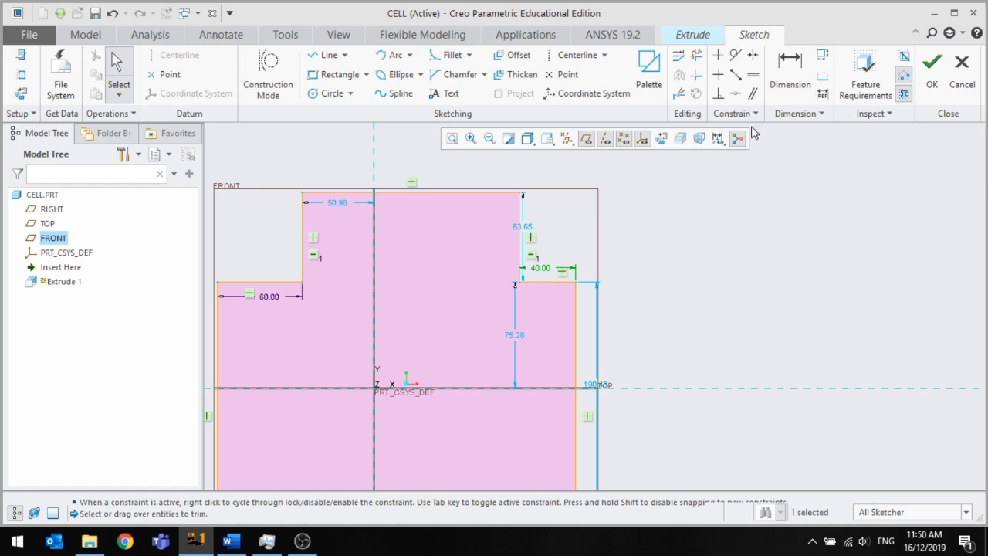
{"action": "left_click", "coordinate": [753, 77]}
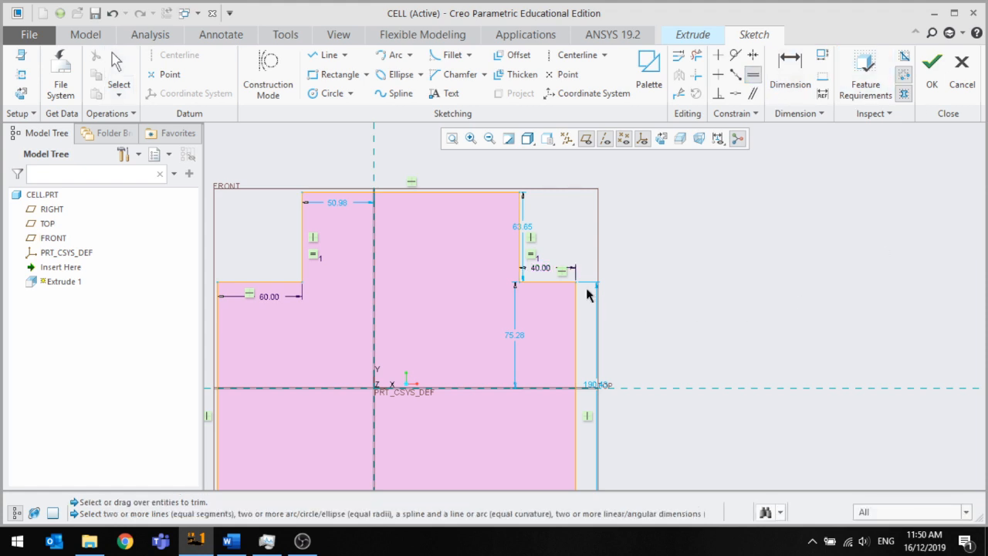
{"action": "left_click", "coordinate": [542, 270]}
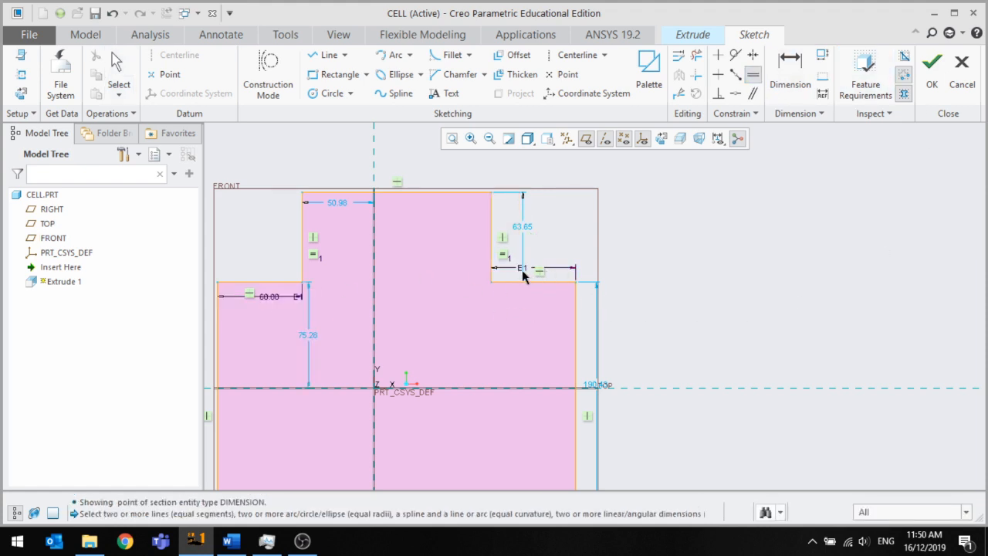
Extend the Equal constraint so the right step's height and the top block's left offset from the vertical reference match the left ledge's 60
{"action": "left_click", "coordinate": [267, 302]}
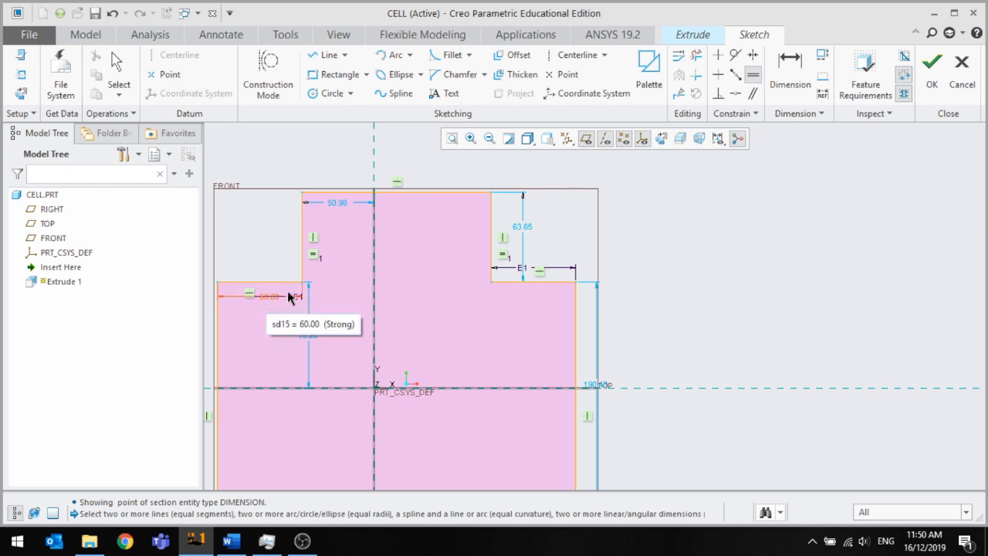
{"action": "left_click", "coordinate": [522, 226]}
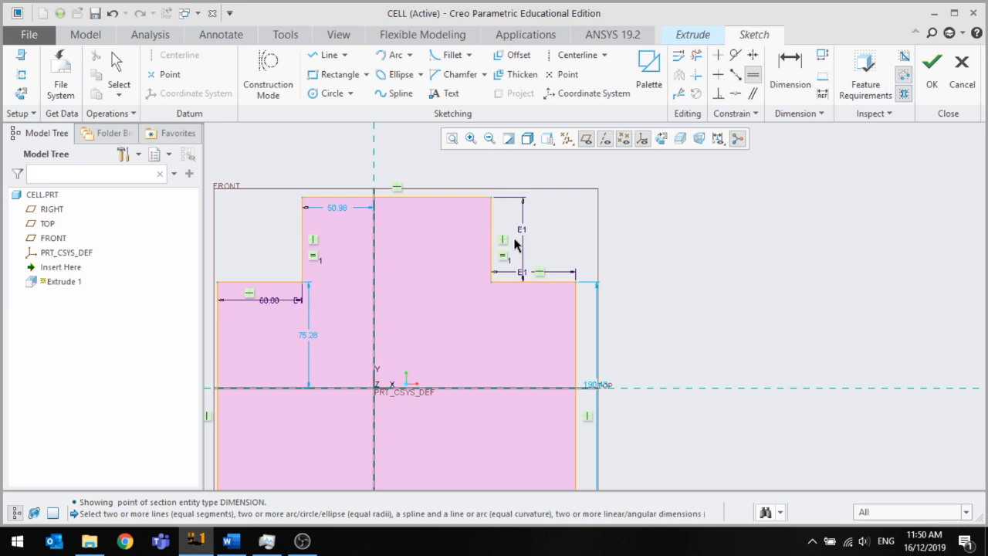
{"action": "left_click", "coordinate": [332, 213]}
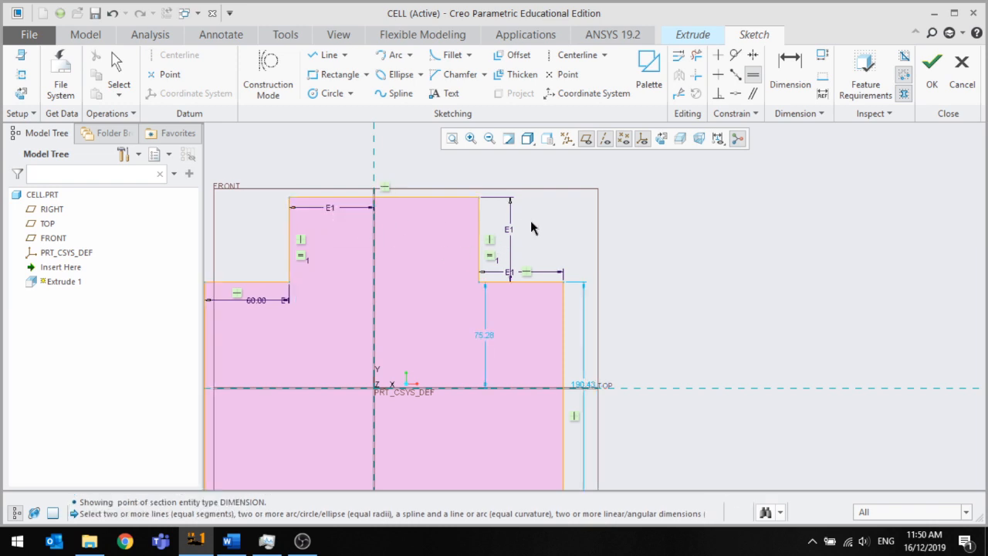
Undo the Equal constraint on the top block's left offset from the vertical reference
{"action": "scroll", "coordinate": [529, 227], "scroll_direction": "down", "scroll_amount": 2}
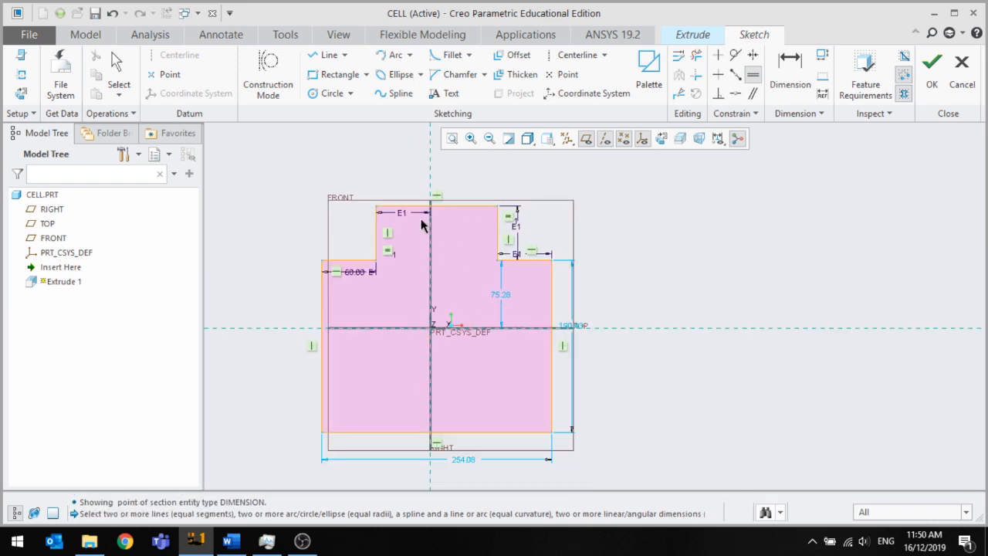
{"action": "key", "text": "ctrl+z"}
{"action": "scroll", "coordinate": [466, 223], "scroll_direction": "up", "scroll_amount": 2}
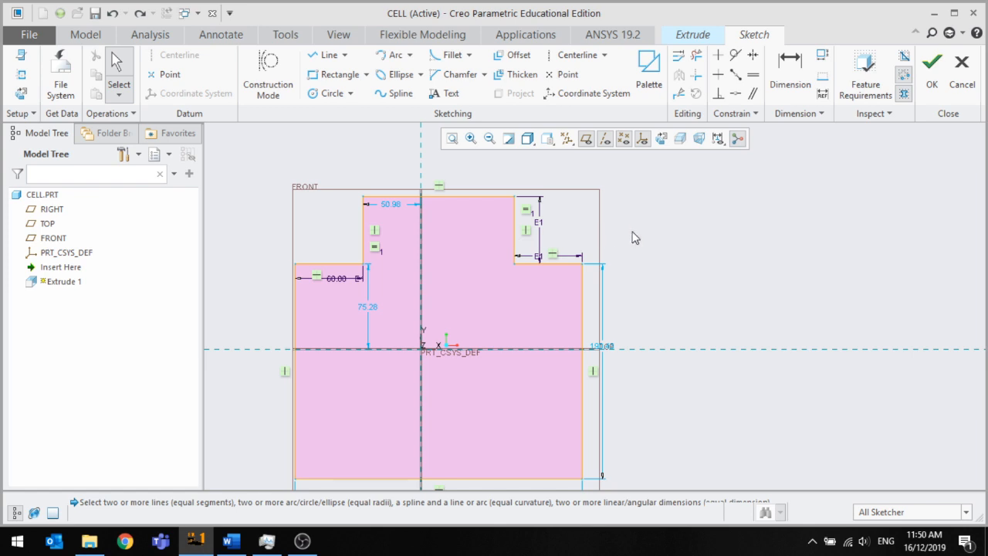
{"action": "scroll", "coordinate": [636, 237], "scroll_direction": "down", "scroll_amount": 3}
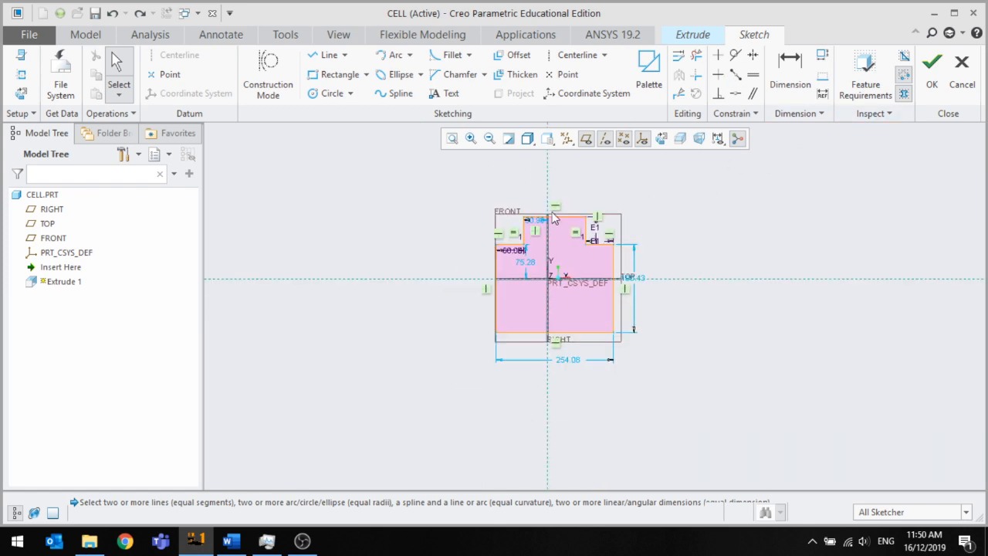
{"action": "scroll", "coordinate": [557, 214], "scroll_direction": "up", "scroll_amount": 3}
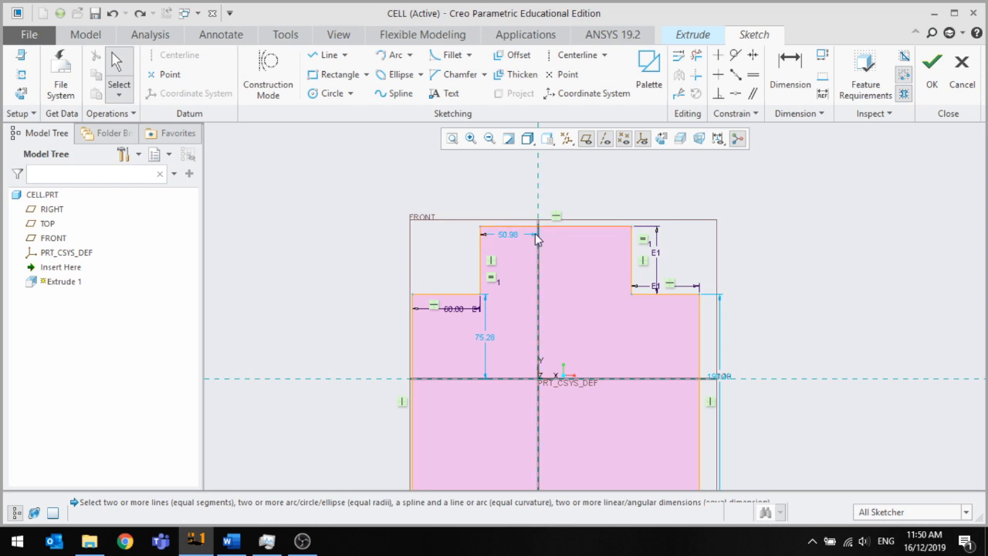
{"action": "scroll", "coordinate": [535, 229], "scroll_direction": "up", "scroll_amount": 3}
{"action": "scroll", "coordinate": [546, 199], "scroll_direction": "down", "scroll_amount": 1}
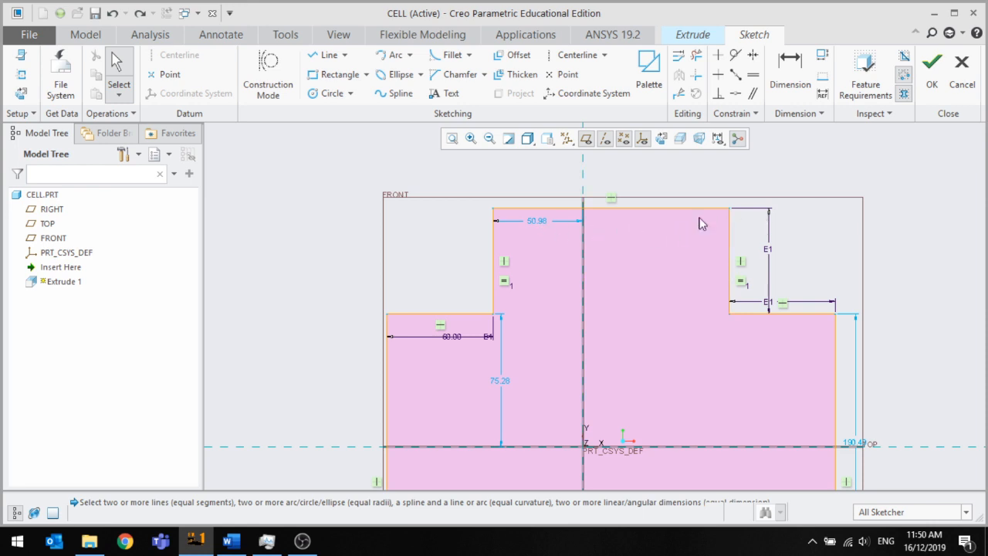
Dimension the distance from the vertical reference to the top block's right edge and set it to 80
{"action": "left_click", "coordinate": [787, 91]}
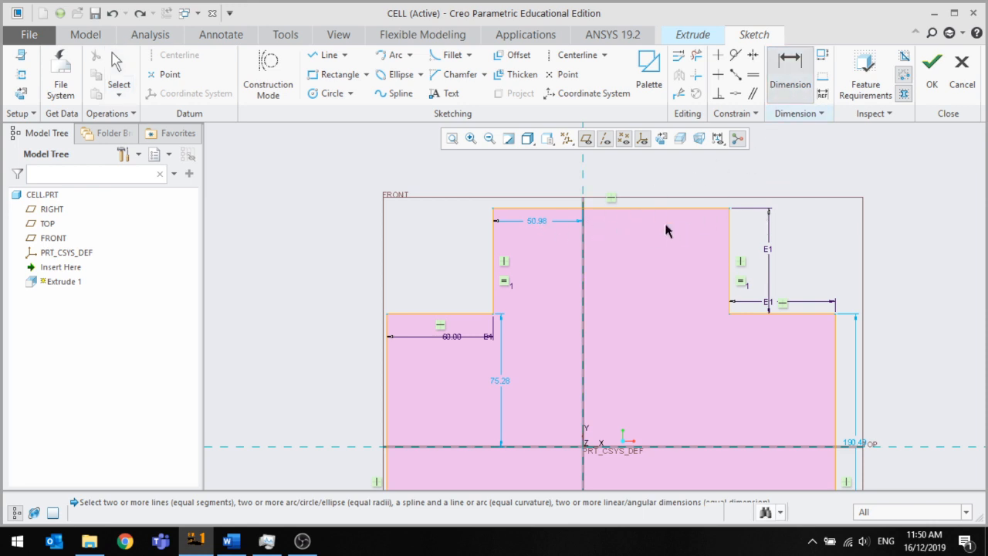
{"action": "left_click", "coordinate": [729, 260]}
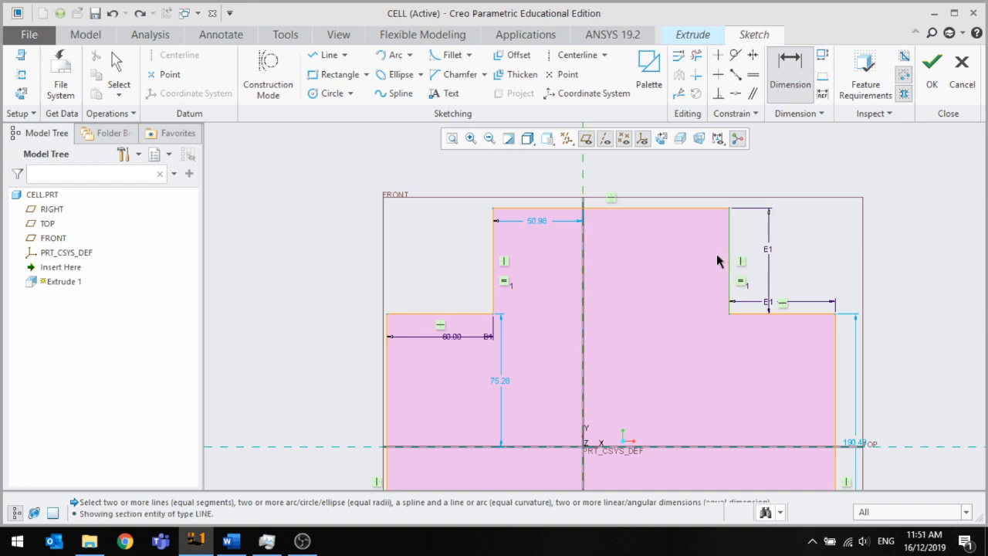
{"action": "middle_click", "coordinate": [651, 236]}
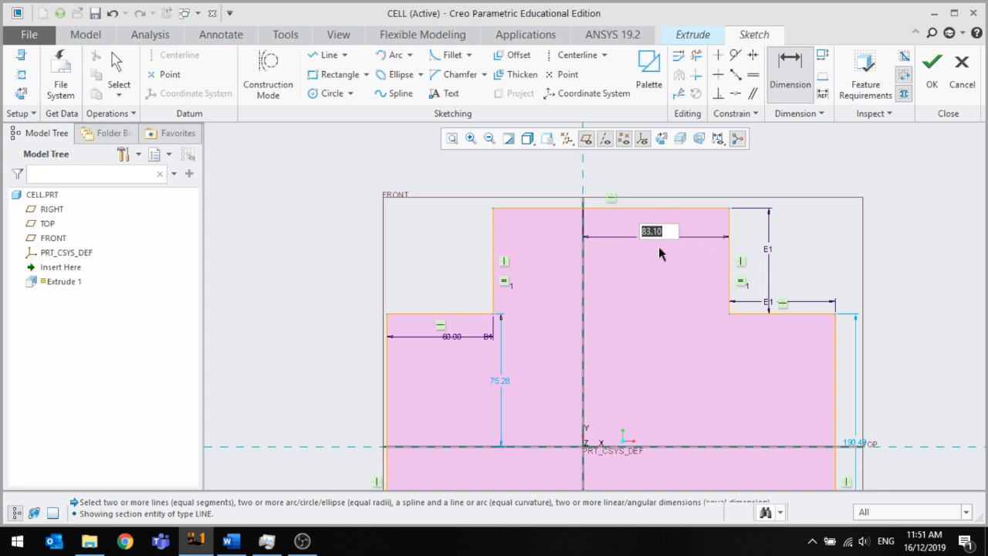
{"action": "type", "text": "80"}
{"action": "key", "text": "Return"}
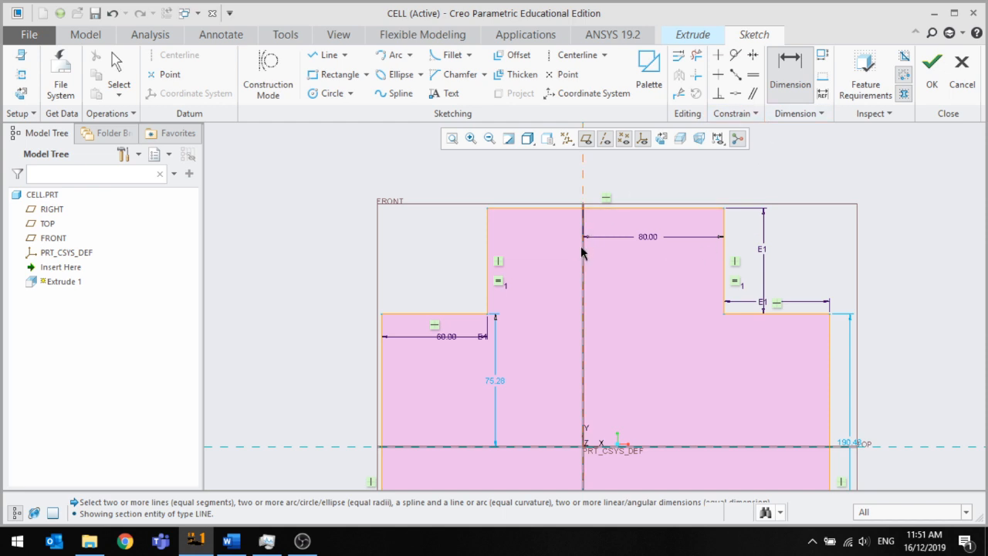
Dimension the distance from the top block's left edge to the vertical reference, keeping its current value
{"action": "left_click", "coordinate": [487, 236]}
{"action": "middle_click", "coordinate": [536, 232]}
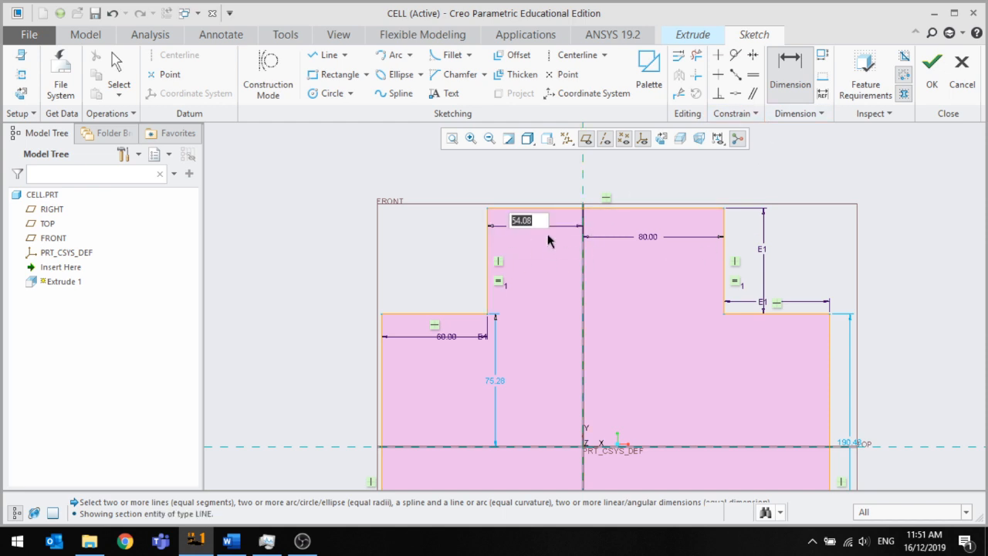
{"action": "scroll", "coordinate": [497, 211], "scroll_direction": "up", "scroll_amount": 4}
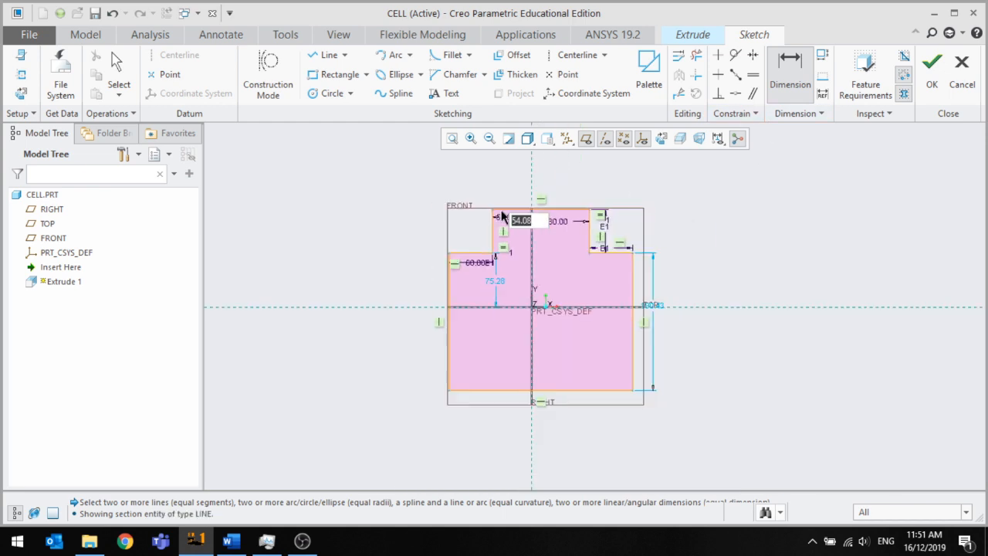
{"action": "scroll", "coordinate": [506, 217], "scroll_direction": "down", "scroll_amount": 4}
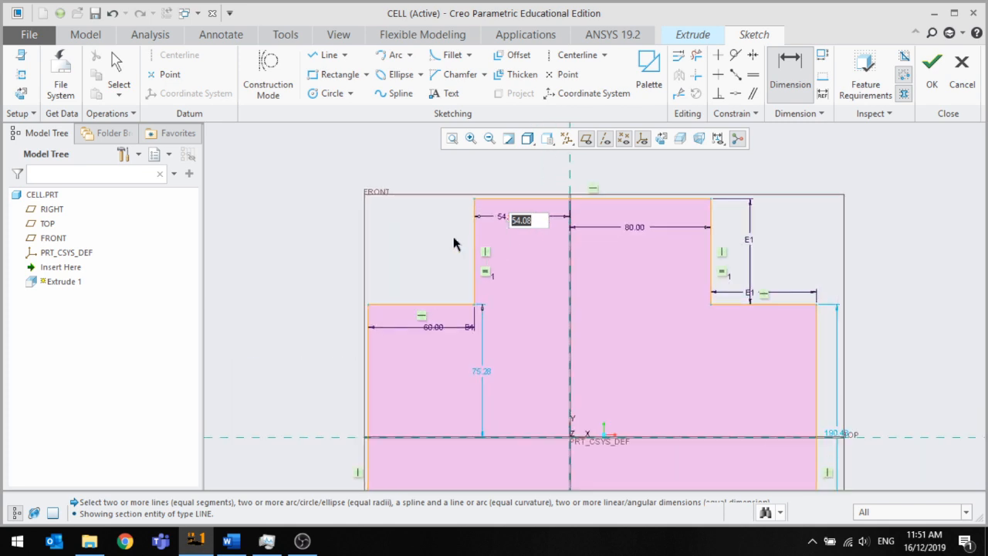
{"action": "scroll", "coordinate": [463, 239], "scroll_direction": "up", "scroll_amount": 3}
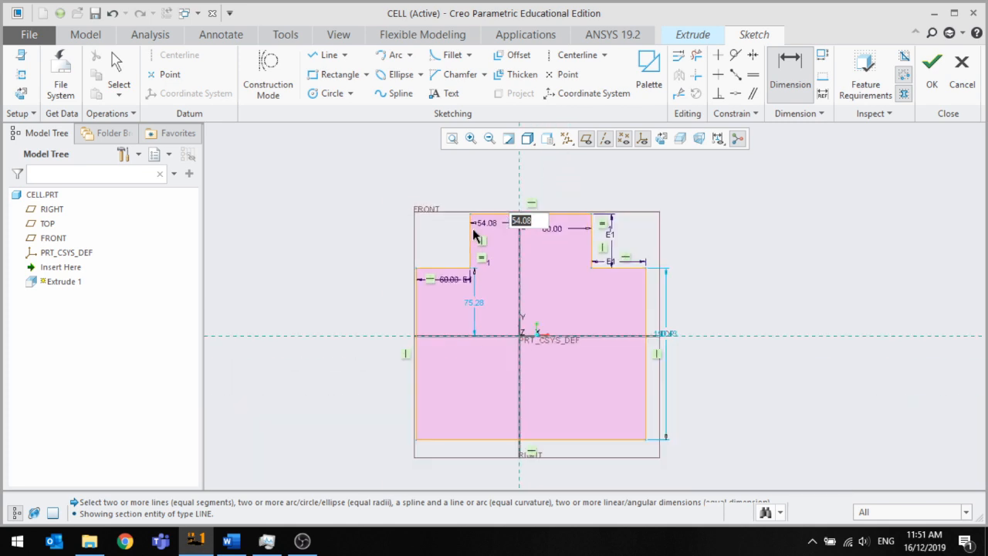
{"action": "scroll", "coordinate": [495, 194], "scroll_direction": "down", "scroll_amount": 3}
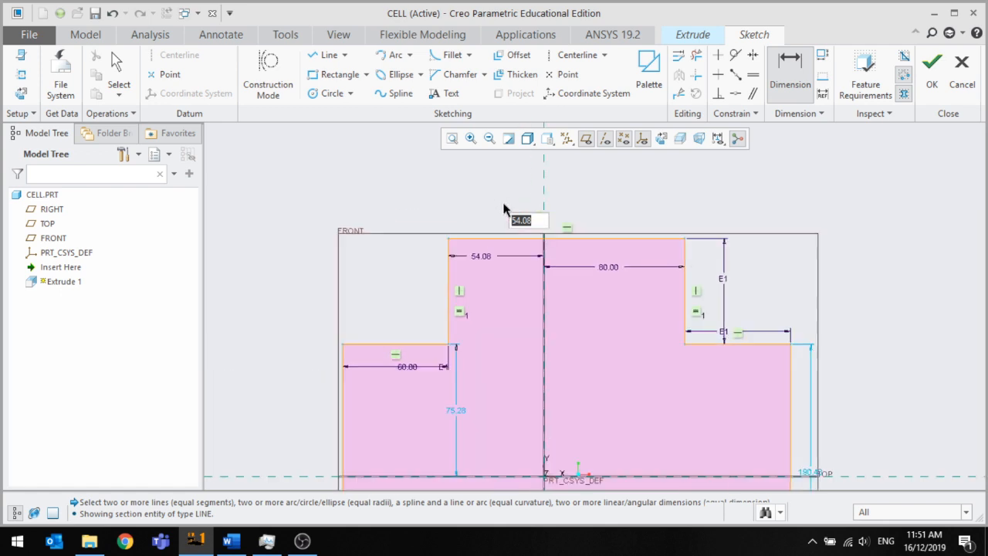
{"action": "left_click", "coordinate": [483, 221]}
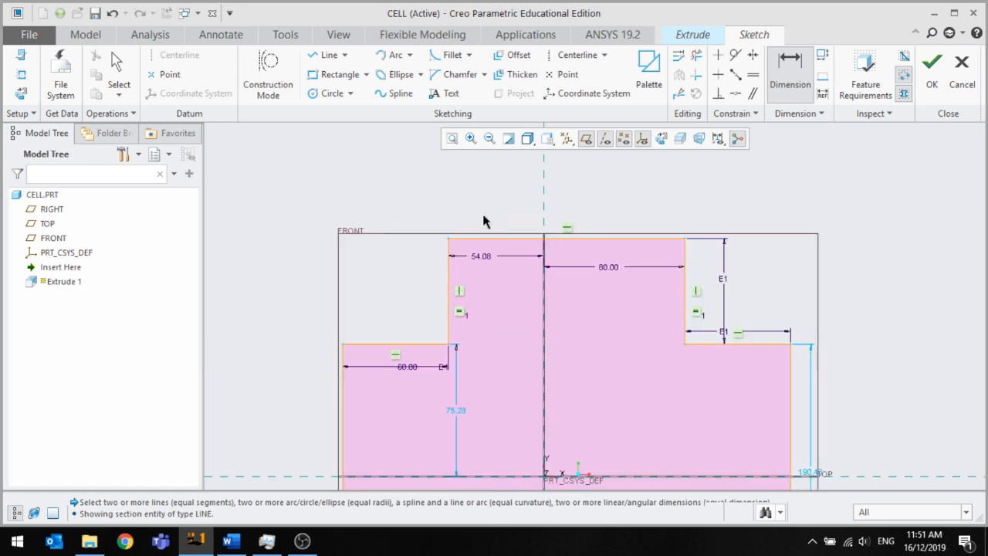
Place a reference dimension above the profile between the top block's left edge and the vertical reference
{"action": "left_click", "coordinate": [822, 94]}
{"action": "scroll", "coordinate": [628, 216], "scroll_direction": "up", "scroll_amount": 3}
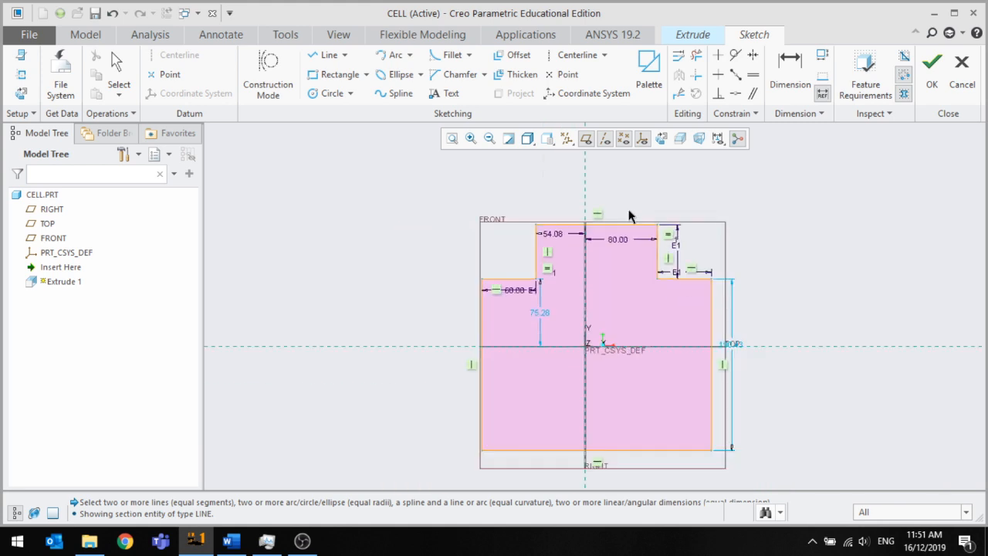
{"action": "scroll", "coordinate": [573, 221], "scroll_direction": "down", "scroll_amount": 3}
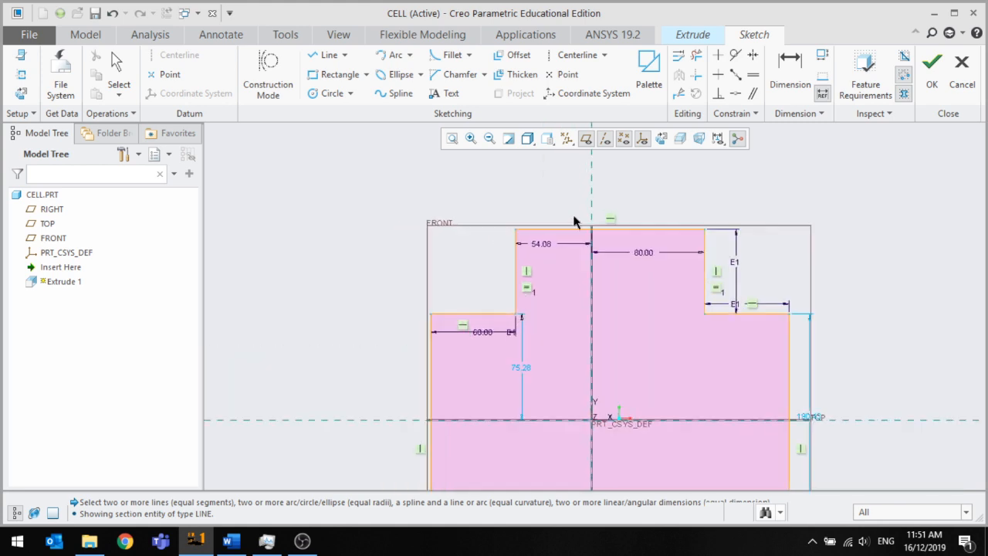
{"action": "left_click", "coordinate": [500, 271]}
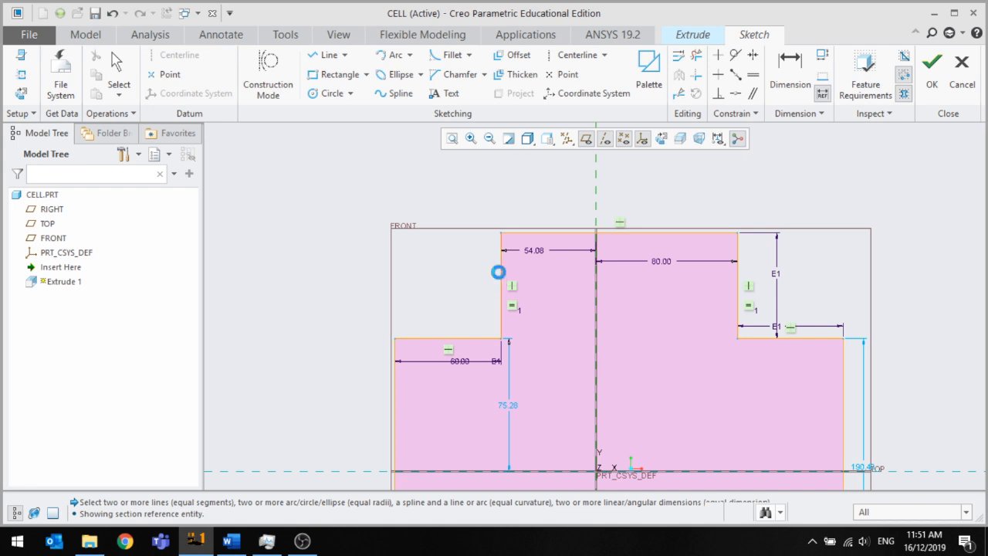
{"action": "middle_click", "coordinate": [540, 196]}
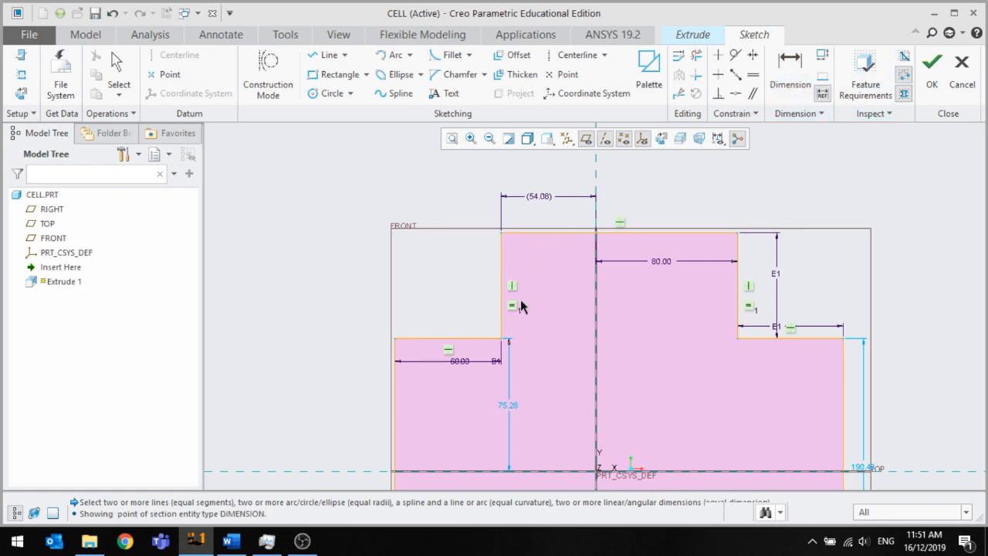
Apply an Equal constraint between the top block's 80 right offset and its left reference dimension, acknowledging the dimension conflict
{"action": "left_click", "coordinate": [752, 74]}
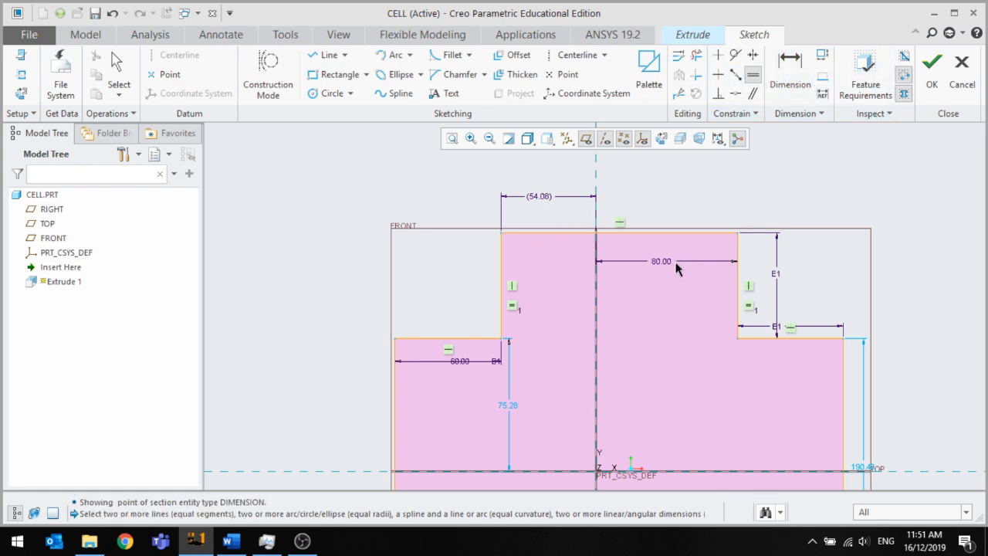
{"action": "left_click", "coordinate": [662, 263]}
{"action": "left_click", "coordinate": [542, 196]}
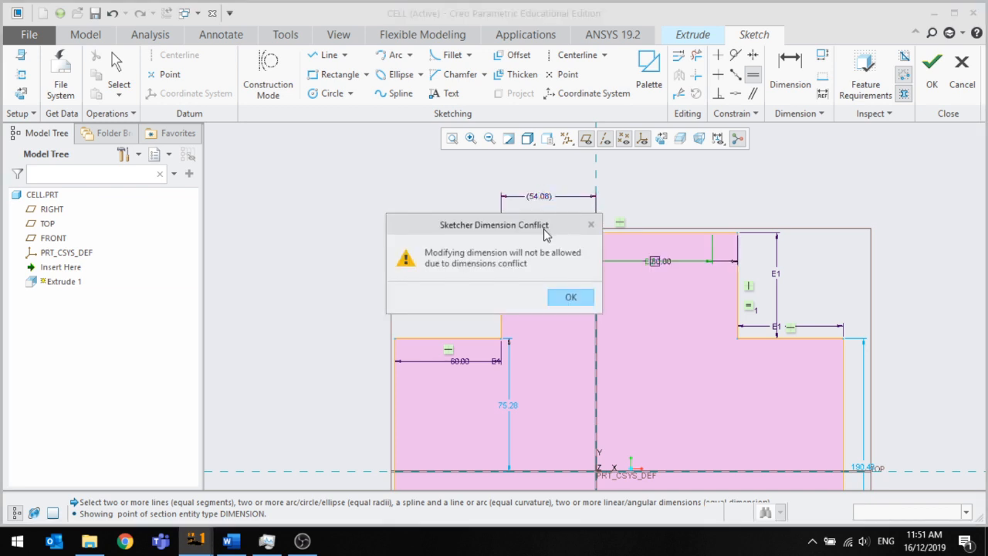
{"action": "left_click", "coordinate": [570, 299]}
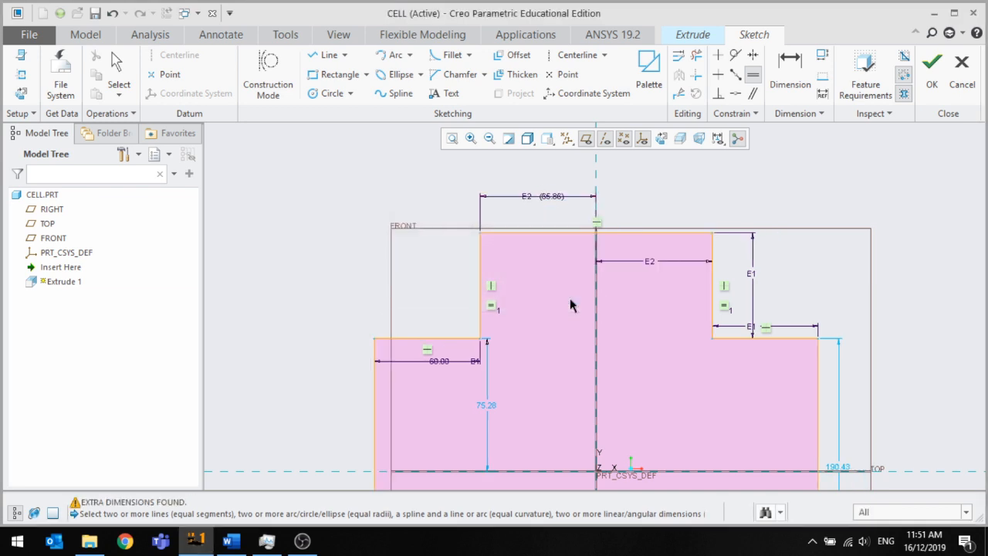
Draw a vertical centerline through the sketch origin along the vertical reference
{"action": "scroll", "coordinate": [559, 246], "scroll_direction": "up", "scroll_amount": 3}
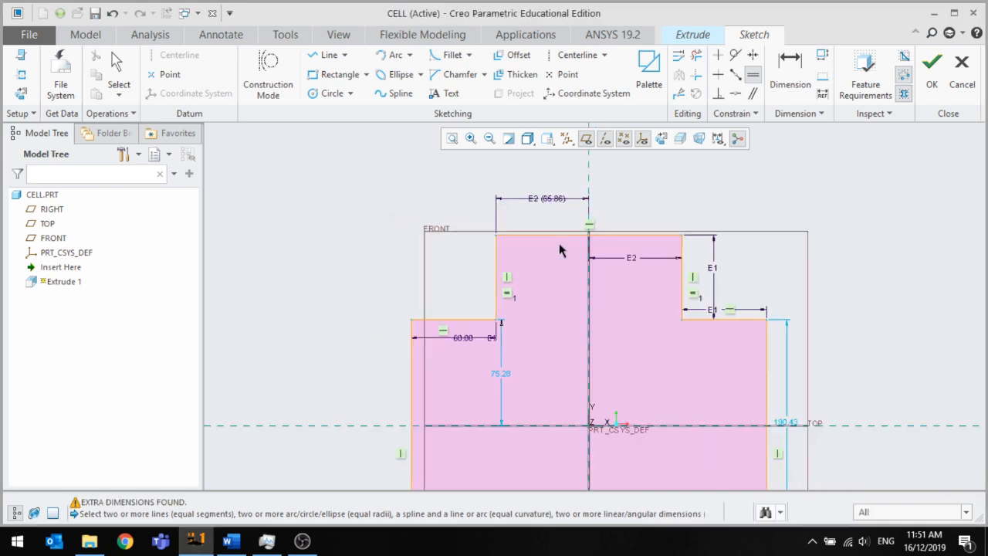
{"action": "scroll", "coordinate": [560, 245], "scroll_direction": "up", "scroll_amount": 2}
{"action": "scroll", "coordinate": [559, 241], "scroll_direction": "down", "scroll_amount": 4}
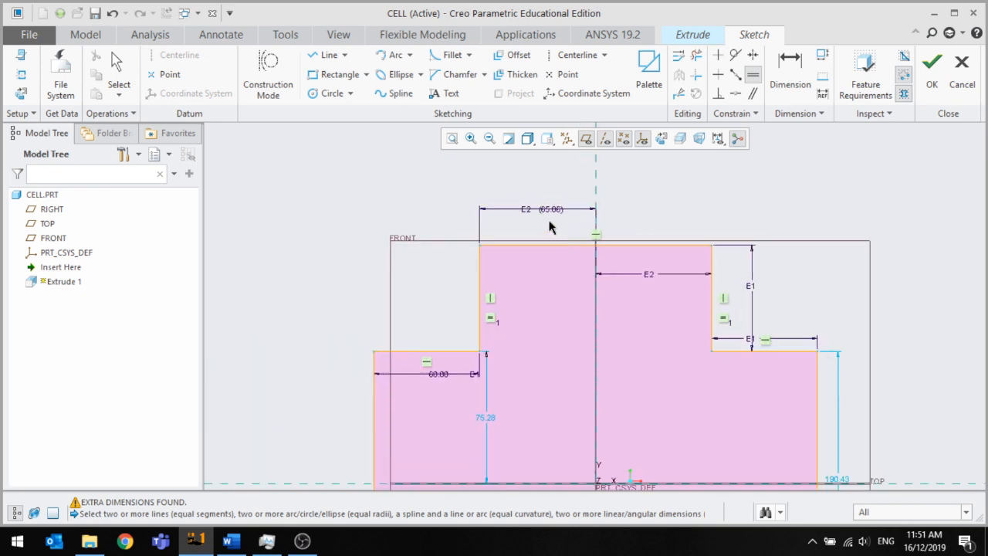
{"action": "scroll", "coordinate": [703, 247], "scroll_direction": "up", "scroll_amount": 2}
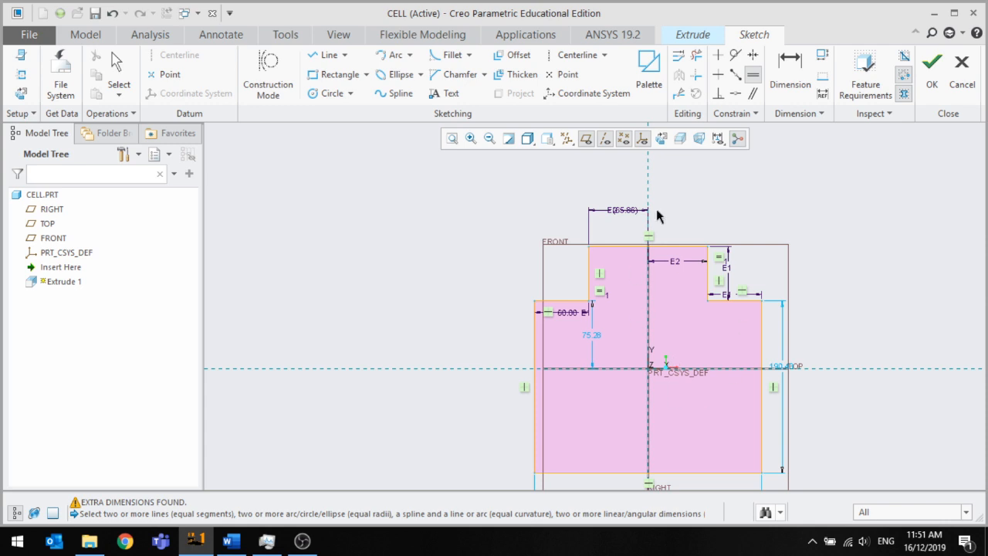
{"action": "left_click", "coordinate": [577, 55]}
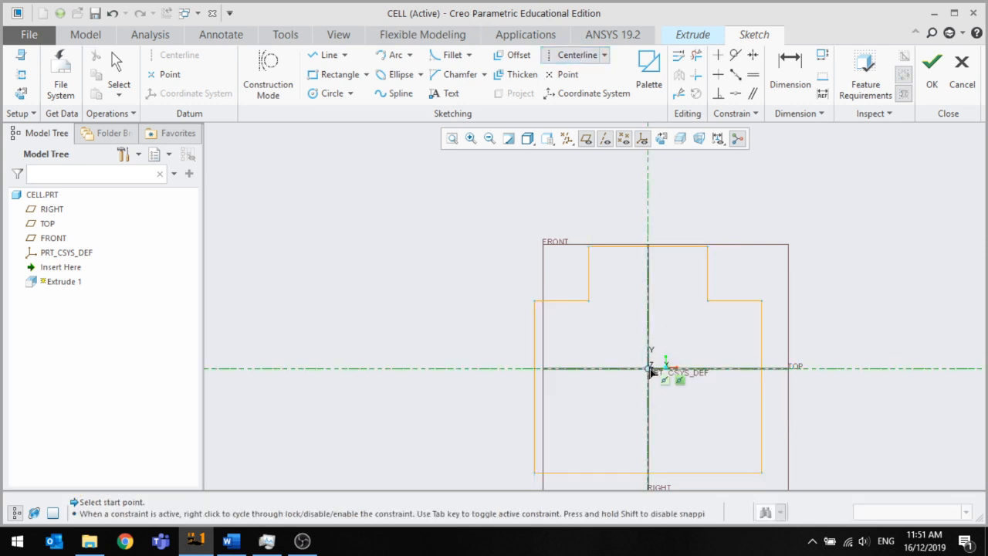
{"action": "left_click", "coordinate": [648, 368]}
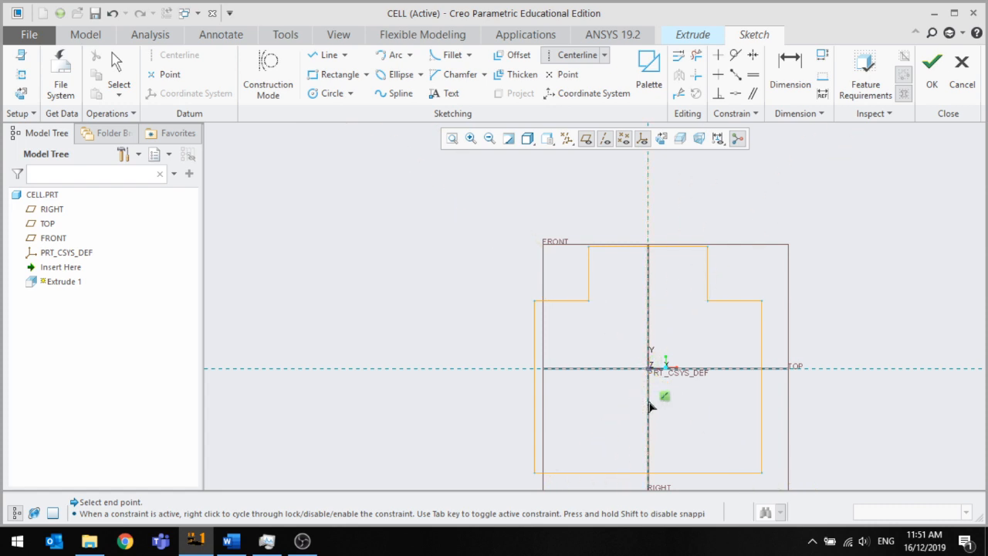
{"action": "left_click", "coordinate": [649, 403]}
{"action": "scroll", "coordinate": [649, 300], "scroll_direction": "up", "scroll_amount": 2}
{"action": "key", "text": "Escape"}
Select the entire stepped profile with its dimensions and centerline, and delete everything from the sketch
{"action": "left_click_drag", "start_coordinate": [555, 226], "coordinate": [741, 429]}
{"action": "key", "text": "Delete"}
{"action": "scroll", "coordinate": [646, 325], "scroll_direction": "down", "scroll_amount": 2}
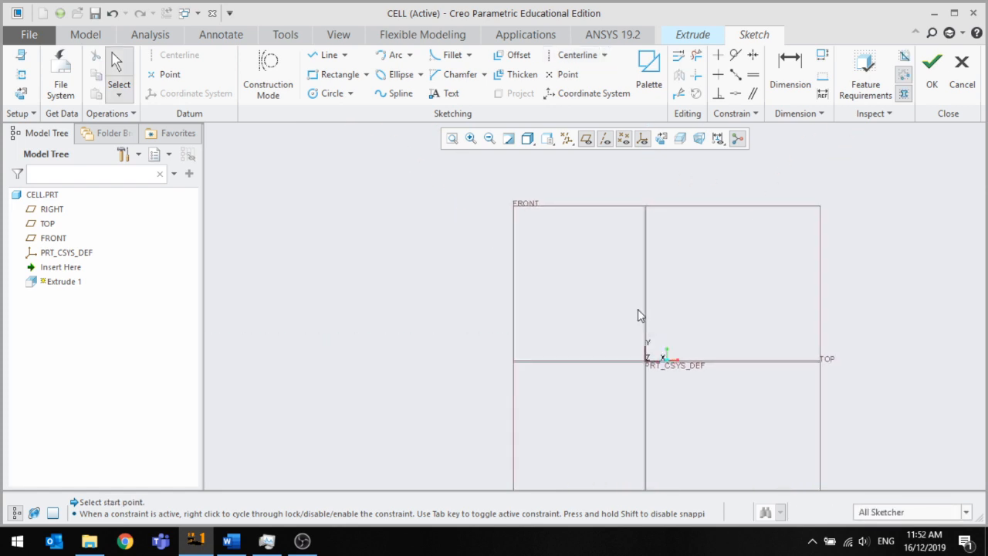
{"action": "left_click", "coordinate": [574, 54]}
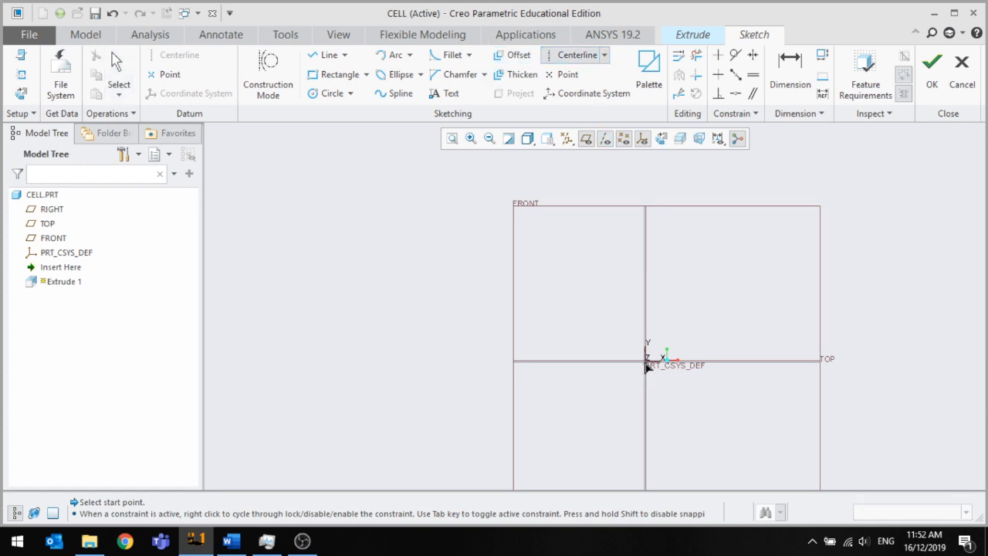
{"action": "middle_click", "coordinate": [661, 303]}
{"action": "scroll", "coordinate": [660, 302], "scroll_direction": "up", "scroll_amount": 5}
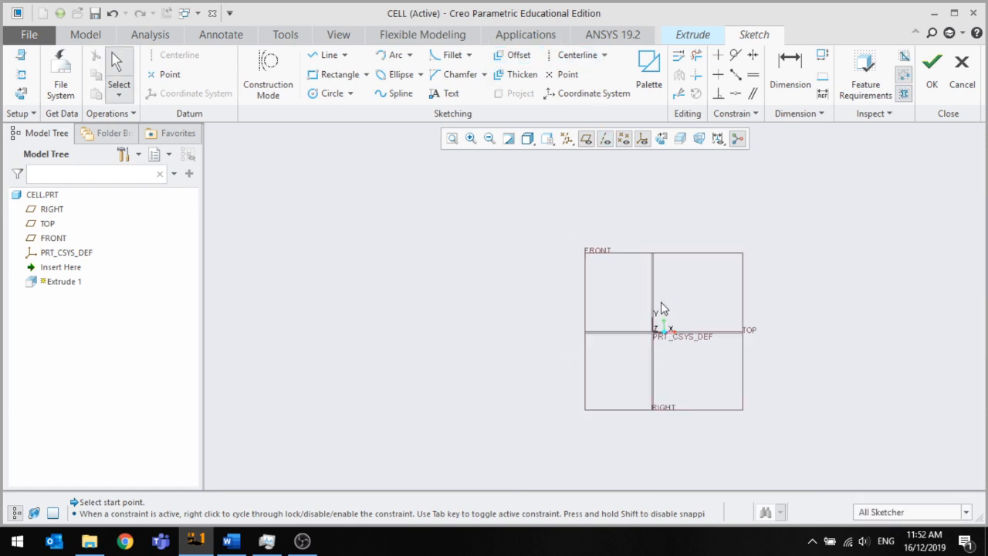
{"action": "scroll", "coordinate": [688, 349], "scroll_direction": "down", "scroll_amount": 5}
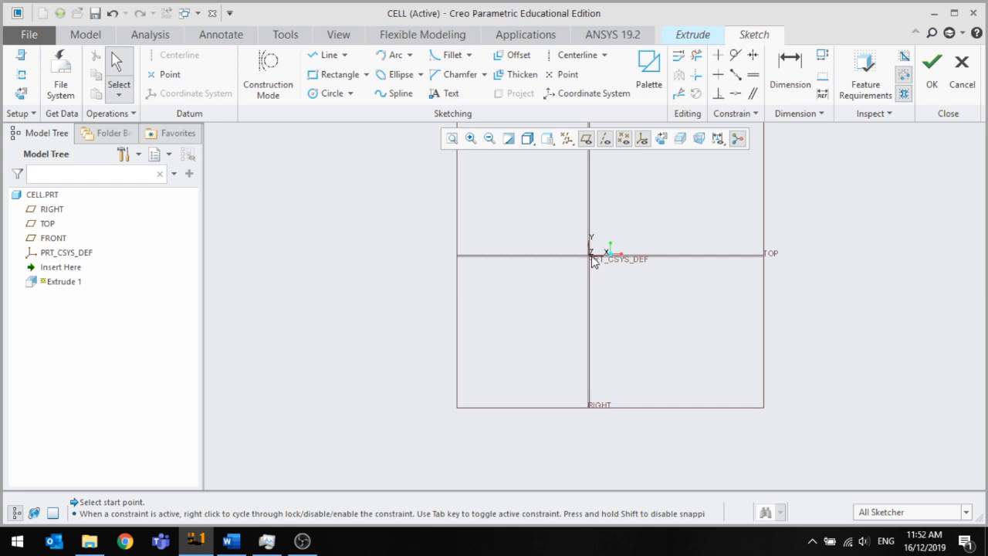
Quit the emptied sketch without saving and cancel the unfinished extrude feature
{"action": "scroll", "coordinate": [549, 276], "scroll_direction": "up", "scroll_amount": 3}
{"action": "left_click", "coordinate": [961, 71]}
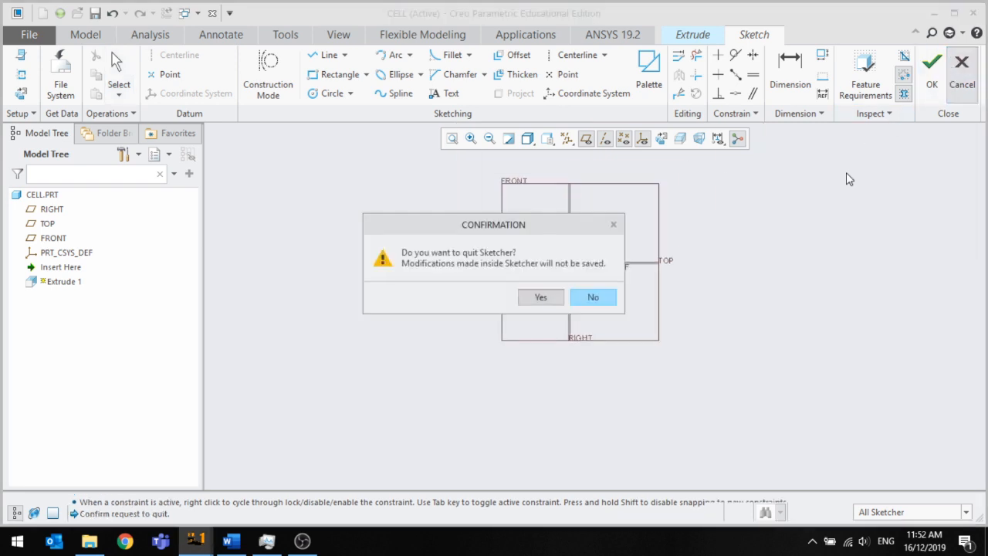
{"action": "left_click", "coordinate": [527, 297]}
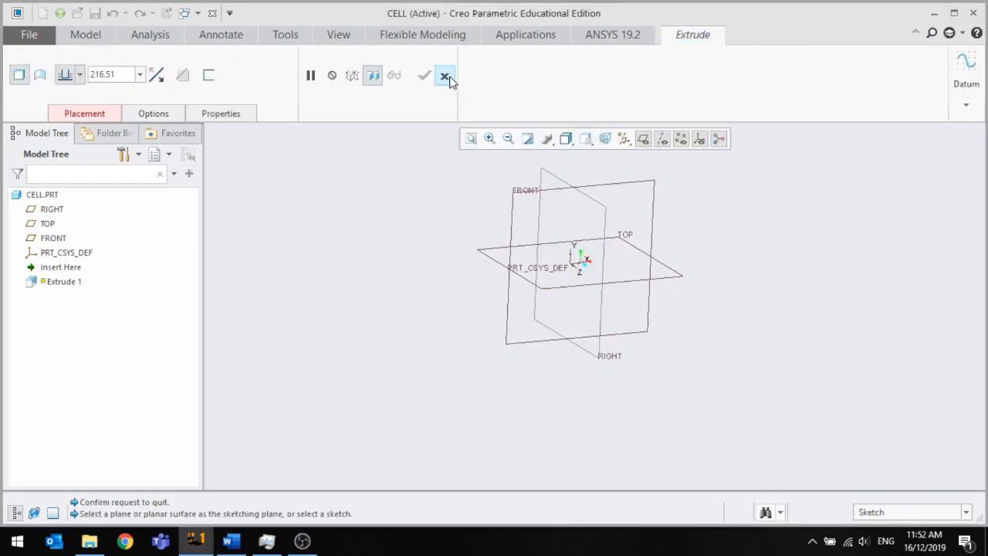
{"action": "left_click", "coordinate": [445, 77]}
Start a new Extrude feature with its sketch on the FRONT datum plane
{"action": "middle_click_drag", "start_coordinate": [579, 410], "coordinate": [528, 306]}
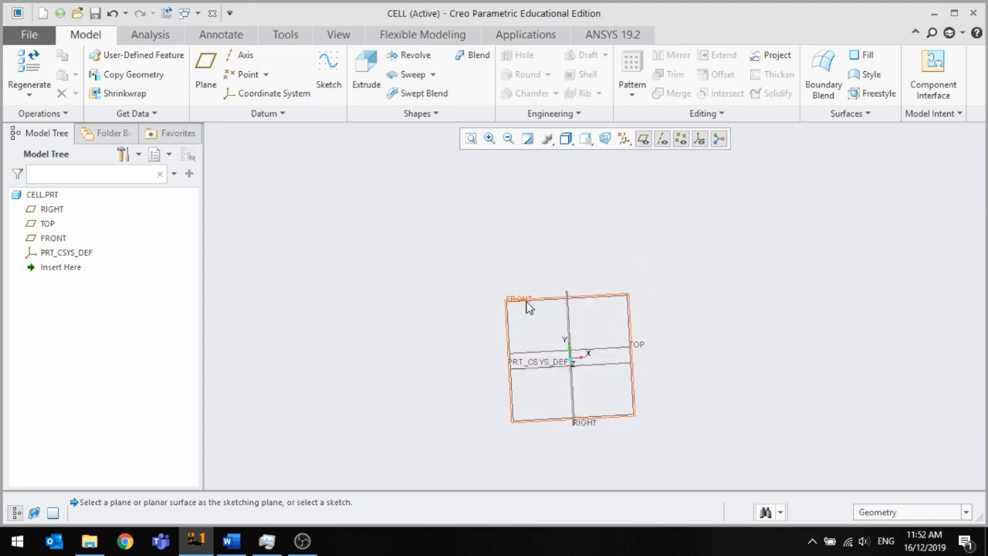
{"action": "left_click", "coordinate": [529, 306]}
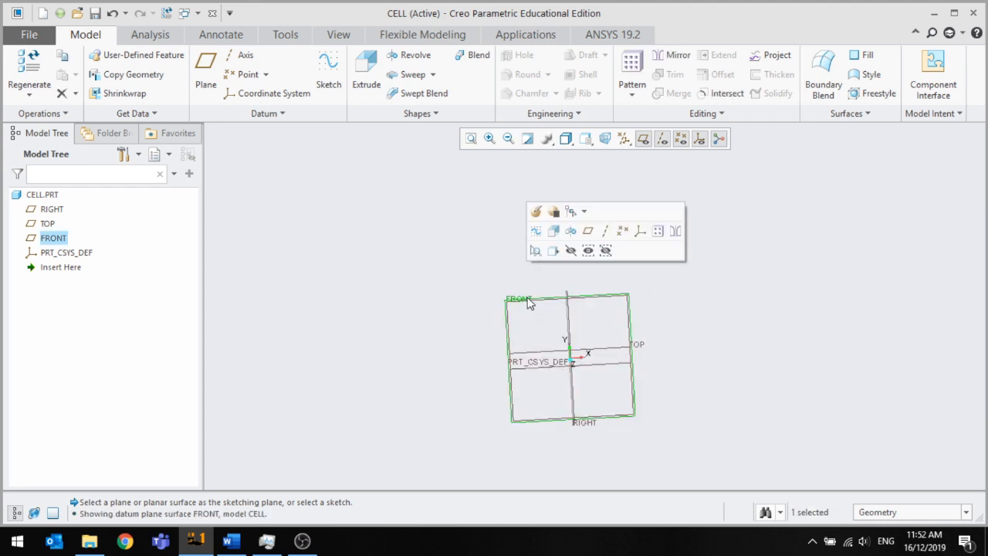
{"action": "left_click", "coordinate": [553, 234]}
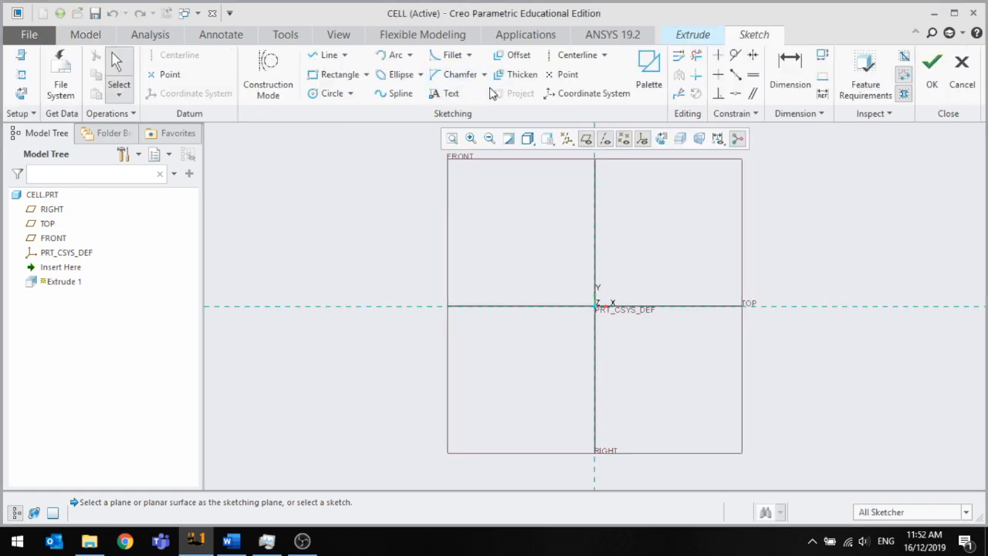
Draw a vertical and a horizontal centerline through the sketch origin along the two references
{"action": "left_click", "coordinate": [571, 58]}
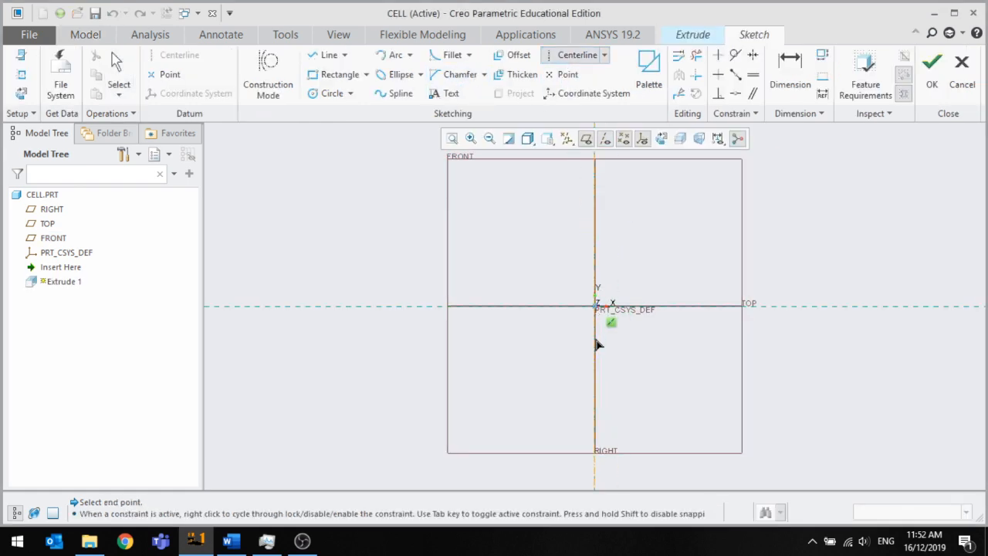
{"action": "left_click", "coordinate": [595, 306]}
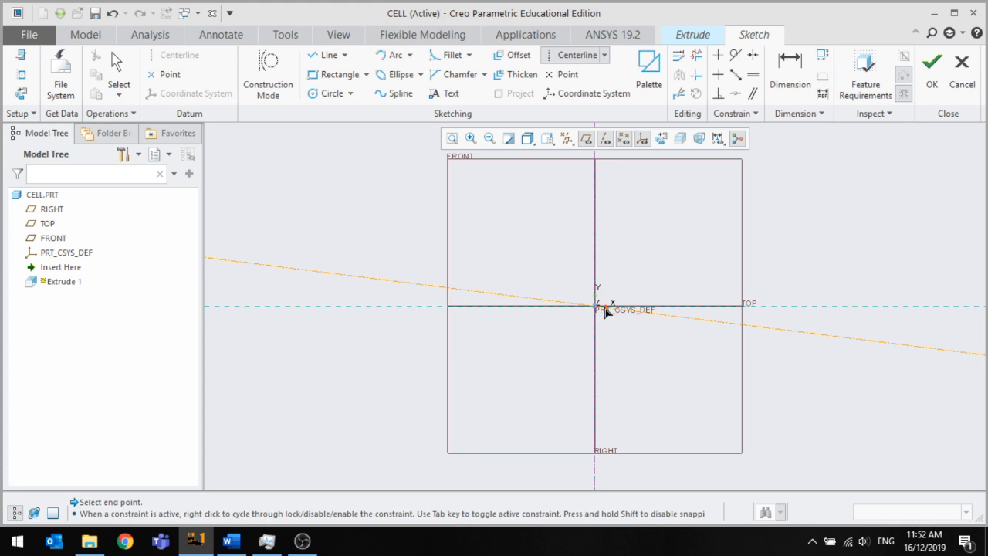
{"action": "left_click", "coordinate": [645, 307]}
{"action": "middle_click", "coordinate": [675, 267]}
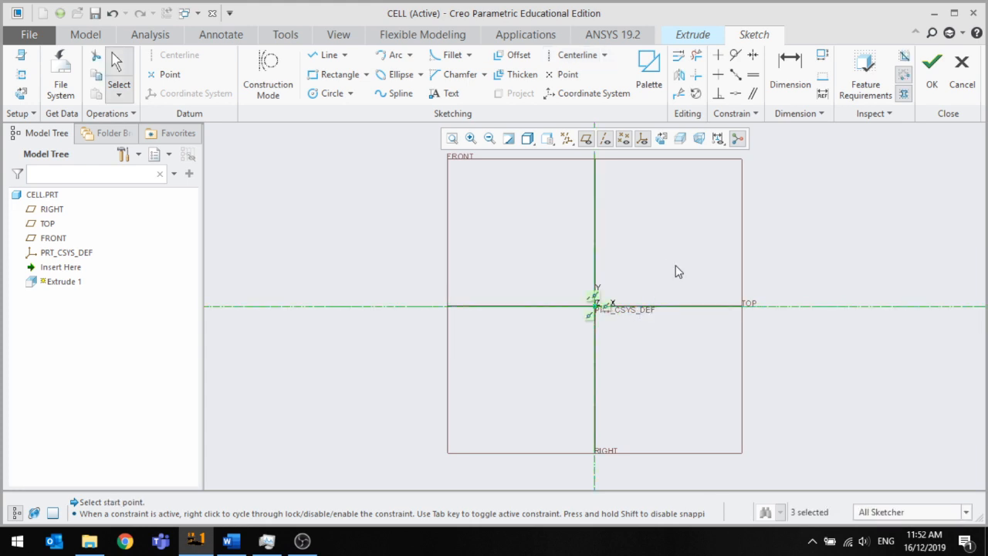
Sketch a closed stepped line profile around the origin, about 358 wide and 228 high, with a raised top block about 26 high
{"action": "left_click", "coordinate": [320, 60]}
{"action": "scroll", "coordinate": [593, 333], "scroll_direction": "up", "scroll_amount": 1}
{"action": "scroll", "coordinate": [593, 336], "scroll_direction": "up", "scroll_amount": 2}
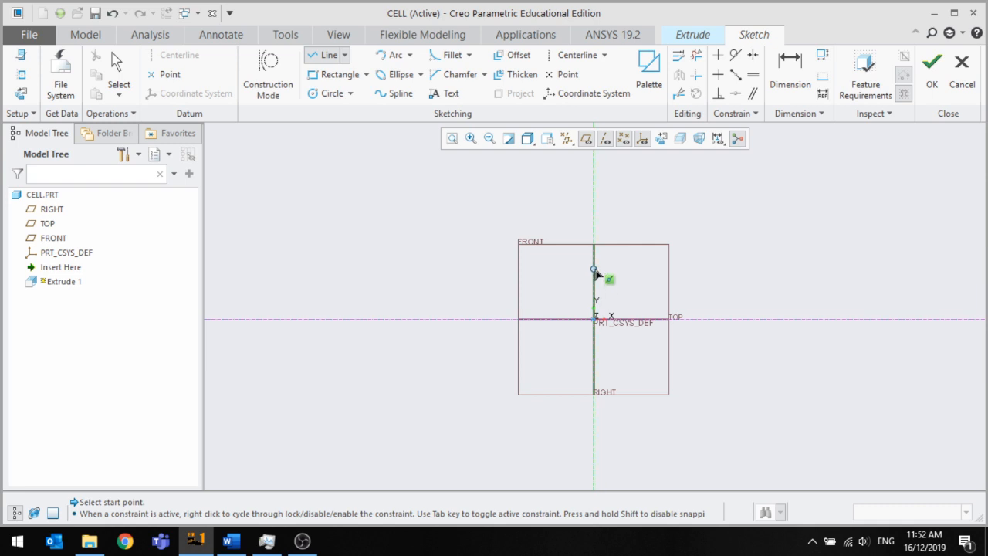
{"action": "scroll", "coordinate": [596, 276], "scroll_direction": "down", "scroll_amount": 3}
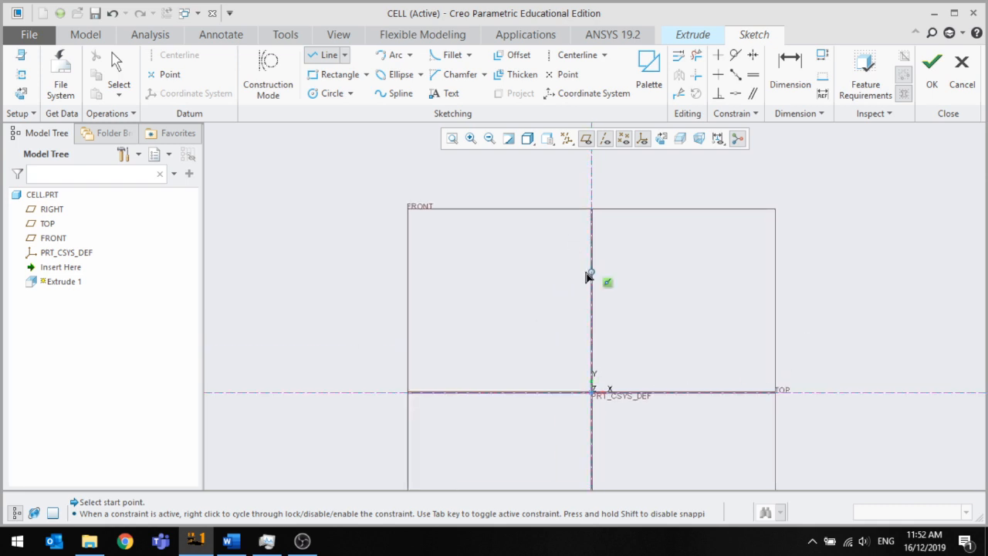
{"action": "left_click", "coordinate": [592, 271]}
{"action": "middle_click", "coordinate": [672, 290]}
{"action": "left_click", "coordinate": [592, 271]}
{"action": "left_click", "coordinate": [529, 270]}
{"action": "left_click", "coordinate": [460, 289]}
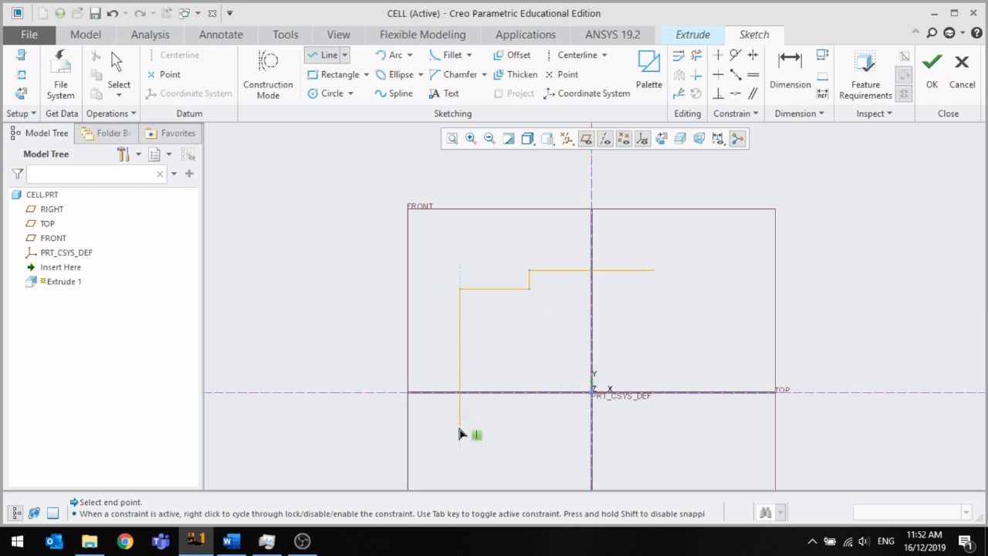
{"action": "left_click", "coordinate": [458, 455]}
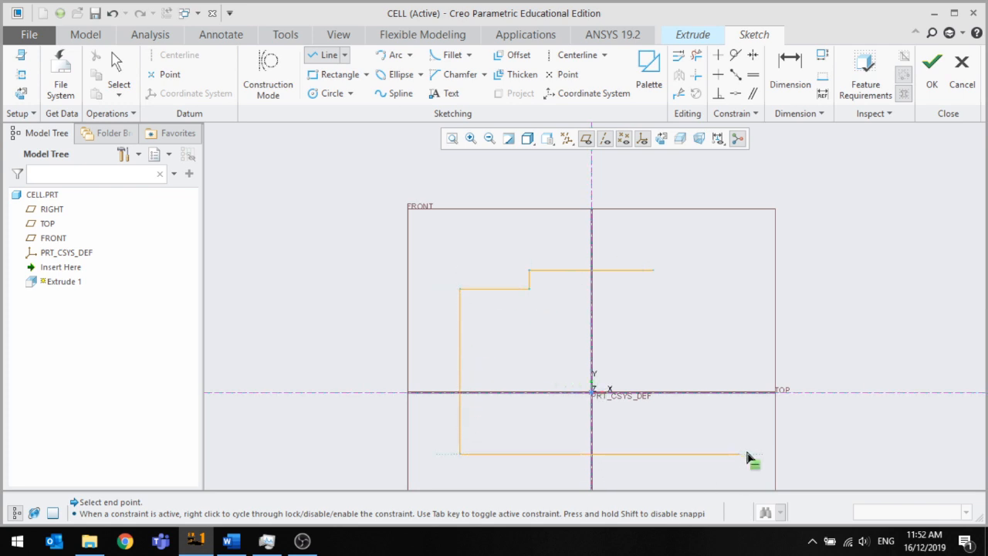
{"action": "left_click", "coordinate": [718, 453]}
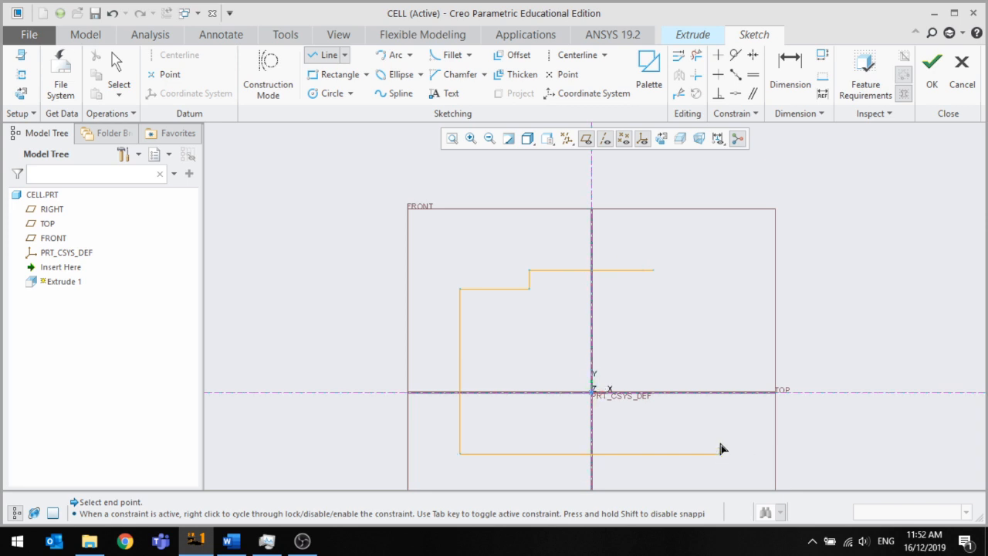
{"action": "left_click", "coordinate": [718, 288]}
{"action": "left_click", "coordinate": [655, 289]}
{"action": "left_click", "coordinate": [653, 269]}
{"action": "middle_click", "coordinate": [622, 322]}
{"action": "scroll", "coordinate": [668, 291], "scroll_direction": "up", "scroll_amount": 5}
{"action": "middle_click", "coordinate": [620, 323]}
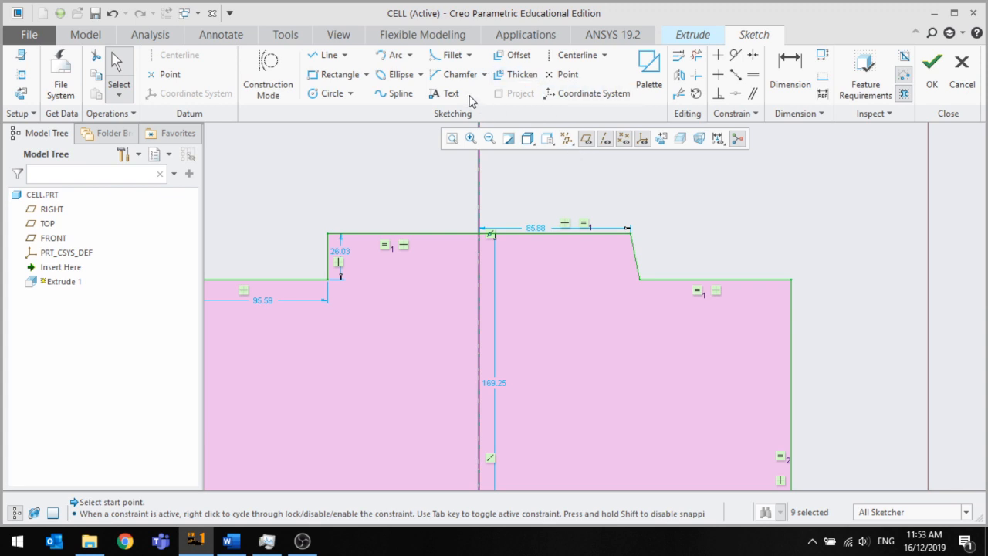
Apply a Perpendicular constraint between the top block's slanted right edge and the adjoining right shoulder
{"action": "left_click", "coordinate": [717, 93]}
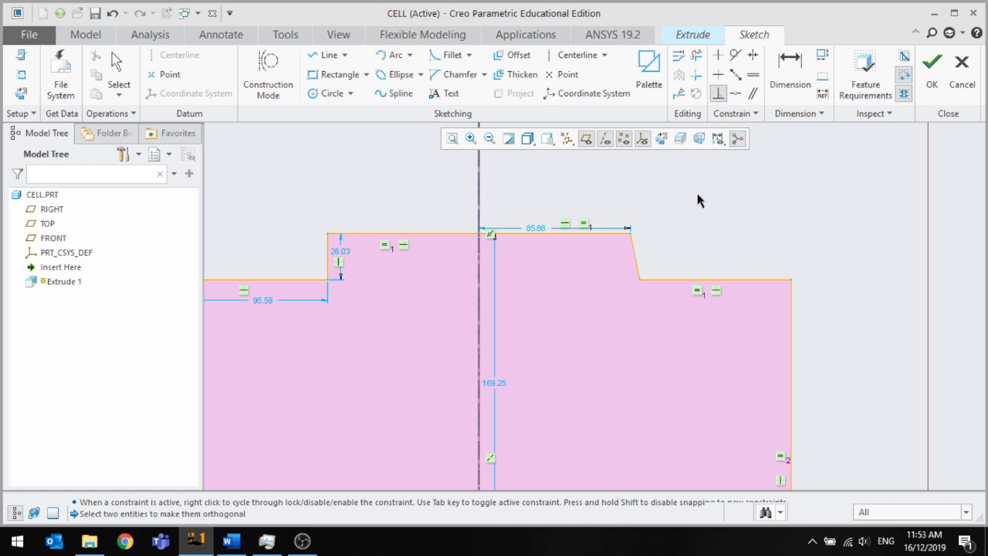
{"action": "left_click", "coordinate": [636, 262]}
{"action": "left_click", "coordinate": [649, 280]}
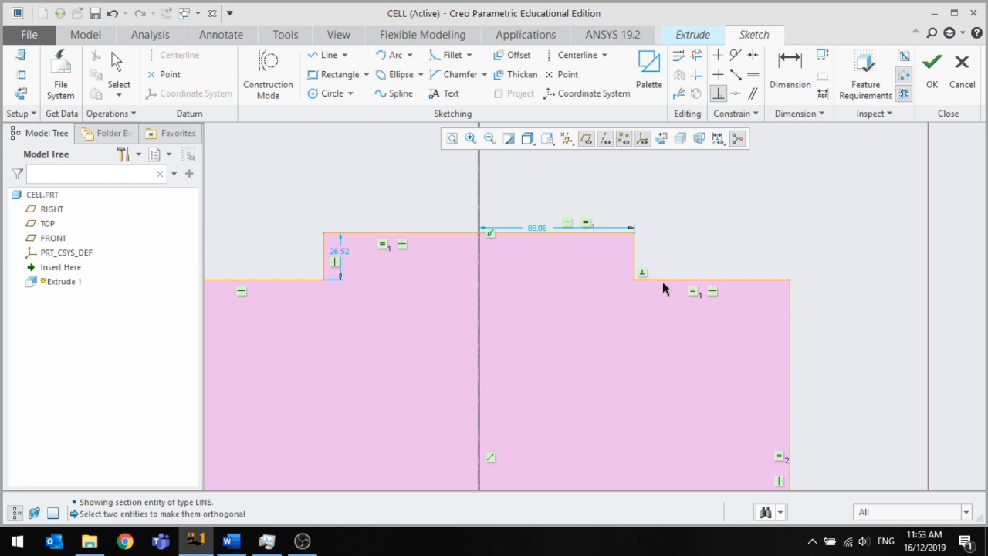
{"action": "scroll", "coordinate": [668, 287], "scroll_direction": "up", "scroll_amount": 2}
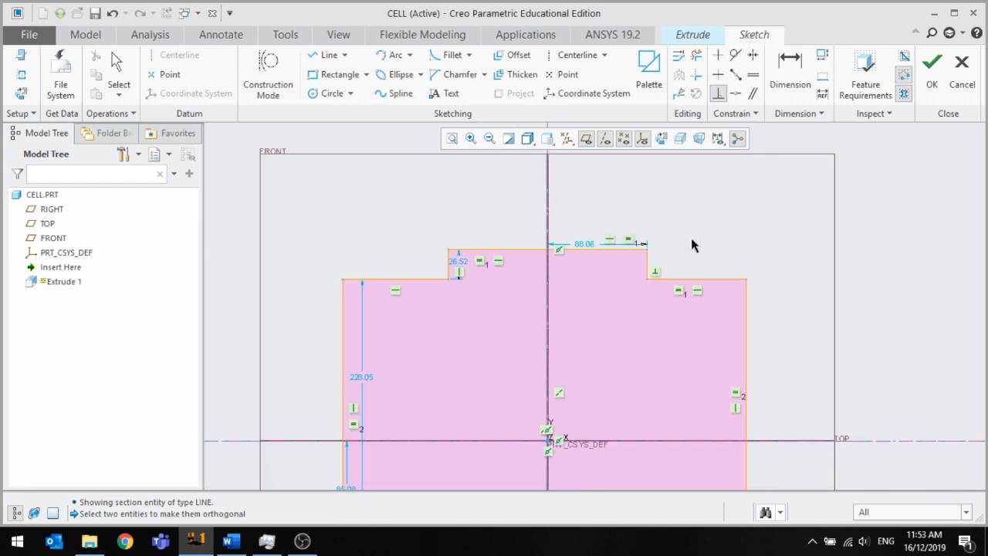
{"action": "scroll", "coordinate": [520, 198], "scroll_direction": "up", "scroll_amount": 2}
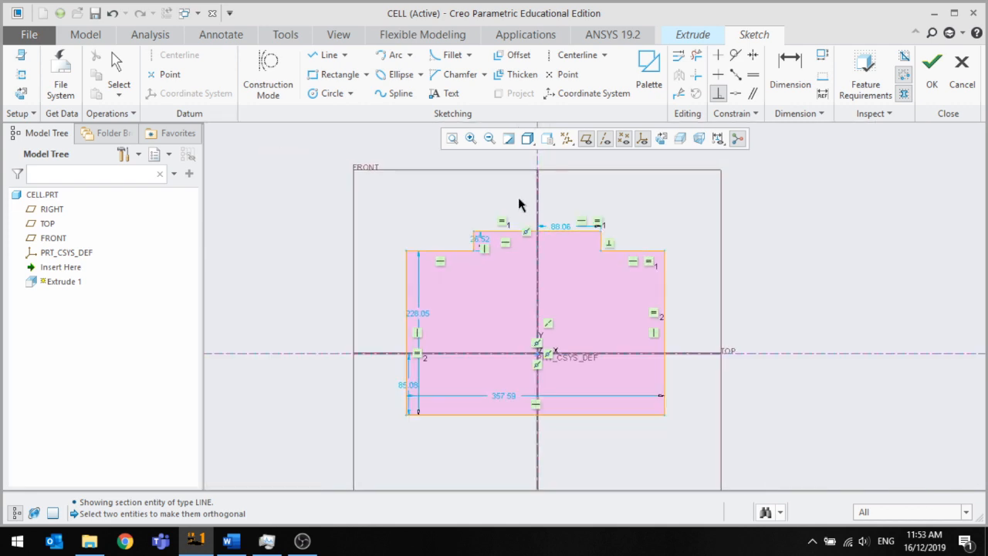
{"action": "scroll", "coordinate": [519, 209], "scroll_direction": "down", "scroll_amount": 2}
{"action": "scroll", "coordinate": [519, 223], "scroll_direction": "down", "scroll_amount": 2}
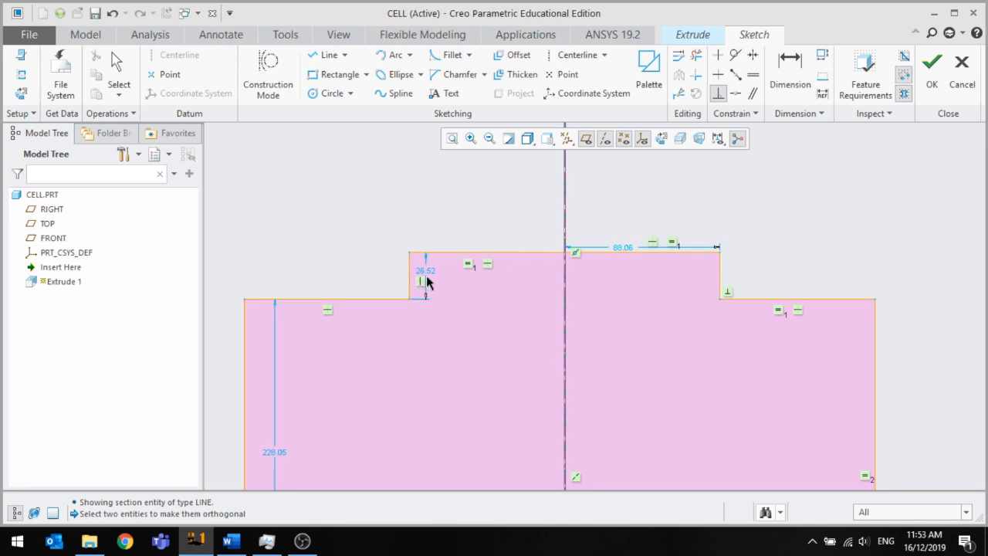
{"action": "middle_click", "coordinate": [421, 237]}
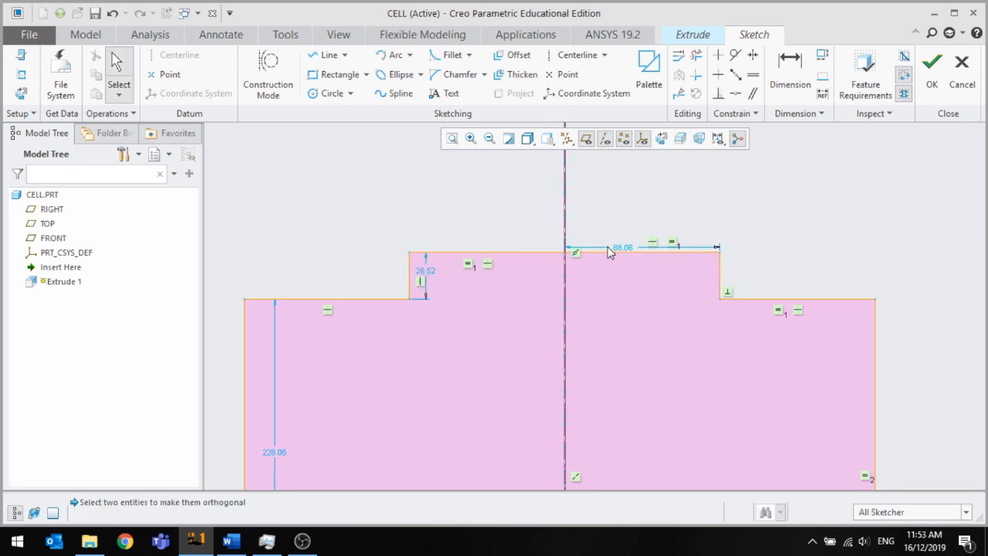
Dimension the left shoulder's length above the profile, accepting the proposed value
{"action": "scroll", "coordinate": [535, 219], "scroll_direction": "down", "scroll_amount": 4}
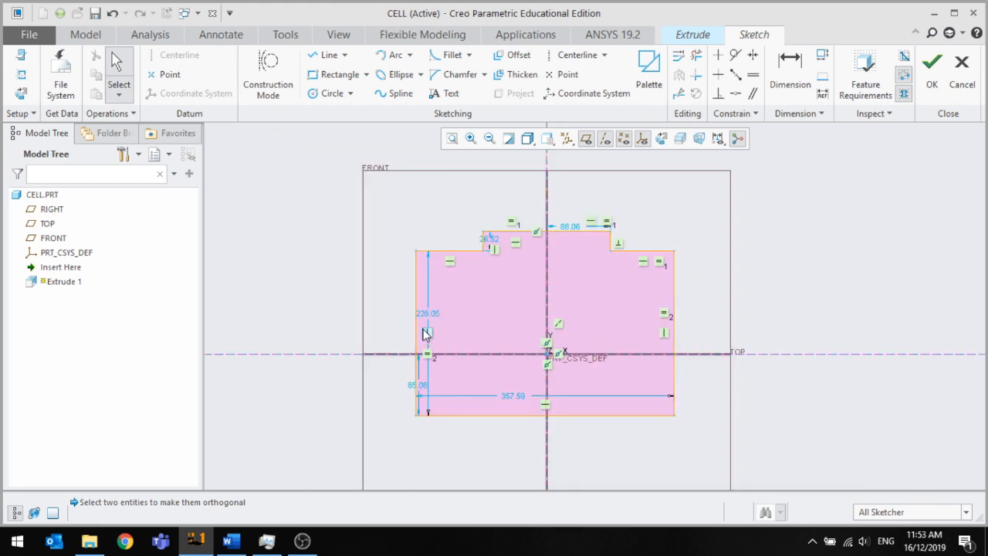
{"action": "scroll", "coordinate": [421, 297], "scroll_direction": "down", "scroll_amount": 1}
{"action": "scroll", "coordinate": [478, 277], "scroll_direction": "up", "scroll_amount": 4}
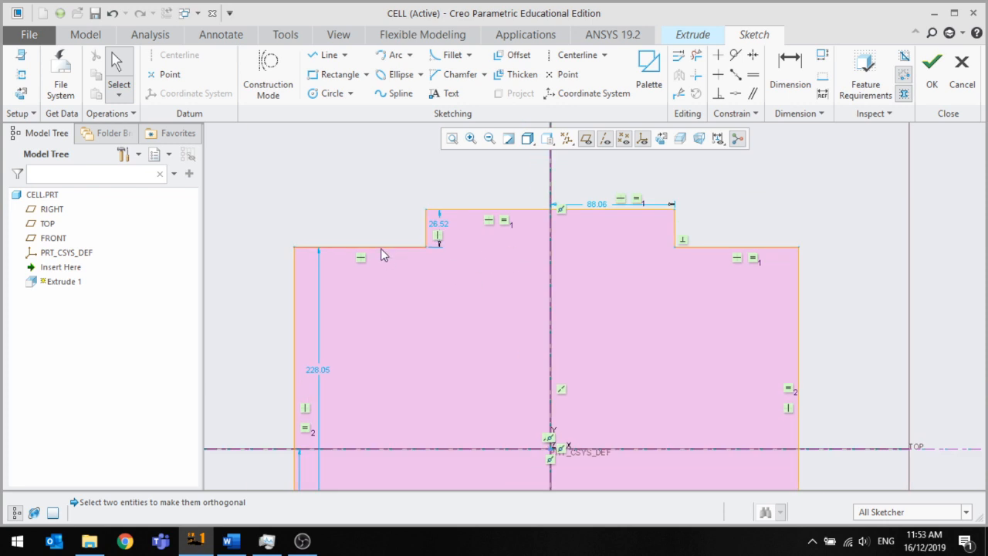
{"action": "scroll", "coordinate": [380, 241], "scroll_direction": "down", "scroll_amount": 4}
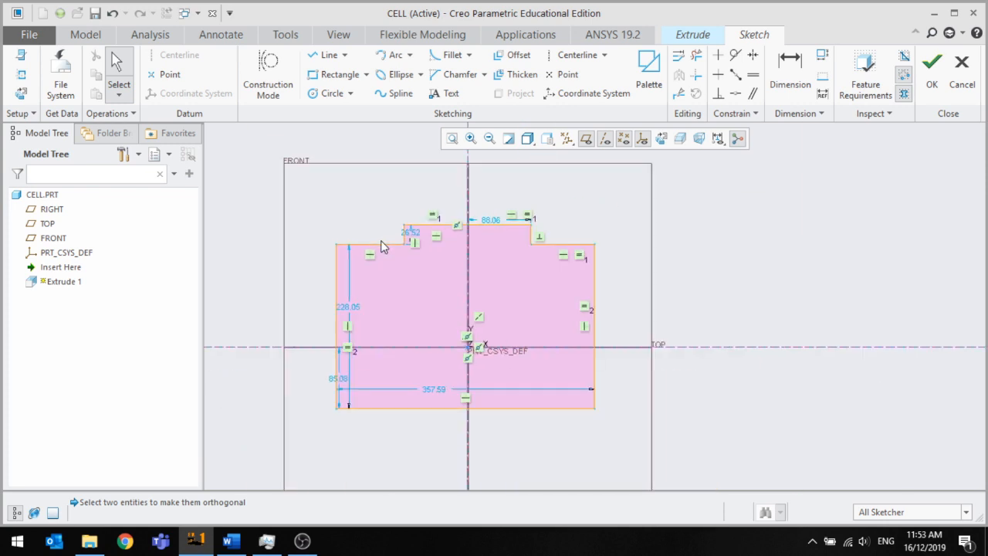
{"action": "scroll", "coordinate": [380, 240], "scroll_direction": "up", "scroll_amount": 3}
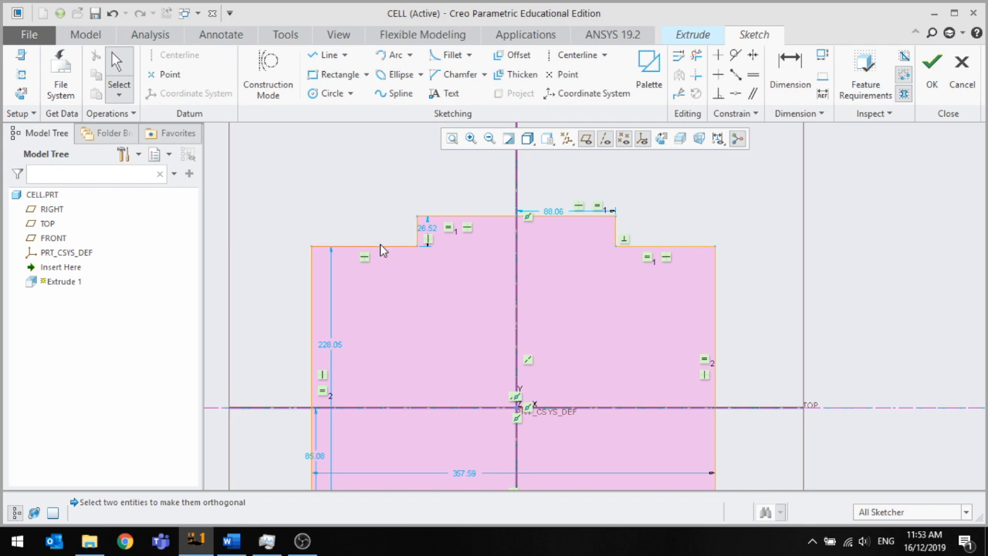
{"action": "left_click", "coordinate": [380, 245]}
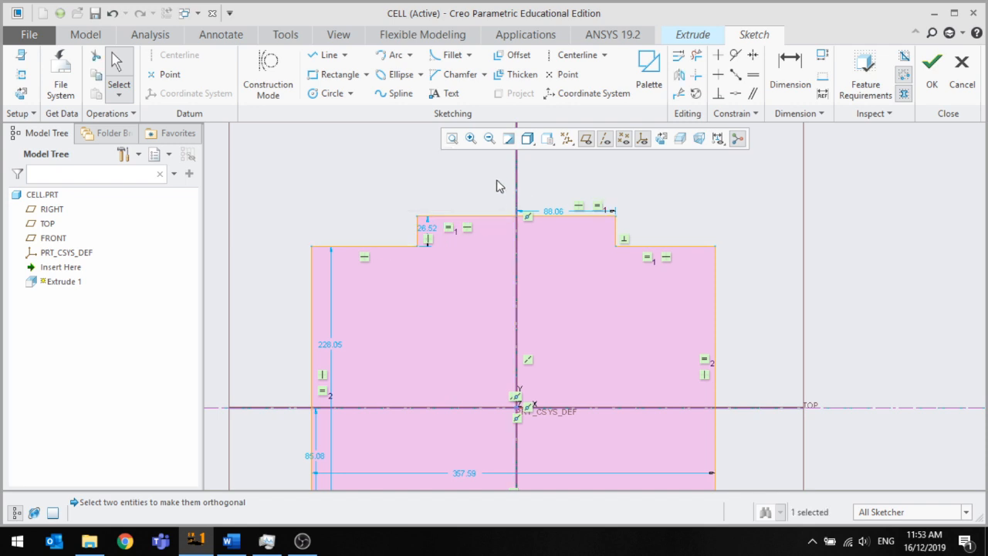
{"action": "left_click", "coordinate": [790, 78]}
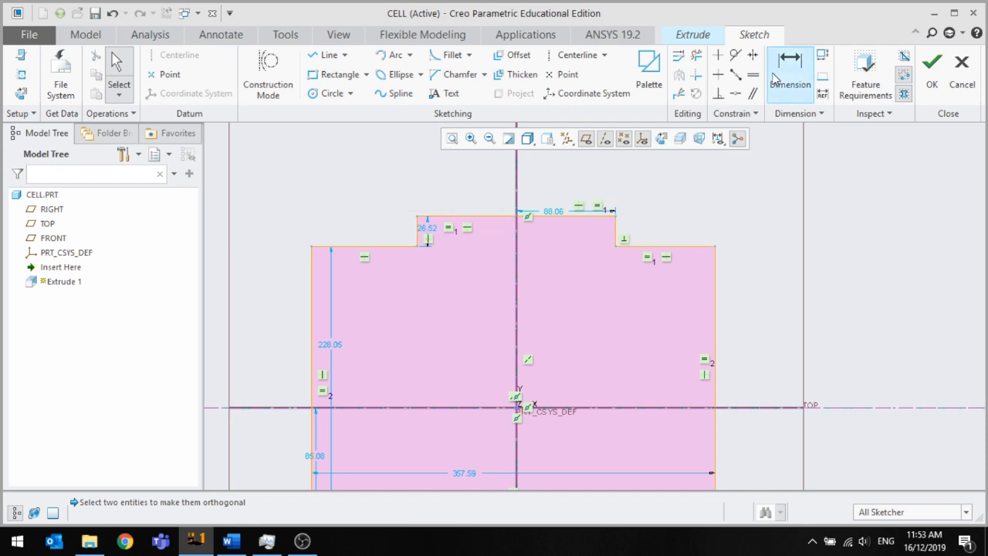
{"action": "middle_click", "coordinate": [360, 209]}
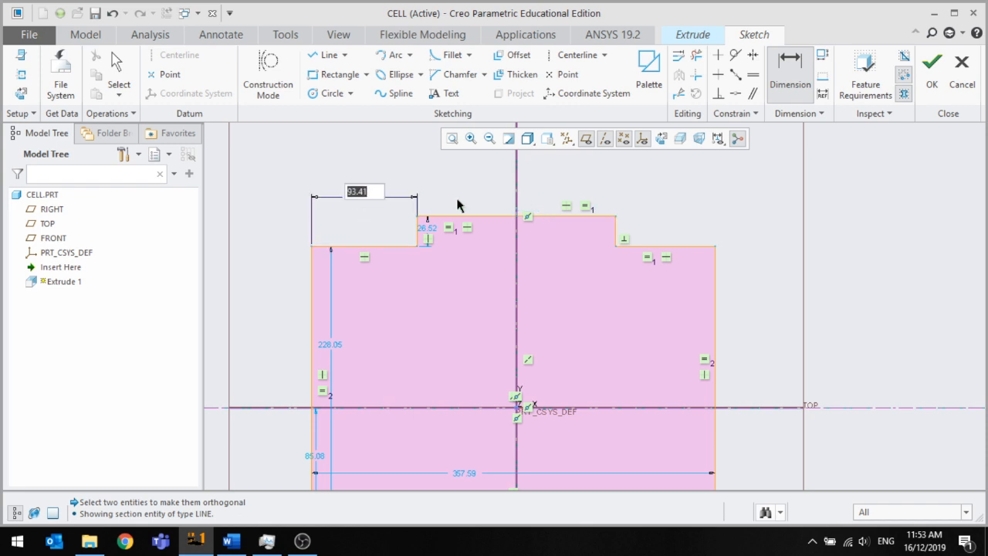
{"action": "left_click", "coordinate": [584, 204]}
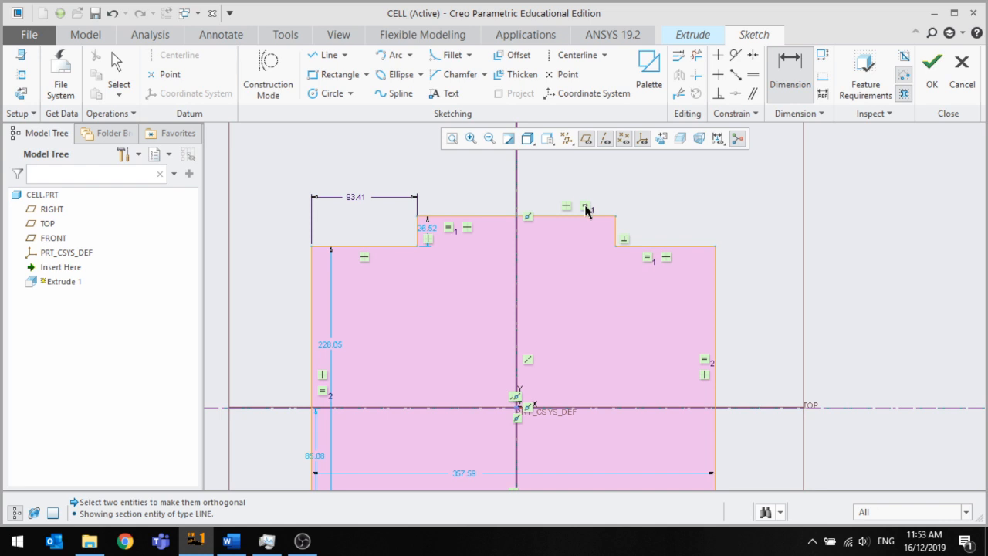
{"action": "middle_click", "coordinate": [585, 208]}
Delete the Equal constraint shown on both sides of the centerline along the top block's upper edge
{"action": "scroll", "coordinate": [586, 210], "scroll_direction": "up", "scroll_amount": 3}
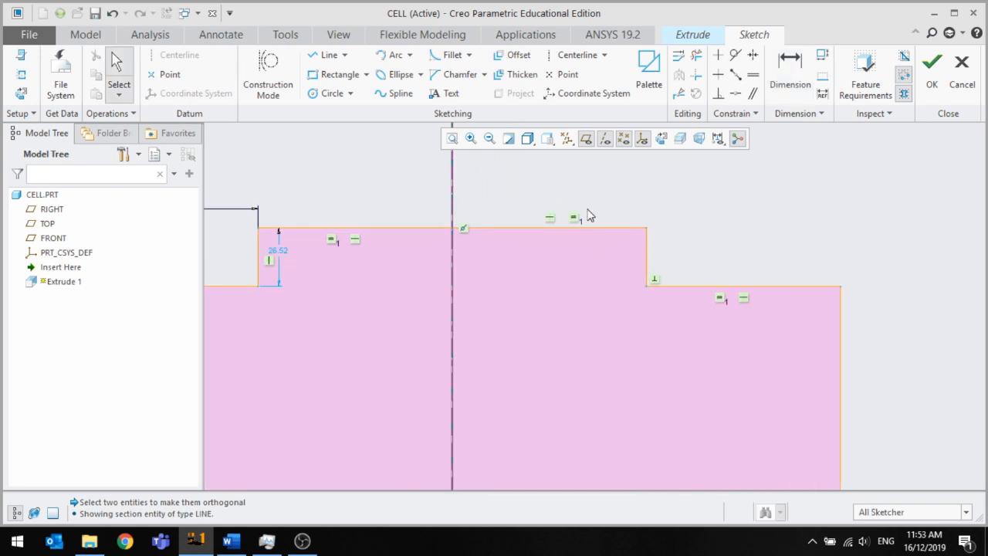
{"action": "left_click", "coordinate": [574, 219]}
{"action": "scroll", "coordinate": [653, 243], "scroll_direction": "down", "scroll_amount": 2}
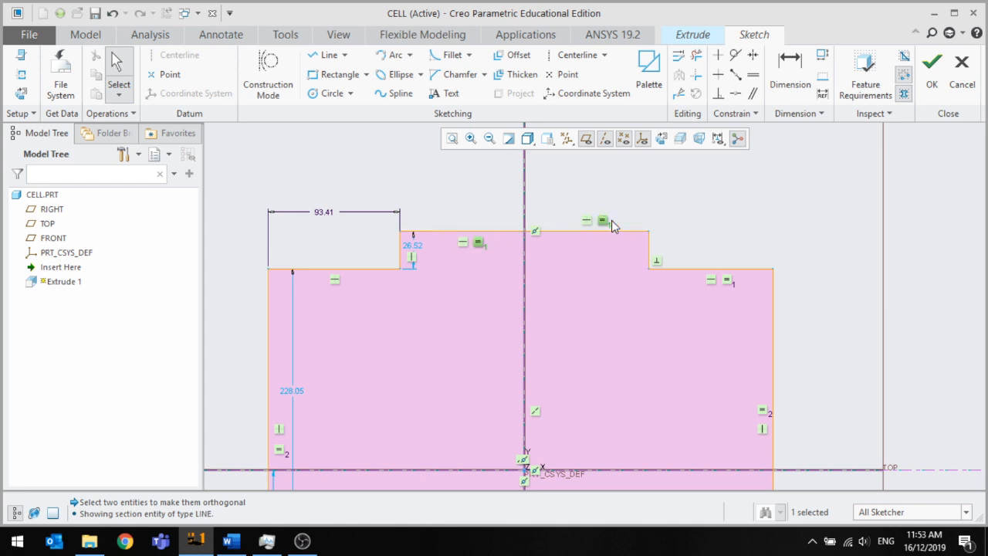
{"action": "right_click", "coordinate": [603, 222]}
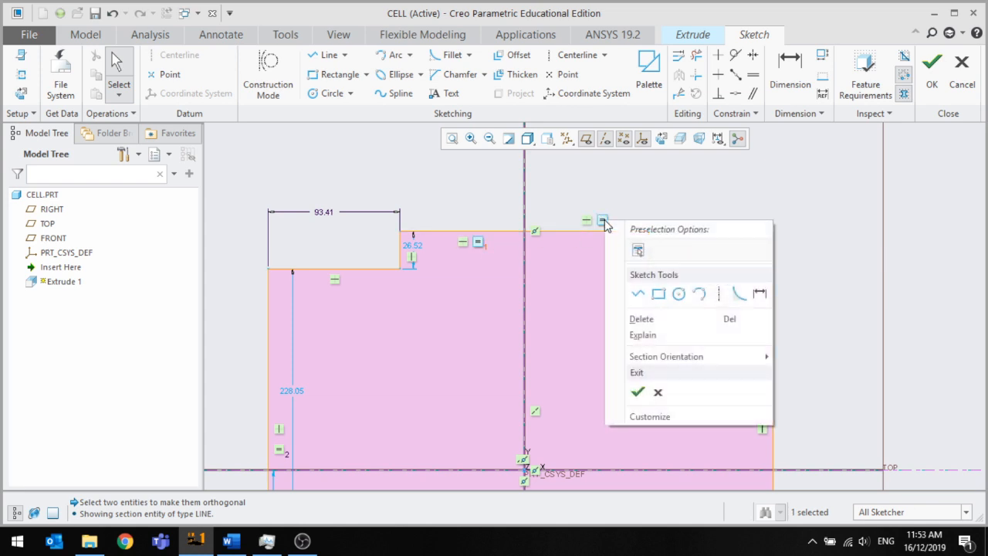
{"action": "left_click", "coordinate": [641, 318]}
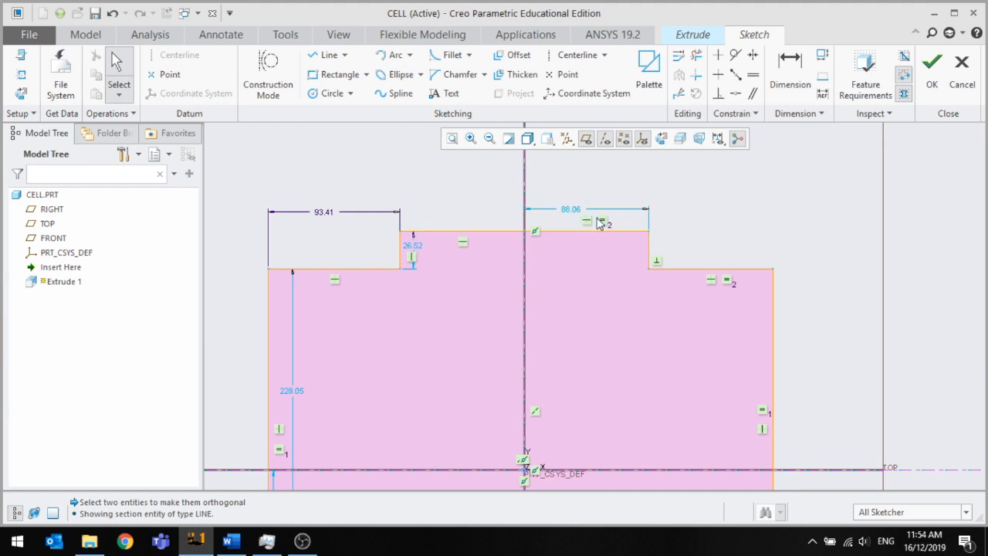
Dimension the two halves of the top block's upper edge on either side of the vertical centerline, accepting the proposed values
{"action": "scroll", "coordinate": [604, 221], "scroll_direction": "down", "scroll_amount": 3}
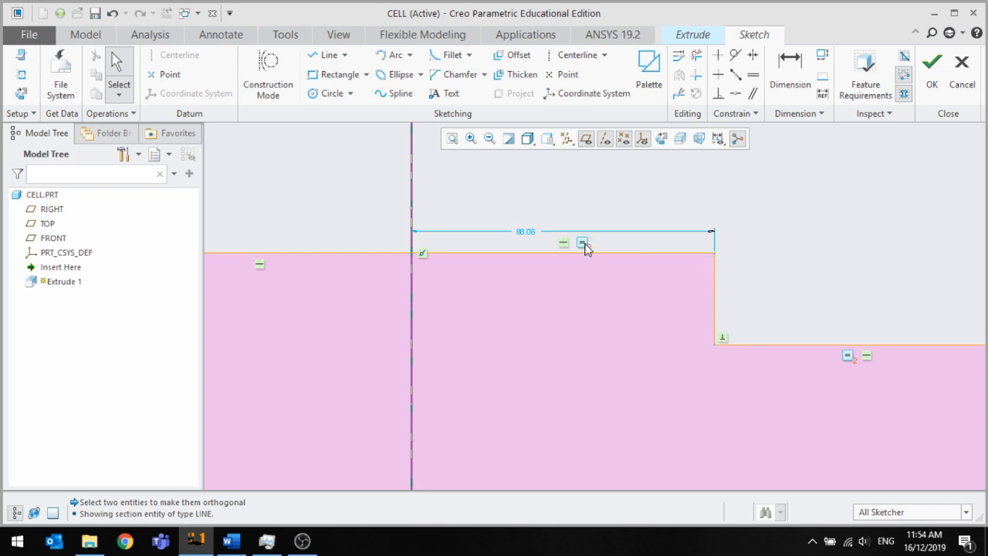
{"action": "scroll", "coordinate": [618, 237], "scroll_direction": "up", "scroll_amount": 3}
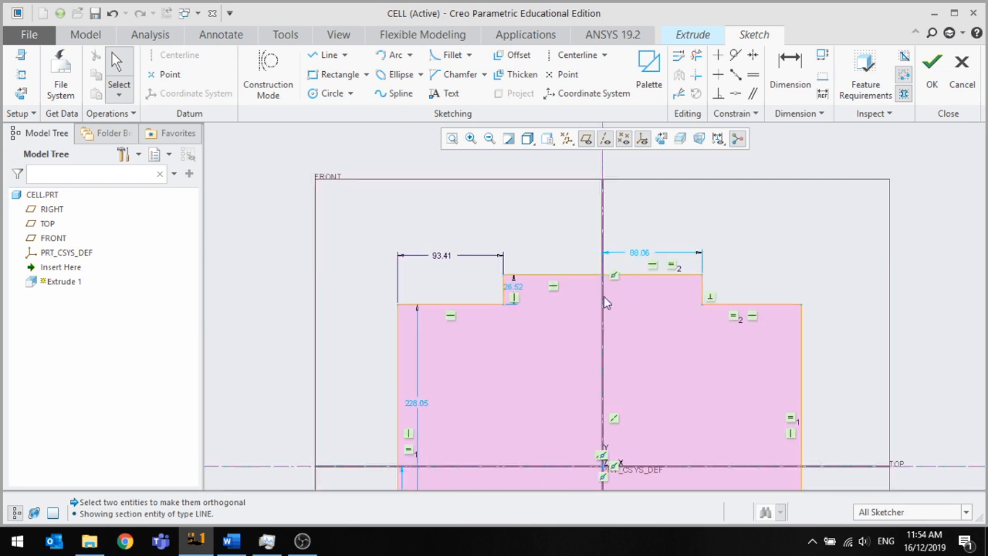
{"action": "left_click", "coordinate": [789, 77]}
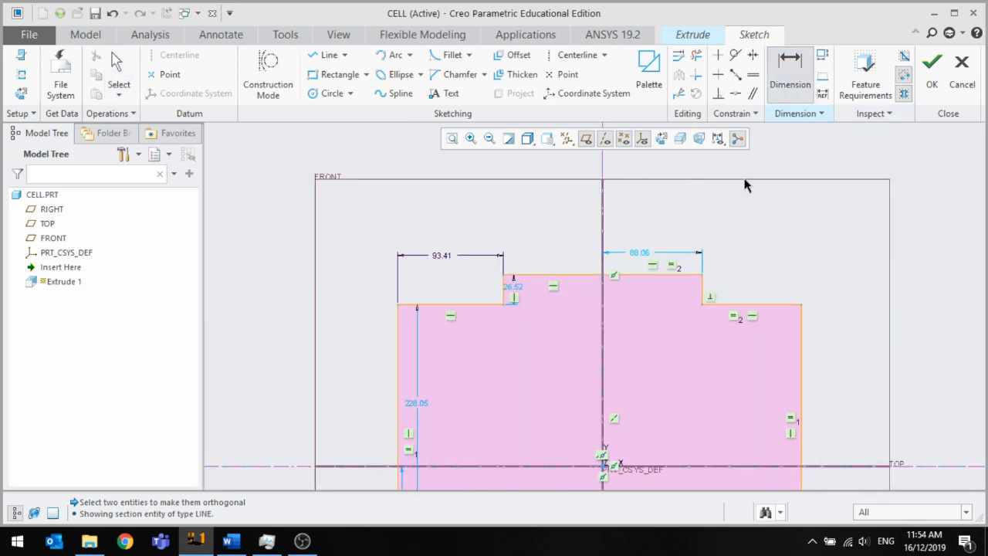
{"action": "left_click", "coordinate": [557, 275]}
{"action": "middle_click", "coordinate": [560, 254]}
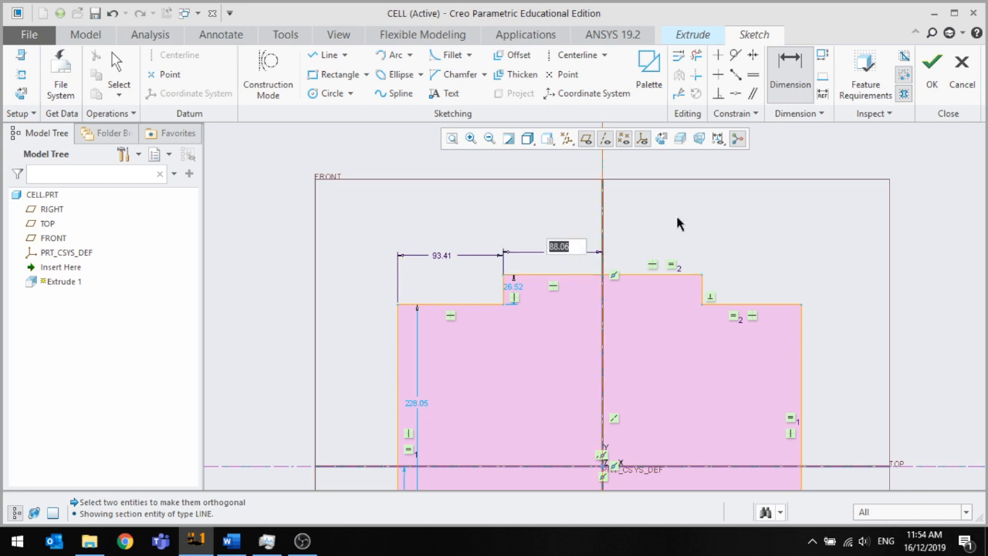
{"action": "left_click", "coordinate": [780, 185]}
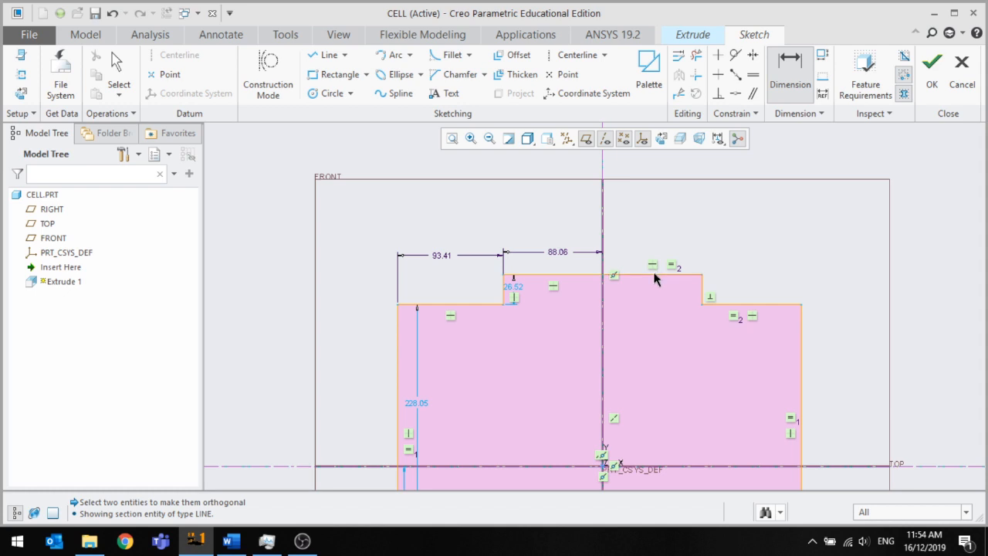
{"action": "middle_click", "coordinate": [646, 228]}
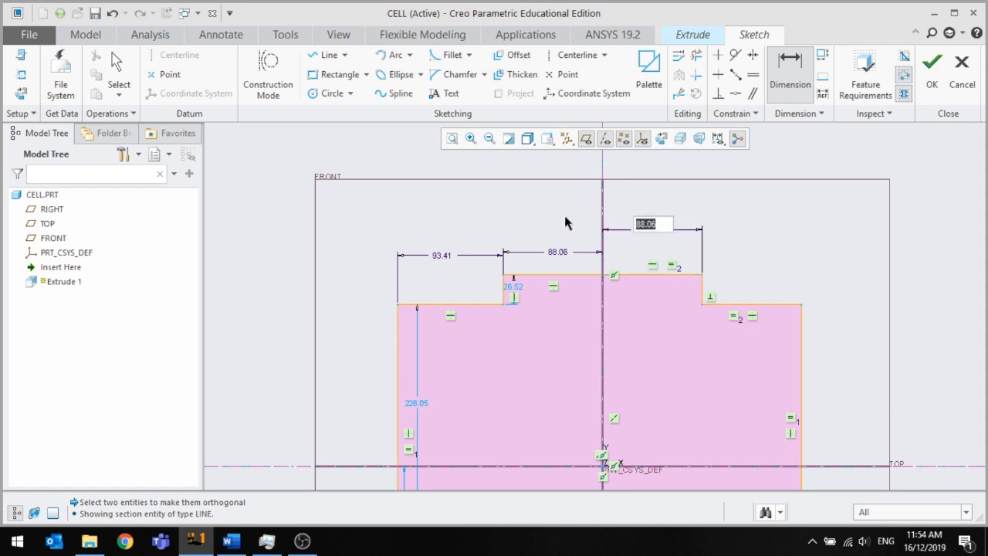
{"action": "scroll", "coordinate": [594, 265], "scroll_direction": "down", "scroll_amount": 3}
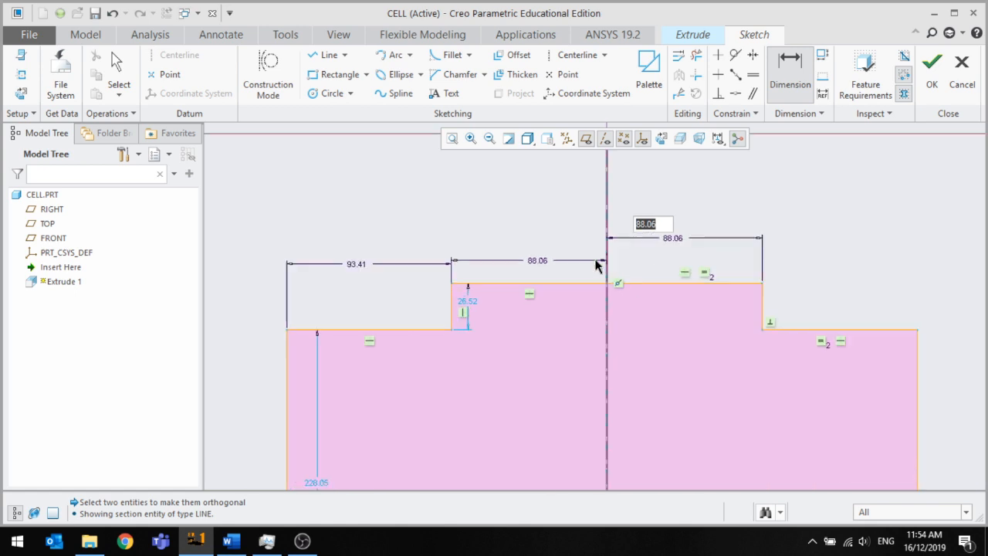
{"action": "key", "text": "Return"}
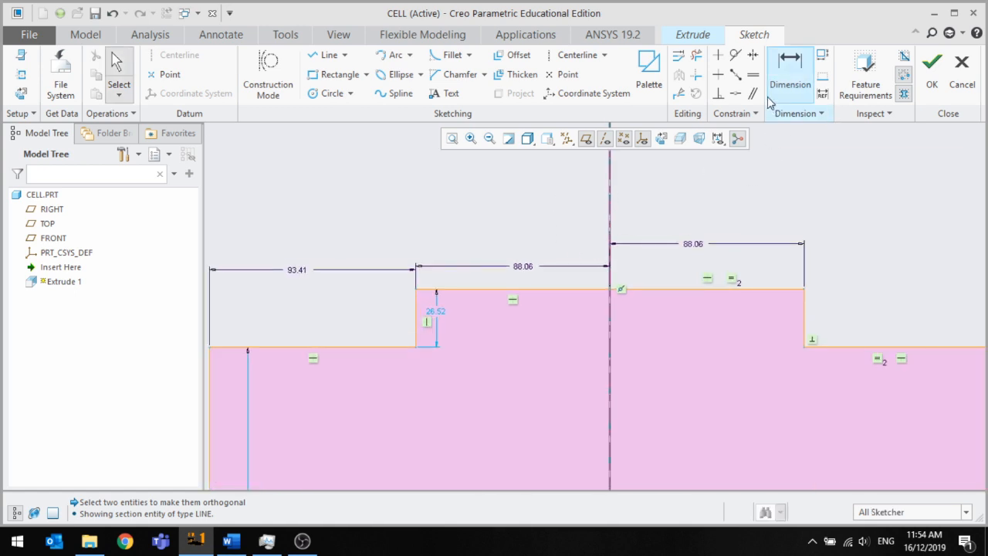
Apply an Equal constraint between the two half-width dimensions of the top block
{"action": "left_click", "coordinate": [753, 74]}
{"action": "left_click", "coordinate": [689, 243]}
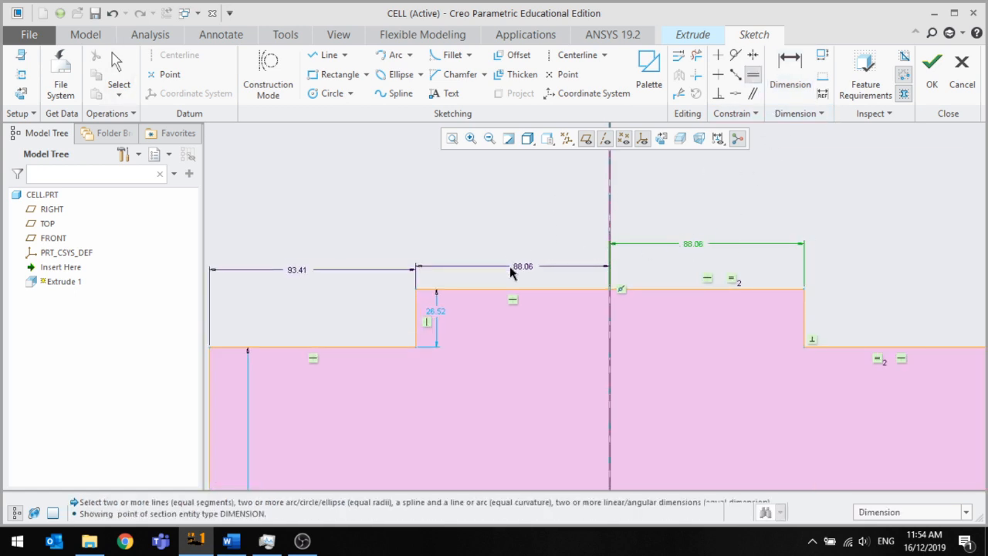
{"action": "left_click", "coordinate": [513, 266]}
{"action": "scroll", "coordinate": [568, 234], "scroll_direction": "up", "scroll_amount": 3}
{"action": "scroll", "coordinate": [640, 232], "scroll_direction": "down", "scroll_amount": 3}
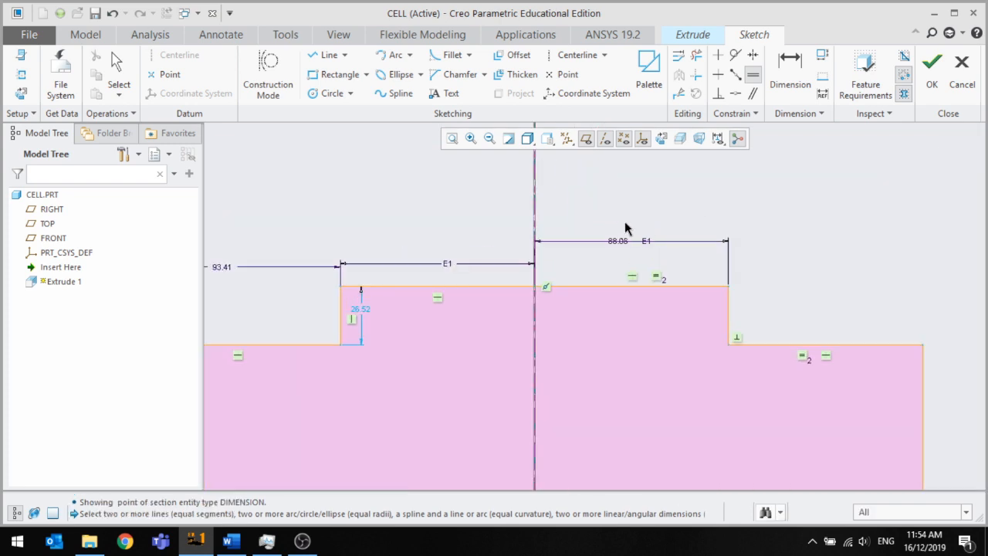
{"action": "left_click", "coordinate": [619, 240]}
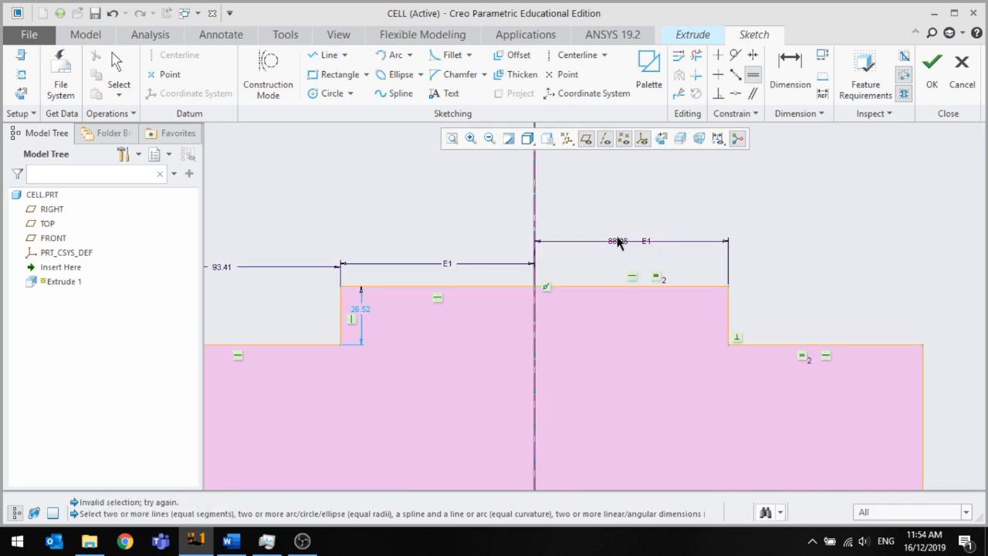
{"action": "middle_click", "coordinate": [617, 222]}
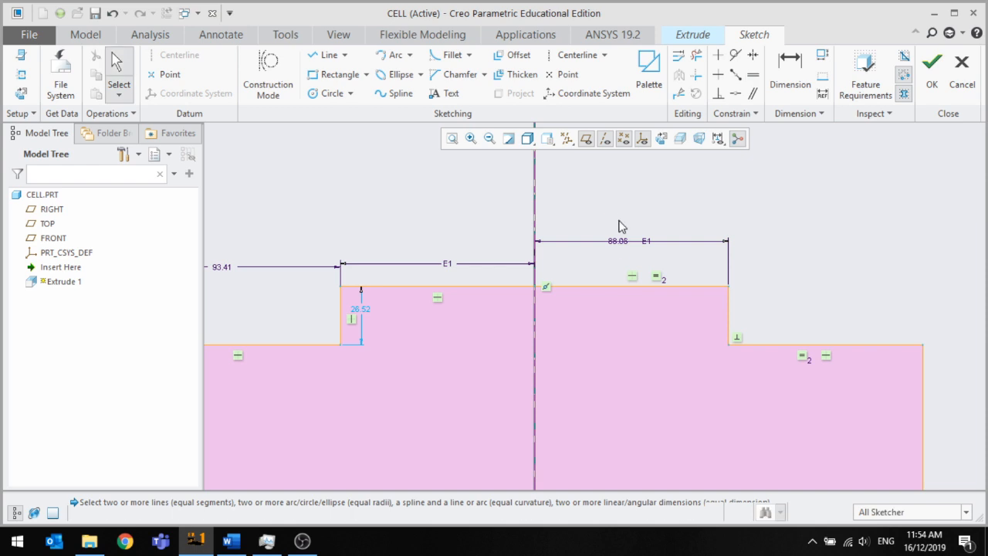
Set the top block's right half-width to 60 and its height above the left shoulder to 10
{"action": "double_click", "coordinate": [619, 240]}
{"action": "type", "text": "60"}
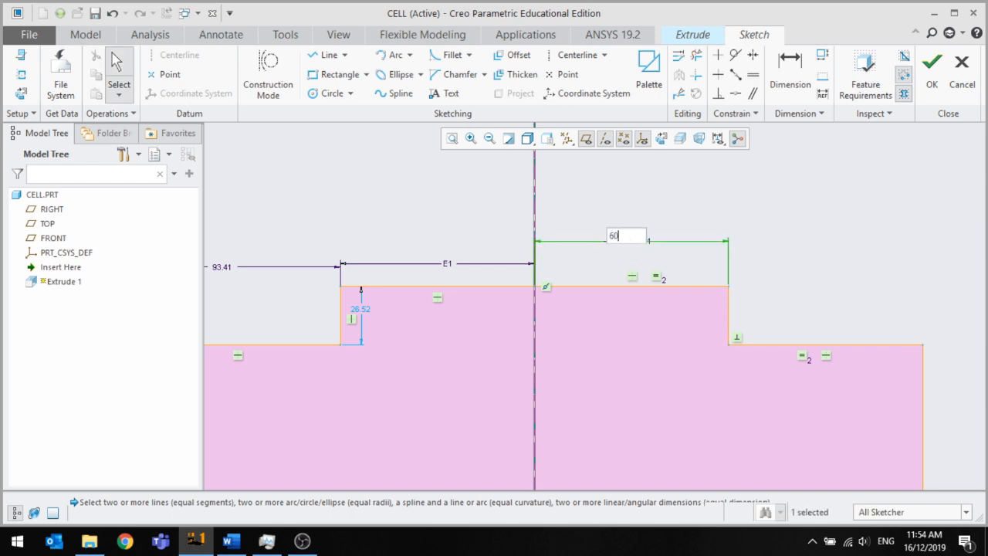
{"action": "key", "text": "Return"}
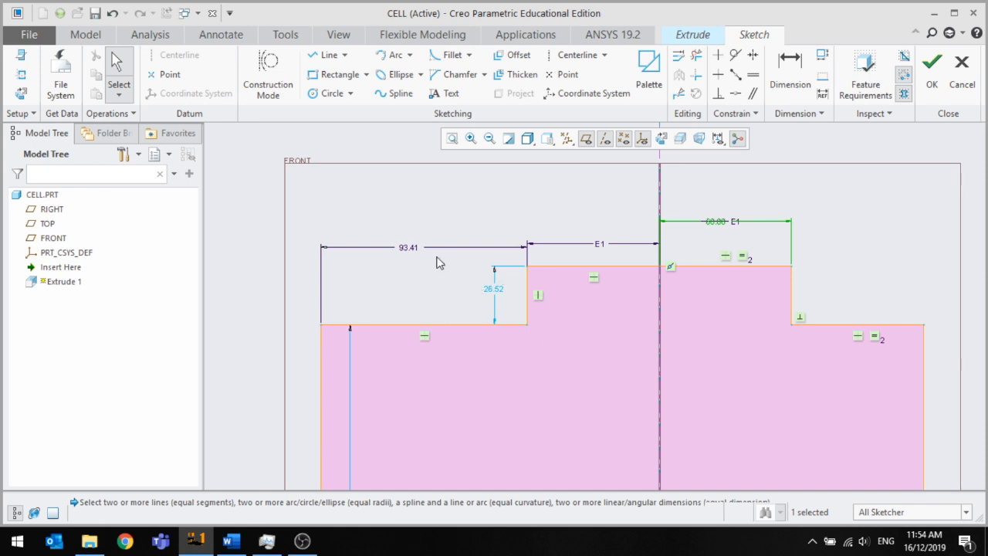
{"action": "double_click", "coordinate": [495, 291]}
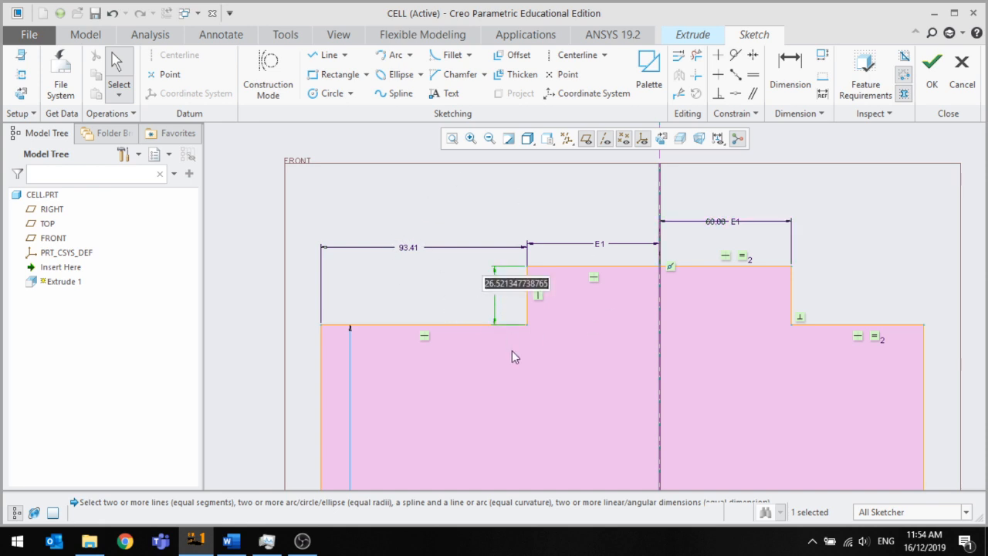
{"action": "type", "text": "10"}
{"action": "key", "text": "Return"}
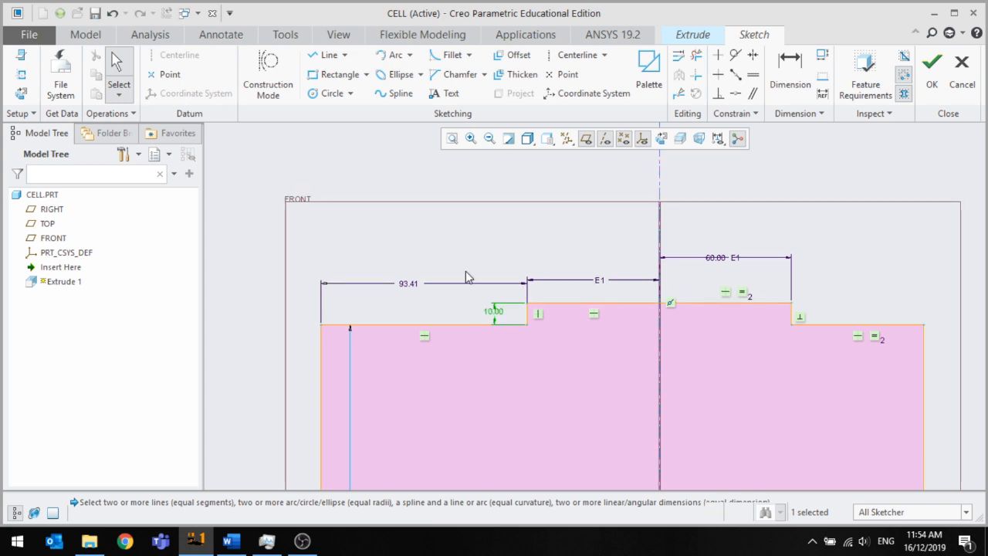
Set the height of the profile's left side to 250
{"action": "scroll", "coordinate": [465, 271], "scroll_direction": "up", "scroll_amount": 5}
{"action": "double_click", "coordinate": [417, 349]}
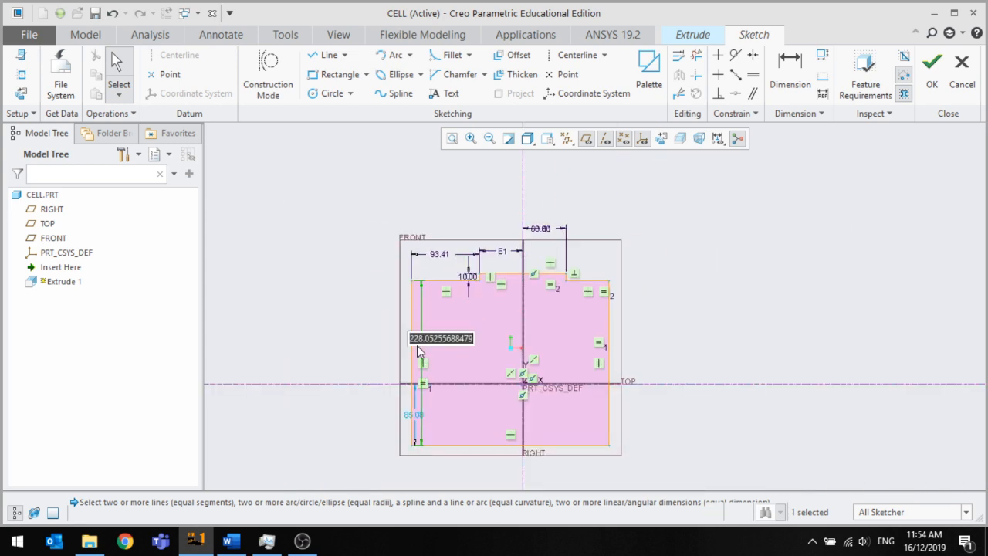
{"action": "type", "text": "250"}
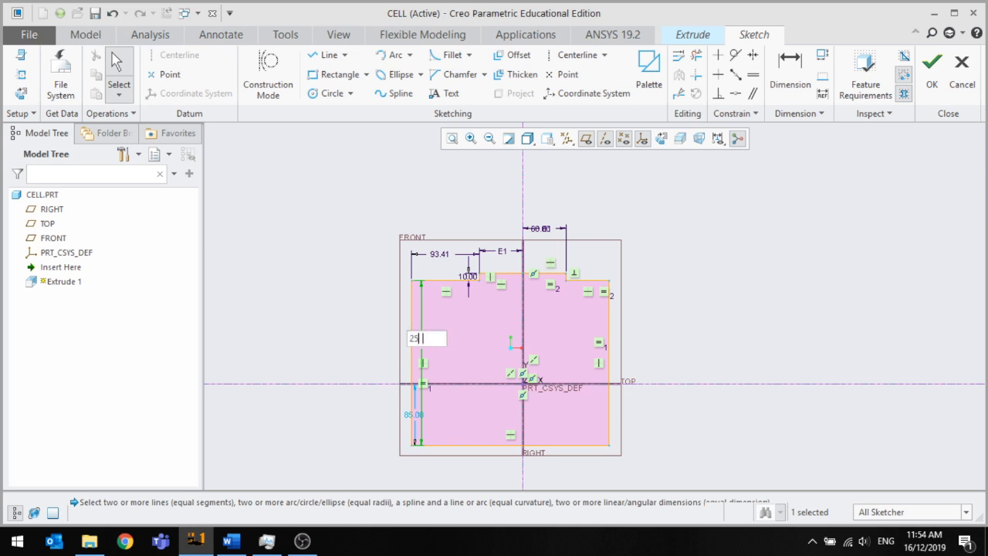
{"action": "key", "text": "Return"}
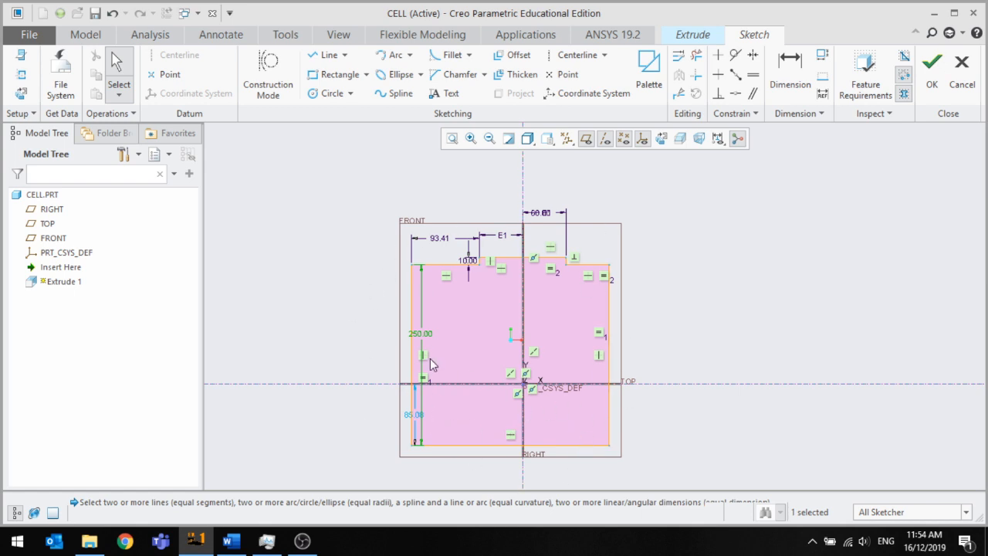
{"action": "scroll", "coordinate": [430, 358], "scroll_direction": "up", "scroll_amount": 3}
{"action": "scroll", "coordinate": [411, 324], "scroll_direction": "up", "scroll_amount": 2}
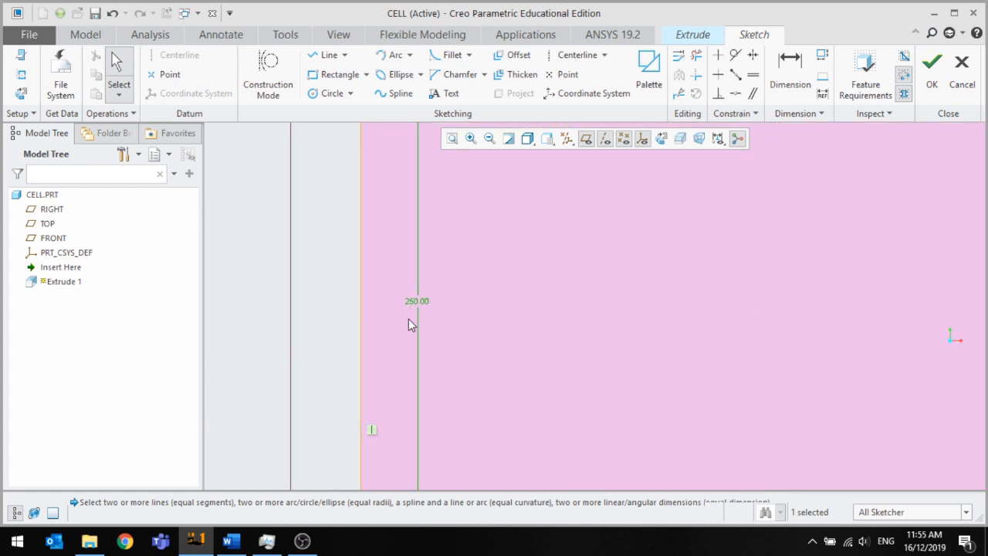
{"action": "scroll", "coordinate": [401, 397], "scroll_direction": "down", "scroll_amount": 5}
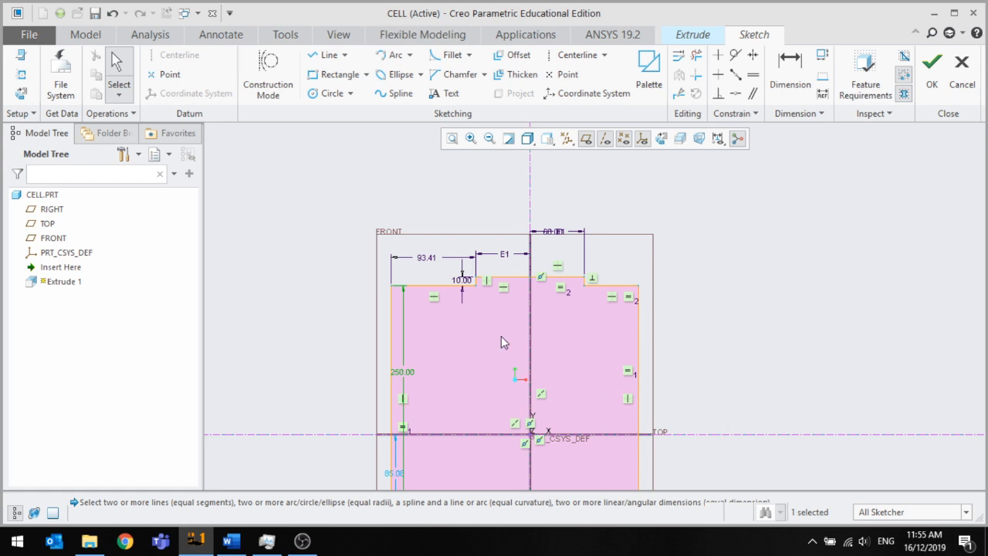
{"action": "scroll", "coordinate": [501, 336], "scroll_direction": "down", "scroll_amount": 4}
{"action": "scroll", "coordinate": [476, 312], "scroll_direction": "up", "scroll_amount": 2}
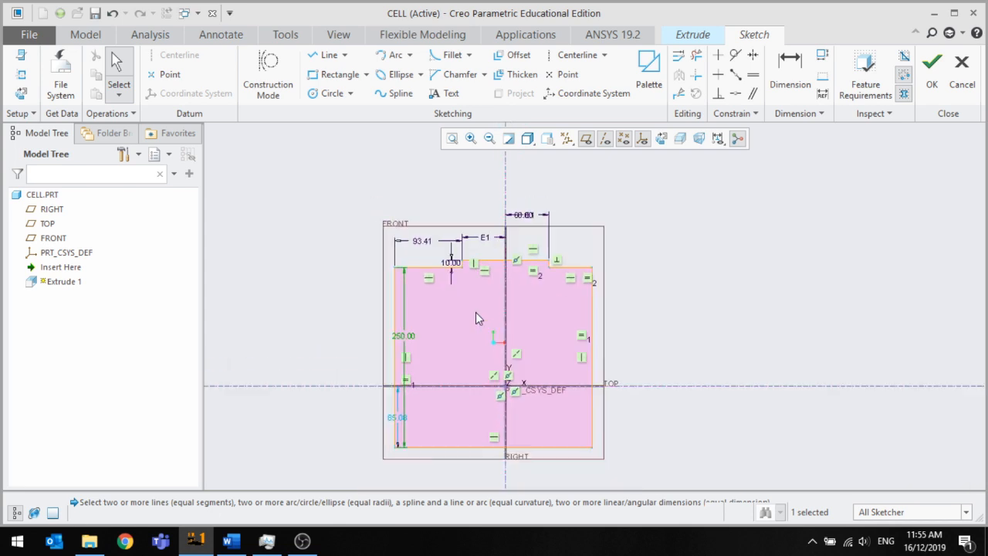
{"action": "scroll", "coordinate": [475, 312], "scroll_direction": "down", "scroll_amount": 2}
{"action": "scroll", "coordinate": [469, 344], "scroll_direction": "up", "scroll_amount": 3}
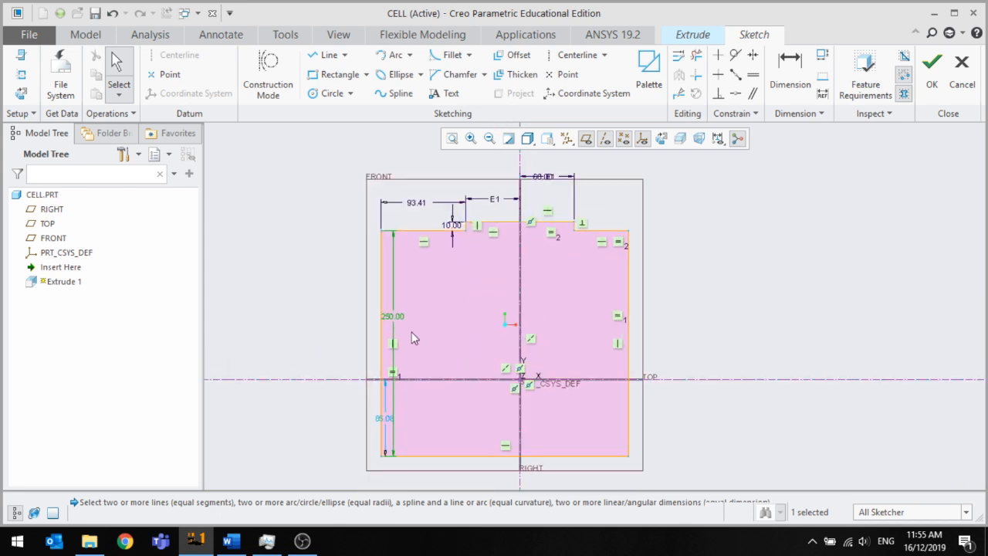
{"action": "scroll", "coordinate": [461, 343], "scroll_direction": "down", "scroll_amount": 1}
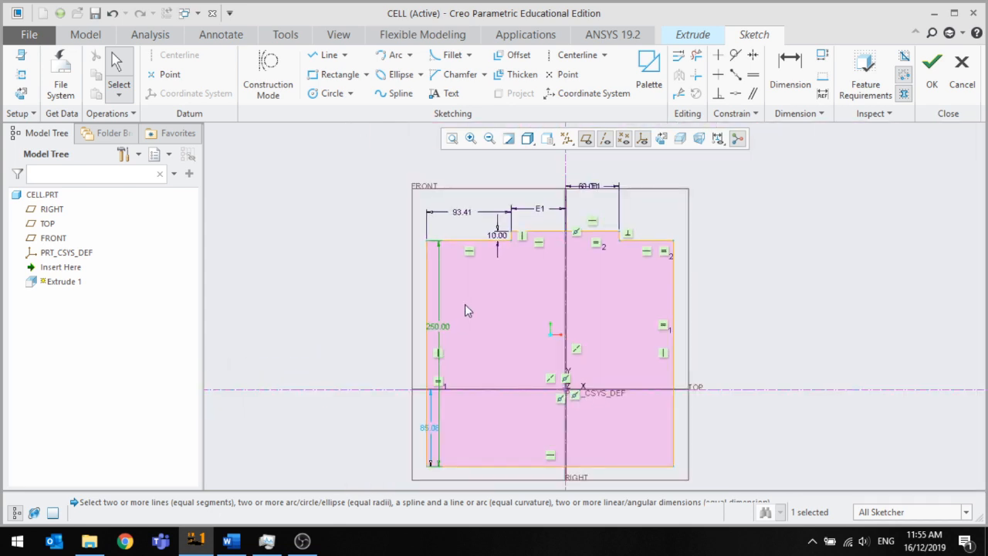
{"action": "scroll", "coordinate": [465, 306], "scroll_direction": "down", "scroll_amount": 3}
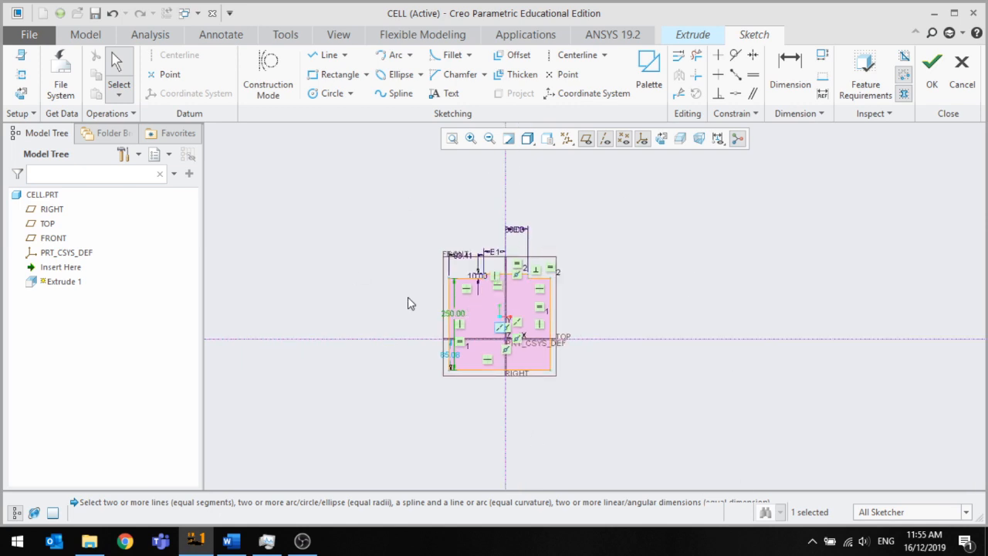
{"action": "scroll", "coordinate": [520, 193], "scroll_direction": "up", "scroll_amount": 2}
{"action": "scroll", "coordinate": [498, 193], "scroll_direction": "down", "scroll_amount": 2}
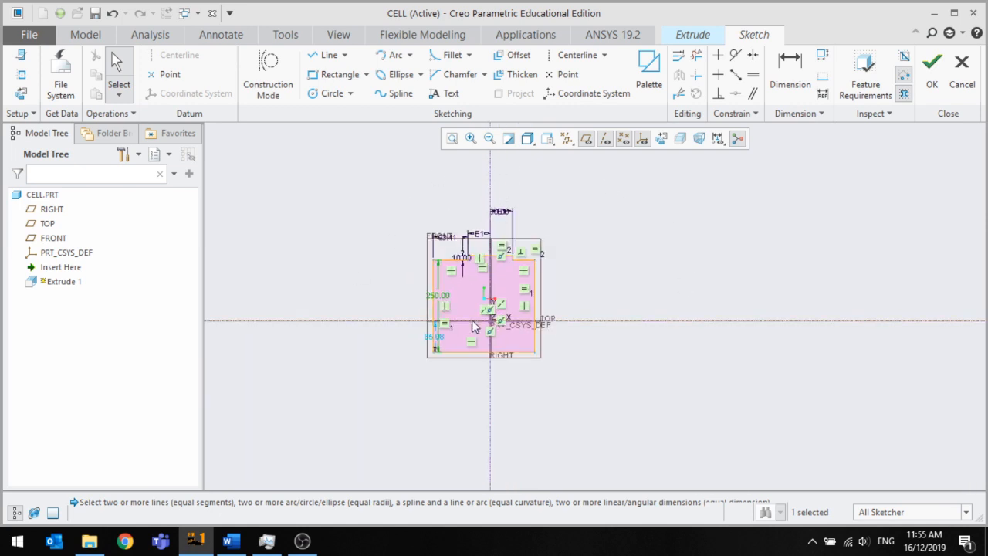
{"action": "scroll", "coordinate": [457, 324], "scroll_direction": "up", "scroll_amount": 2}
{"action": "scroll", "coordinate": [456, 324], "scroll_direction": "down", "scroll_amount": 2}
{"action": "scroll", "coordinate": [455, 263], "scroll_direction": "up", "scroll_amount": 3}
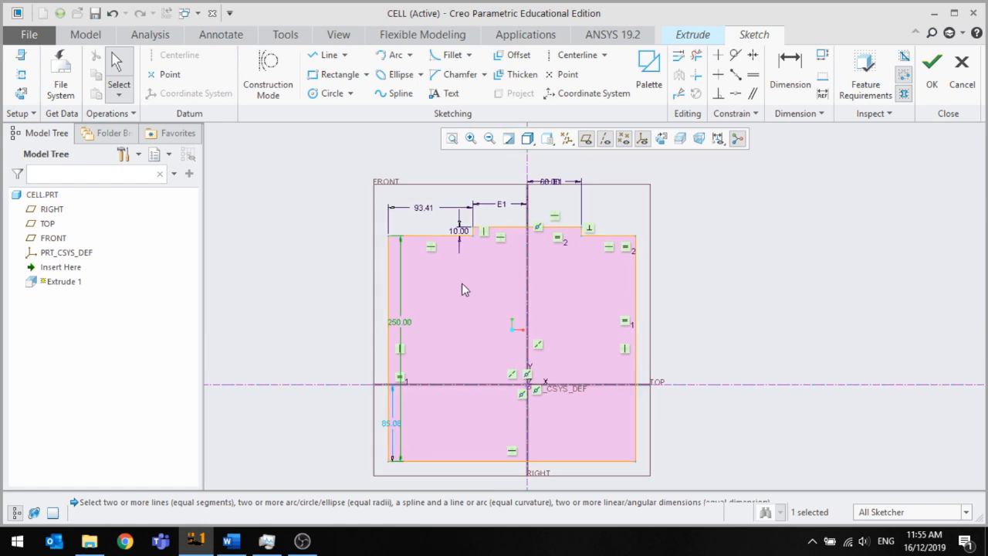
Set the left shoulder's length to 20
{"action": "scroll", "coordinate": [462, 290], "scroll_direction": "up", "scroll_amount": 1}
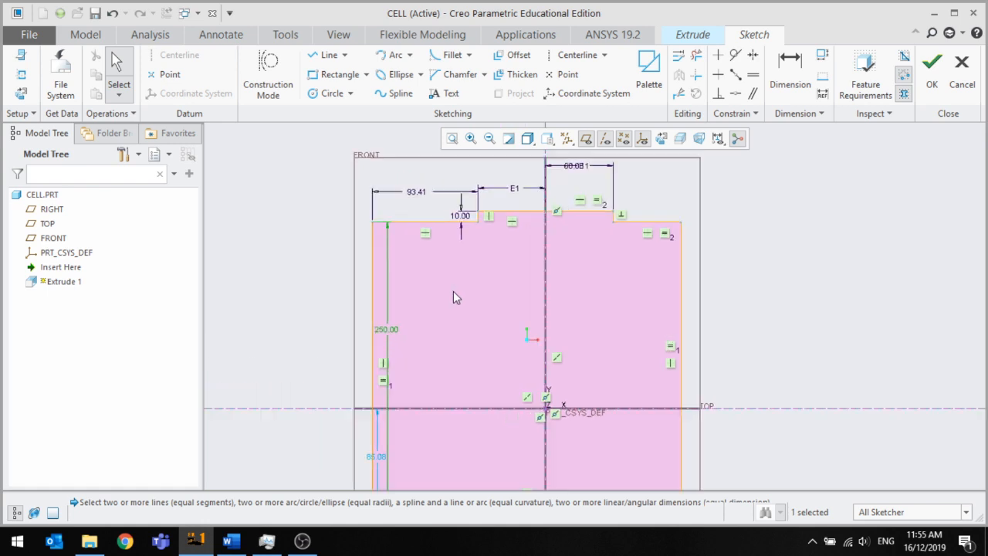
{"action": "double_click", "coordinate": [415, 196]}
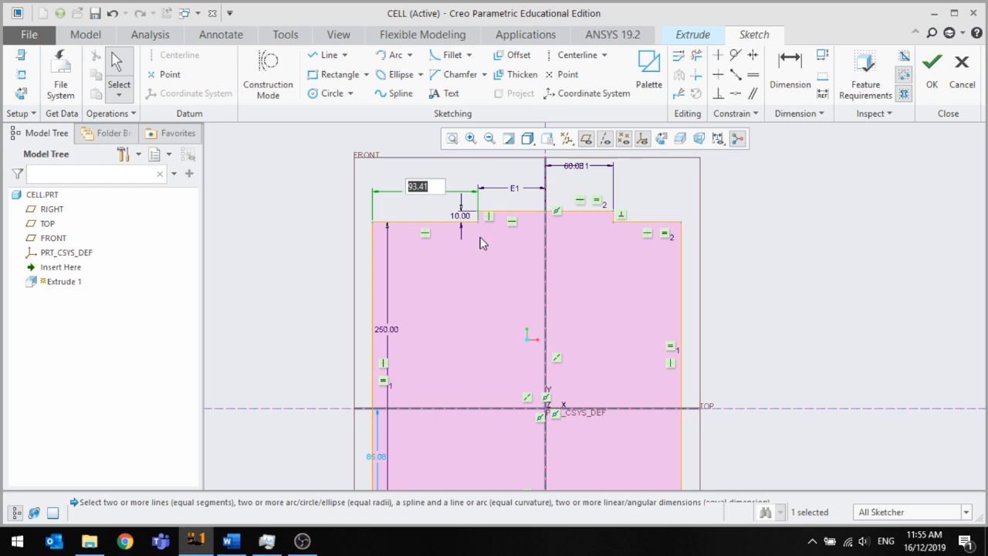
{"action": "type", "text": "10"}
{"action": "key", "text": "Return"}
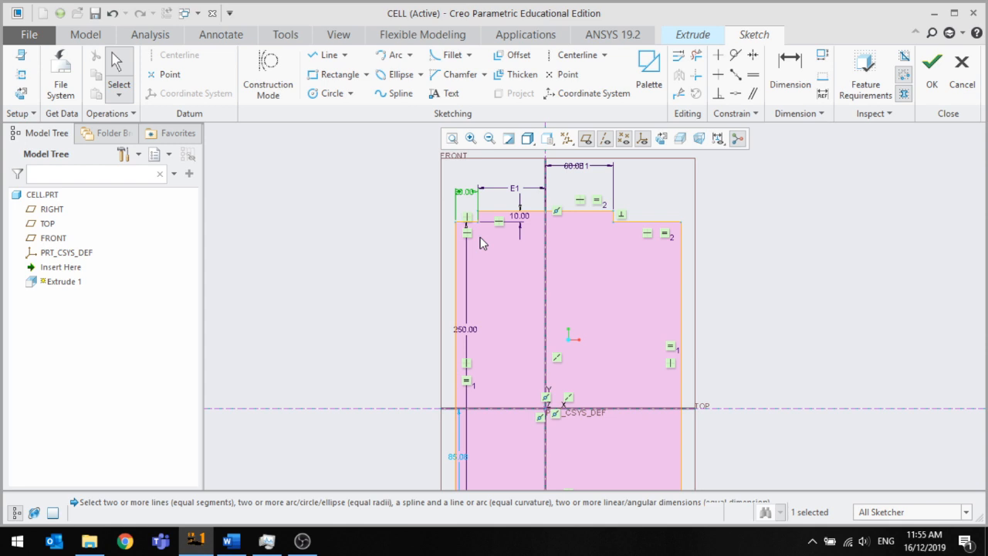
Dimension the length of the profile's right shoulder
{"action": "left_click", "coordinate": [792, 76]}
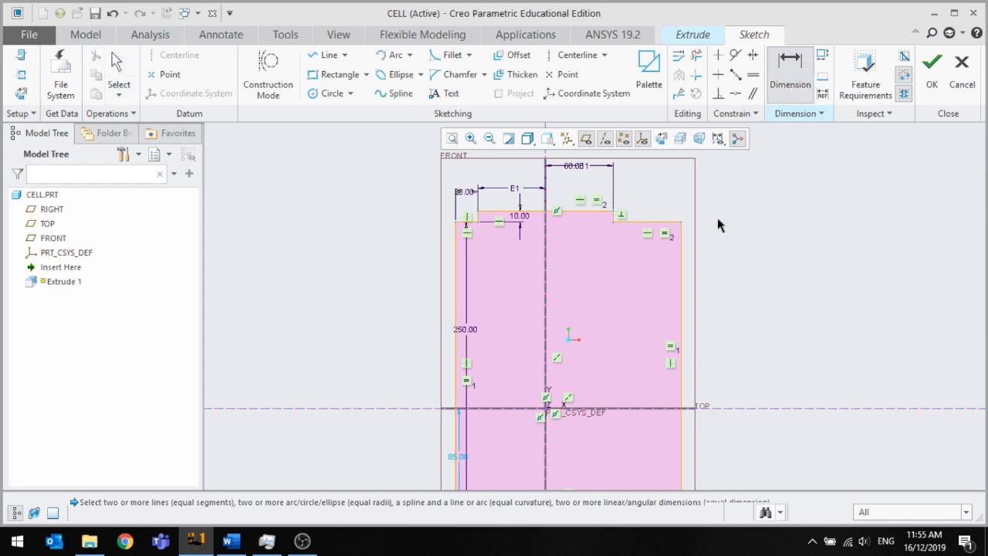
{"action": "left_click", "coordinate": [641, 221]}
{"action": "middle_click", "coordinate": [638, 206]}
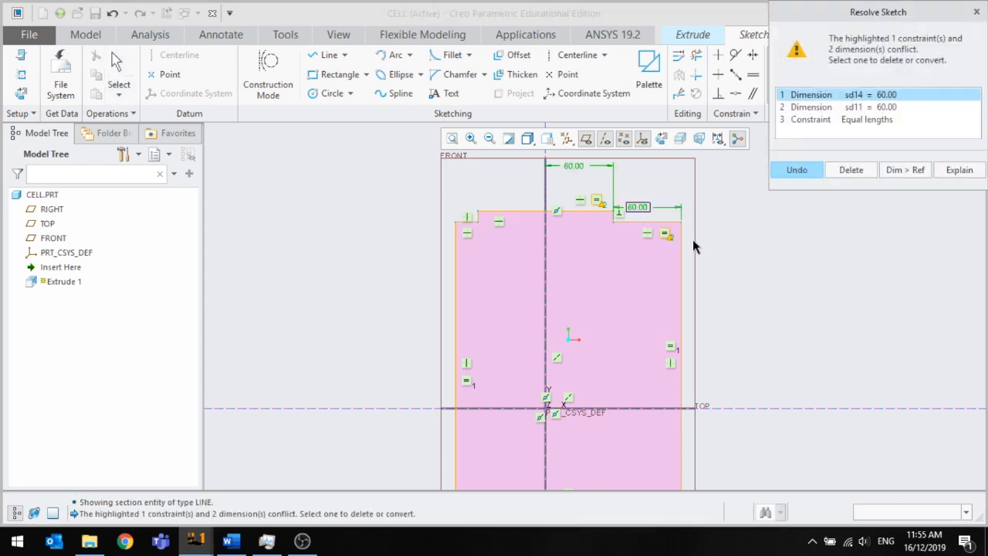
{"action": "scroll", "coordinate": [645, 359], "scroll_direction": "down", "scroll_amount": 3}
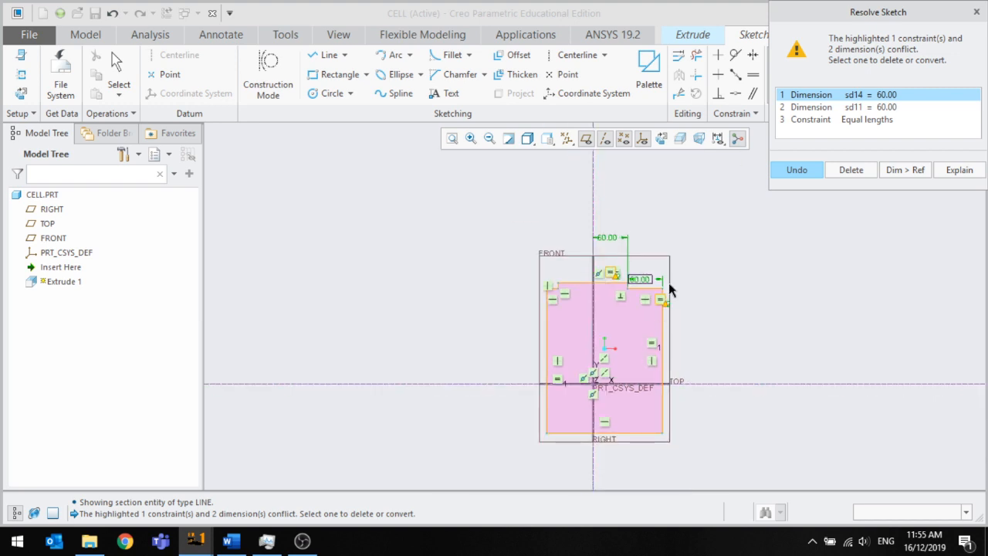
{"action": "scroll", "coordinate": [656, 284], "scroll_direction": "up", "scroll_amount": 3}
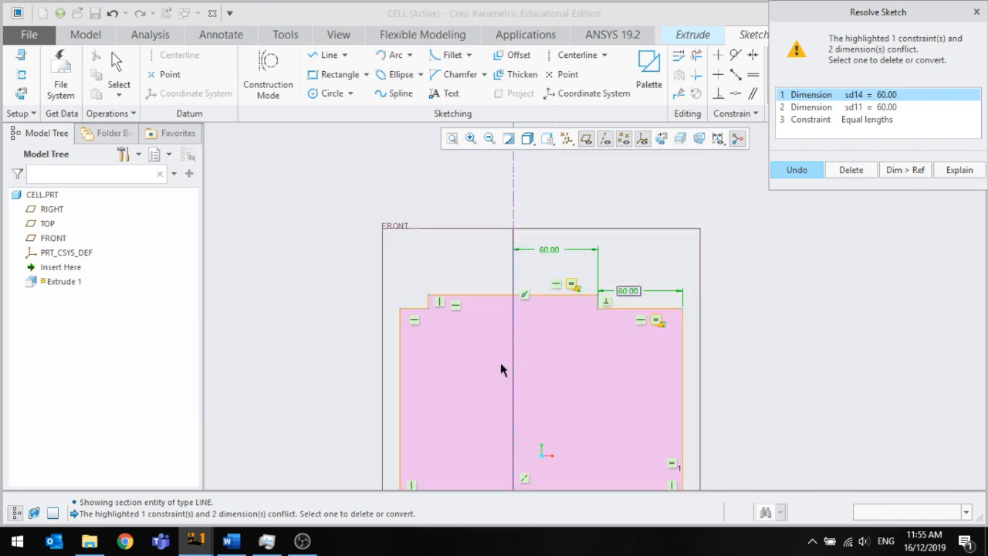
{"action": "scroll", "coordinate": [540, 362], "scroll_direction": "down", "scroll_amount": 3}
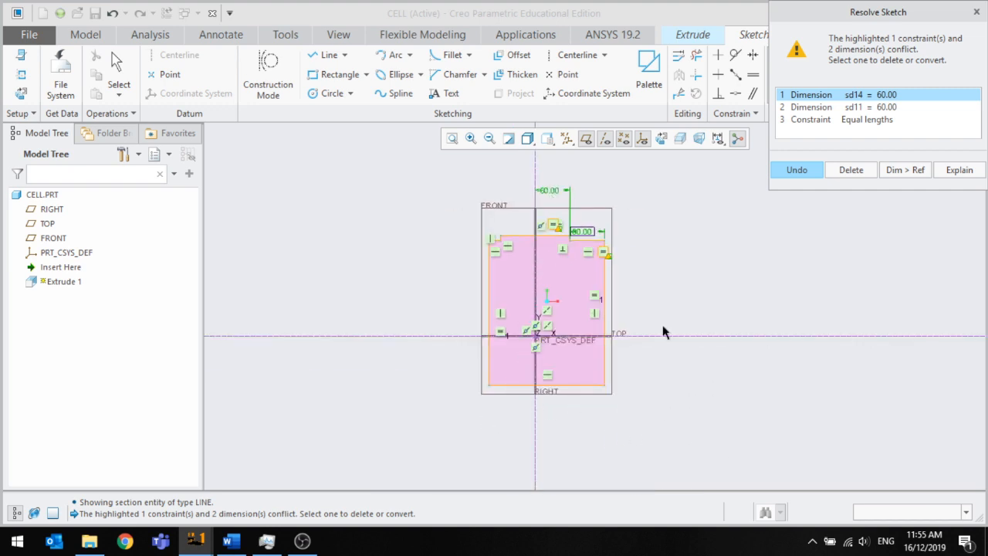
{"action": "scroll", "coordinate": [514, 189], "scroll_direction": "up", "scroll_amount": 3}
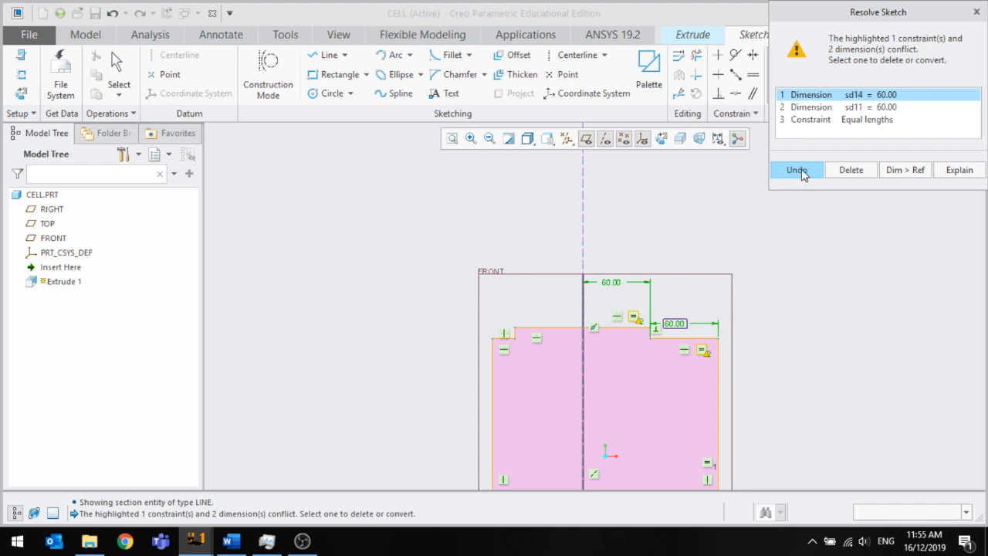
Resolve the dimension conflict by deleting the Equal lengths constraint, keeping the right shoulder's length at 60
{"action": "left_click", "coordinate": [814, 108]}
{"action": "left_click", "coordinate": [814, 120]}
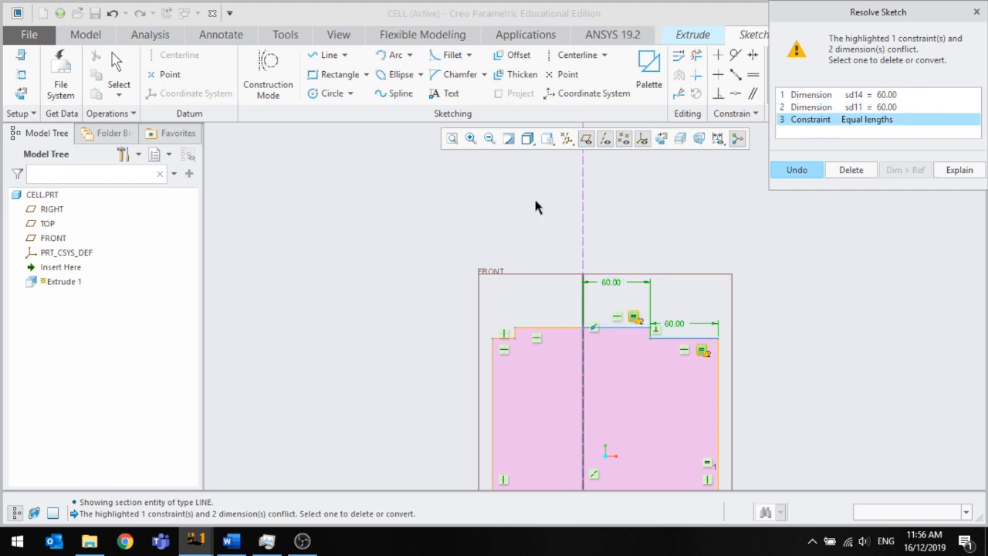
{"action": "scroll", "coordinate": [470, 212], "scroll_direction": "up", "scroll_amount": 2}
{"action": "scroll", "coordinate": [583, 209], "scroll_direction": "down", "scroll_amount": 3}
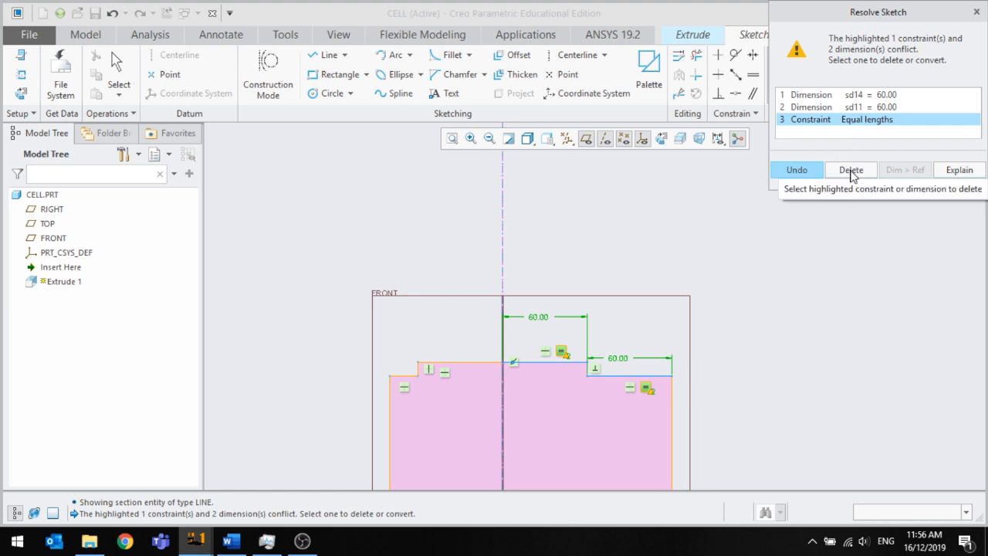
{"action": "left_click", "coordinate": [851, 170]}
{"action": "scroll", "coordinate": [593, 225], "scroll_direction": "up", "scroll_amount": 1}
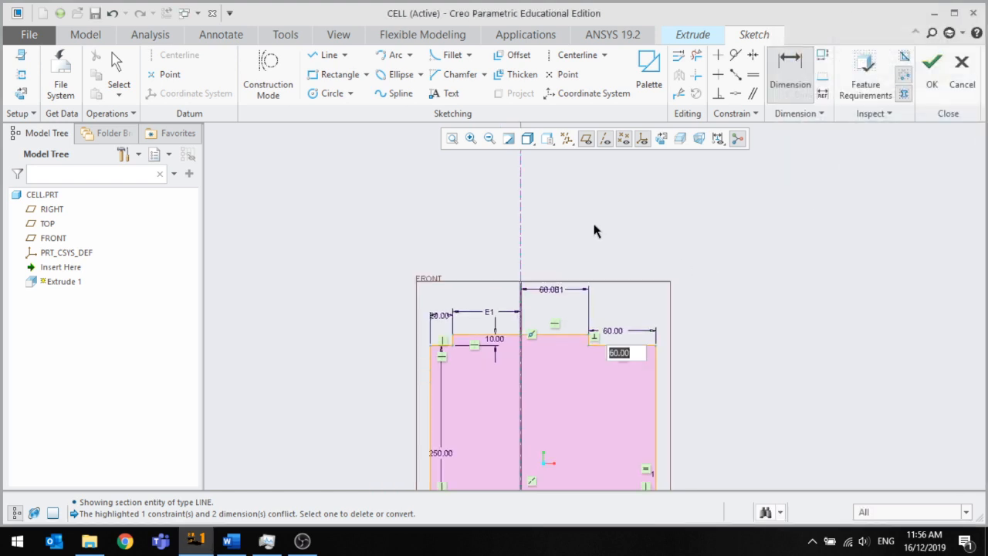
{"action": "scroll", "coordinate": [451, 318], "scroll_direction": "down", "scroll_amount": 1}
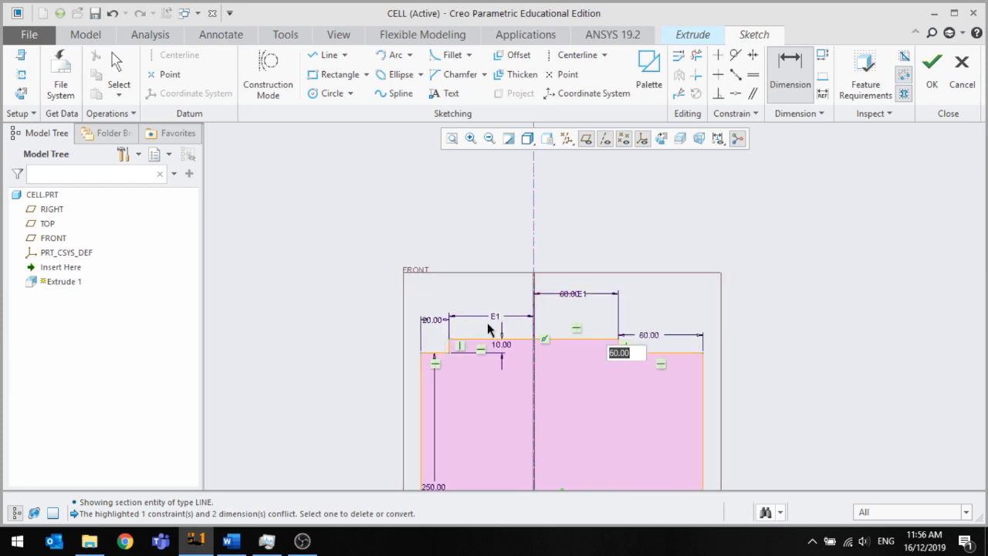
{"action": "left_click", "coordinate": [772, 266]}
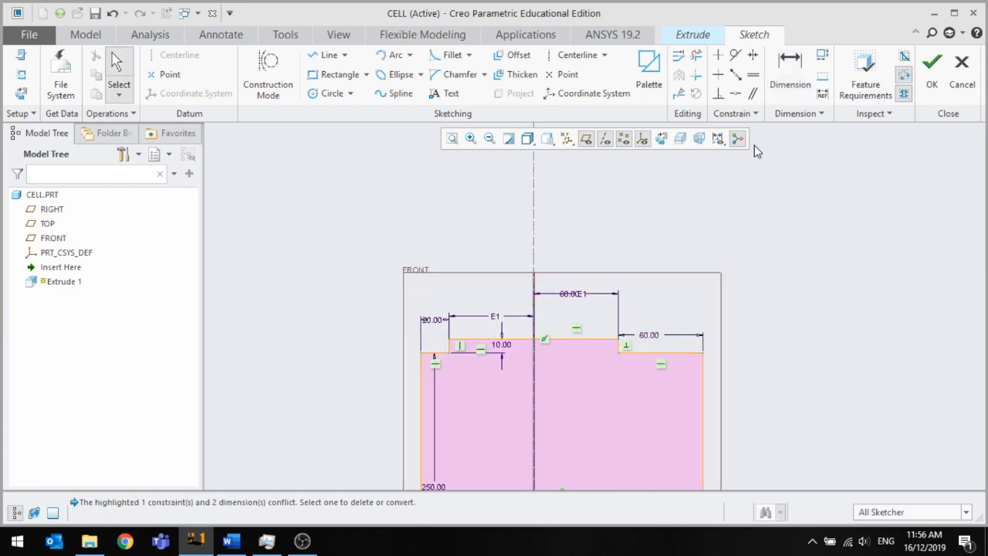
Apply an Equal constraint between the length dimensions of the left and right shoulders
{"action": "left_click", "coordinate": [752, 74]}
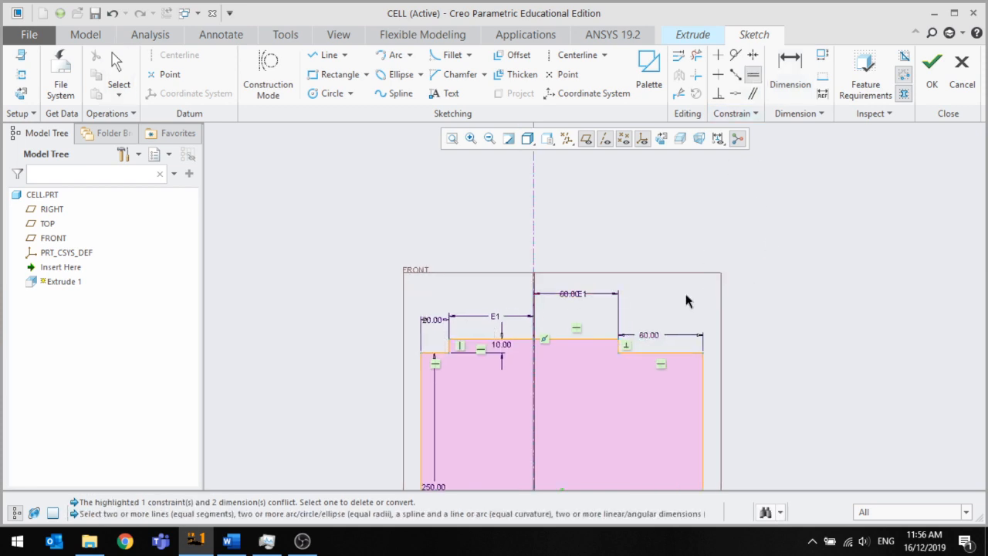
{"action": "left_click", "coordinate": [436, 321]}
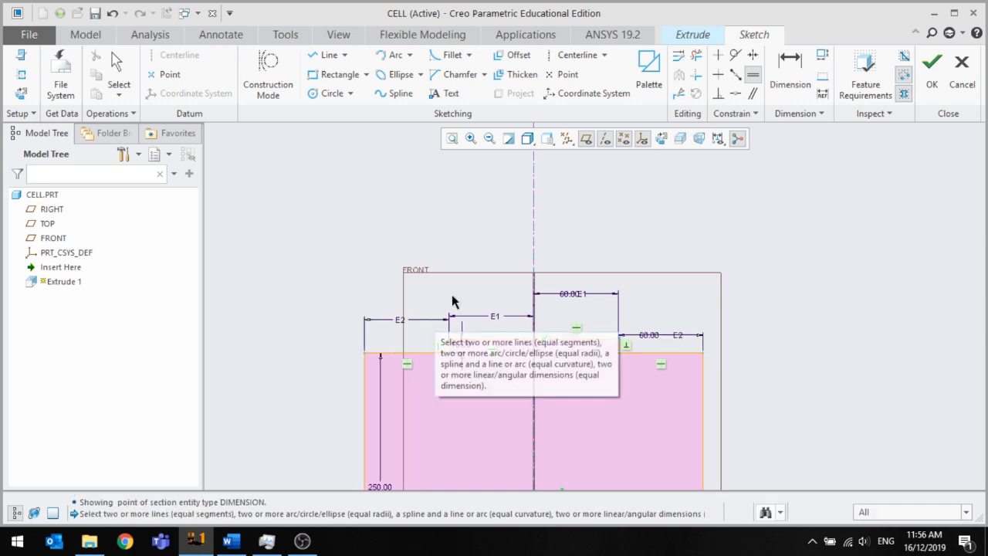
{"action": "scroll", "coordinate": [532, 278], "scroll_direction": "up", "scroll_amount": 4}
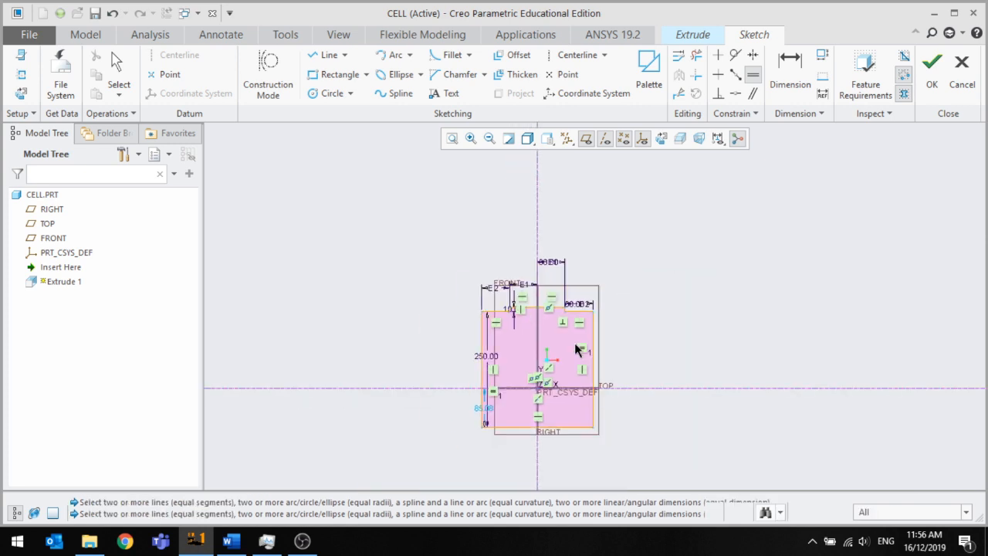
{"action": "scroll", "coordinate": [536, 408], "scroll_direction": "down", "scroll_amount": 2}
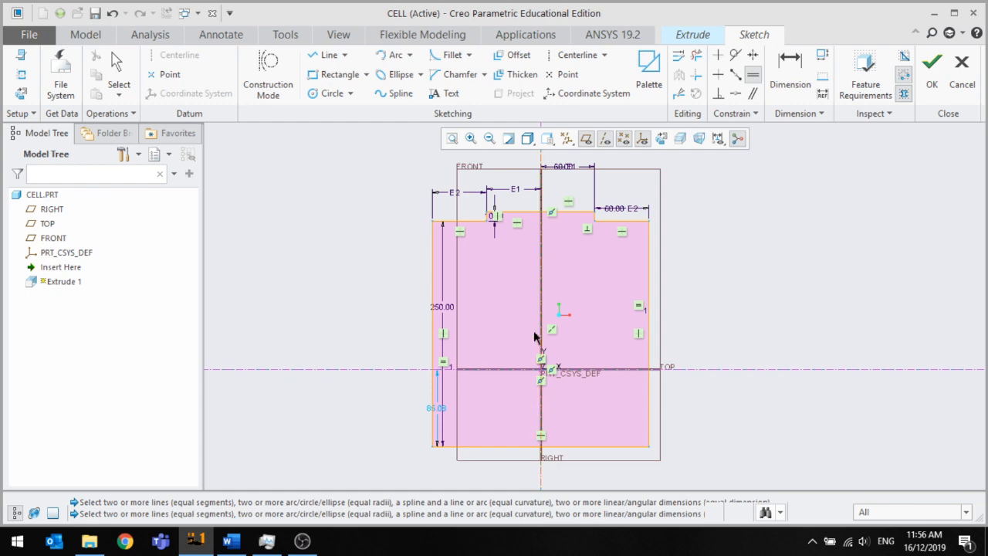
{"action": "mouse_move", "coordinate": [531, 322]}
{"action": "middle_mouse_down"}
{"action": "mouse_move", "coordinate": [410, 326]}
{"action": "mouse_move", "coordinate": [728, 293]}
{"action": "mouse_move", "coordinate": [456, 284]}
{"action": "mouse_move", "coordinate": [554, 288]}
{"action": "mouse_move", "coordinate": [820, 141]}
{"action": "middle_mouse_up"}
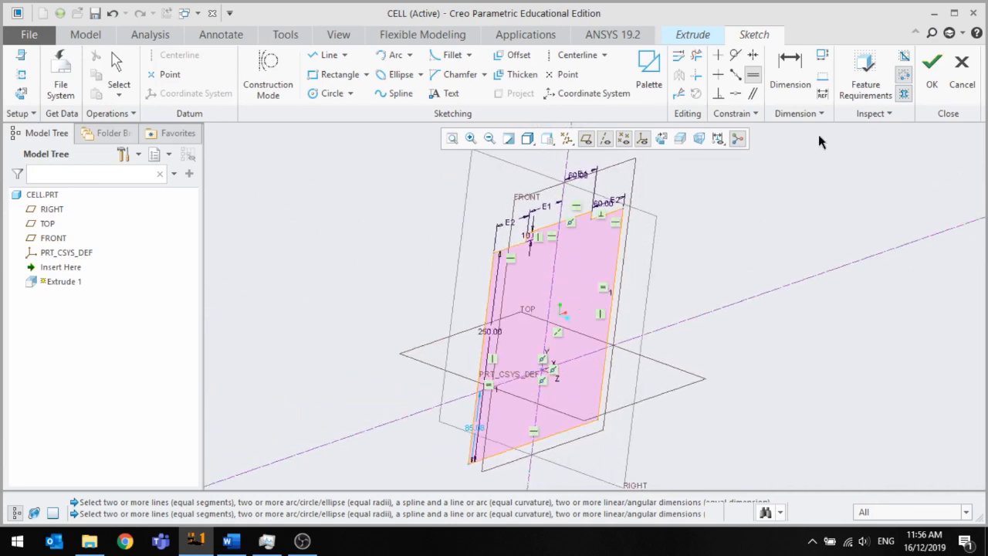
Finish the sketch and view the extrusion preview and its depth options
{"action": "left_click", "coordinate": [925, 71]}
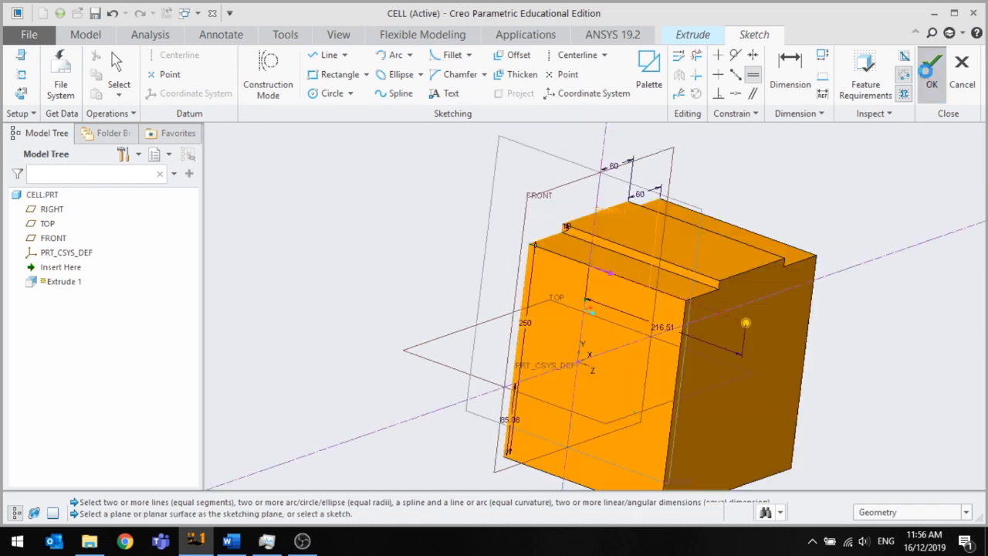
{"action": "middle_click_drag", "start_coordinate": [638, 193], "coordinate": [585, 181]}
{"action": "middle_click_drag", "start_coordinate": [570, 191], "coordinate": [530, 200]}
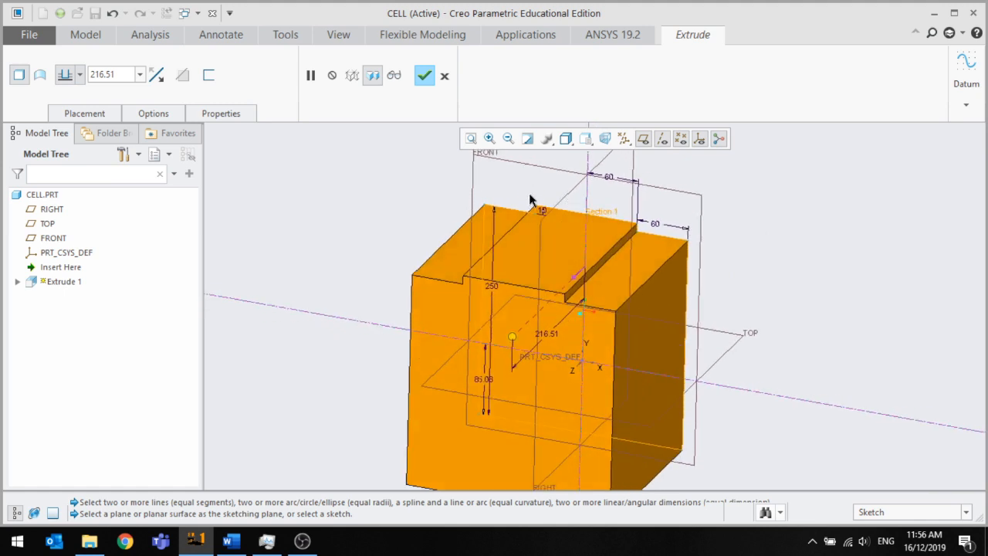
{"action": "left_click", "coordinate": [79, 75]}
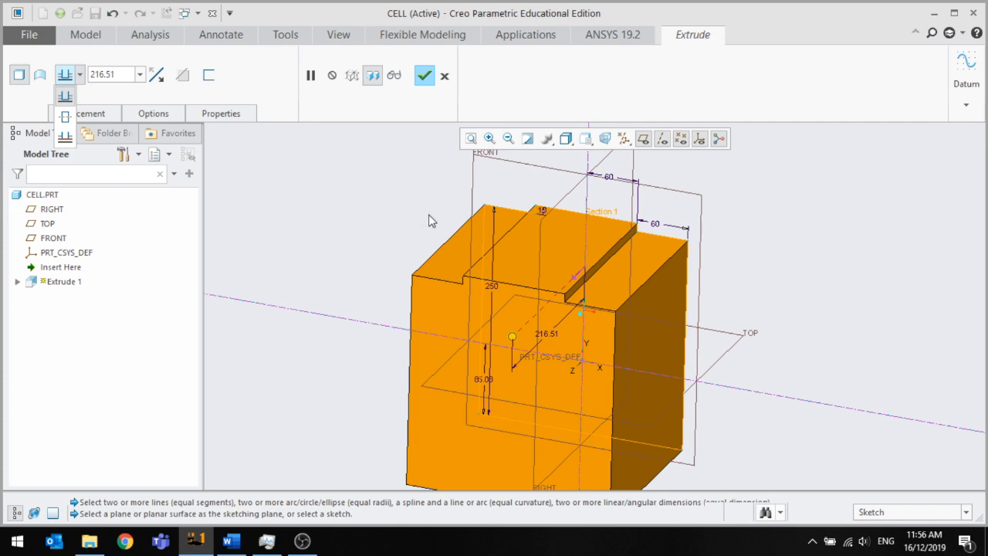
{"action": "left_click", "coordinate": [81, 77]}
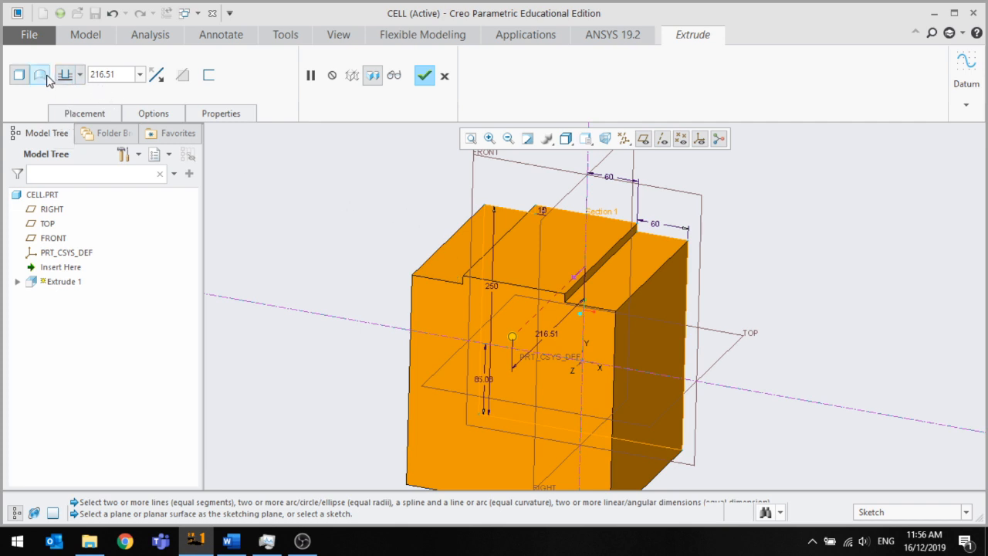
Try the extrusion as a surface, inspect the hollow preview, and return it to a solid
{"action": "left_click", "coordinate": [46, 80]}
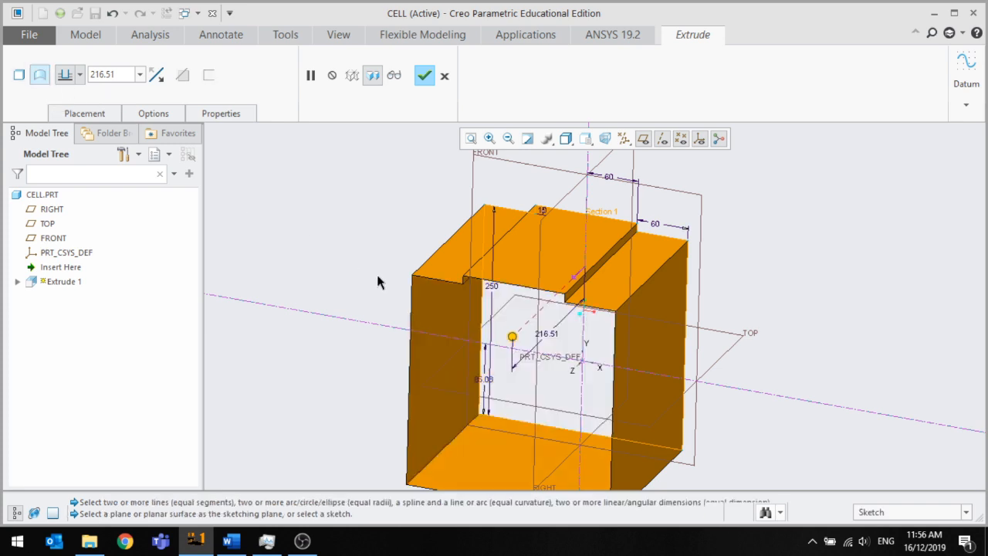
{"action": "middle_click_drag", "start_coordinate": [377, 276], "coordinate": [395, 259]}
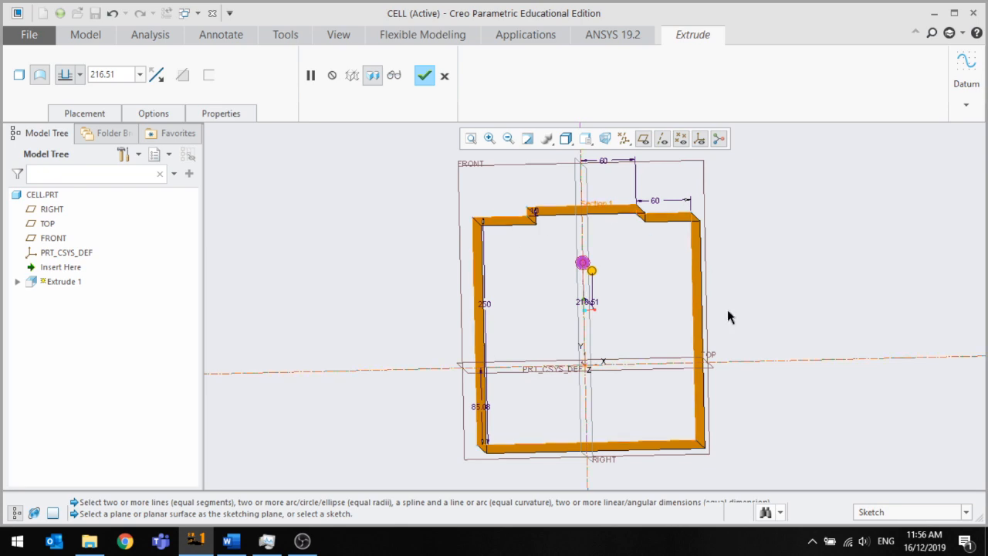
{"action": "middle_click_drag", "start_coordinate": [562, 271], "coordinate": [544, 287]}
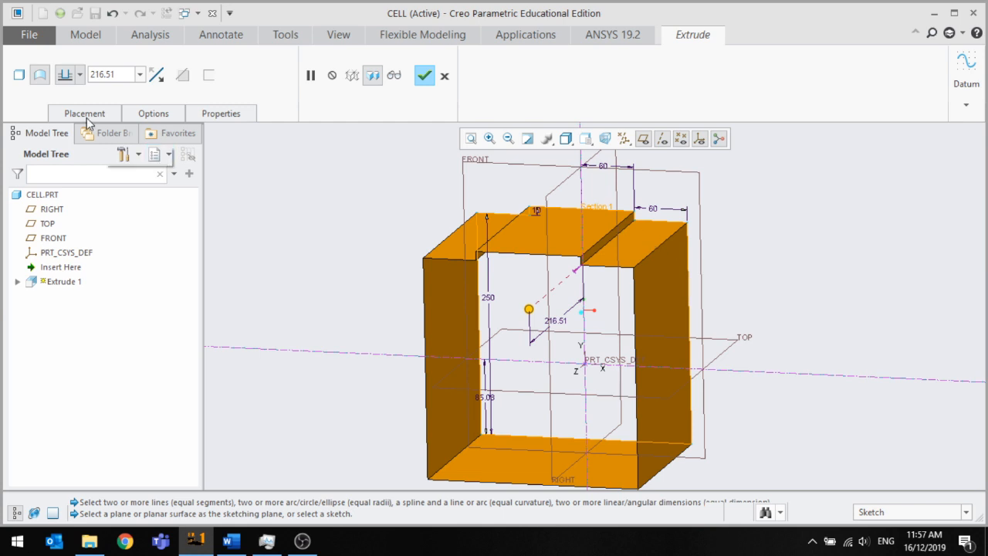
{"action": "left_click", "coordinate": [19, 75]}
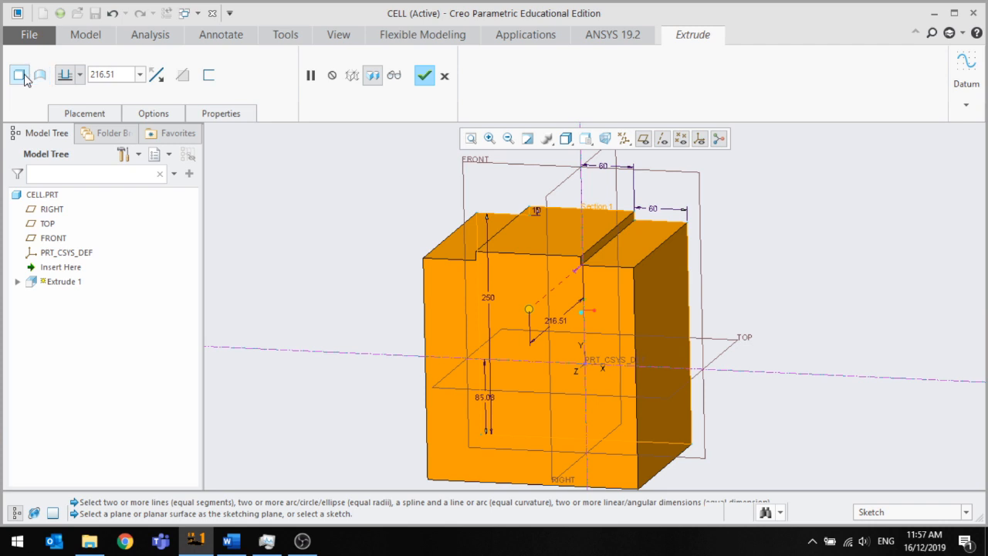
Try flipping the extrusion's depth direction to the other side of the sketch plane and back
{"action": "left_click", "coordinate": [158, 75]}
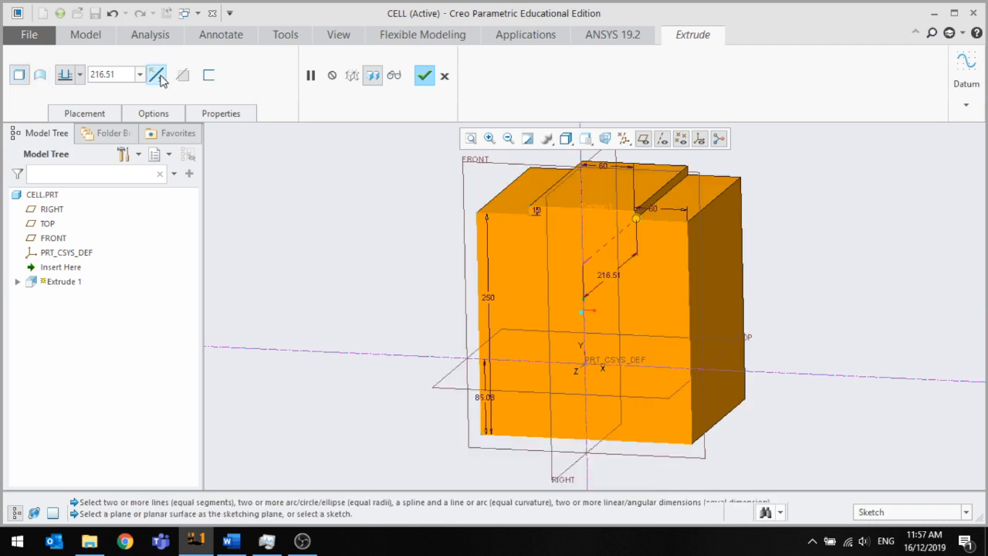
{"action": "left_click", "coordinate": [157, 75]}
{"action": "left_click", "coordinate": [157, 75]}
{"action": "left_click", "coordinate": [157, 75]}
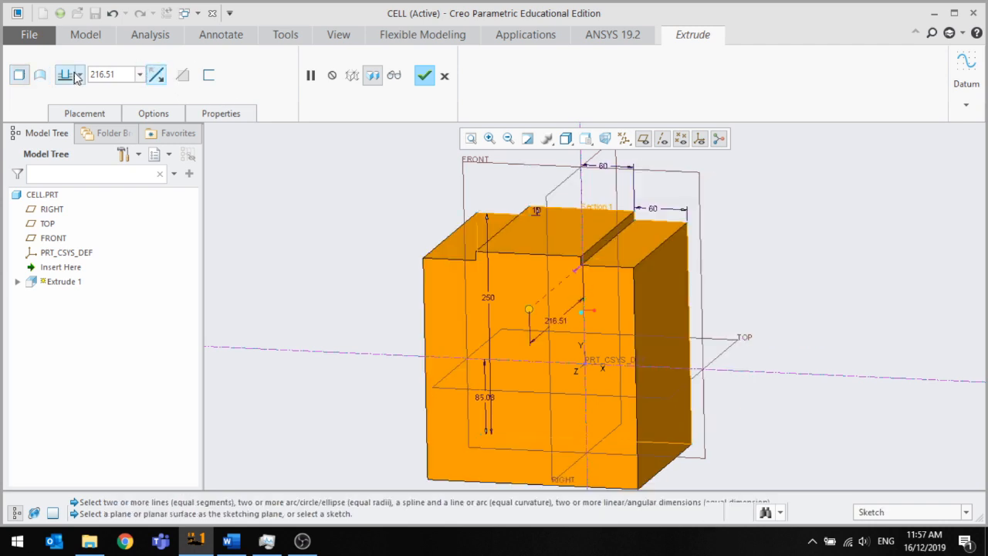
{"action": "left_click", "coordinate": [80, 74]}
{"action": "left_click", "coordinate": [80, 75]}
Set the extrusion depth to 15 and complete the solid feature
{"action": "double_click", "coordinate": [90, 80]}
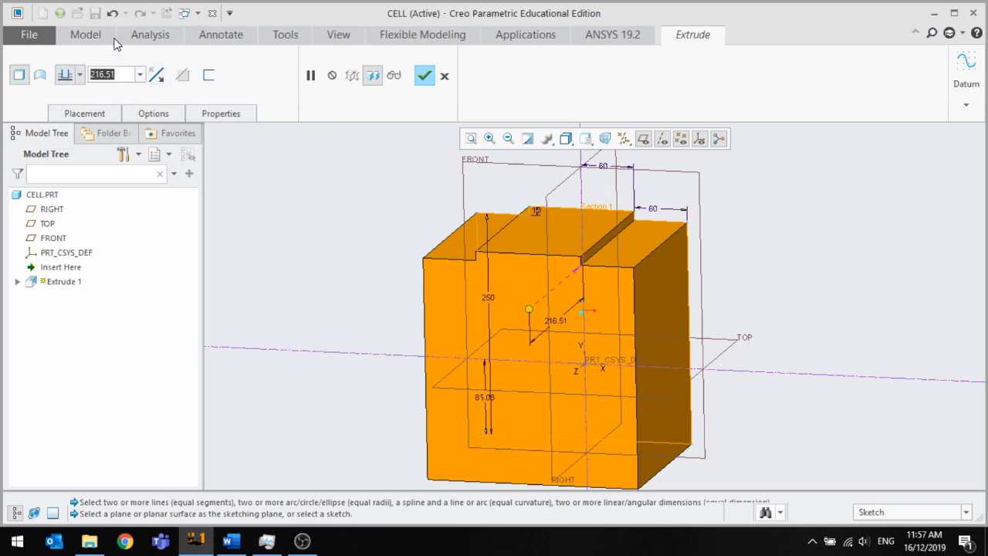
{"action": "type", "text": "15"}
{"action": "key", "text": "Return"}
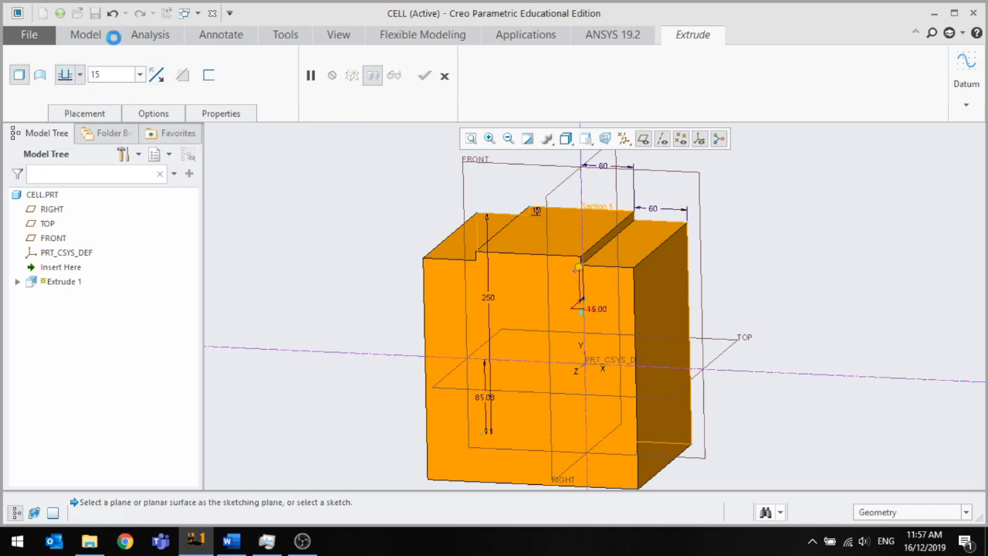
{"action": "middle_click_drag", "start_coordinate": [695, 199], "coordinate": [463, 178]}
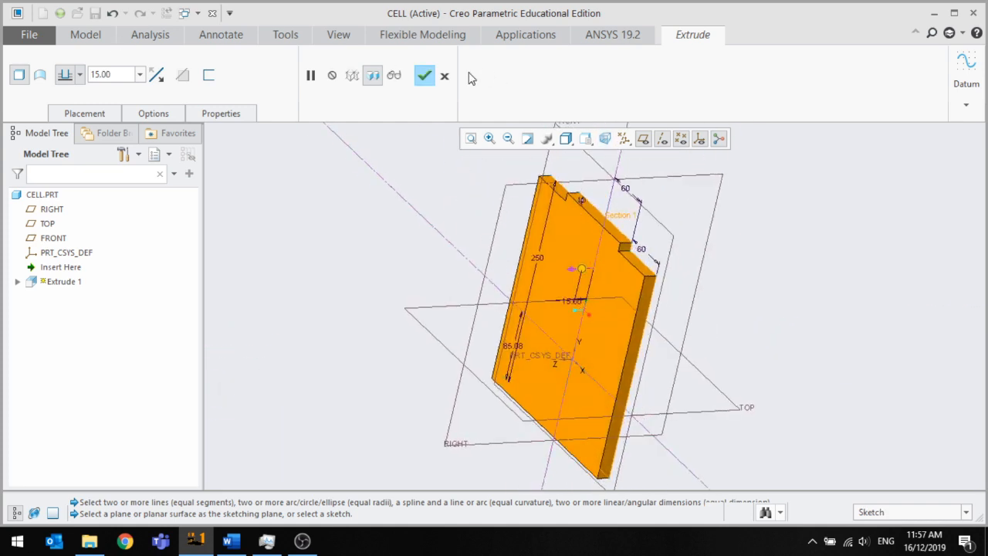
{"action": "left_click", "coordinate": [423, 75]}
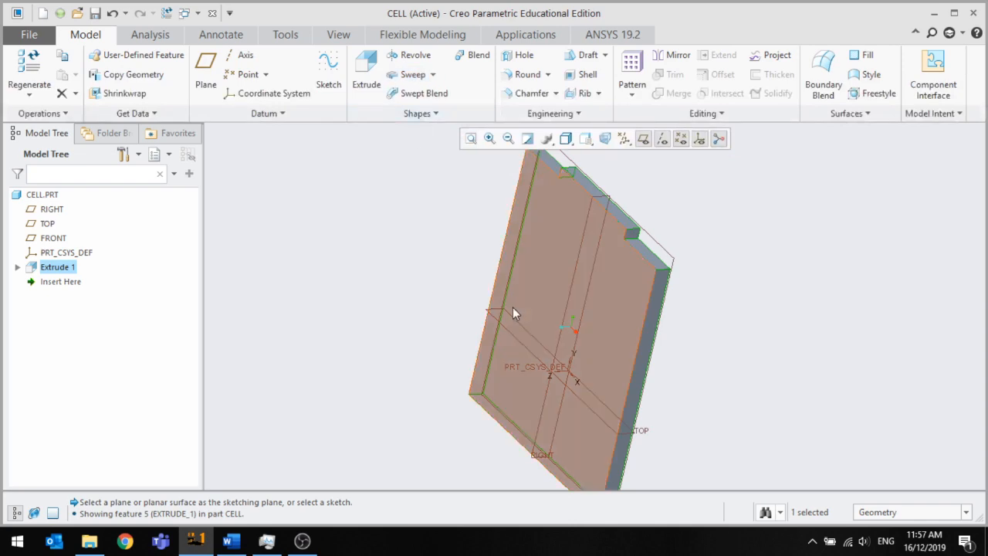
Examine the stepped plate from both sides, selecting its large faces and ending on the one opposite the FRONT plane
{"action": "middle_click_drag", "start_coordinate": [513, 311], "coordinate": [392, 279]}
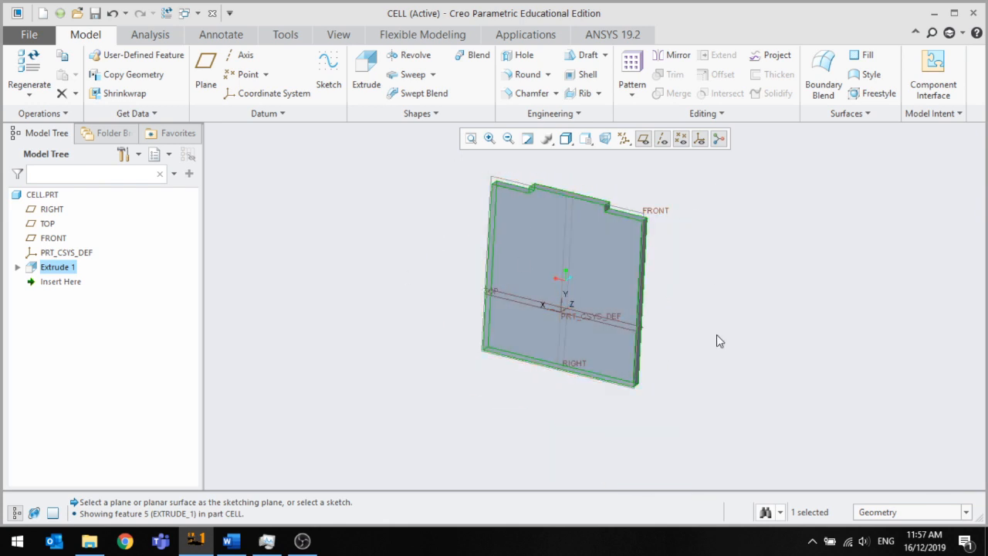
{"action": "scroll", "coordinate": [616, 226], "scroll_direction": "up", "scroll_amount": 3}
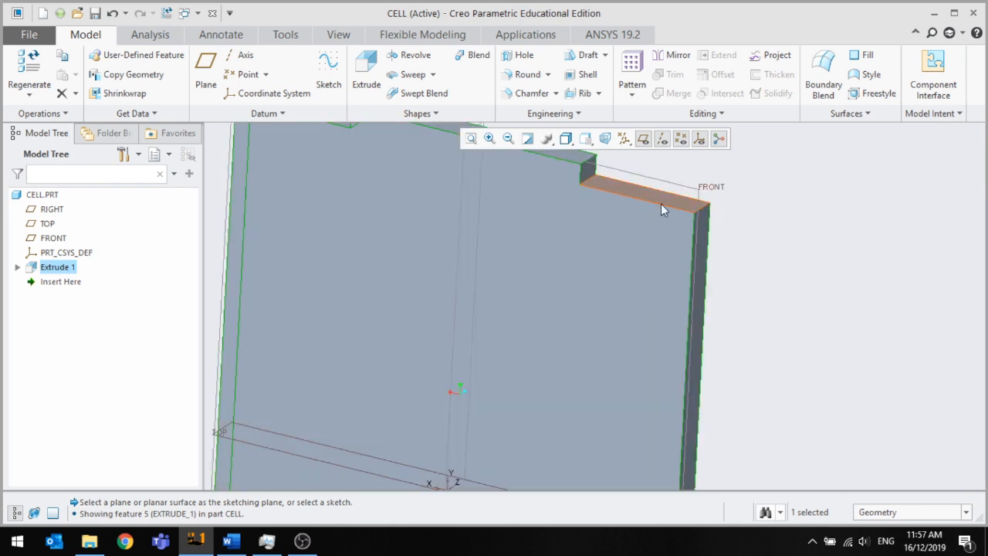
{"action": "middle_click_drag", "start_coordinate": [669, 226], "coordinate": [618, 249]}
{"action": "scroll", "coordinate": [617, 248], "scroll_direction": "up", "scroll_amount": 5}
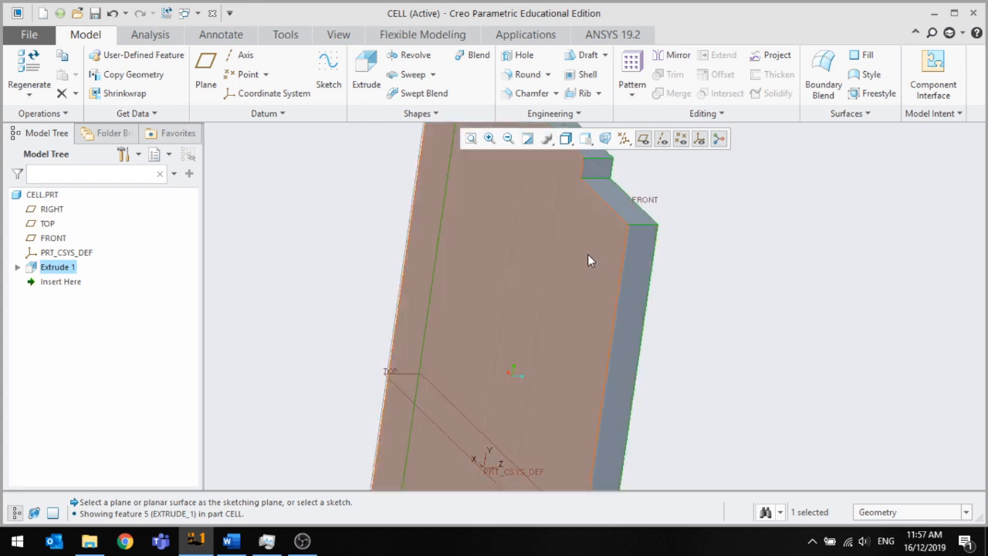
{"action": "left_click", "coordinate": [587, 260]}
{"action": "middle_click_drag", "start_coordinate": [587, 260], "coordinate": [440, 358]}
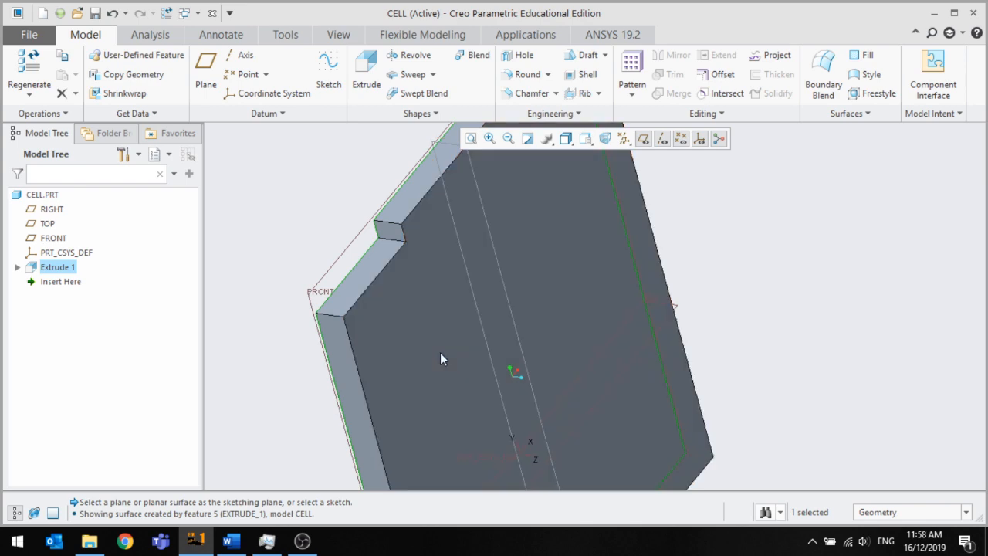
{"action": "left_click", "coordinate": [440, 358]}
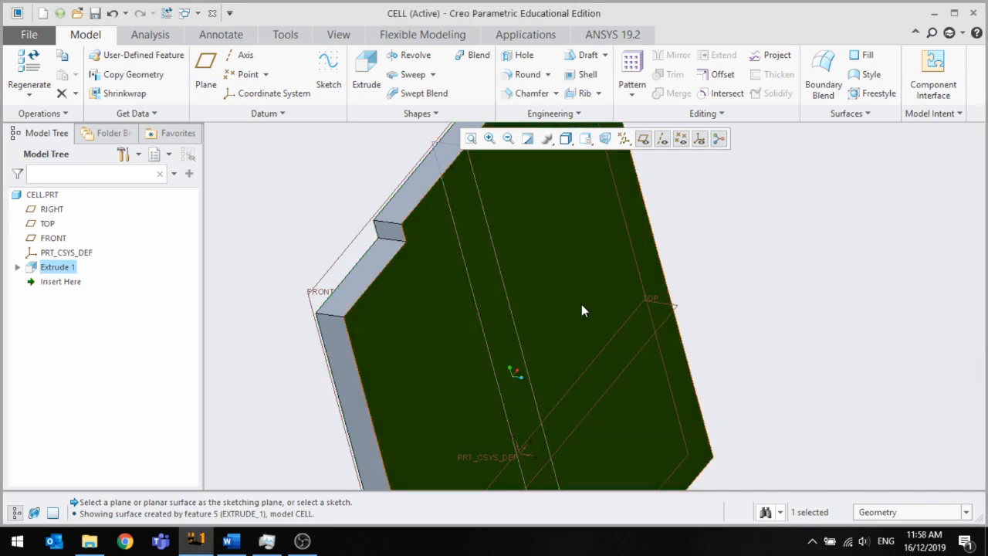
Inspect the plate, open Section 1 of the extrusion in the sketcher for review, and close the sketch without editing it
{"action": "middle_click_drag", "start_coordinate": [583, 305], "coordinate": [571, 329]}
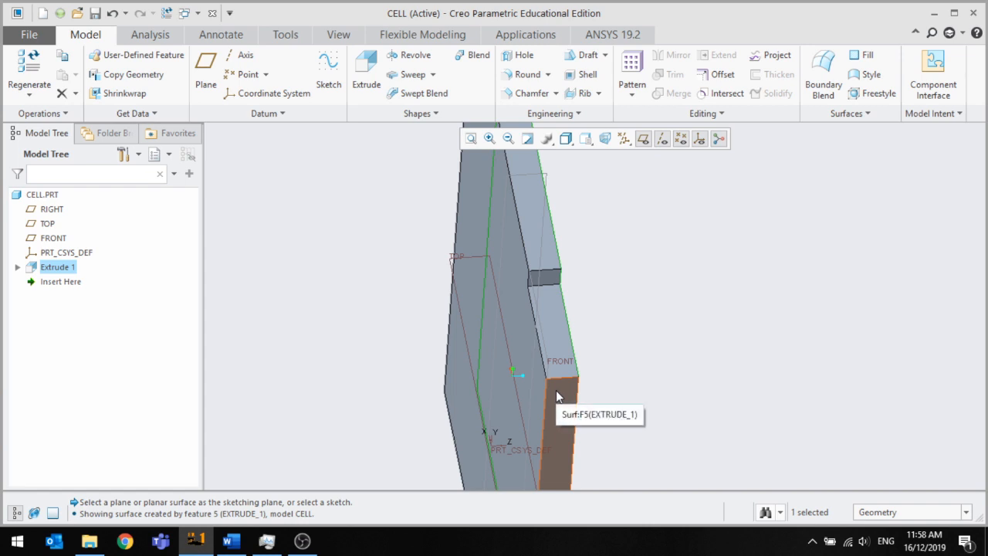
{"action": "middle_click_drag", "start_coordinate": [555, 390], "coordinate": [654, 306]}
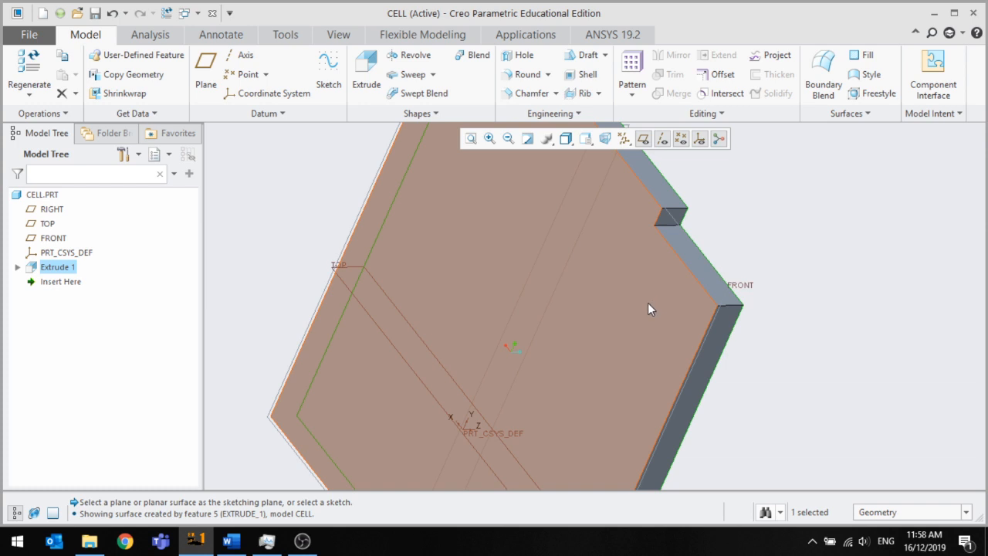
{"action": "middle_click_drag", "start_coordinate": [574, 322], "coordinate": [528, 330]}
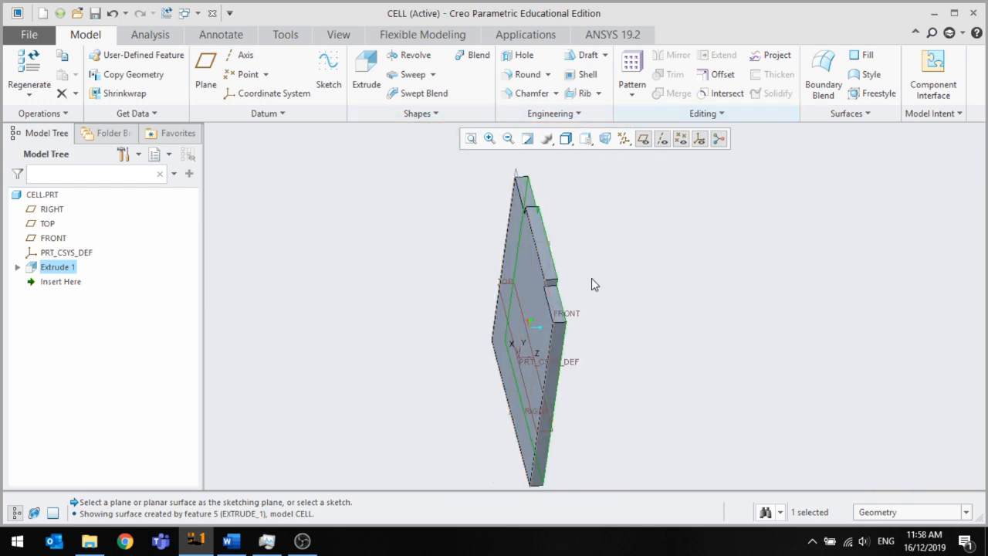
{"action": "left_click", "coordinate": [64, 270]}
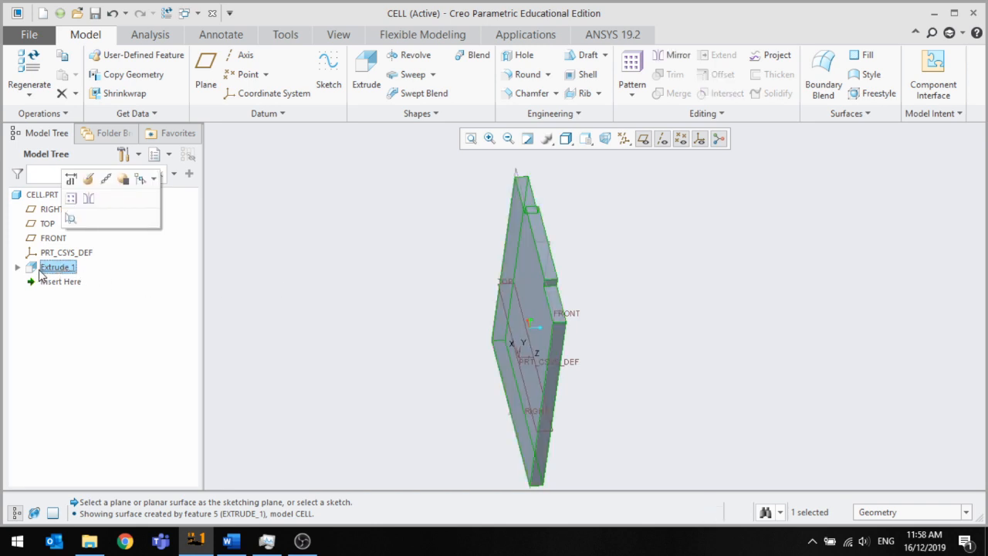
{"action": "left_click", "coordinate": [17, 268]}
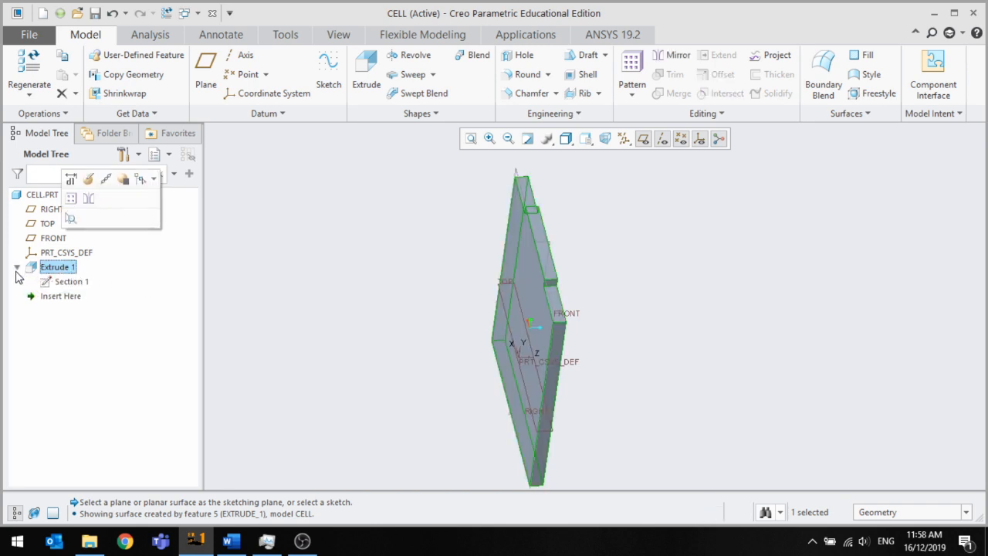
{"action": "middle_click_drag", "start_coordinate": [427, 287], "coordinate": [453, 267]}
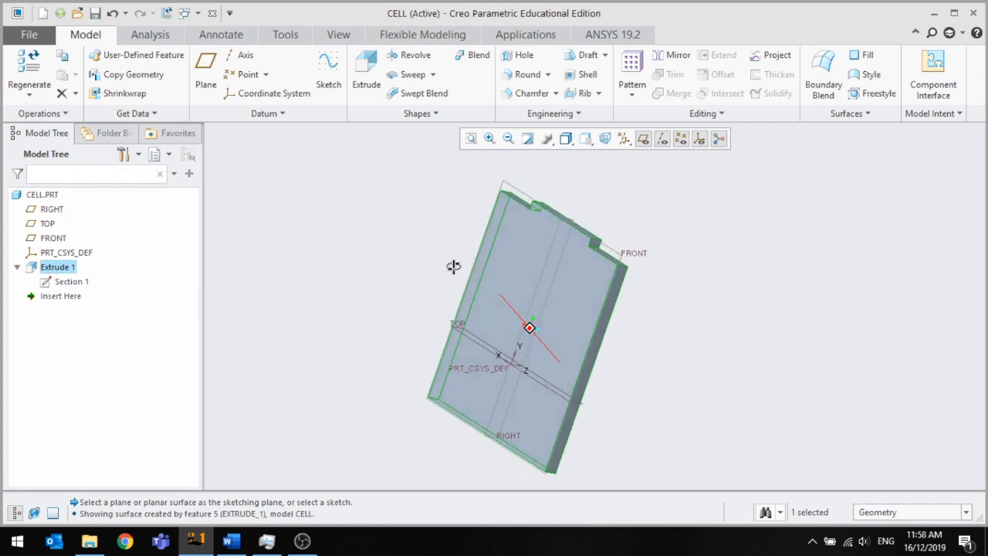
{"action": "left_click", "coordinate": [75, 283]}
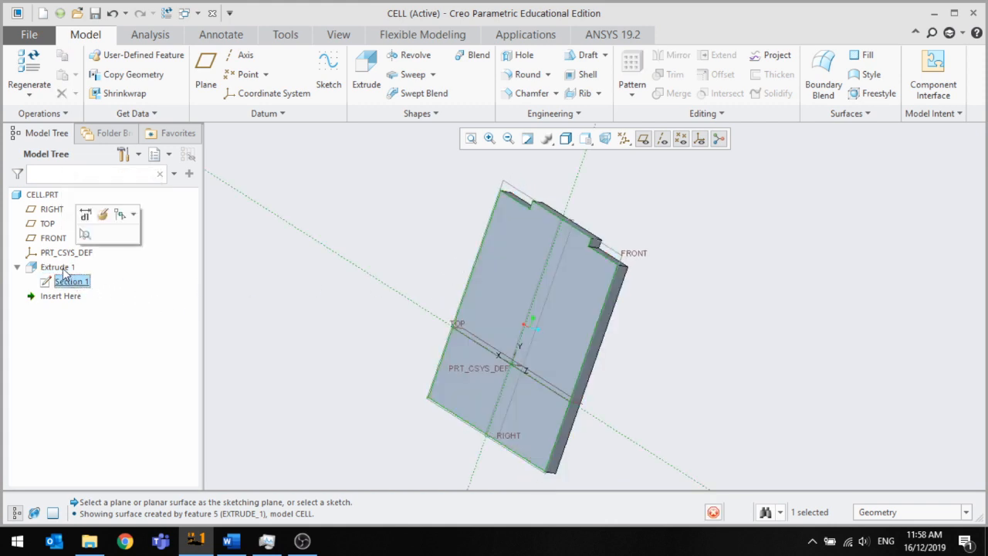
{"action": "left_click", "coordinate": [103, 215]}
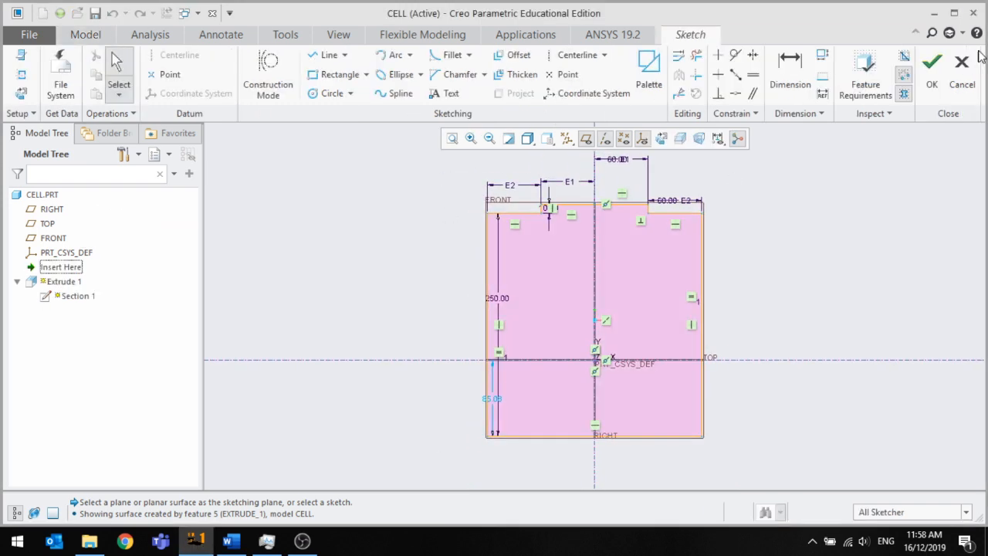
{"action": "left_click", "coordinate": [931, 65]}
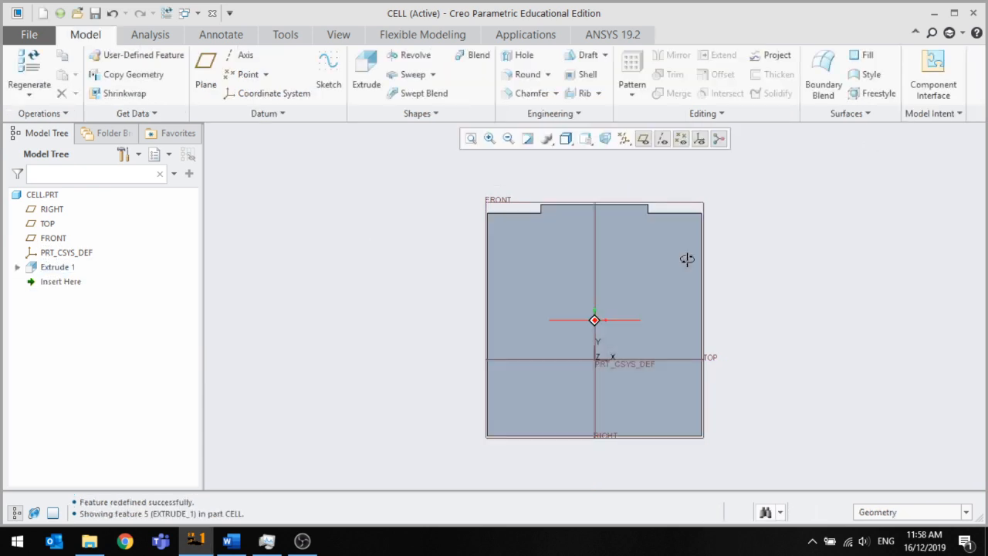
Reopen the extrusion's definition, view its internal sketch from there, and exit both without making changes
{"action": "left_click", "coordinate": [56, 267]}
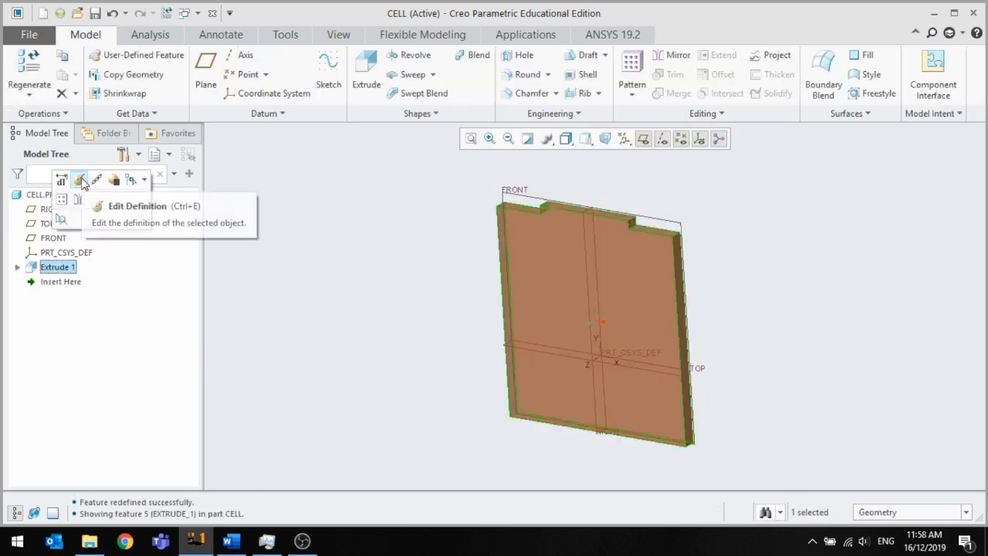
{"action": "left_click", "coordinate": [80, 181]}
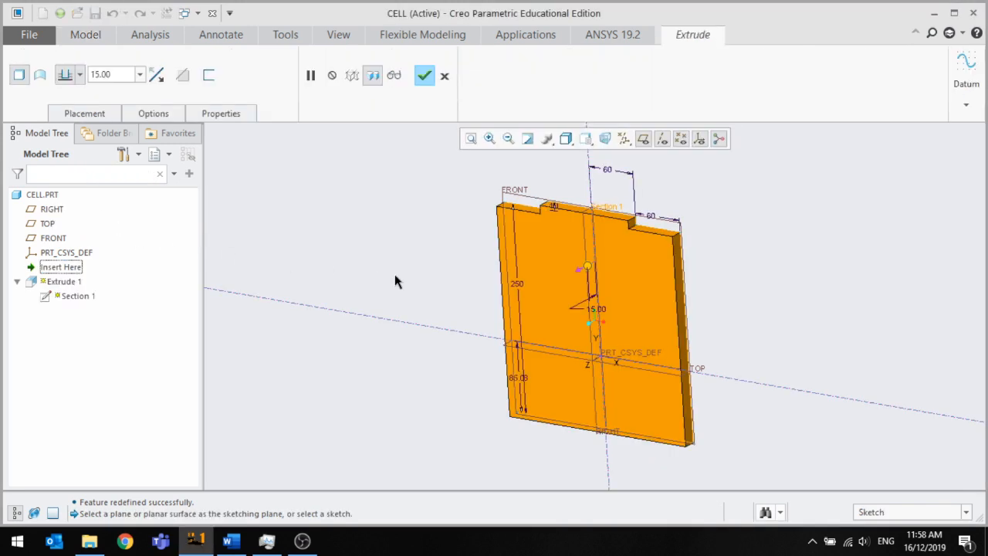
{"action": "middle_click_drag", "start_coordinate": [394, 282], "coordinate": [419, 295]}
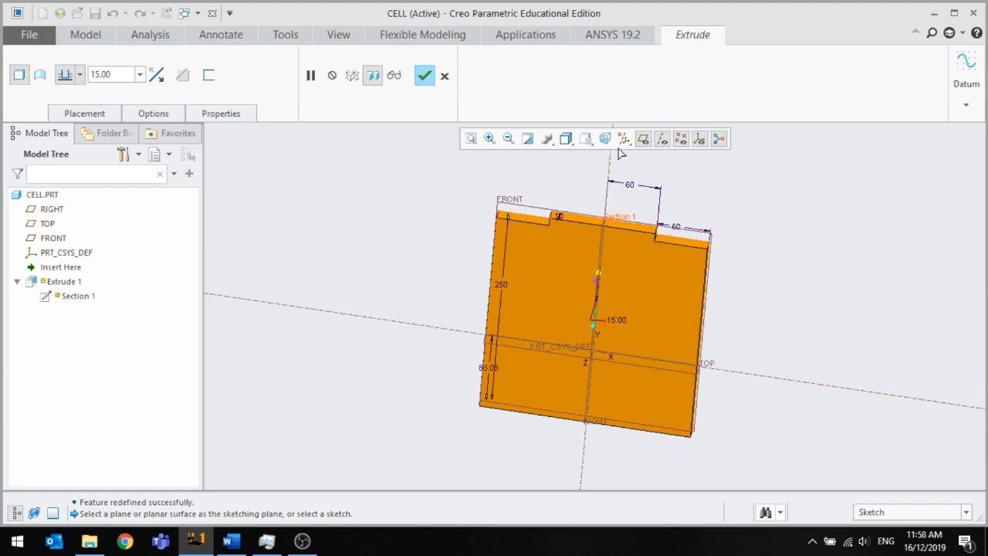
{"action": "middle_click_drag", "start_coordinate": [621, 153], "coordinate": [602, 261]}
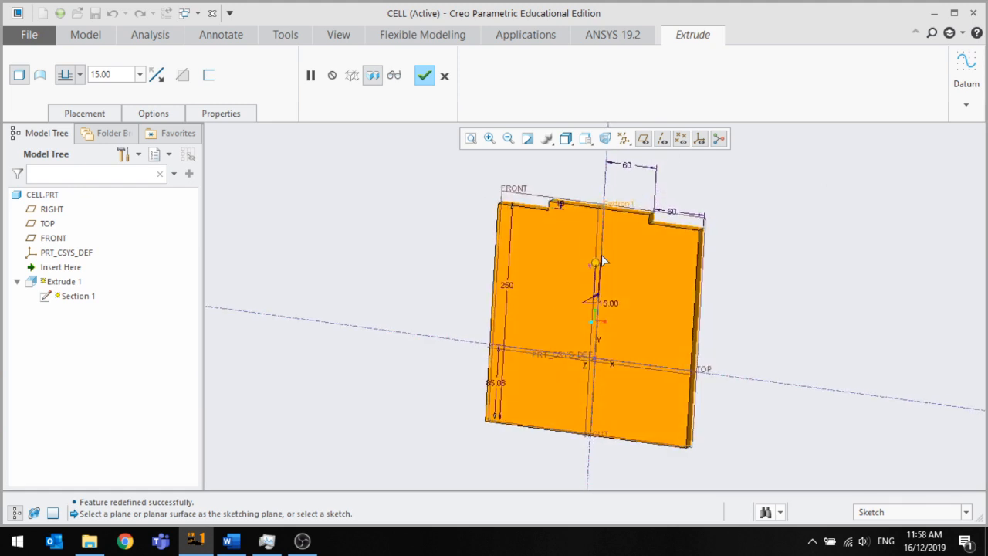
{"action": "right_click", "coordinate": [538, 260]}
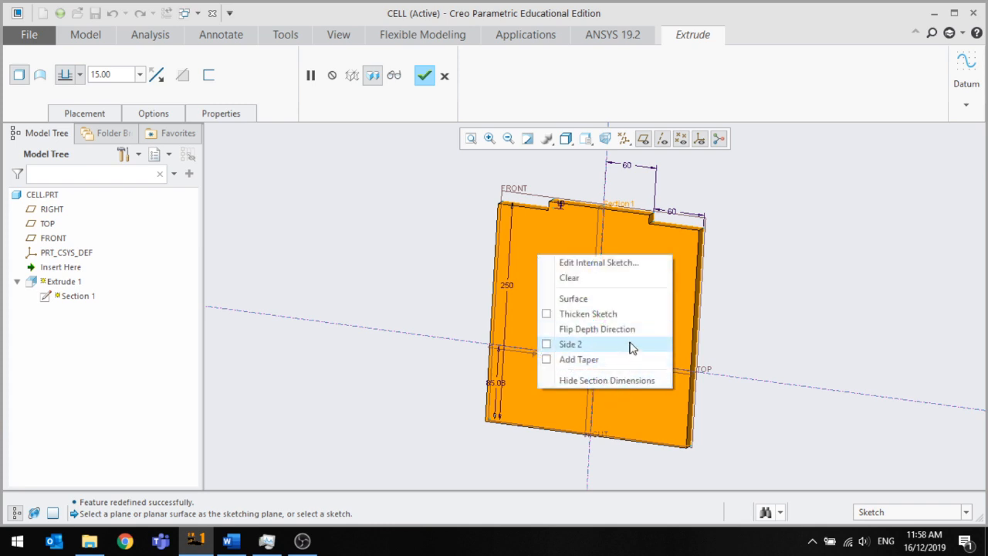
{"action": "left_click", "coordinate": [630, 264]}
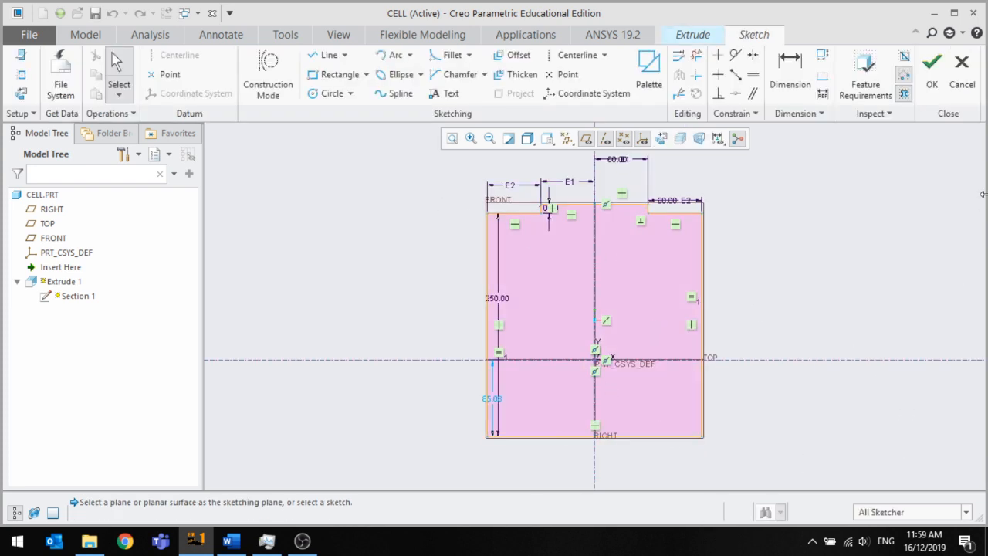
{"action": "left_click", "coordinate": [961, 78]}
{"action": "left_click", "coordinate": [542, 298]}
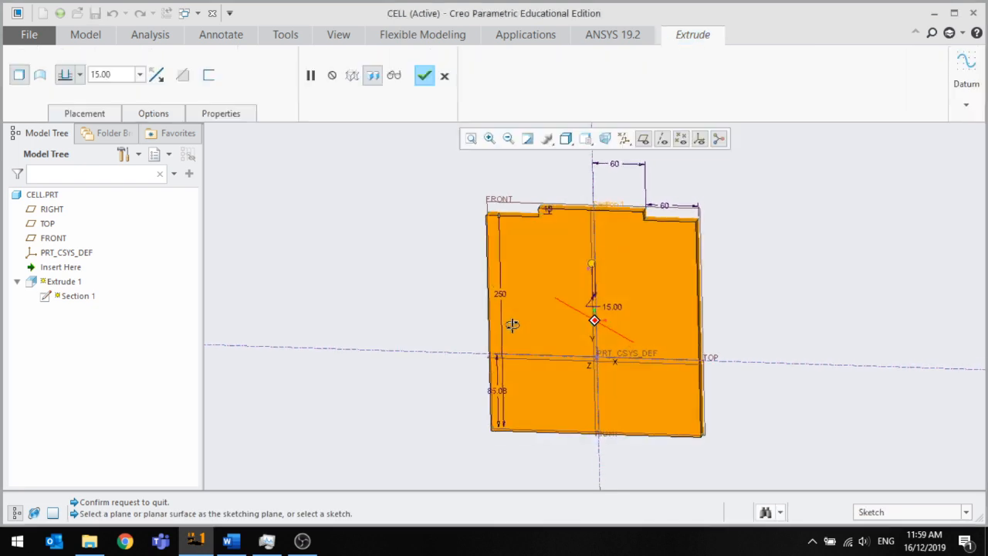
{"action": "left_click", "coordinate": [431, 80]}
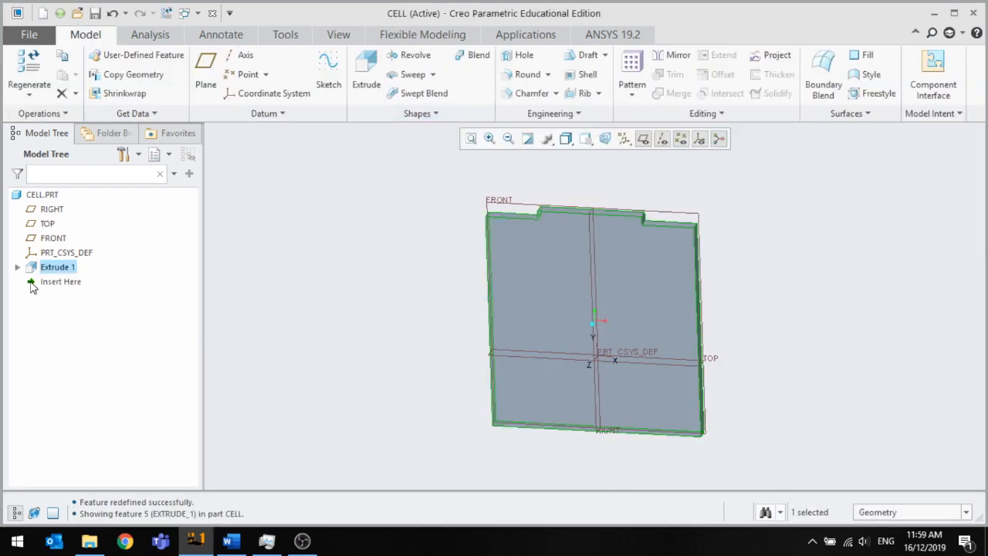
Display the extrusion's editable dimensions on the model, examine the thickness dimension at the stepped edge, and leave dimension editing
{"action": "double_click", "coordinate": [56, 267]}
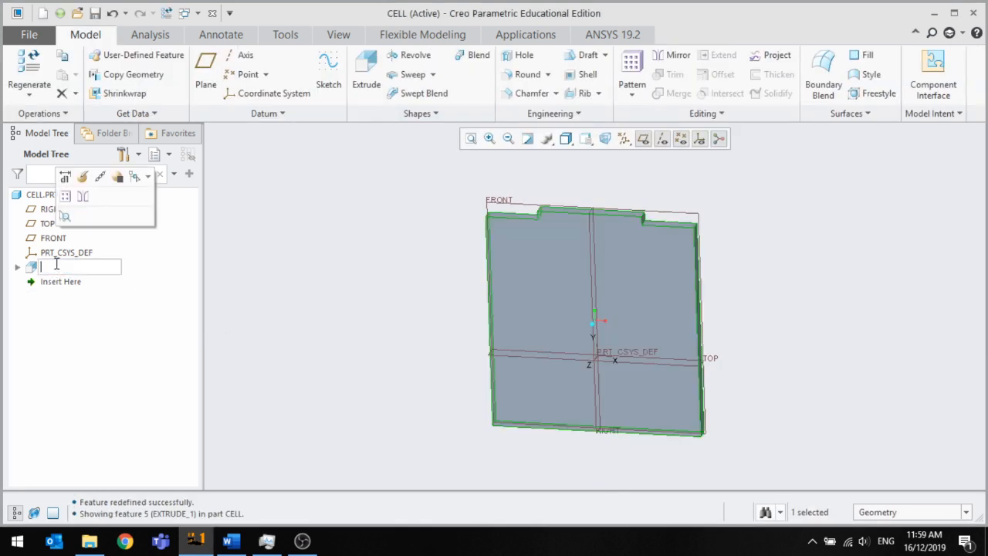
{"action": "left_click", "coordinate": [67, 189]}
{"action": "mouse_move", "coordinate": [467, 356]}
{"action": "middle_mouse_down"}
{"action": "mouse_move", "coordinate": [425, 379]}
{"action": "mouse_move", "coordinate": [431, 398]}
{"action": "mouse_move", "coordinate": [460, 350]}
{"action": "middle_mouse_up"}
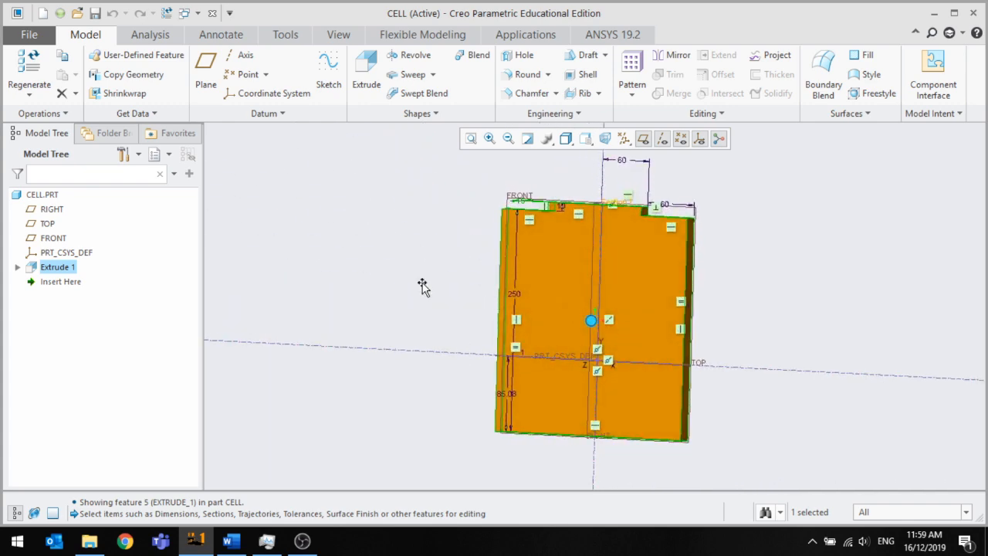
{"action": "middle_click_drag", "start_coordinate": [533, 351], "coordinate": [563, 381]}
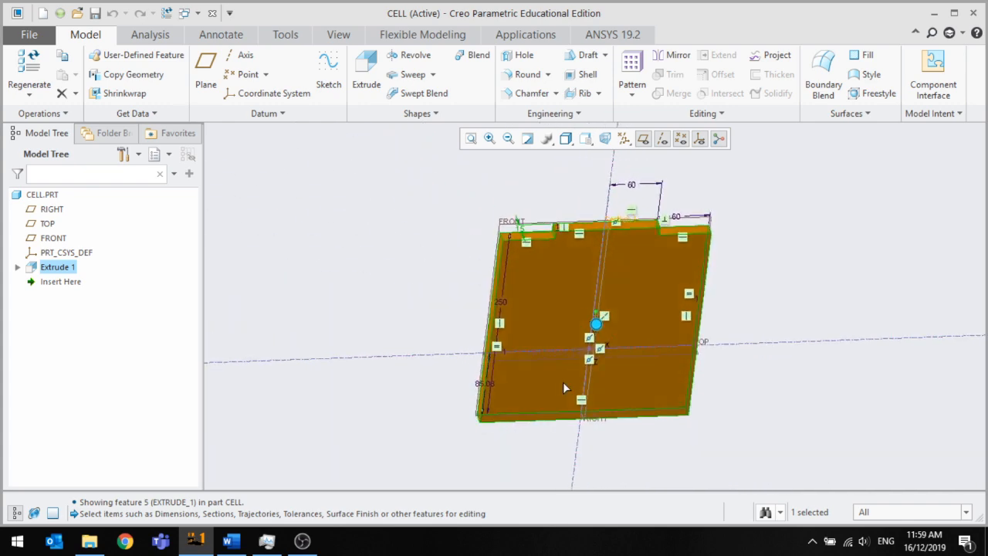
{"action": "middle_click_drag", "start_coordinate": [419, 324], "coordinate": [477, 344]}
{"action": "scroll", "coordinate": [579, 256], "scroll_direction": "down", "scroll_amount": 5}
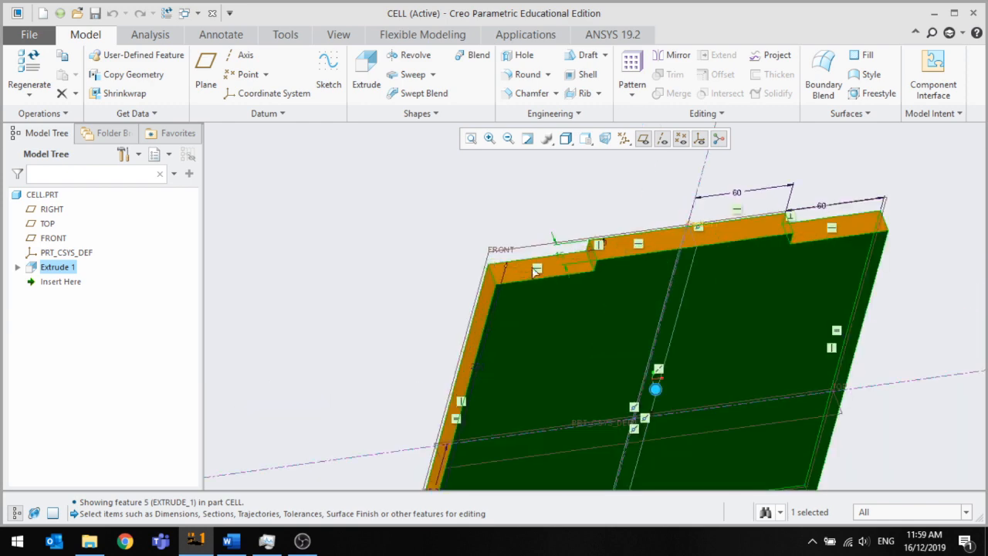
{"action": "scroll", "coordinate": [584, 256], "scroll_direction": "down", "scroll_amount": 2}
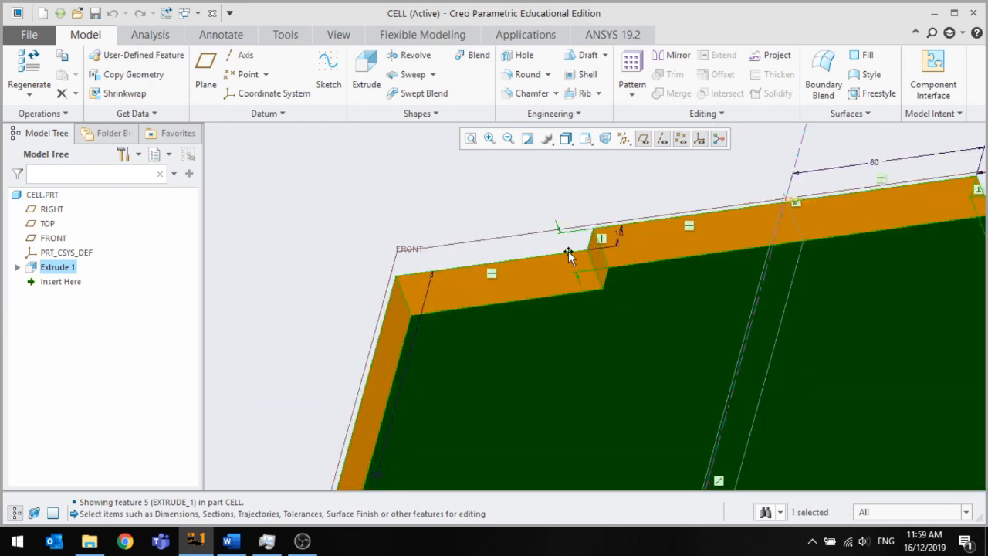
{"action": "left_click", "coordinate": [566, 252]}
{"action": "scroll", "coordinate": [546, 252], "scroll_direction": "up", "scroll_amount": 1}
{"action": "scroll", "coordinate": [546, 251], "scroll_direction": "up", "scroll_amount": 3}
{"action": "middle_click_drag", "start_coordinate": [546, 250], "coordinate": [647, 223]}
{"action": "middle_click_drag", "start_coordinate": [597, 343], "coordinate": [594, 305]}
{"action": "double_click", "coordinate": [390, 286]}
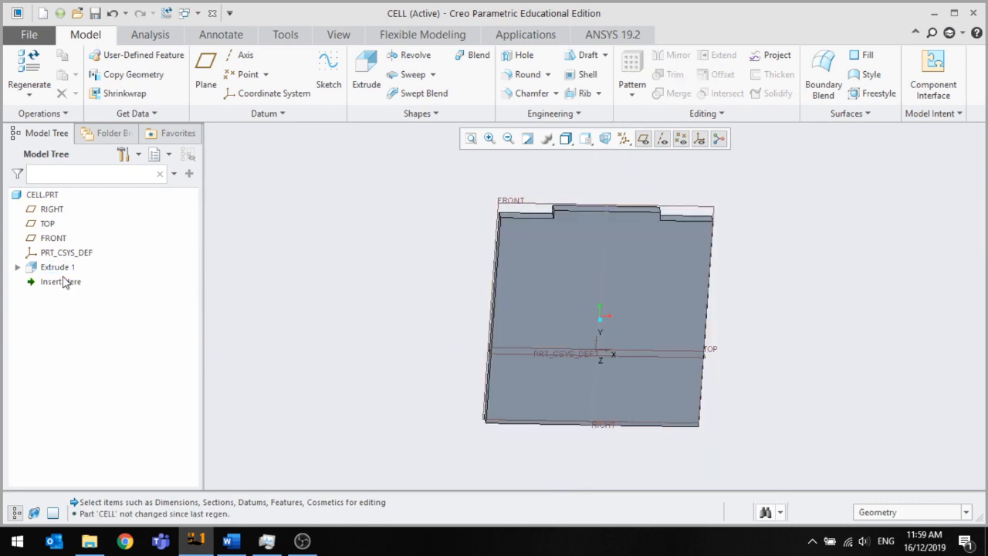
Redefine the plate's extrusion with a depth of 3 and complete the feature
{"action": "left_click", "coordinate": [53, 267]}
{"action": "left_click", "coordinate": [68, 185]}
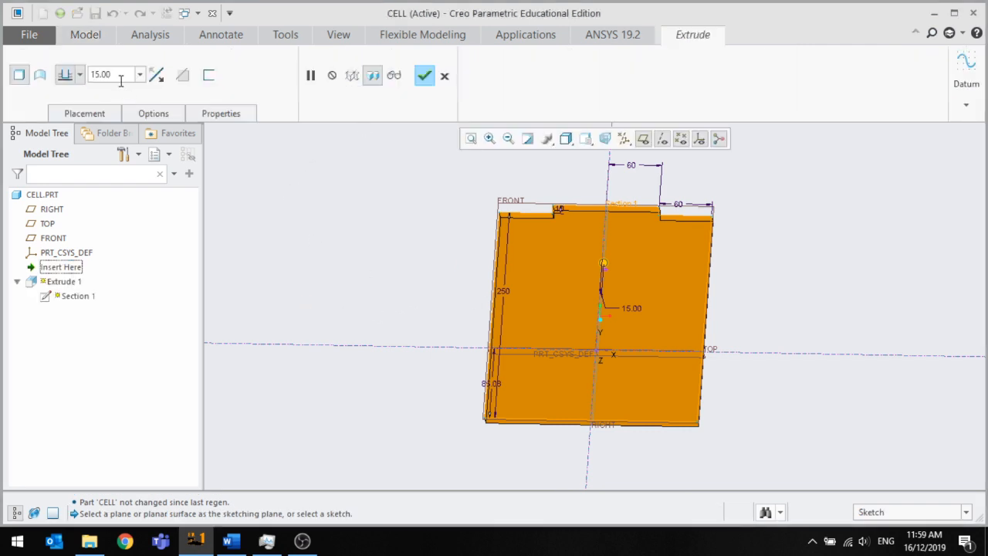
{"action": "double_click", "coordinate": [121, 77]}
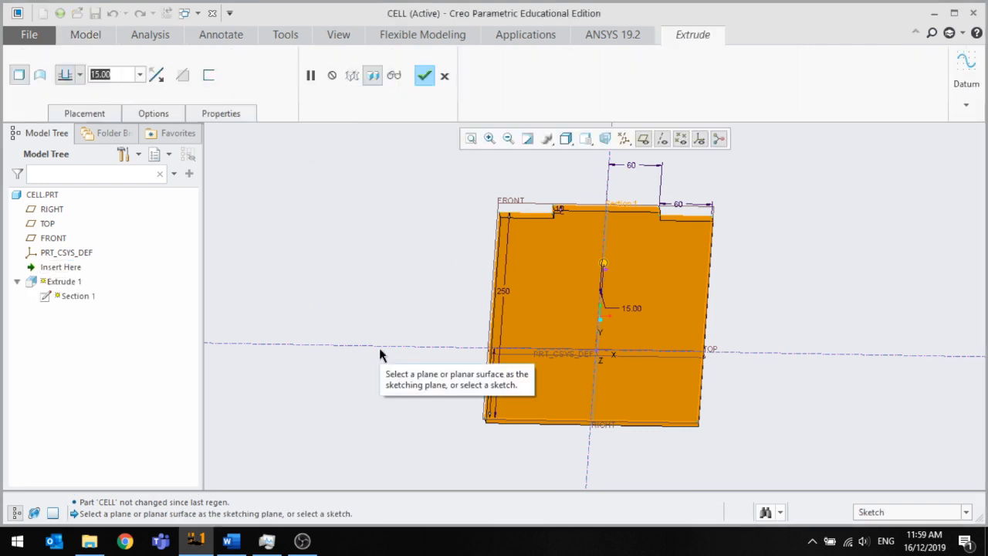
{"action": "type", "text": "3"}
{"action": "key", "text": "Return"}
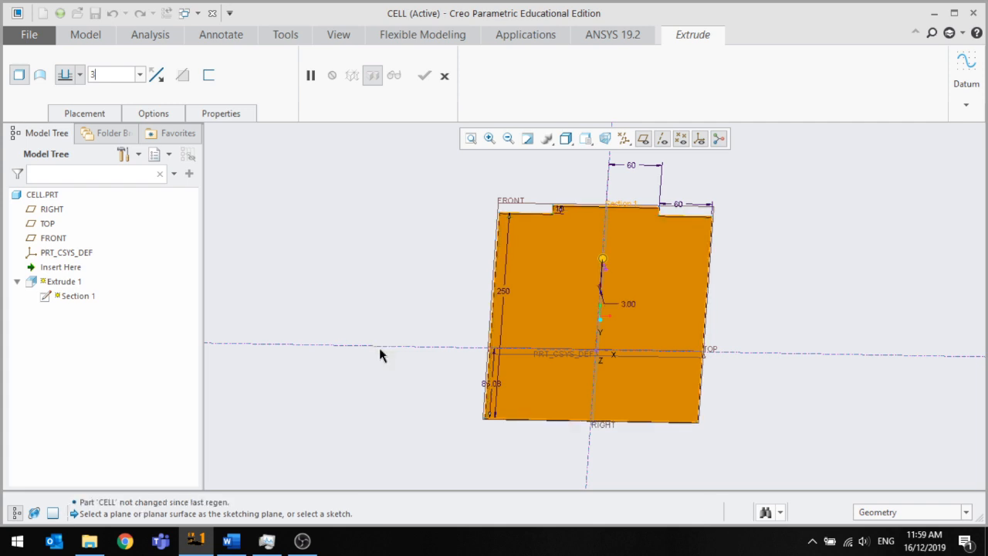
{"action": "left_click", "coordinate": [425, 77]}
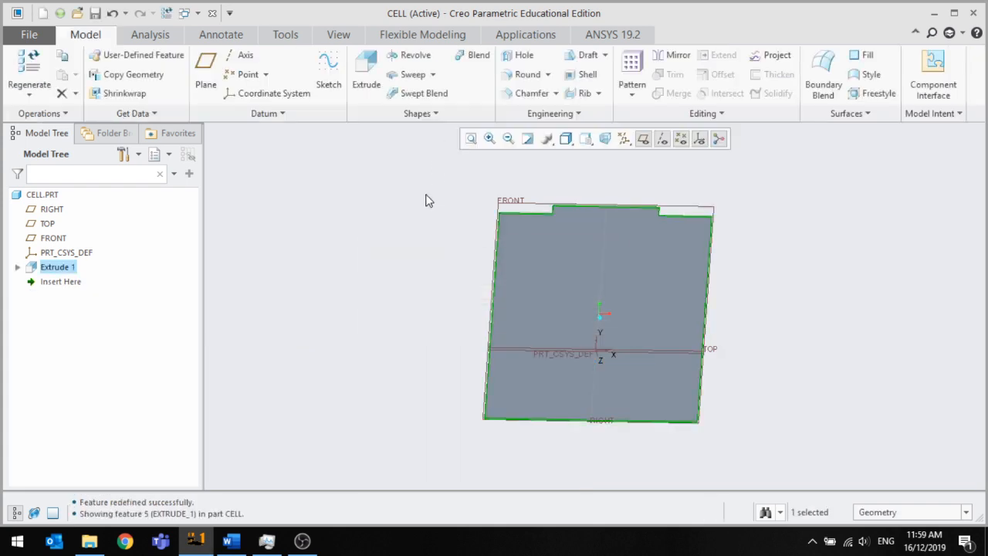
Open Extrude 1, the plate with the raised tab, for redefinition
{"action": "middle_click_drag", "start_coordinate": [425, 198], "coordinate": [577, 245]}
{"action": "scroll", "coordinate": [581, 213], "scroll_direction": "down", "scroll_amount": 6}
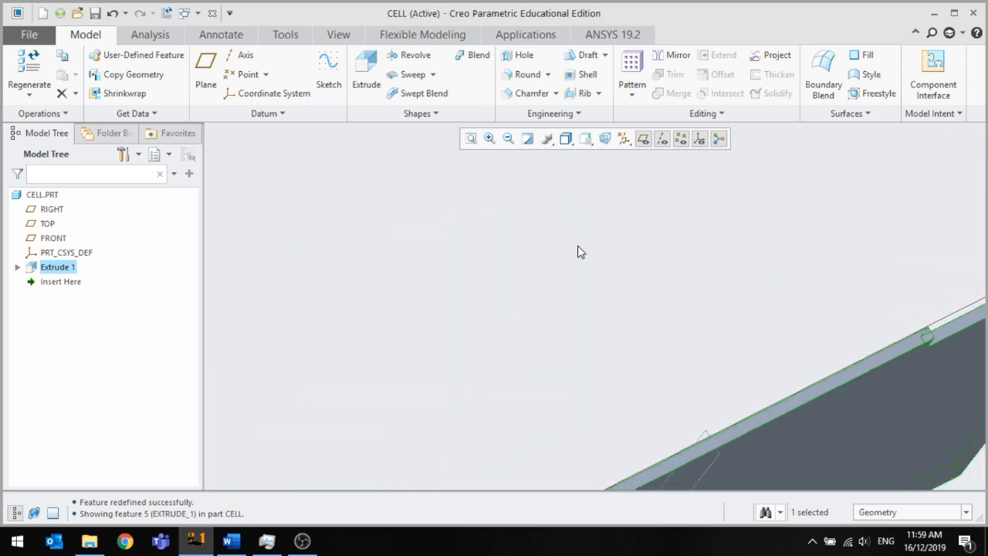
{"action": "scroll", "coordinate": [577, 245], "scroll_direction": "up", "scroll_amount": 3}
{"action": "scroll", "coordinate": [608, 401], "scroll_direction": "down", "scroll_amount": 3}
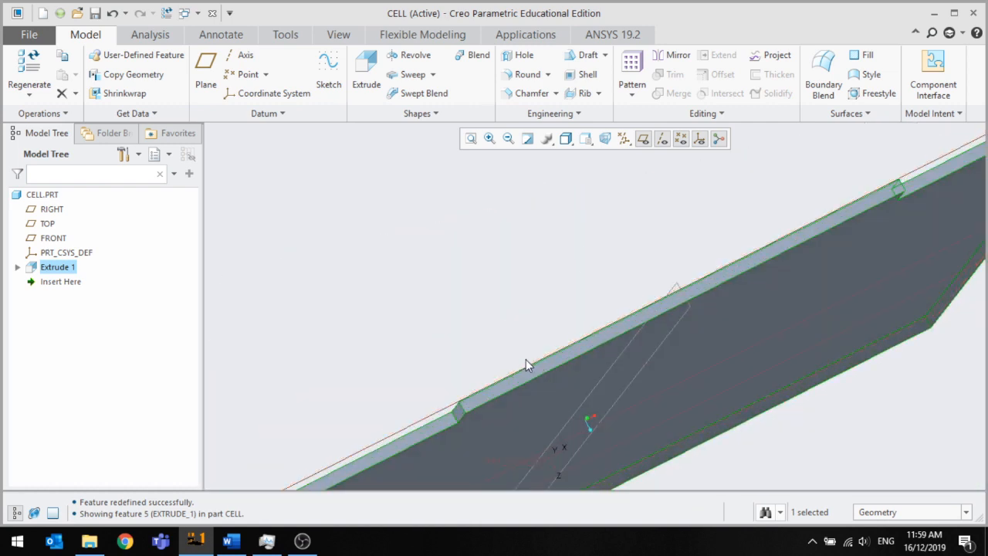
{"action": "left_click", "coordinate": [528, 364]}
{"action": "scroll", "coordinate": [528, 364], "scroll_direction": "up", "scroll_amount": 2}
{"action": "middle_click_drag", "start_coordinate": [523, 372], "coordinate": [324, 293]}
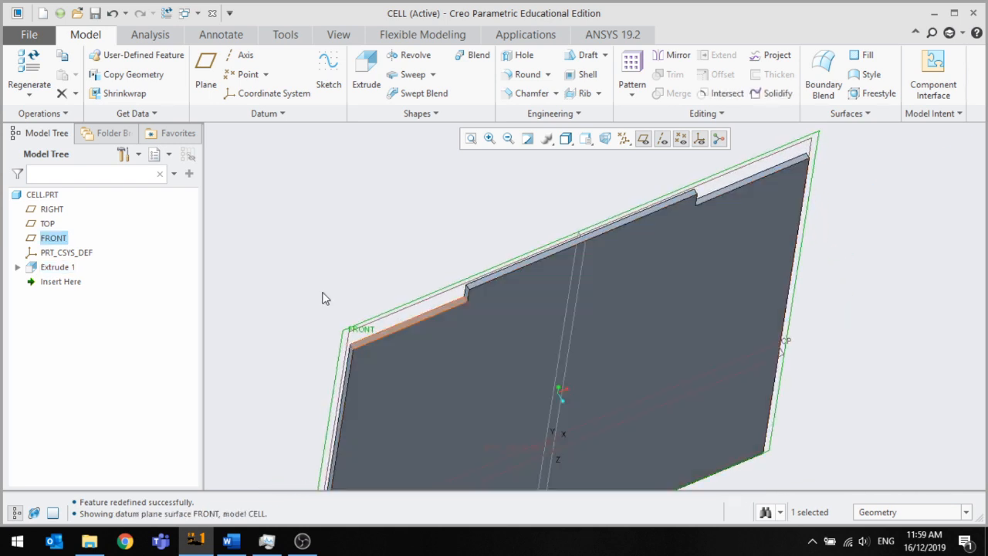
{"action": "left_click", "coordinate": [66, 268]}
{"action": "left_click", "coordinate": [89, 205]}
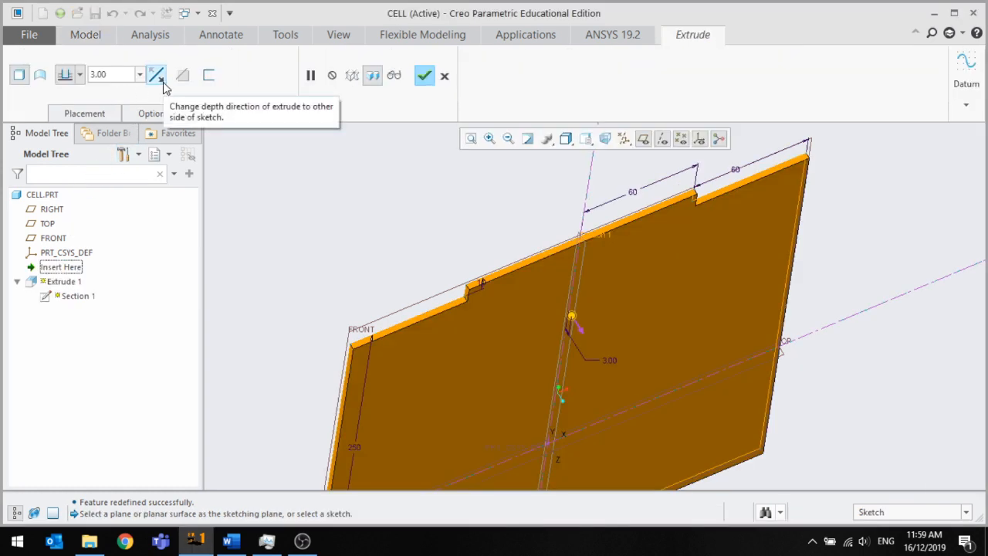
Flip the plate extrusion's depth direction to the other side of the sketch and back
{"action": "left_click", "coordinate": [159, 78]}
{"action": "left_click", "coordinate": [163, 82]}
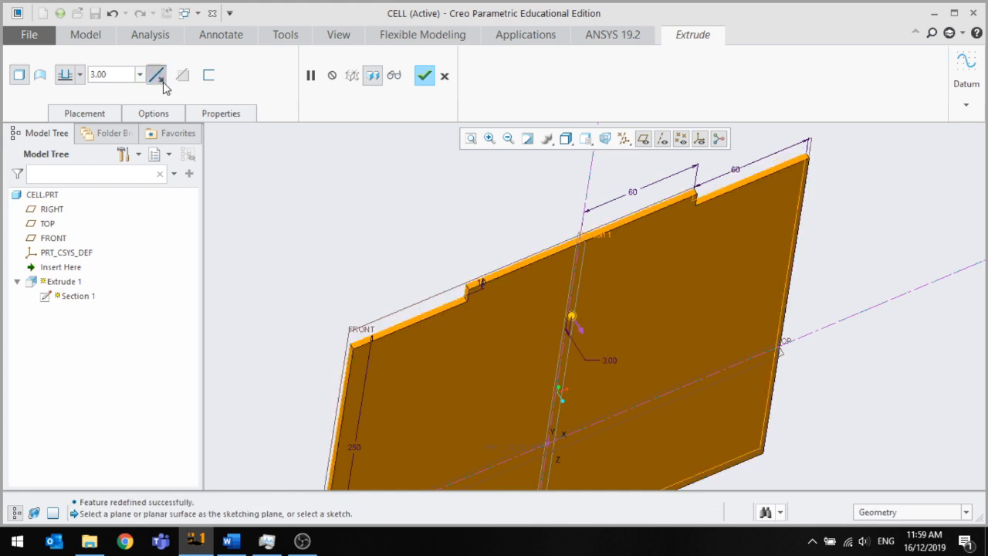
{"action": "left_click", "coordinate": [163, 82]}
{"action": "left_click", "coordinate": [163, 81]}
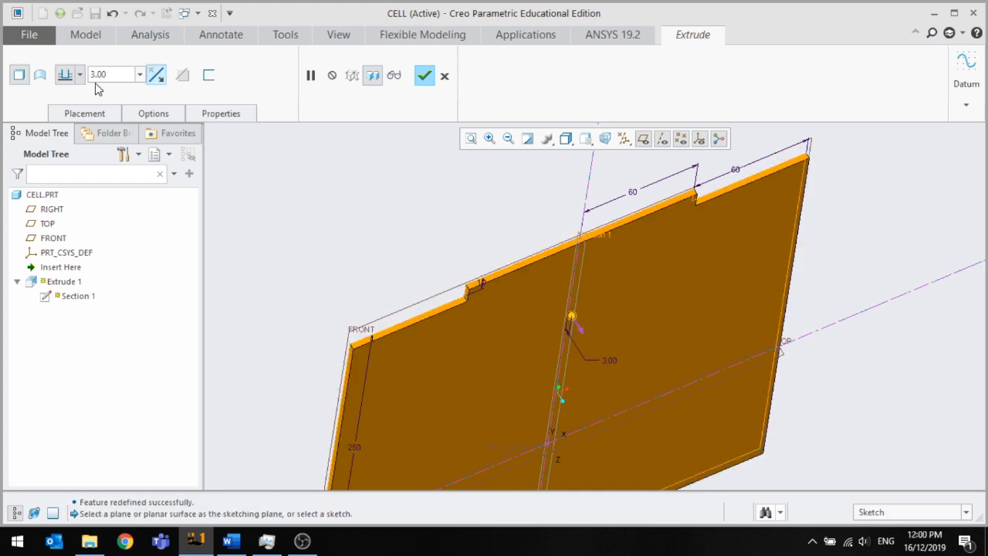
Change the plate extrusion's depth option to extrude symmetrically on both sides of the sketch plane
{"action": "left_click", "coordinate": [139, 75]}
{"action": "left_click", "coordinate": [139, 75]}
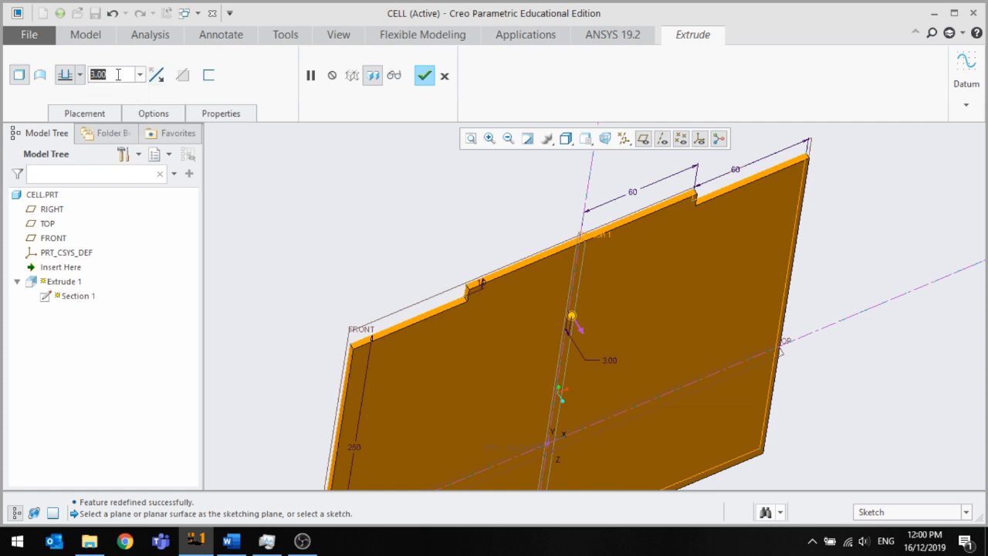
{"action": "left_click", "coordinate": [79, 74]}
{"action": "left_click", "coordinate": [80, 74]}
{"action": "left_click", "coordinate": [80, 75]}
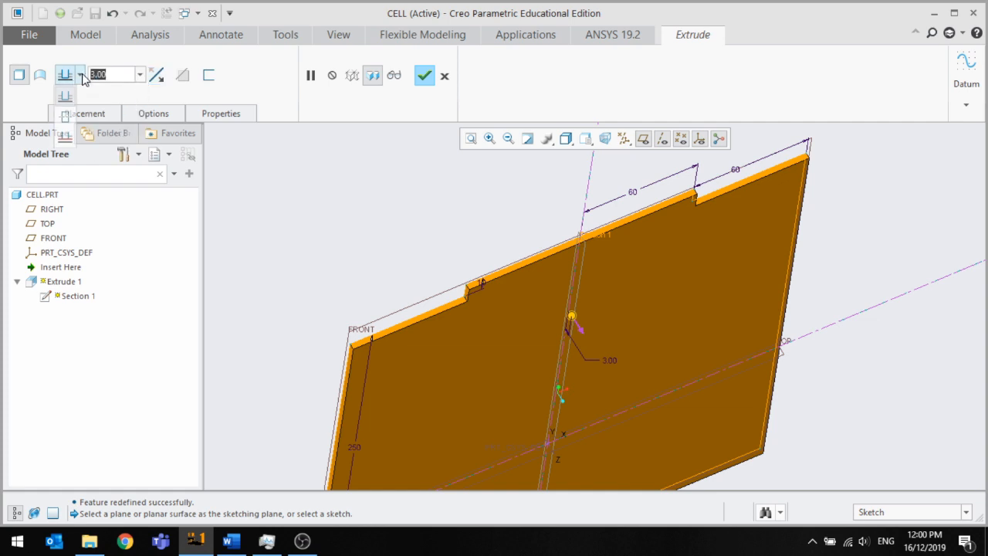
{"action": "left_click", "coordinate": [65, 116]}
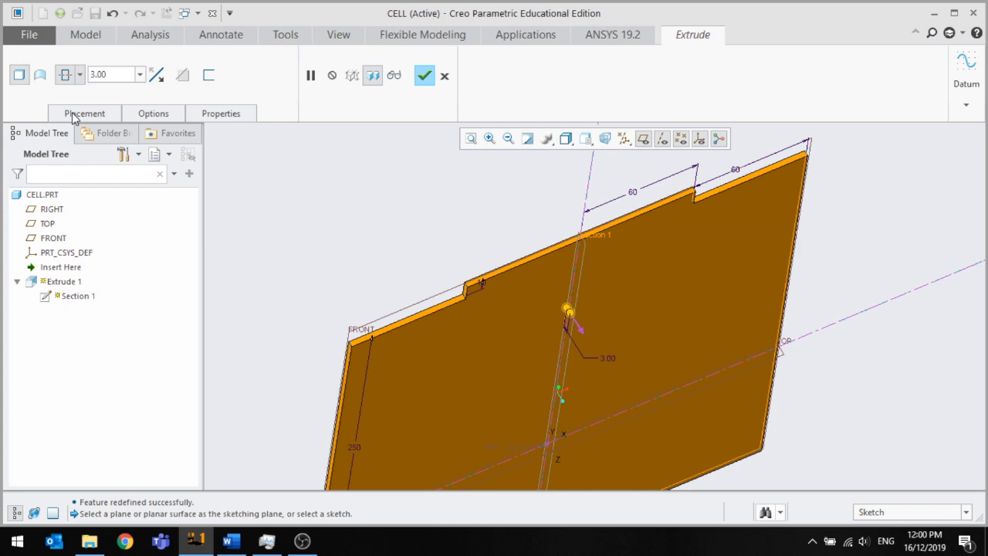
{"action": "middle_click_drag", "start_coordinate": [402, 266], "coordinate": [399, 286]}
{"action": "scroll", "coordinate": [504, 316], "scroll_direction": "up", "scroll_amount": 4}
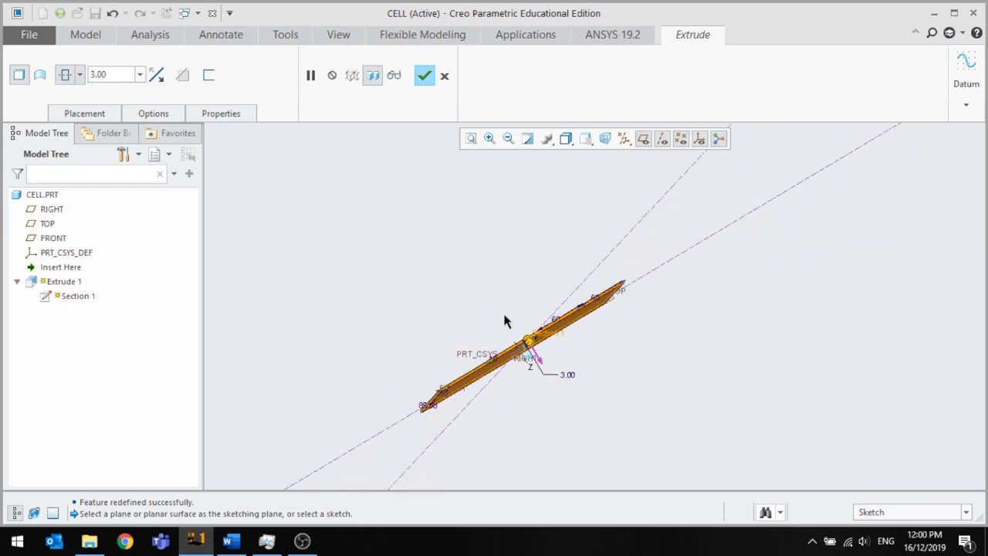
{"action": "scroll", "coordinate": [452, 450], "scroll_direction": "down", "scroll_amount": 6}
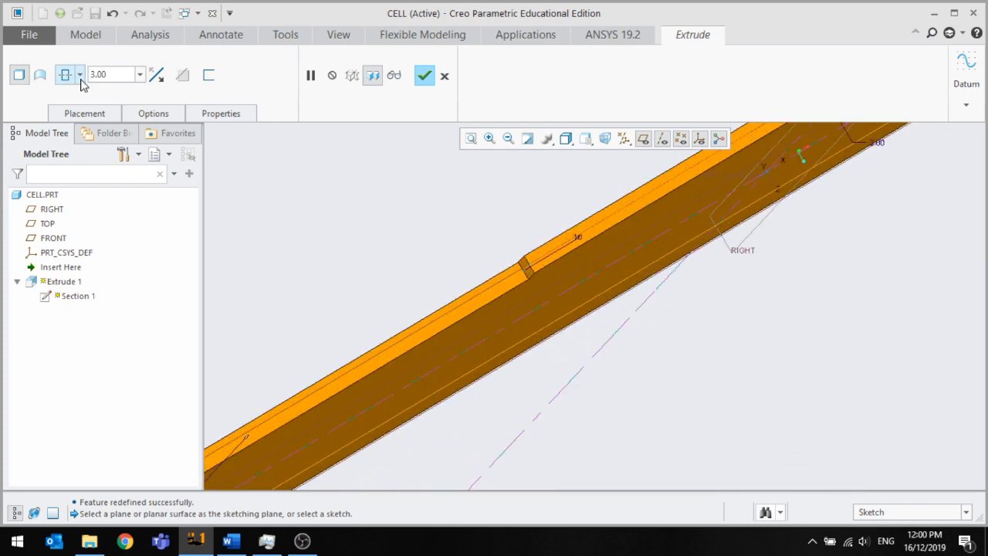
Keep the both-sides depth option selected and complete the redefinition of the plate extrusion
{"action": "left_click", "coordinate": [80, 75]}
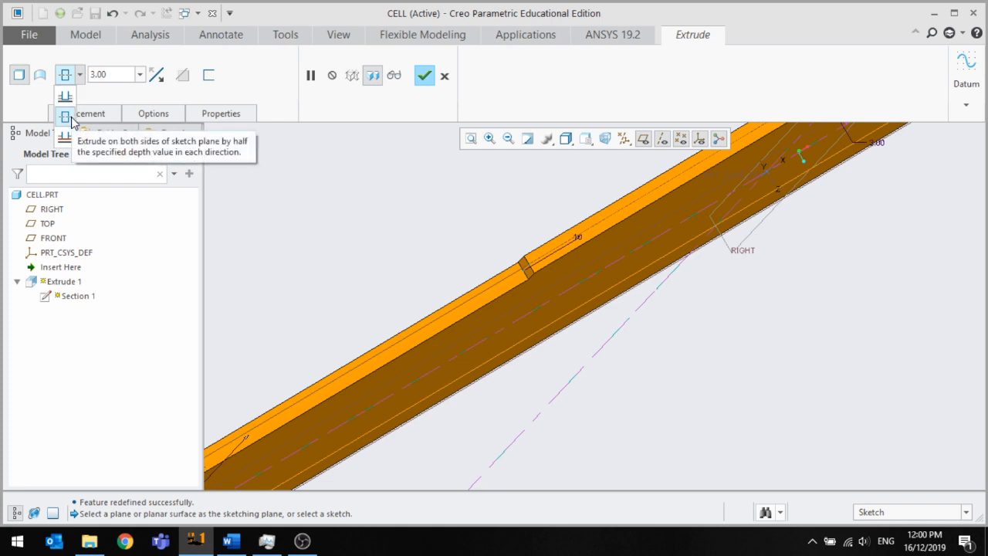
{"action": "left_click", "coordinate": [71, 119]}
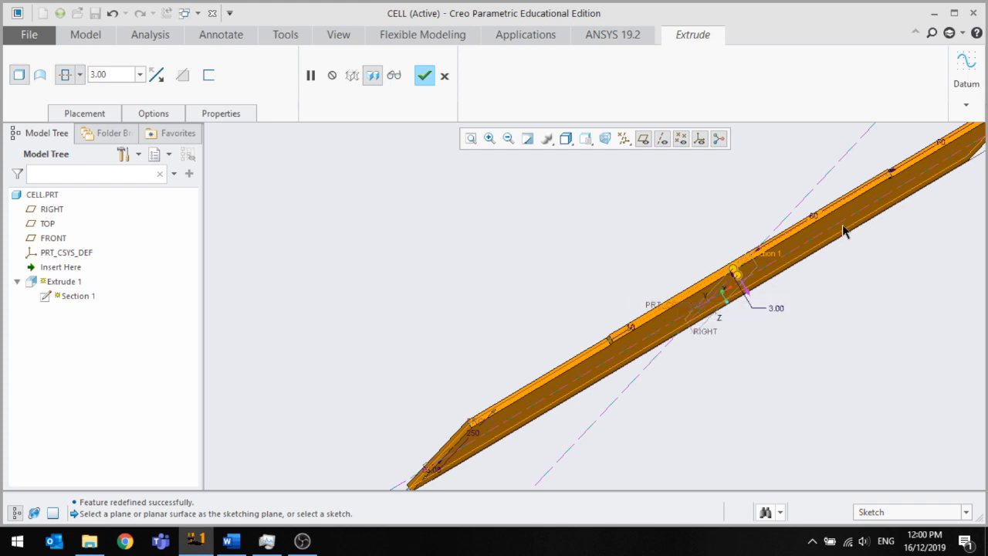
{"action": "middle_click_drag", "start_coordinate": [843, 230], "coordinate": [787, 236]}
{"action": "scroll", "coordinate": [655, 314], "scroll_direction": "up", "scroll_amount": 3}
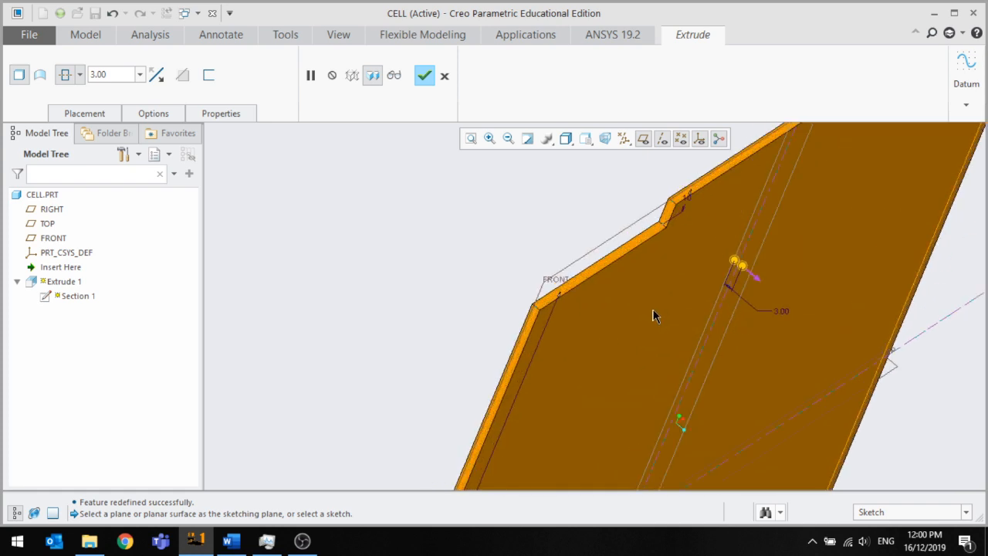
{"action": "scroll", "coordinate": [655, 313], "scroll_direction": "down", "scroll_amount": 2}
{"action": "scroll", "coordinate": [661, 300], "scroll_direction": "down", "scroll_amount": 2}
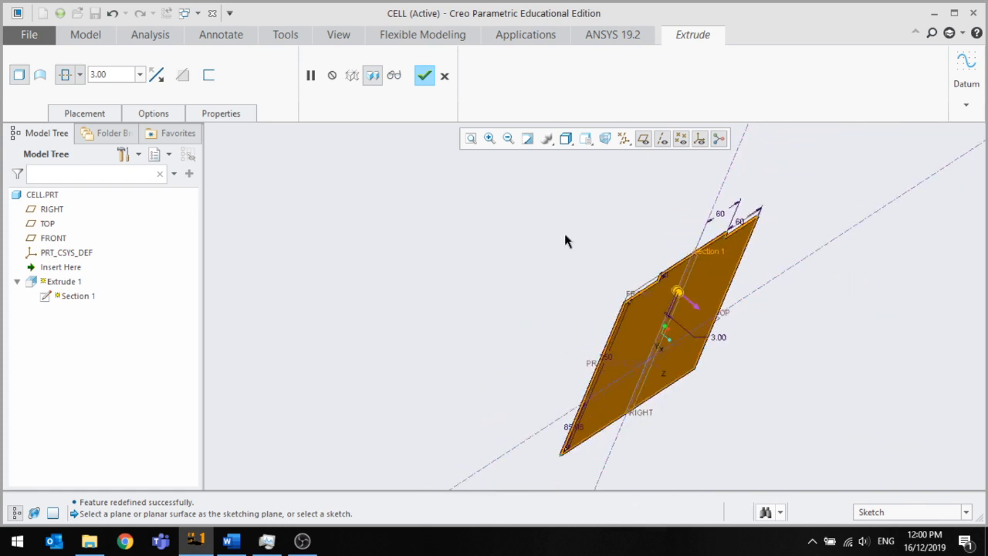
{"action": "left_click", "coordinate": [426, 77]}
Start a new extrusion with its sketch on the plate's large flat face
{"action": "scroll", "coordinate": [681, 323], "scroll_direction": "up", "scroll_amount": 5}
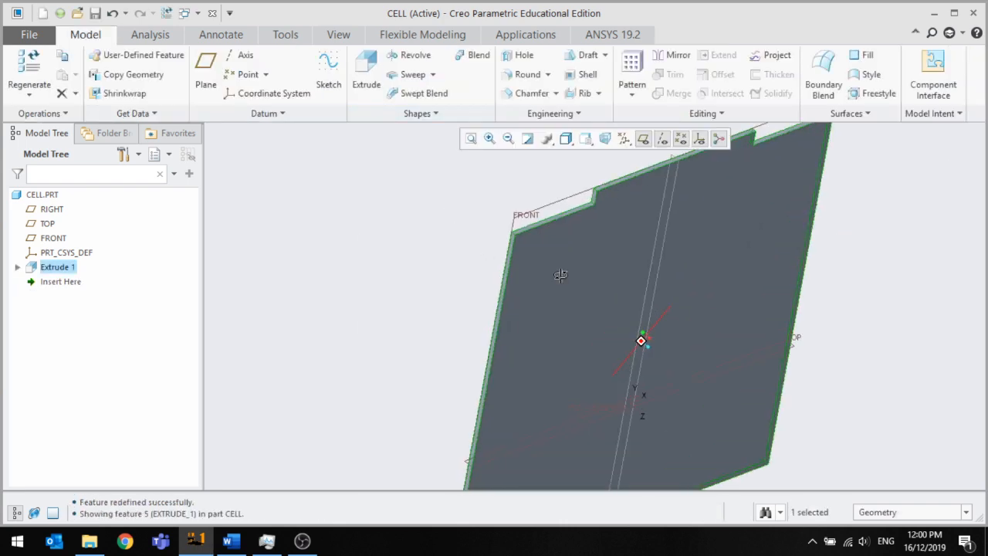
{"action": "left_click", "coordinate": [365, 75]}
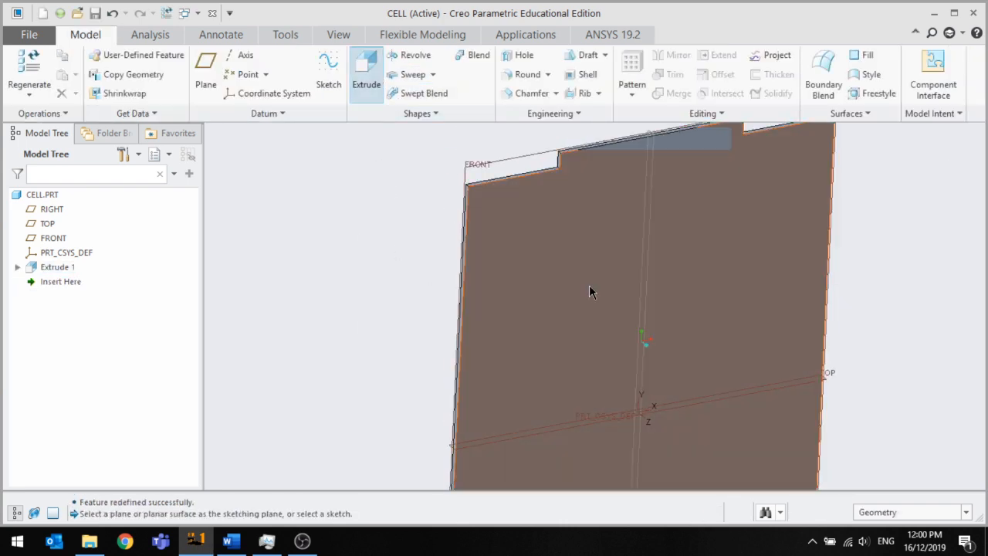
{"action": "left_click", "coordinate": [575, 282]}
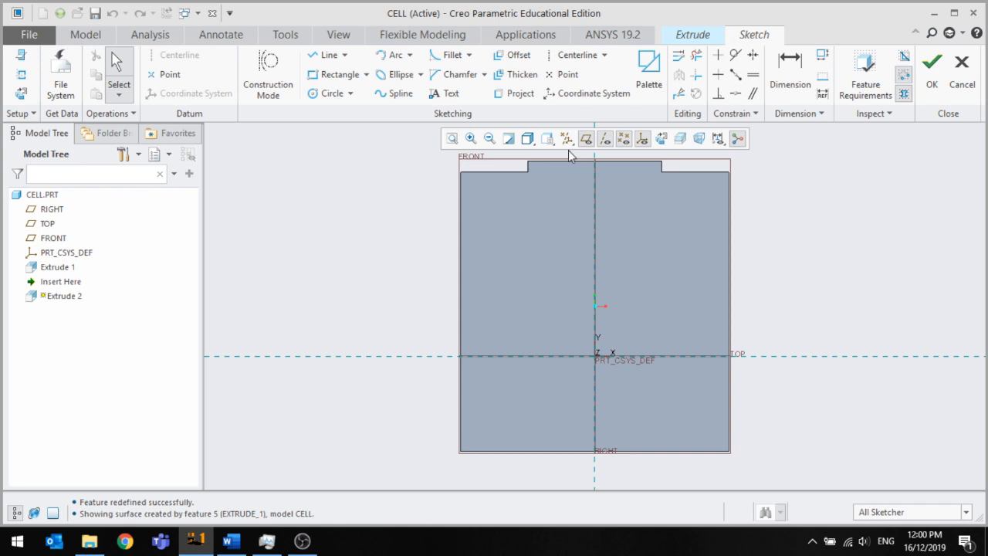
{"action": "scroll", "coordinate": [523, 234], "scroll_direction": "up", "scroll_amount": 3}
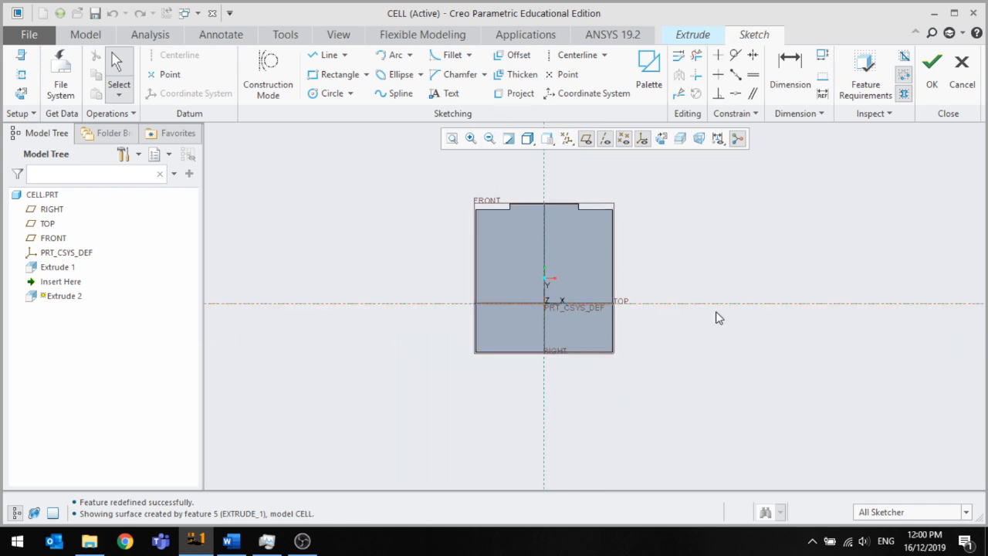
{"action": "scroll", "coordinate": [546, 225], "scroll_direction": "down", "scroll_amount": 3}
{"action": "scroll", "coordinate": [527, 239], "scroll_direction": "up", "scroll_amount": 2}
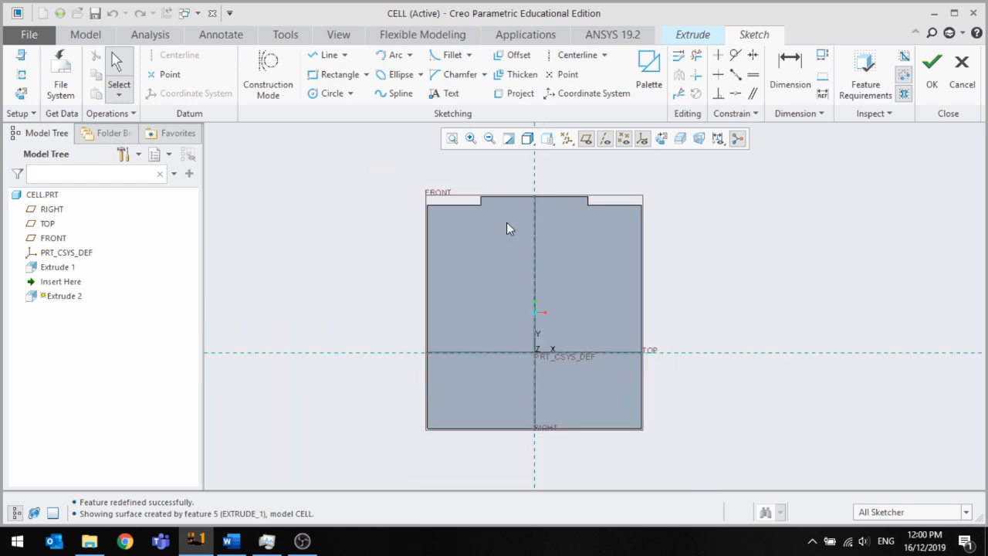
{"action": "left_click", "coordinate": [342, 76]}
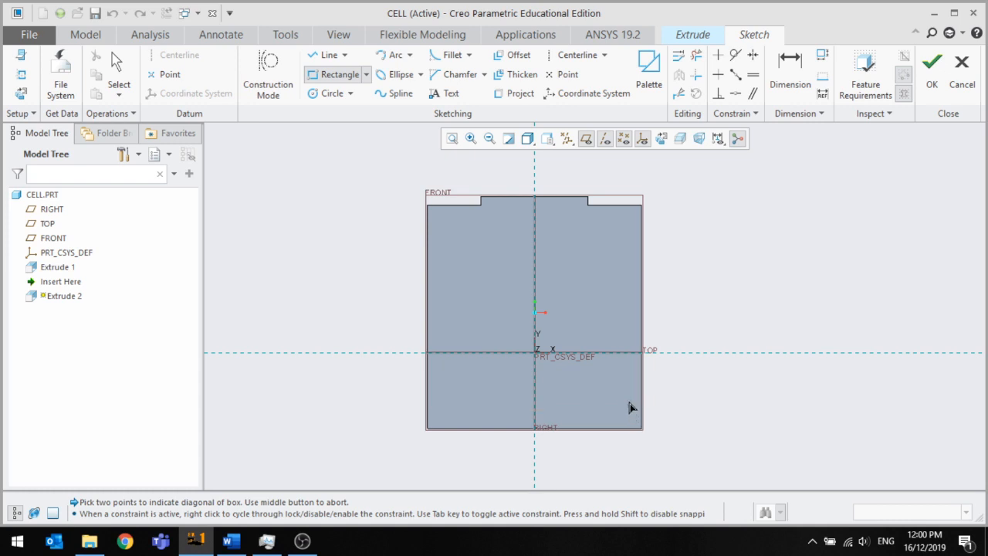
{"action": "scroll", "coordinate": [535, 223], "scroll_direction": "down", "scroll_amount": 2}
{"action": "scroll", "coordinate": [536, 381], "scroll_direction": "up", "scroll_amount": 2}
{"action": "scroll", "coordinate": [546, 417], "scroll_direction": "down", "scroll_amount": 3}
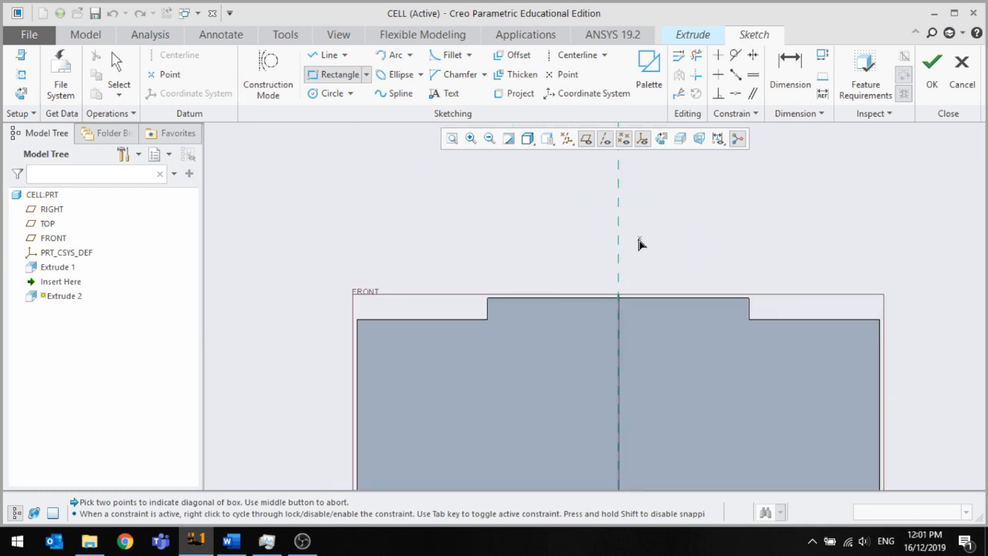
{"action": "scroll", "coordinate": [499, 239], "scroll_direction": "up", "scroll_amount": 3}
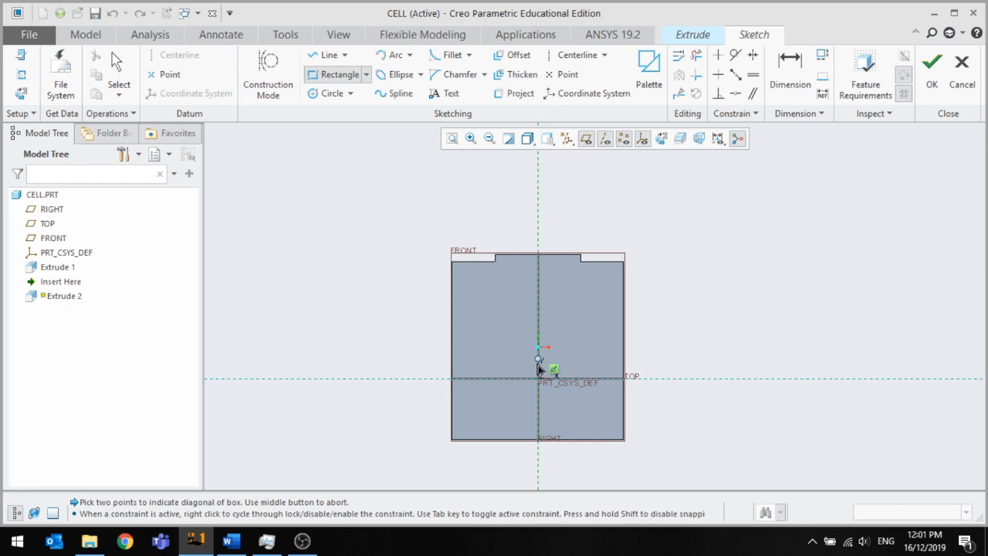
{"action": "scroll", "coordinate": [538, 365], "scroll_direction": "up", "scroll_amount": 1}
{"action": "scroll", "coordinate": [538, 366], "scroll_direction": "down", "scroll_amount": 1}
{"action": "scroll", "coordinate": [540, 368], "scroll_direction": "up", "scroll_amount": 3}
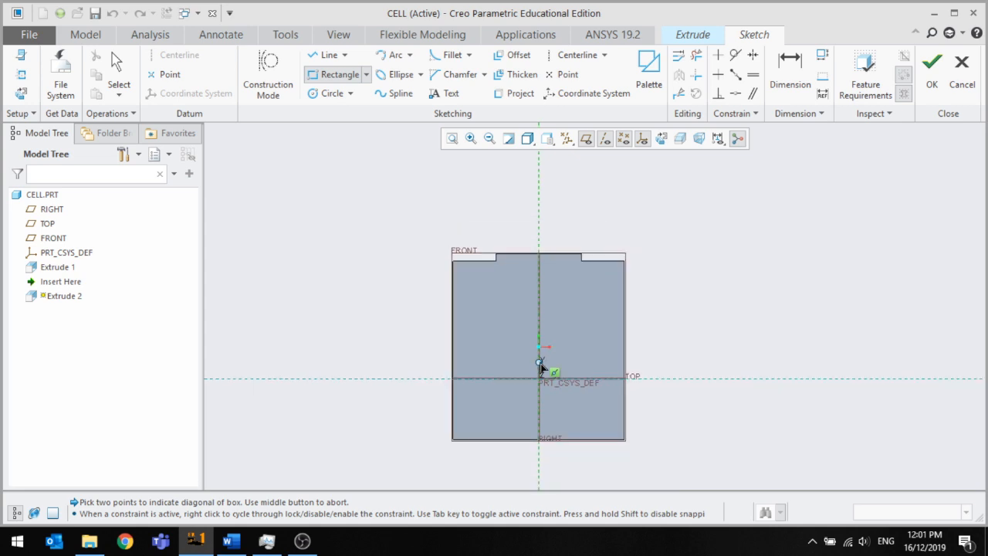
{"action": "scroll", "coordinate": [546, 383], "scroll_direction": "down", "scroll_amount": 3}
{"action": "scroll", "coordinate": [546, 387], "scroll_direction": "down", "scroll_amount": 1}
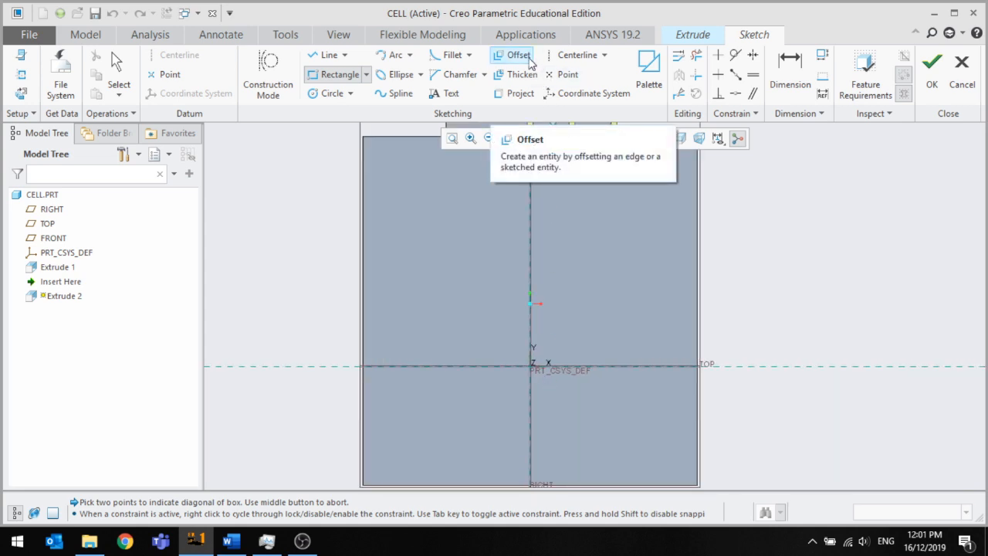
Offset the plate's complete outline inward with a value of -4, using a chain of edges converted to a loop
{"action": "left_click", "coordinate": [531, 61]}
{"action": "scroll", "coordinate": [496, 270], "scroll_direction": "up", "scroll_amount": 3}
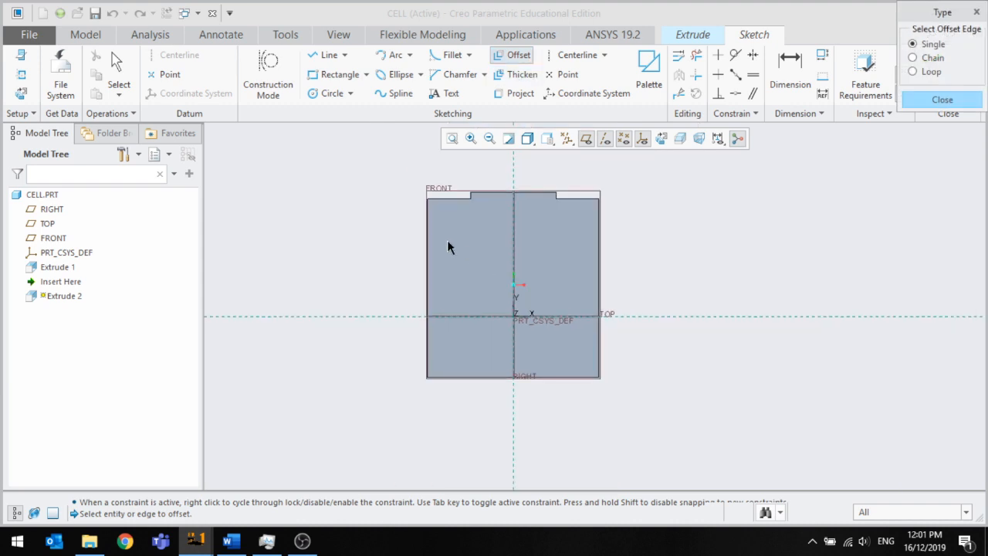
{"action": "left_click", "coordinate": [930, 59]}
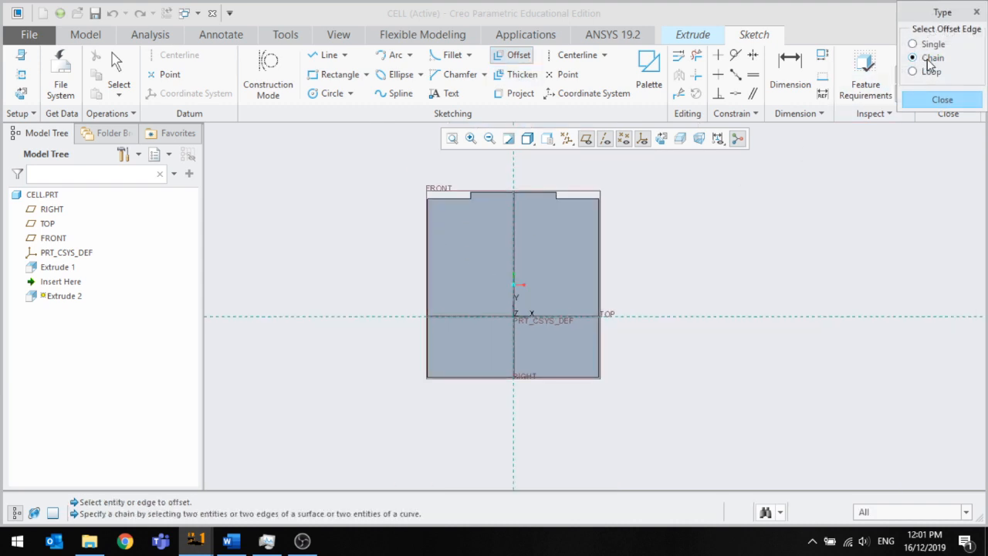
{"action": "left_click", "coordinate": [459, 201]}
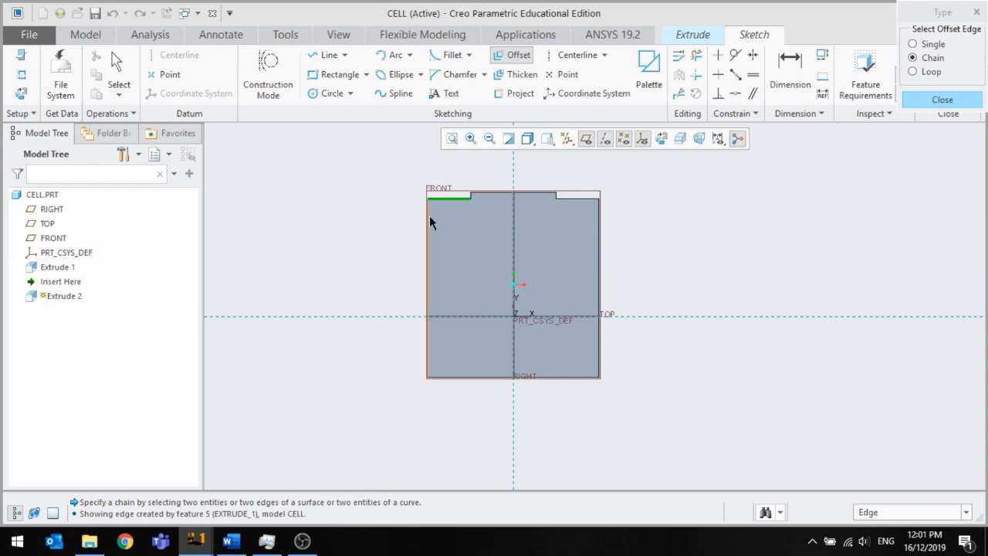
{"action": "left_click", "coordinate": [428, 215]}
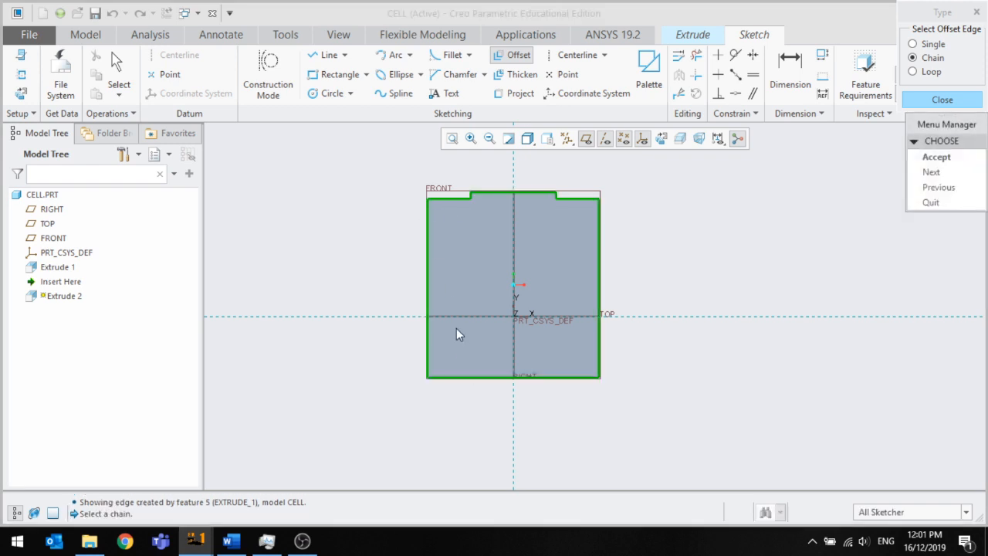
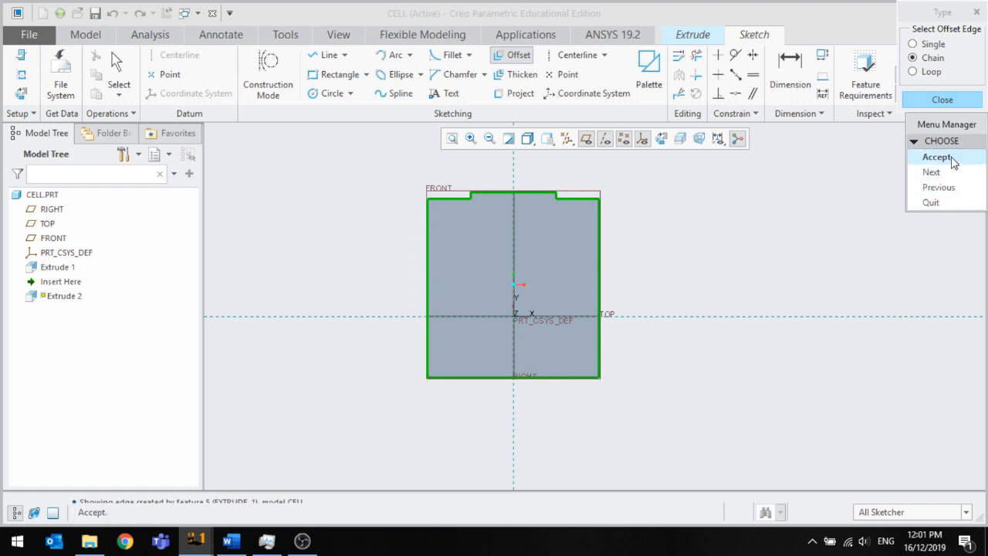
{"action": "left_click", "coordinate": [951, 159]}
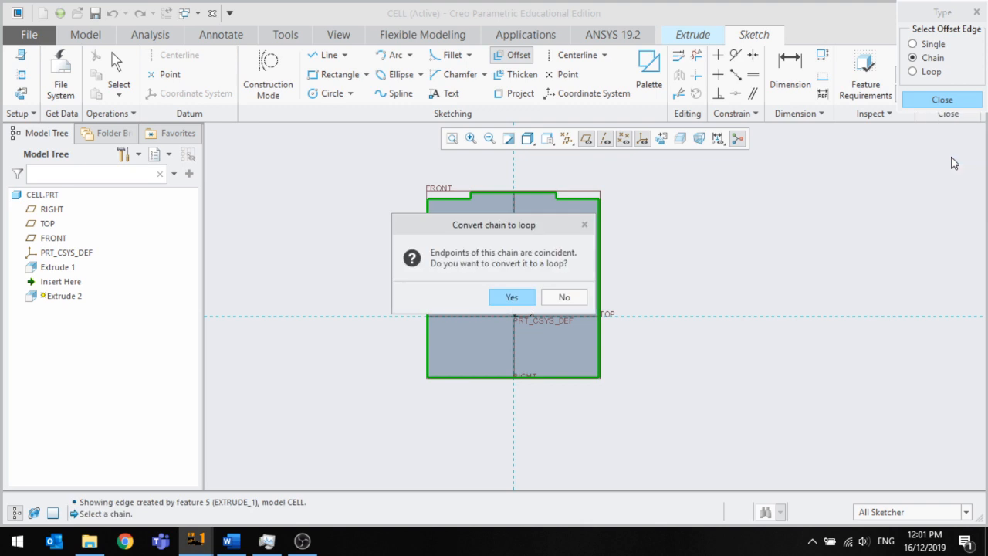
{"action": "left_click", "coordinate": [511, 299]}
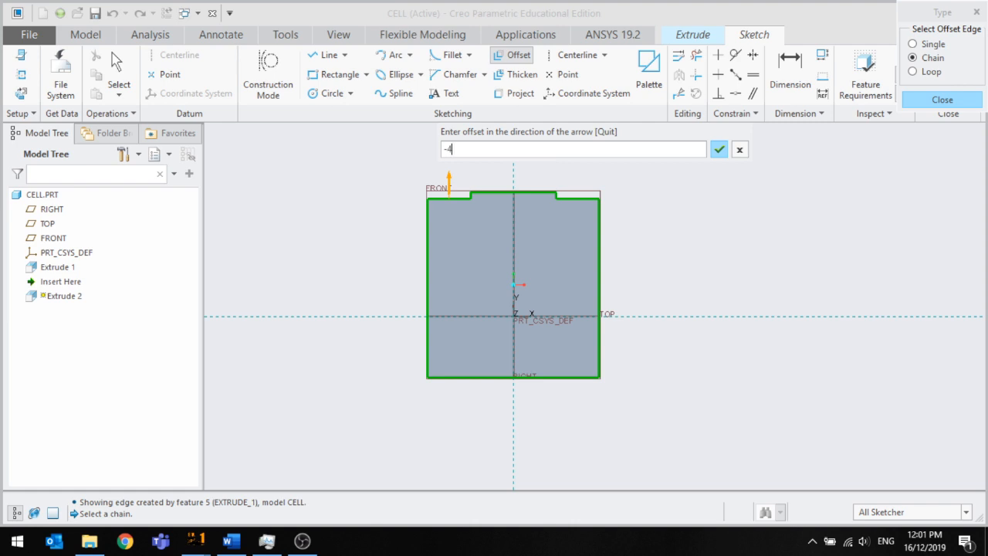
{"action": "key", "text": "Return"}
{"action": "scroll", "coordinate": [468, 167], "scroll_direction": "down", "scroll_amount": 4}
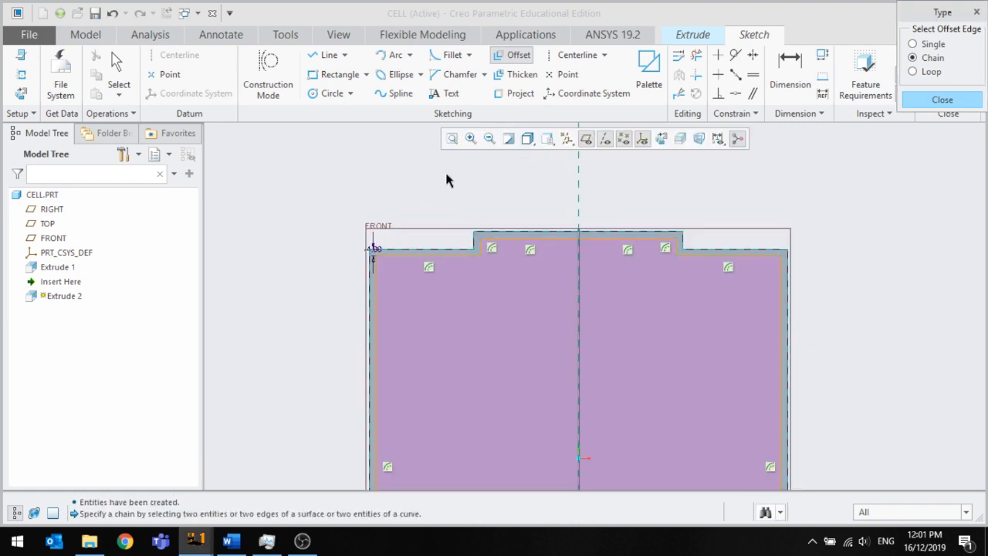
{"action": "scroll", "coordinate": [539, 250], "scroll_direction": "up", "scroll_amount": 2}
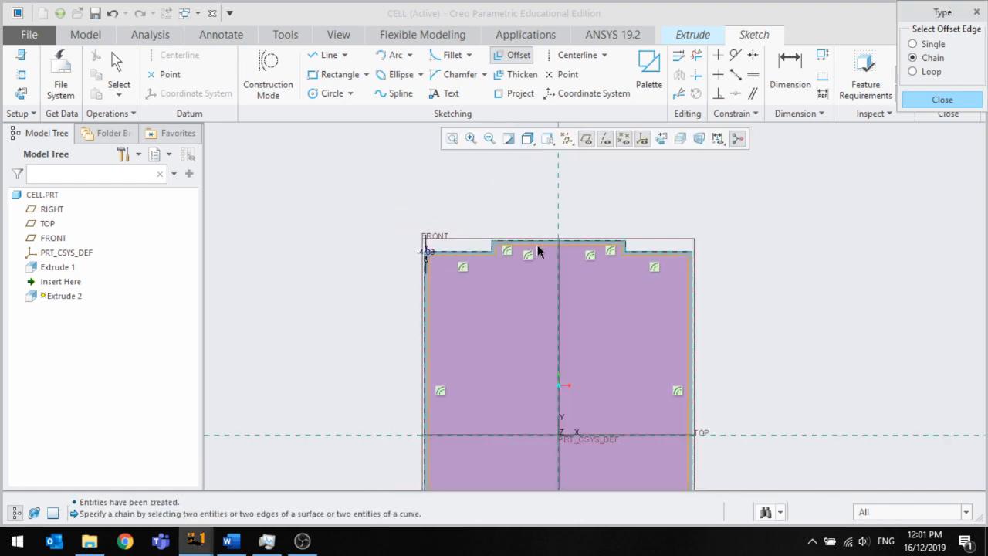
{"action": "scroll", "coordinate": [640, 262], "scroll_direction": "up", "scroll_amount": 2}
{"action": "scroll", "coordinate": [614, 390], "scroll_direction": "down", "scroll_amount": 3}
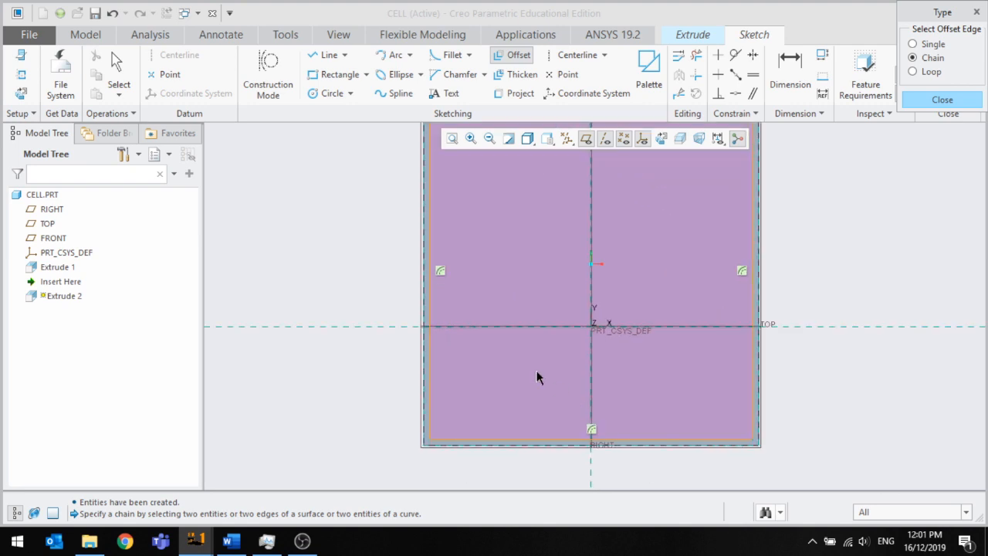
End the offset selection and complete the sketch of the inset plate outline for the second extrusion
{"action": "scroll", "coordinate": [533, 377], "scroll_direction": "up", "scroll_amount": 3}
{"action": "scroll", "coordinate": [557, 257], "scroll_direction": "down", "scroll_amount": 2}
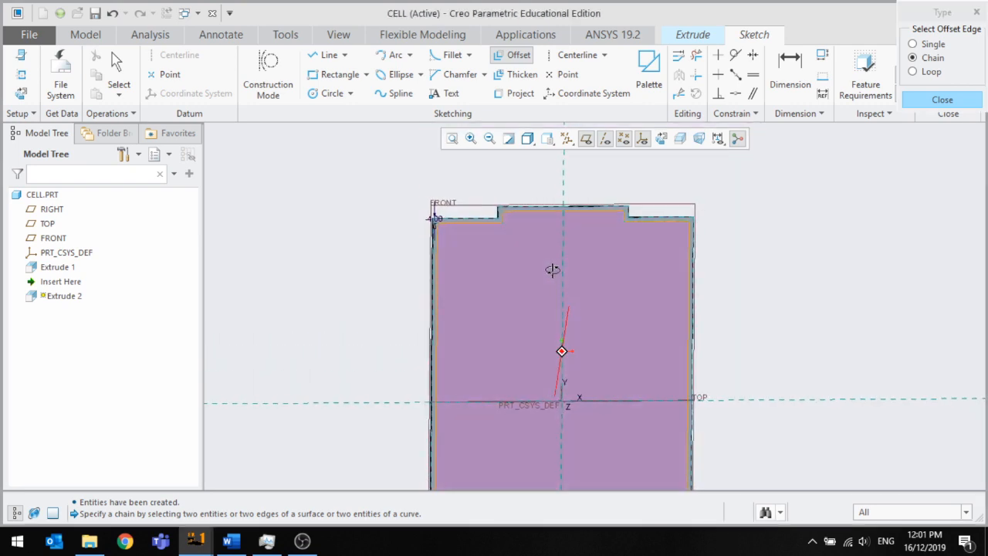
{"action": "left_click", "coordinate": [942, 100]}
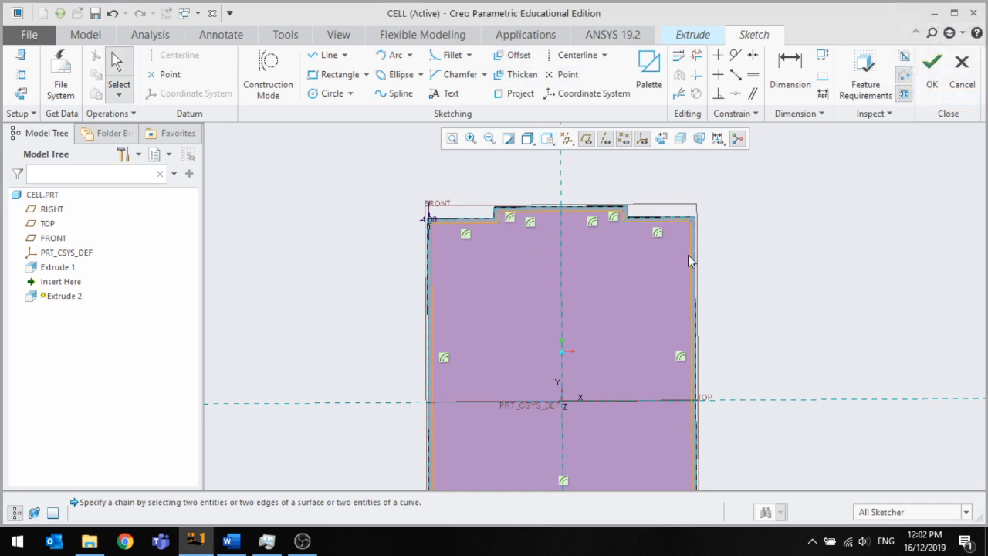
{"action": "scroll", "coordinate": [589, 212], "scroll_direction": "up", "scroll_amount": 3}
{"action": "middle_click_drag", "start_coordinate": [570, 213], "coordinate": [563, 226]}
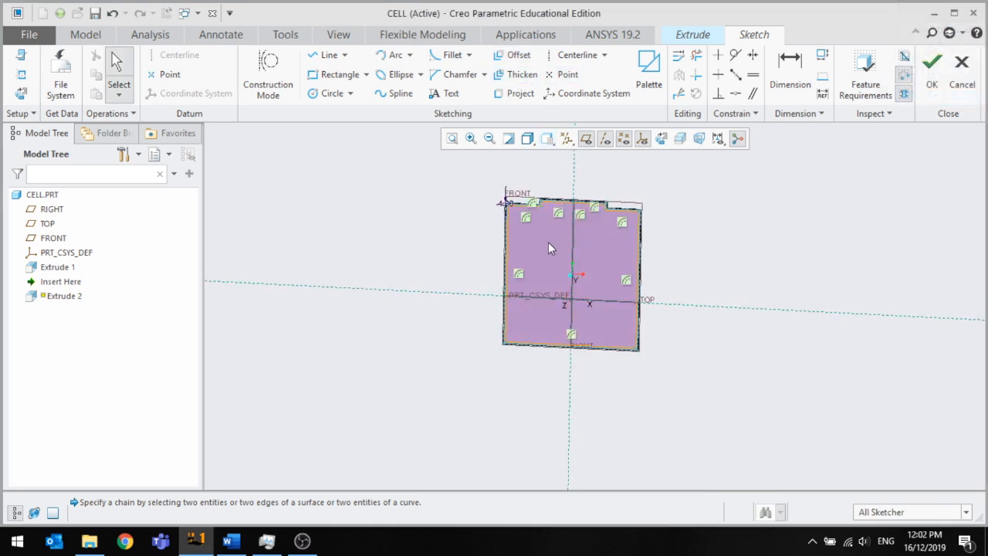
{"action": "scroll", "coordinate": [506, 288], "scroll_direction": "up", "scroll_amount": 3}
{"action": "scroll", "coordinate": [506, 289], "scroll_direction": "down", "scroll_amount": 5}
{"action": "scroll", "coordinate": [507, 290], "scroll_direction": "up", "scroll_amount": 1}
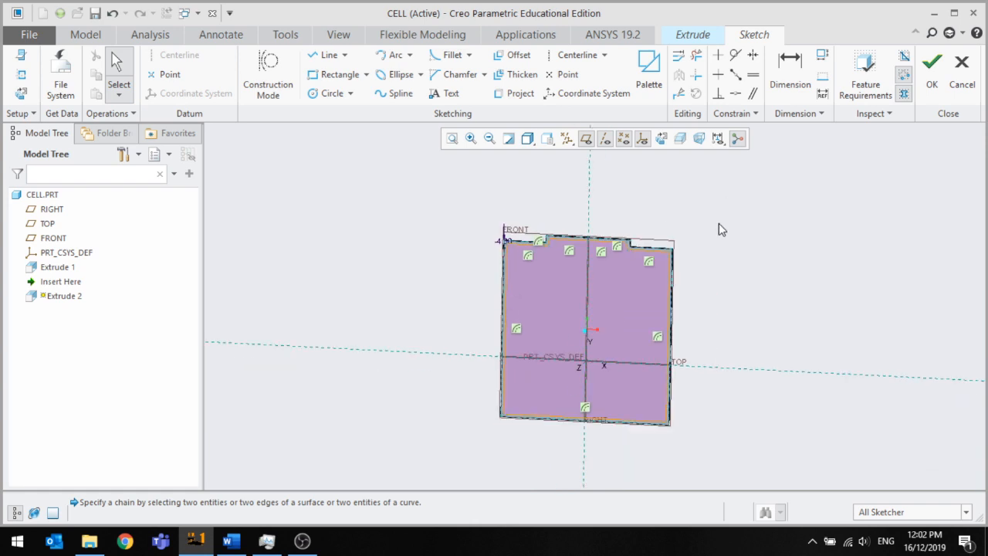
{"action": "middle_click_drag", "start_coordinate": [591, 359], "coordinate": [581, 314]}
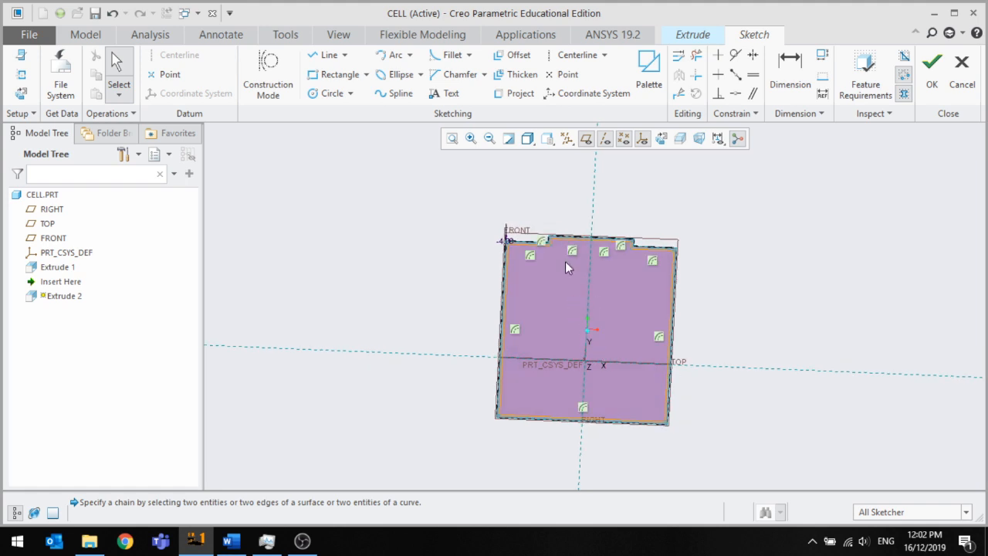
{"action": "scroll", "coordinate": [568, 264], "scroll_direction": "down", "scroll_amount": 2}
{"action": "left_click", "coordinate": [931, 74]}
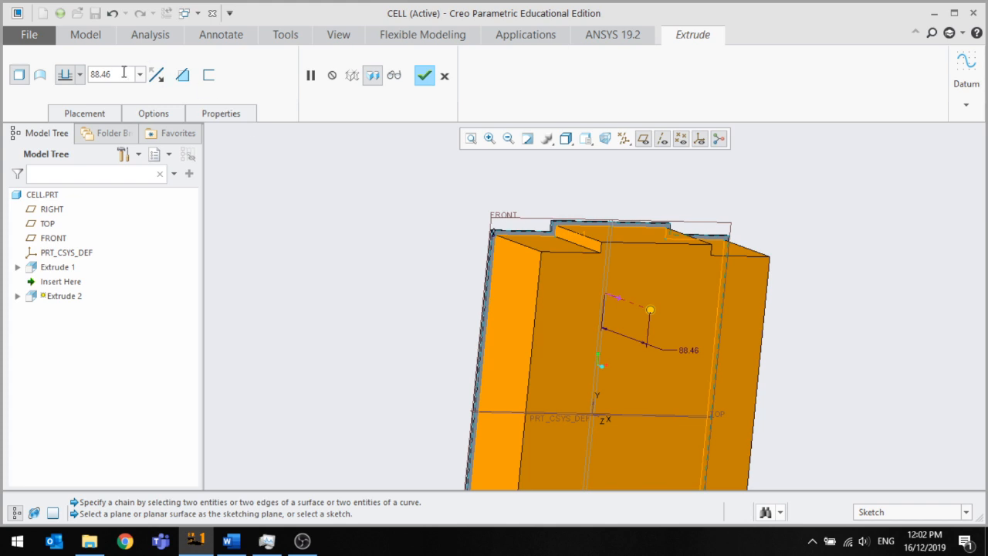
Extrude the inset outline to a depth of 4, complete the feature, and clear the selection
{"action": "double_click", "coordinate": [123, 72]}
{"action": "type", "text": "4"}
{"action": "key", "text": "Return"}
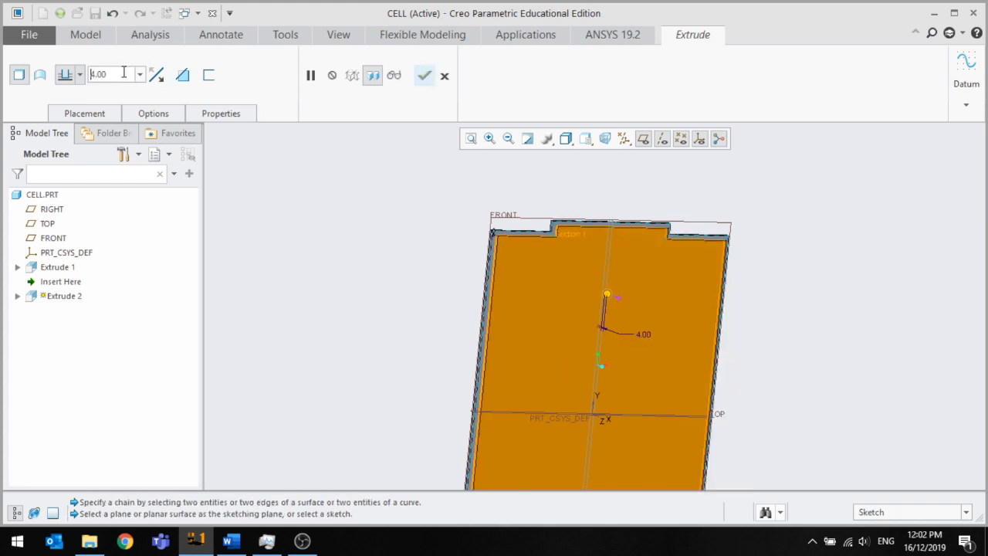
{"action": "mouse_move", "coordinate": [533, 285]}
{"action": "middle_mouse_down"}
{"action": "mouse_move", "coordinate": [581, 312]}
{"action": "mouse_move", "coordinate": [542, 293]}
{"action": "middle_mouse_up"}
{"action": "left_click", "coordinate": [424, 76]}
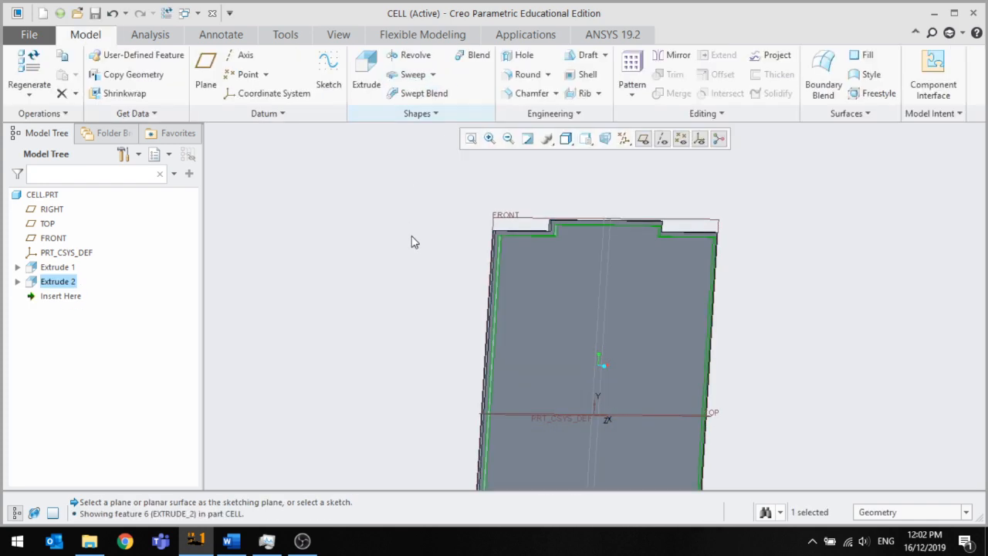
{"action": "middle_click_drag", "start_coordinate": [410, 238], "coordinate": [458, 258]}
{"action": "left_click", "coordinate": [423, 259]}
{"action": "scroll", "coordinate": [347, 306], "scroll_direction": "down", "scroll_amount": 3}
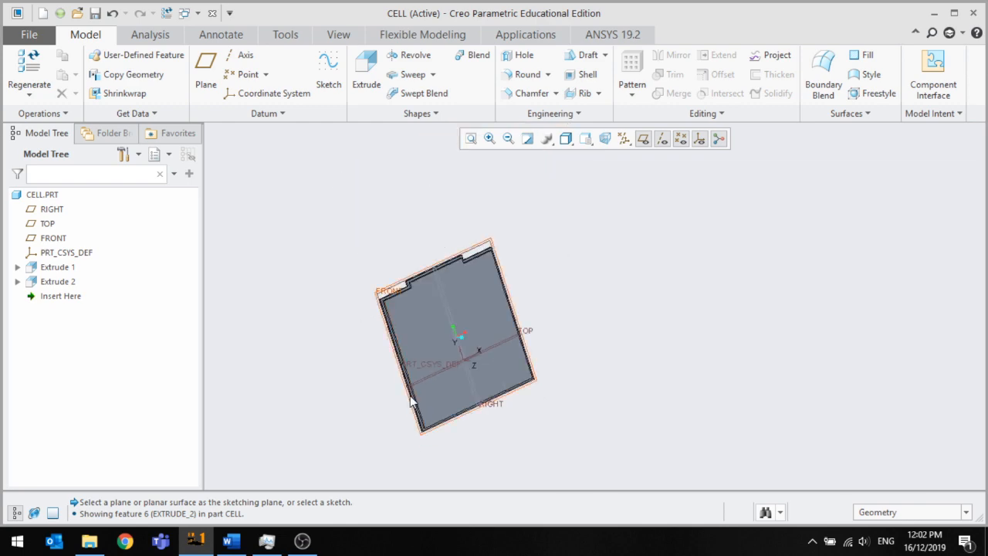
{"action": "scroll", "coordinate": [412, 388], "scroll_direction": "up", "scroll_amount": 6}
{"action": "mouse_move", "coordinate": [413, 328]}
{"action": "middle_mouse_down"}
{"action": "mouse_move", "coordinate": [628, 341]}
{"action": "mouse_move", "coordinate": [642, 317]}
{"action": "mouse_move", "coordinate": [591, 313]}
{"action": "mouse_move", "coordinate": [663, 326]}
{"action": "mouse_move", "coordinate": [591, 295]}
{"action": "mouse_move", "coordinate": [542, 296]}
{"action": "middle_mouse_up"}
{"action": "scroll", "coordinate": [544, 309], "scroll_direction": "down", "scroll_amount": 3}
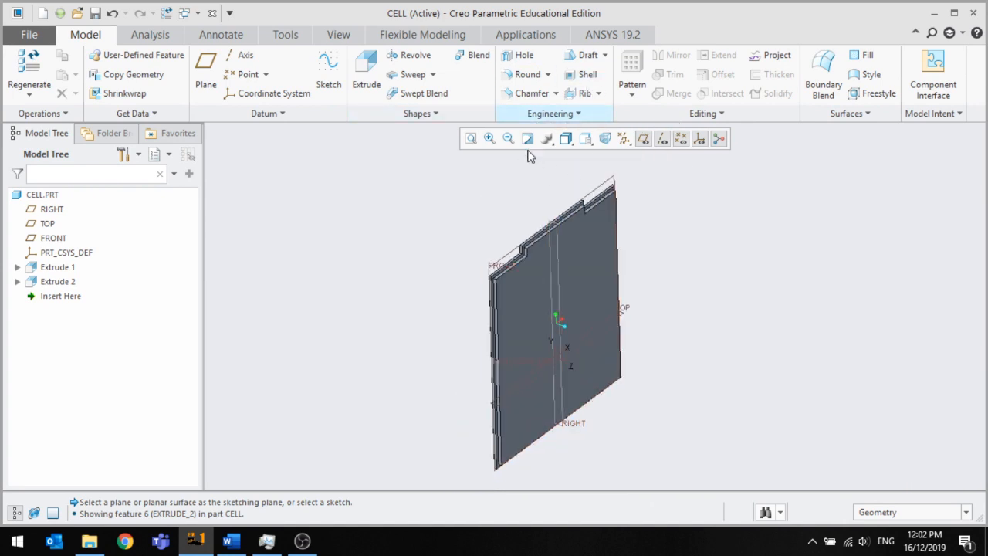
{"action": "left_click", "coordinate": [586, 287]}
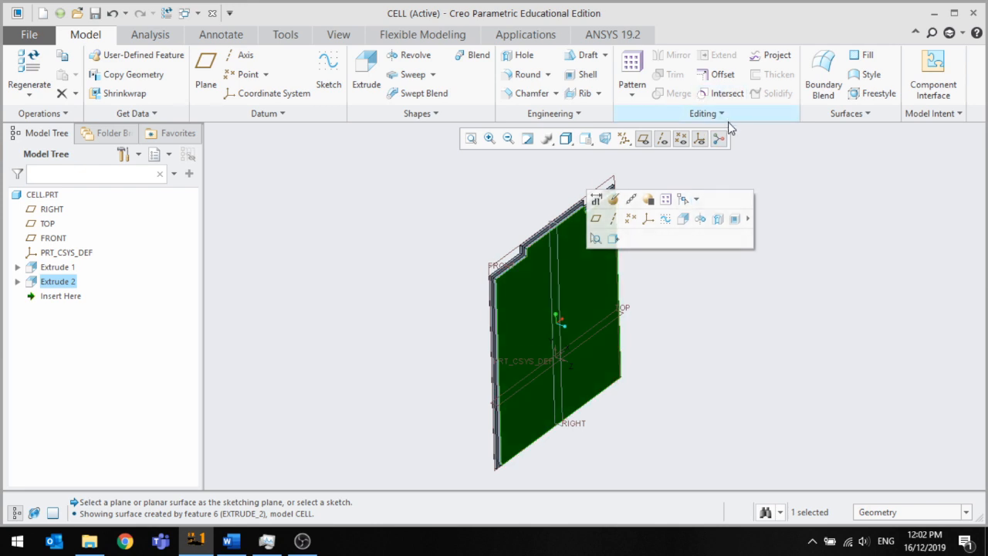
{"action": "left_click", "coordinate": [485, 214]}
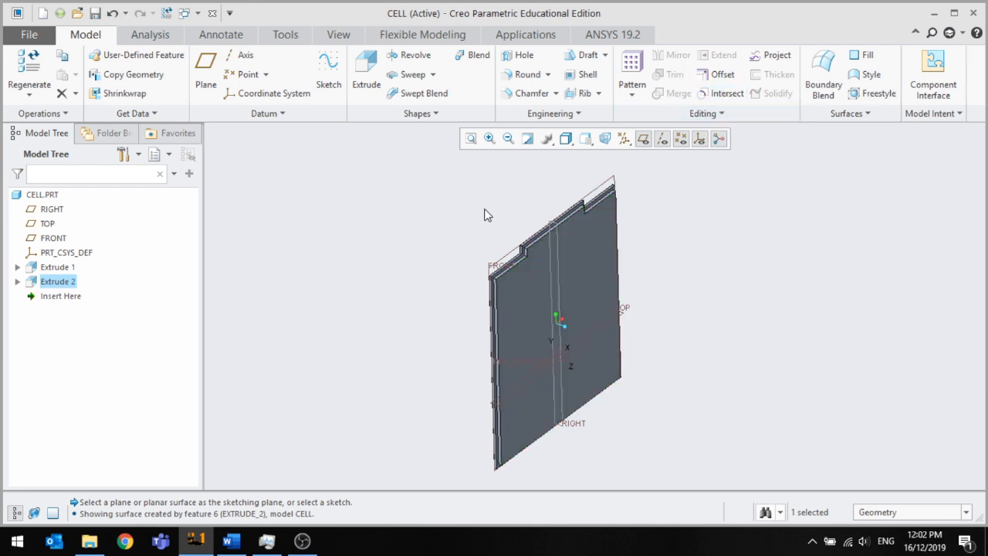
{"action": "left_click", "coordinate": [574, 234]}
{"action": "left_click", "coordinate": [574, 230]}
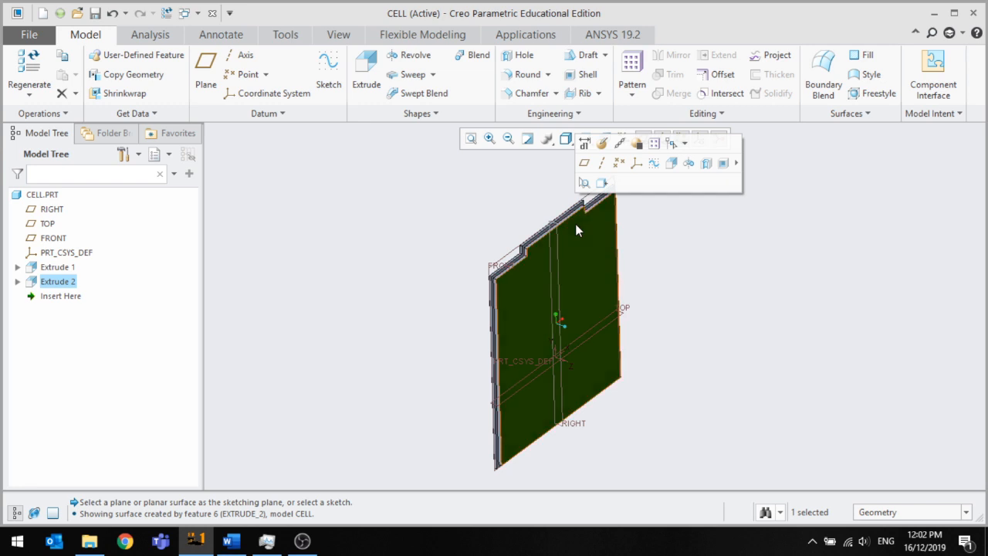
{"action": "scroll", "coordinate": [557, 223], "scroll_direction": "down", "scroll_amount": 3}
{"action": "left_click", "coordinate": [567, 214]}
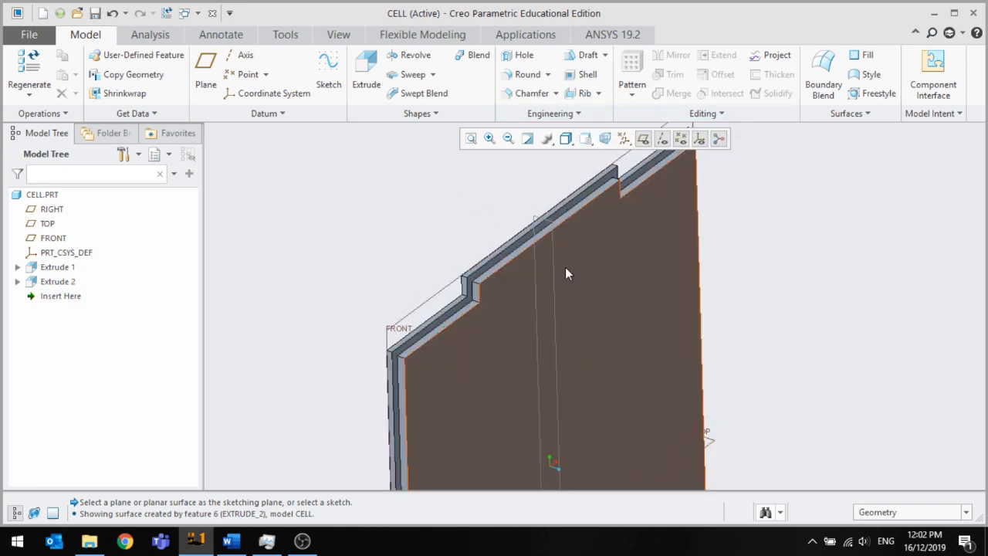
{"action": "scroll", "coordinate": [565, 262], "scroll_direction": "up", "scroll_amount": 2}
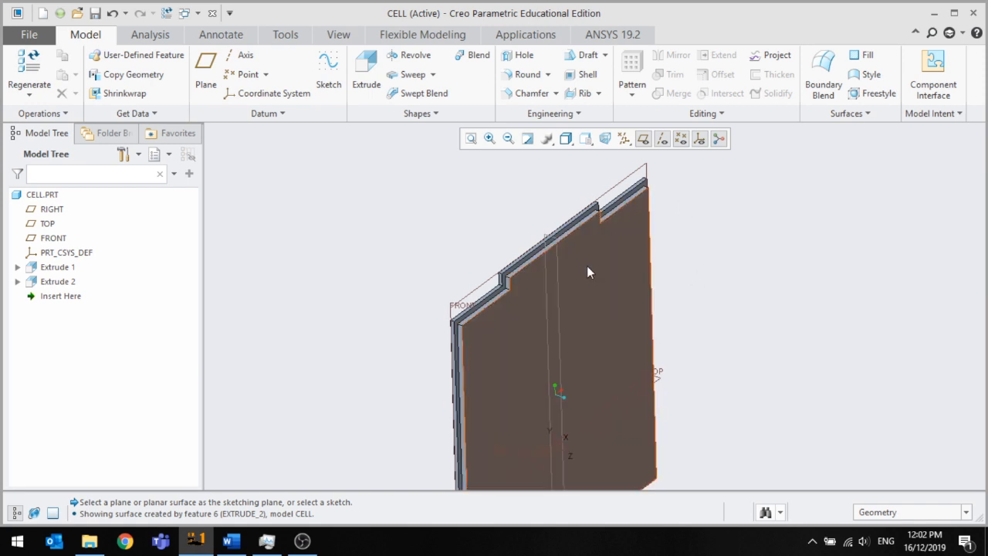
{"action": "left_click", "coordinate": [587, 267]}
{"action": "left_click", "coordinate": [404, 245]}
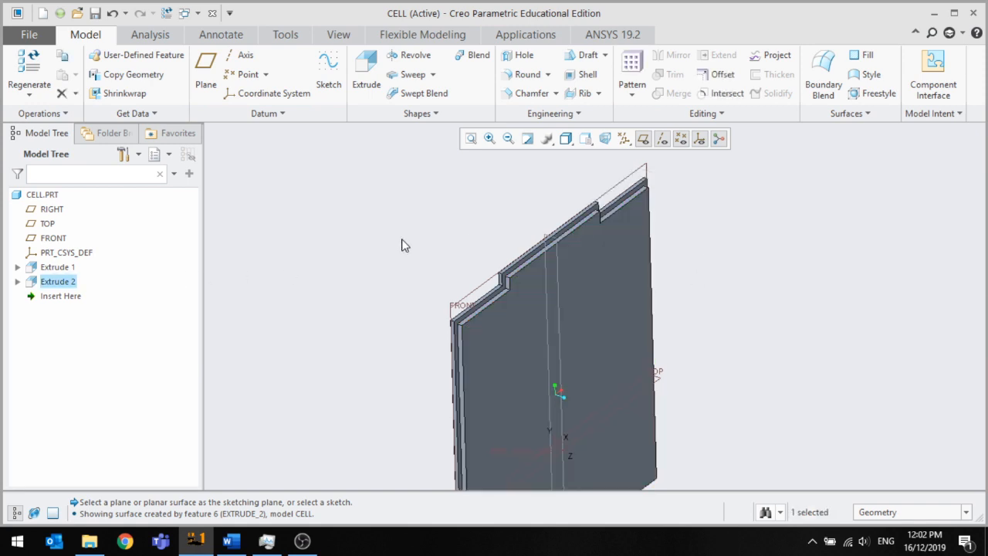
{"action": "left_click", "coordinate": [57, 282]}
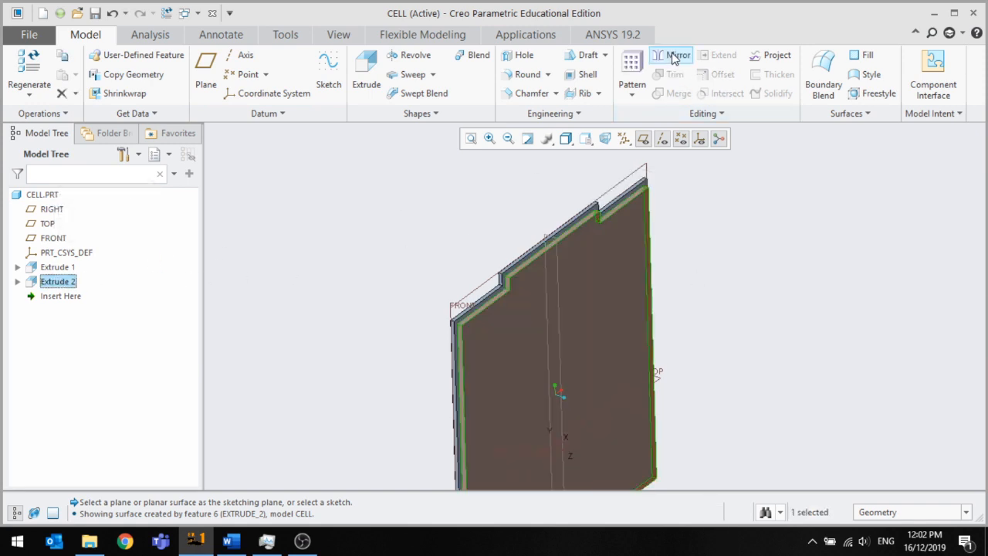
{"action": "left_click", "coordinate": [412, 205]}
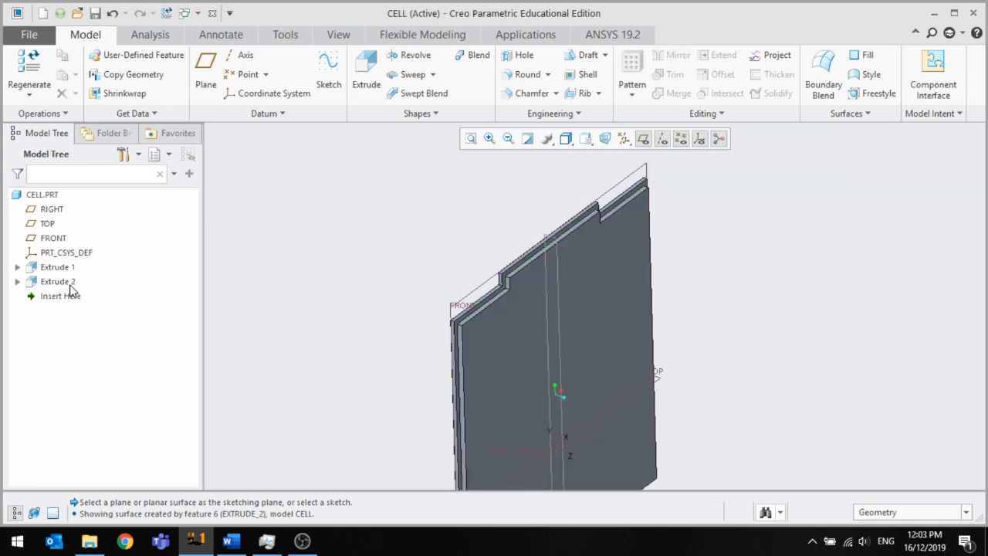
Mirror the second extrusion about the FRONT datum plane onto the opposite side of the plate
{"action": "left_click", "coordinate": [57, 283]}
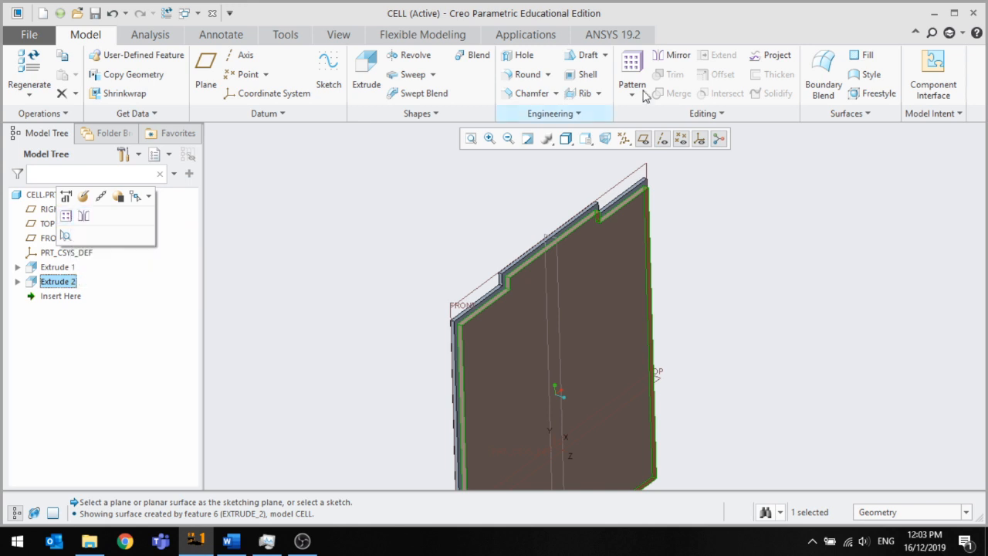
{"action": "left_click", "coordinate": [58, 284]}
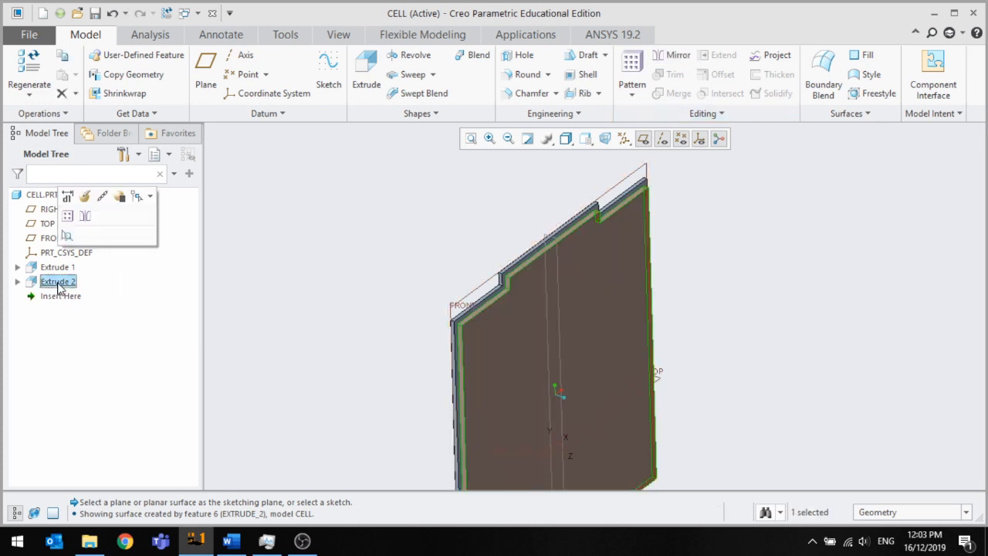
{"action": "left_click", "coordinate": [85, 218]}
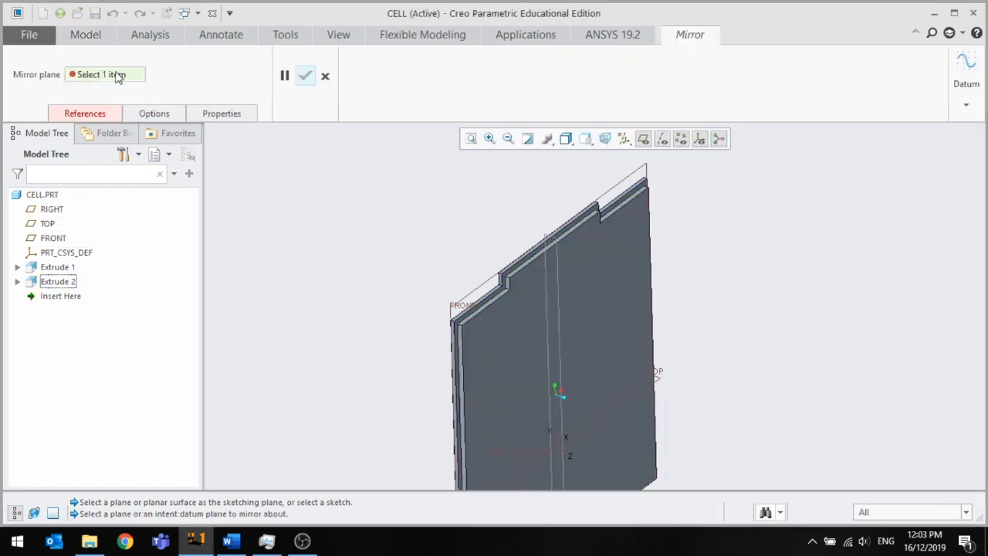
{"action": "scroll", "coordinate": [560, 328], "scroll_direction": "down", "scroll_amount": 3}
{"action": "middle_click_drag", "start_coordinate": [470, 306], "coordinate": [496, 303]}
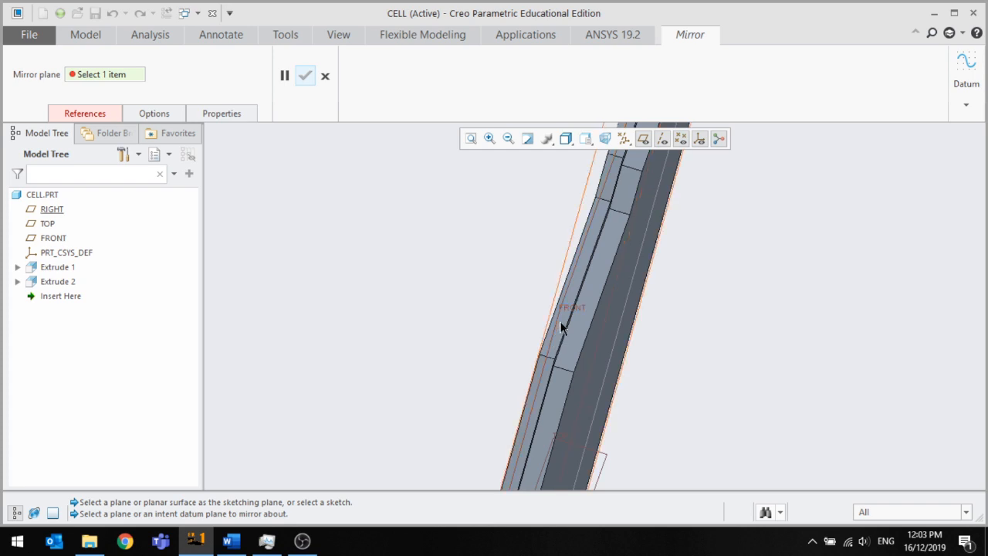
{"action": "left_click", "coordinate": [560, 321]}
{"action": "middle_click_drag", "start_coordinate": [564, 330], "coordinate": [494, 309]}
{"action": "left_click", "coordinate": [306, 76]}
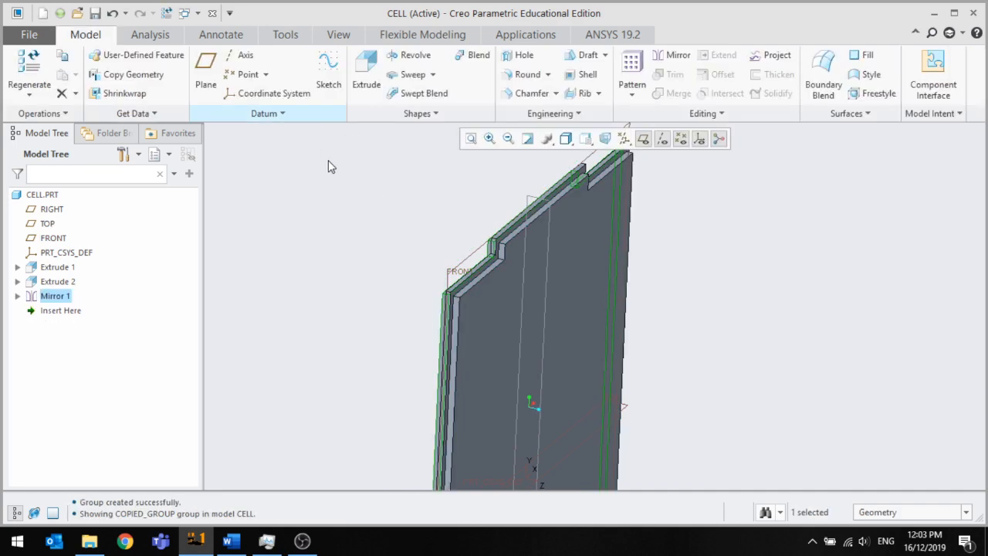
Examine both large faces of the plate, the mirrored inset layer and the stepped border along the edges
{"action": "middle_click_drag", "start_coordinate": [396, 265], "coordinate": [463, 316]}
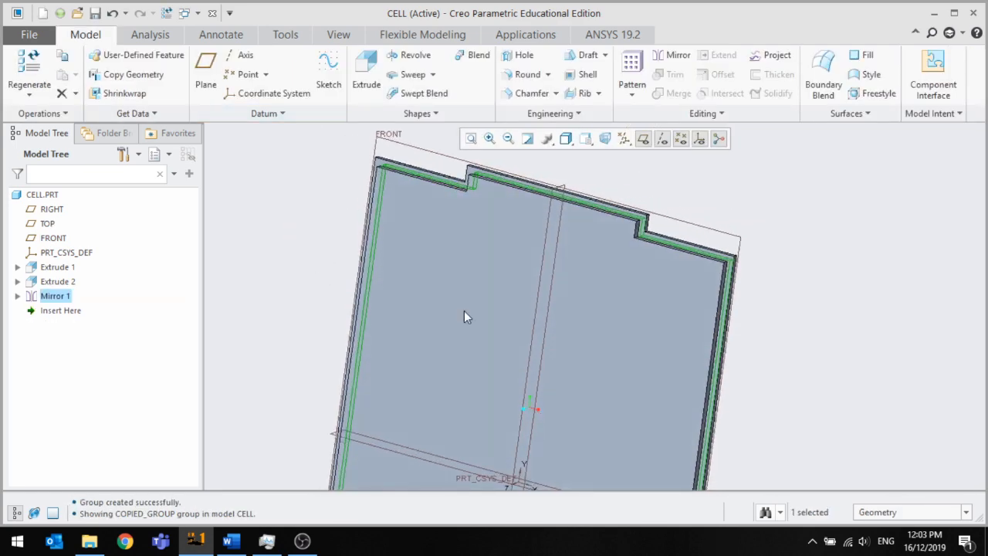
{"action": "left_click", "coordinate": [848, 265]}
{"action": "scroll", "coordinate": [793, 270], "scroll_direction": "down", "scroll_amount": 4}
{"action": "scroll", "coordinate": [793, 271], "scroll_direction": "up", "scroll_amount": 4}
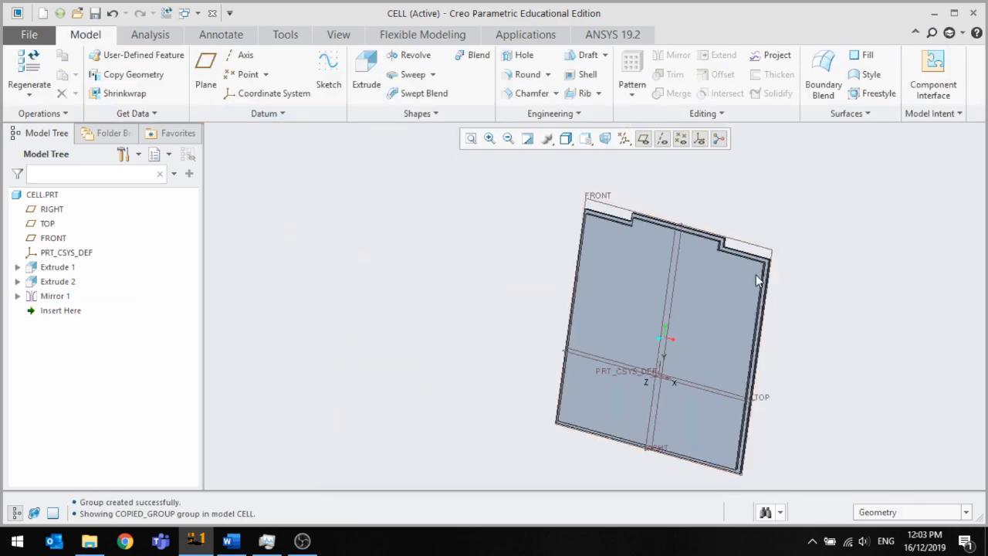
{"action": "middle_click_drag", "start_coordinate": [651, 291], "coordinate": [662, 390]}
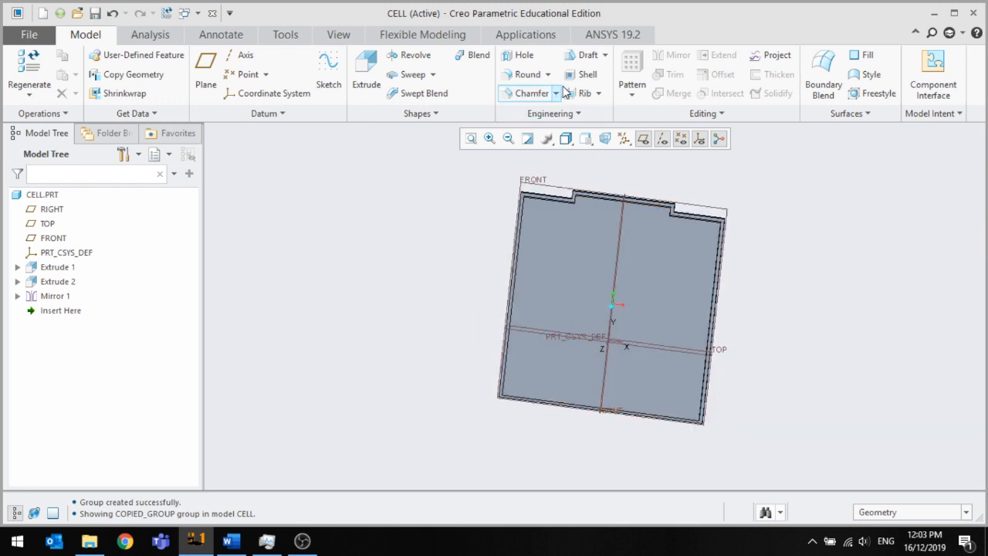
{"action": "scroll", "coordinate": [672, 176], "scroll_direction": "up", "scroll_amount": 4}
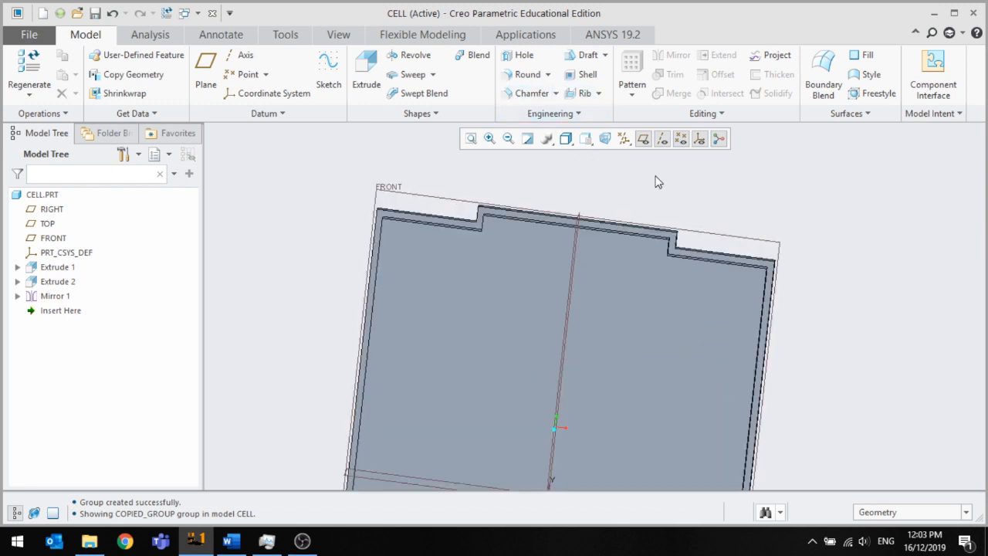
{"action": "middle_click_drag", "start_coordinate": [655, 181], "coordinate": [623, 217]}
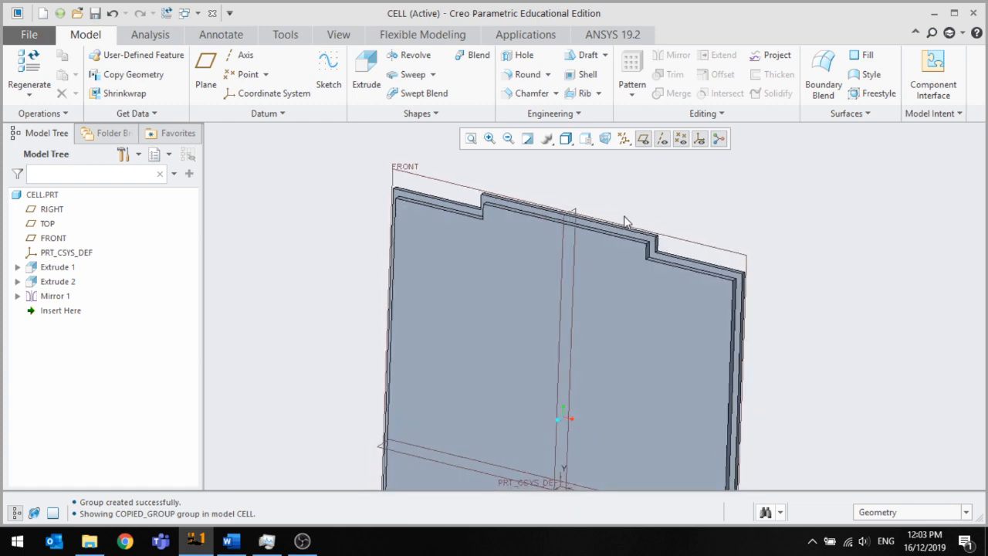
{"action": "scroll", "coordinate": [504, 216], "scroll_direction": "down", "scroll_amount": 2}
{"action": "middle_click_drag", "start_coordinate": [504, 220], "coordinate": [567, 237]}
{"action": "scroll", "coordinate": [524, 232], "scroll_direction": "up", "scroll_amount": 4}
{"action": "scroll", "coordinate": [465, 246], "scroll_direction": "down", "scroll_amount": 3}
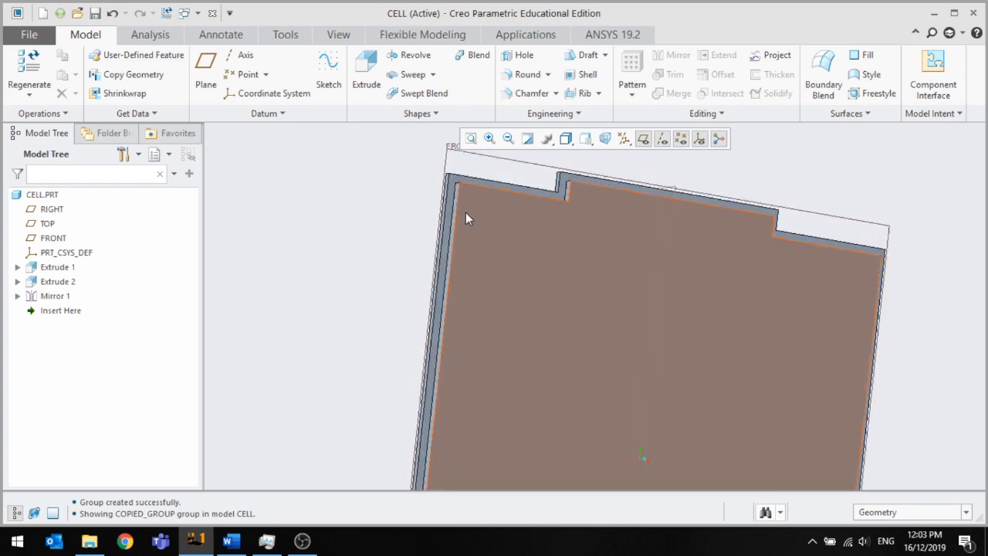
{"action": "scroll", "coordinate": [472, 210], "scroll_direction": "up", "scroll_amount": 3}
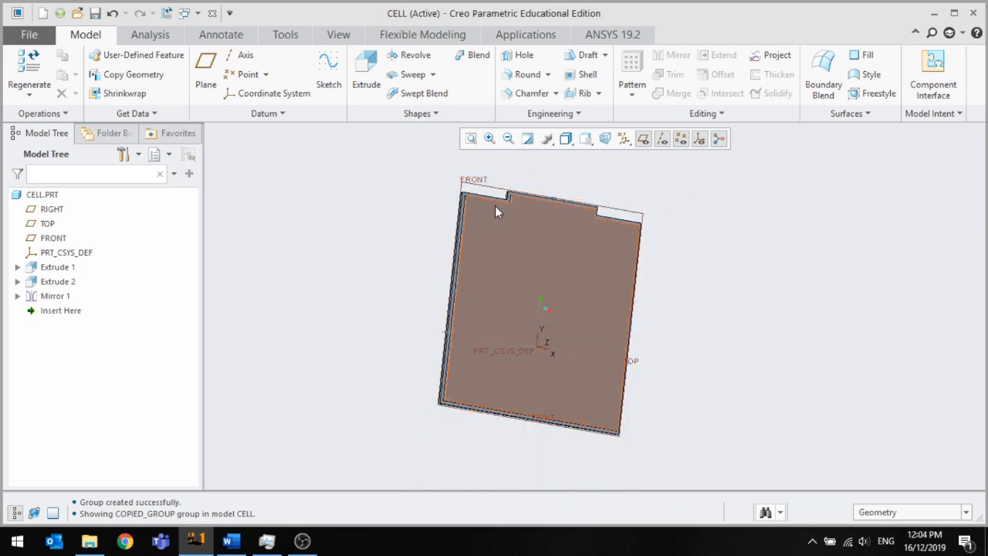
{"action": "scroll", "coordinate": [496, 201], "scroll_direction": "down", "scroll_amount": 5}
{"action": "middle_click_drag", "start_coordinate": [509, 219], "coordinate": [466, 247]}
{"action": "scroll", "coordinate": [468, 224], "scroll_direction": "down", "scroll_amount": 2}
{"action": "scroll", "coordinate": [469, 251], "scroll_direction": "up", "scroll_amount": 4}
{"action": "scroll", "coordinate": [447, 307], "scroll_direction": "down", "scroll_amount": 3}
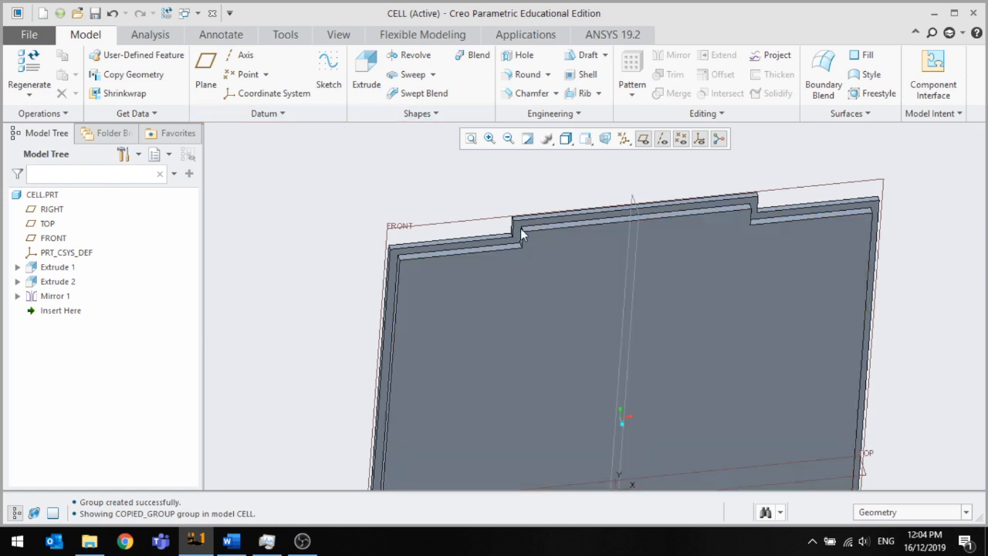
{"action": "scroll", "coordinate": [357, 183], "scroll_direction": "up", "scroll_amount": 3}
{"action": "middle_click_drag", "start_coordinate": [357, 183], "coordinate": [384, 222]}
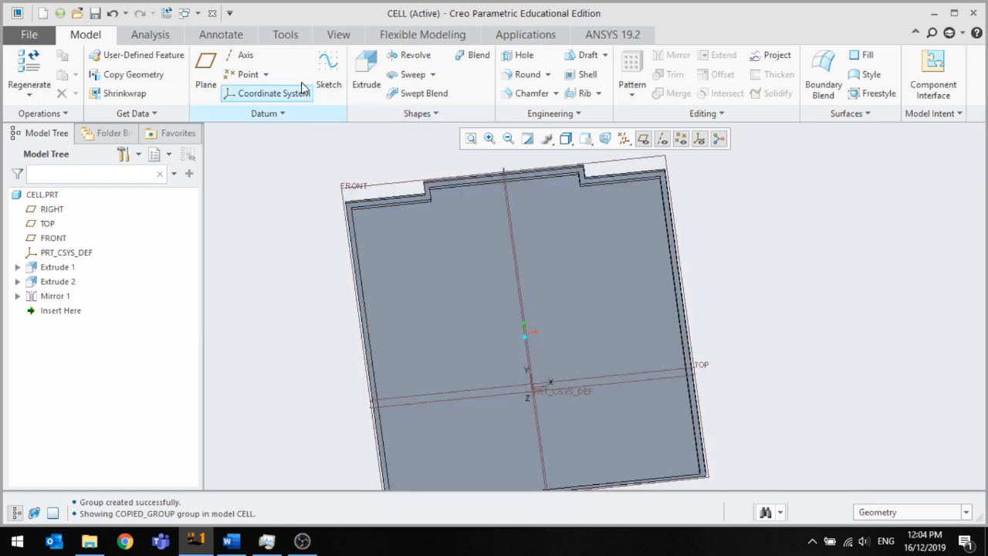
Start an extrusion on the inset face and sketch a small horizontal rectangle about 25 wide near its upper-left corner
{"action": "left_click", "coordinate": [360, 87]}
{"action": "left_click", "coordinate": [403, 239]}
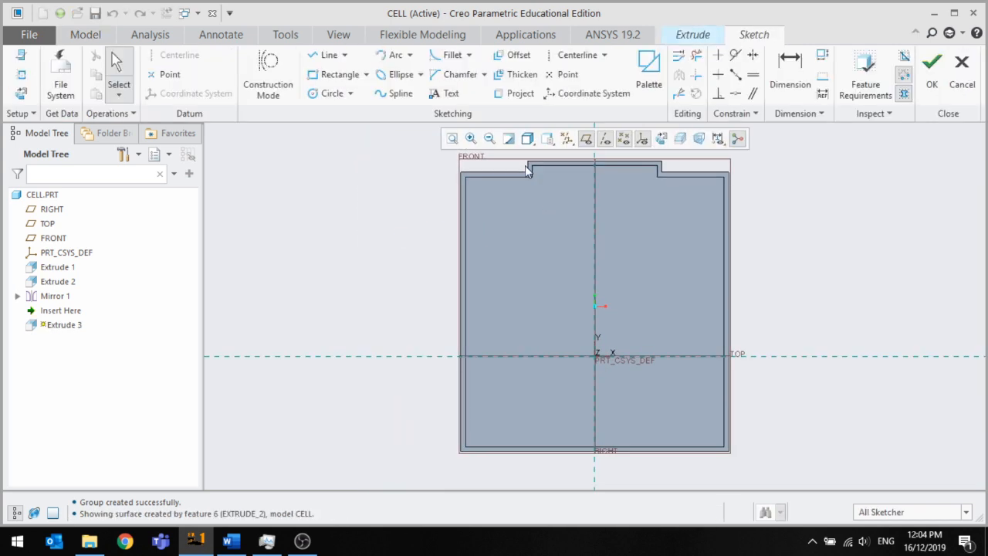
{"action": "scroll", "coordinate": [525, 166], "scroll_direction": "down", "scroll_amount": 5}
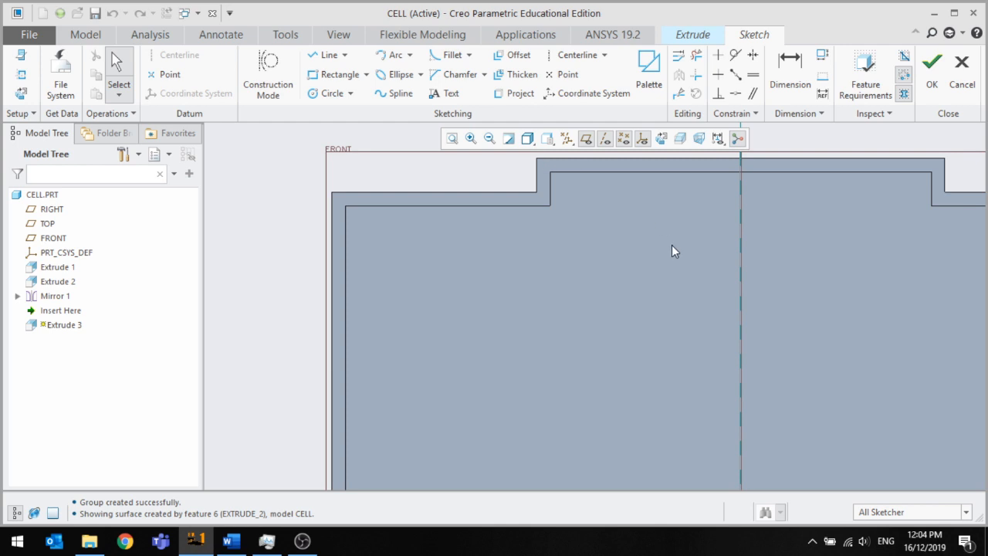
{"action": "left_click", "coordinate": [333, 75]}
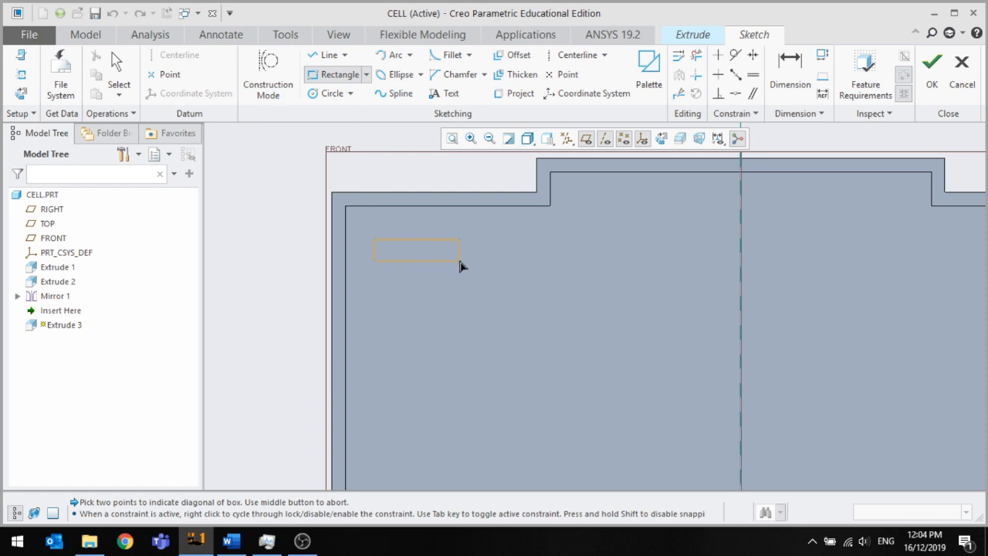
{"action": "scroll", "coordinate": [424, 282], "scroll_direction": "up", "scroll_amount": 2}
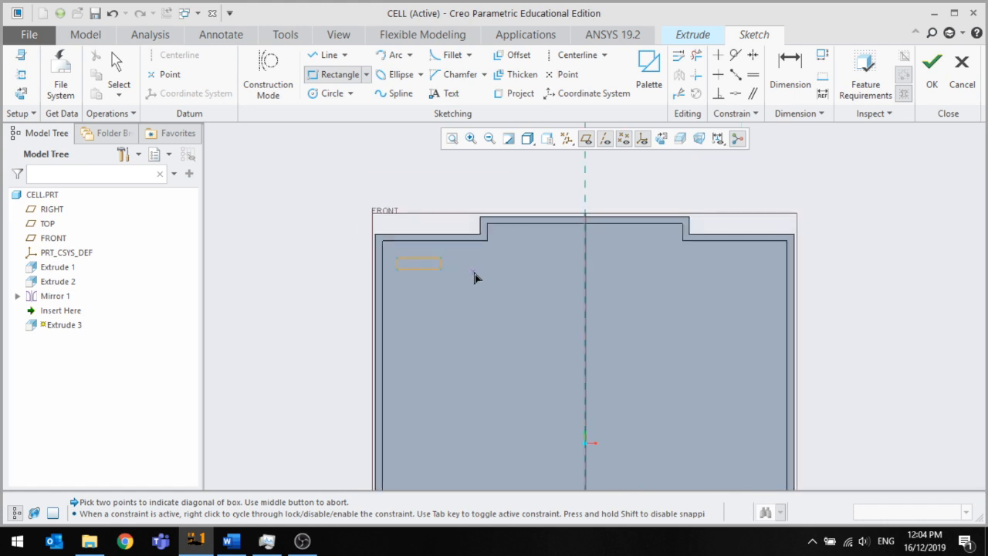
{"action": "scroll", "coordinate": [475, 279], "scroll_direction": "down", "scroll_amount": 3}
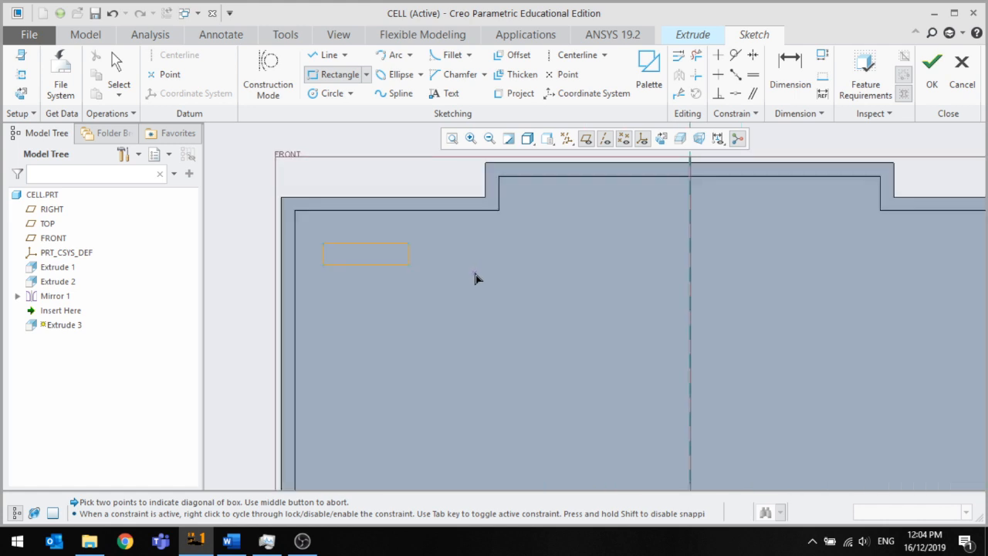
{"action": "left_click", "coordinate": [409, 264]}
{"action": "left_click", "coordinate": [930, 77]}
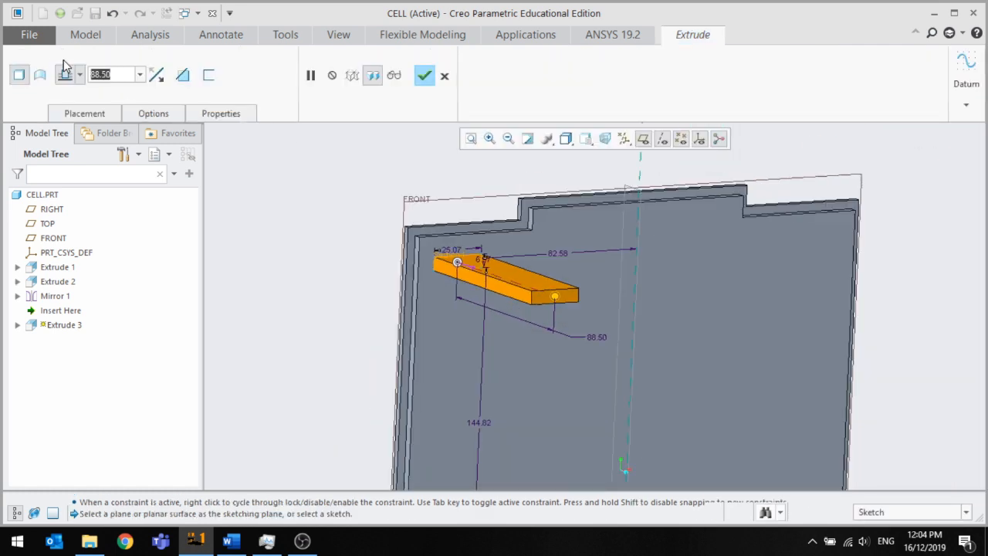
Extrude the small rectangle to a depth of 2 and complete the feature
{"action": "type", "text": "2"}
{"action": "key", "text": "Return"}
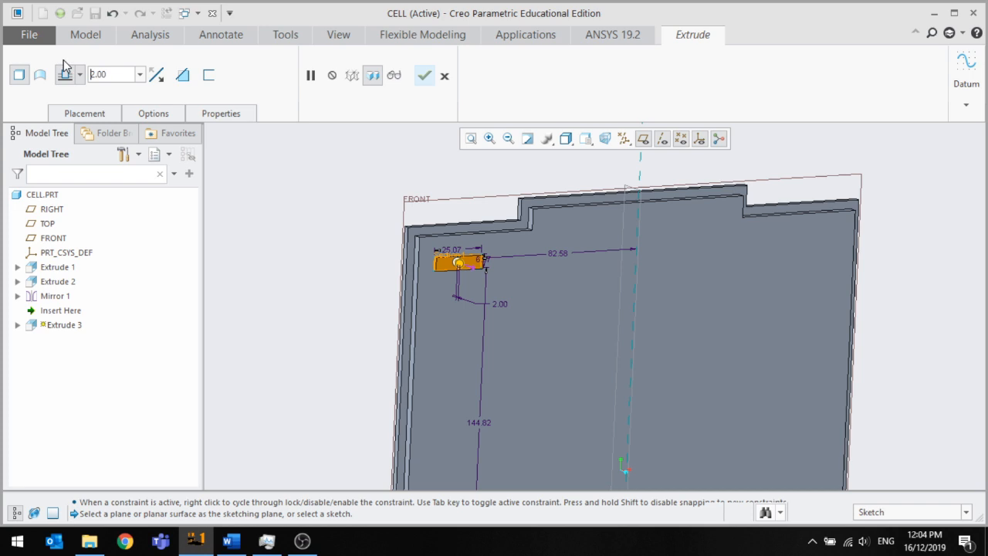
{"action": "left_click", "coordinate": [431, 75]}
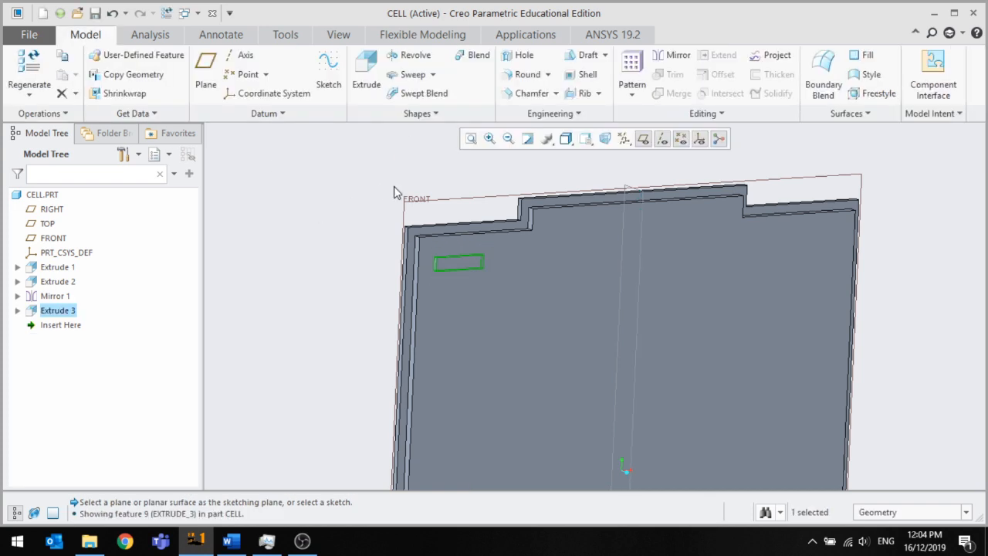
Start a Direction pattern of the small rectangular extrusion, using the inset's long left edge as the first direction
{"action": "left_click", "coordinate": [630, 68]}
{"action": "middle_click_drag", "start_coordinate": [342, 210], "coordinate": [330, 204]}
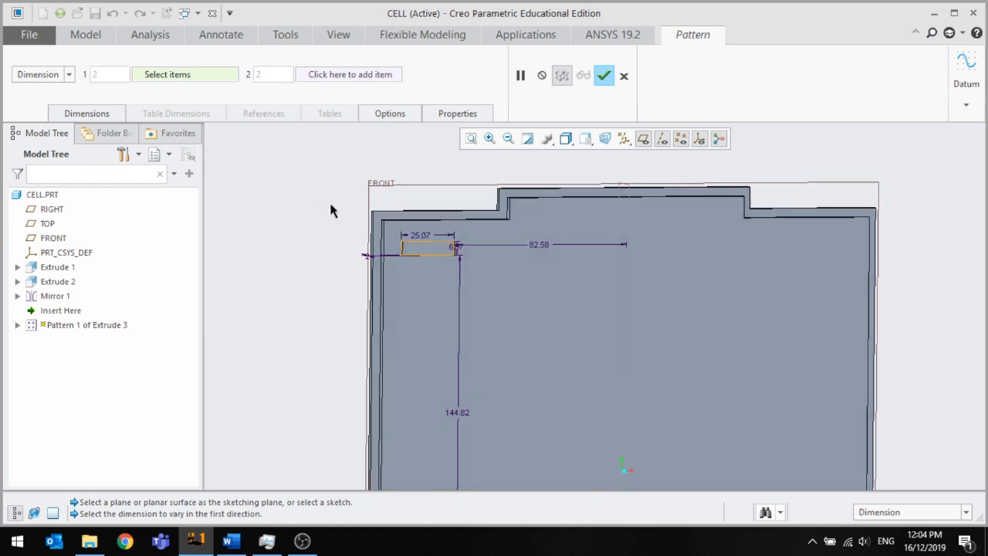
{"action": "left_click", "coordinate": [69, 74]}
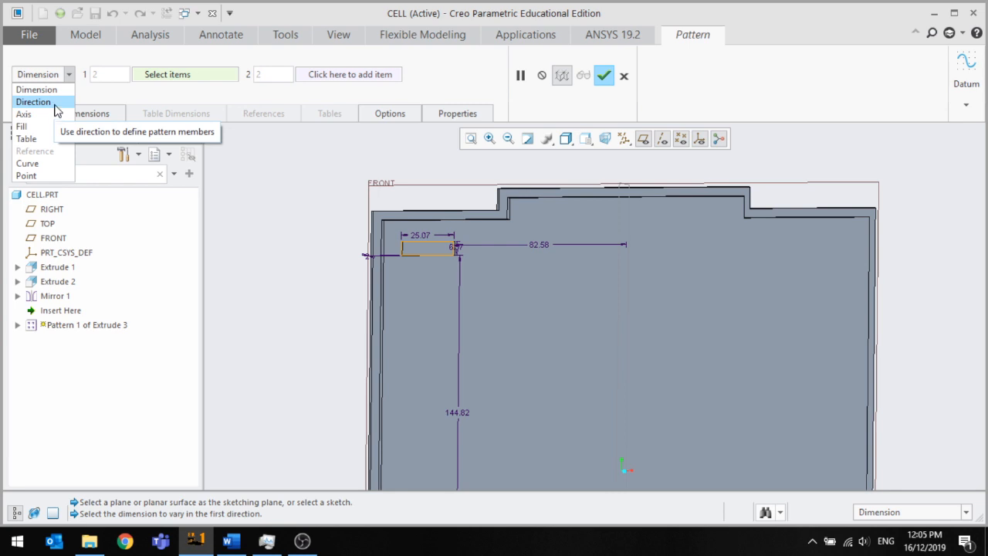
{"action": "left_click", "coordinate": [46, 102]}
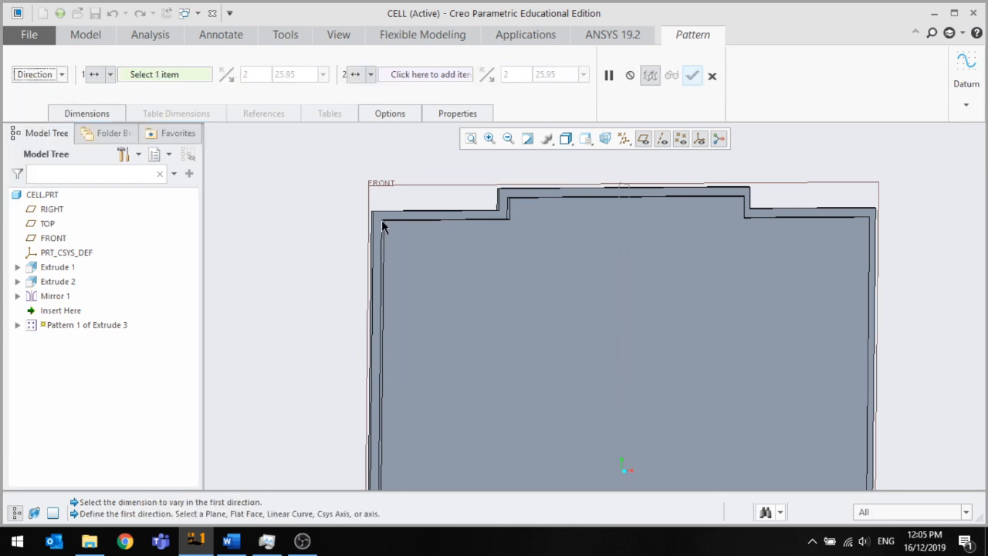
{"action": "scroll", "coordinate": [392, 223], "scroll_direction": "down", "scroll_amount": 3}
{"action": "scroll", "coordinate": [401, 235], "scroll_direction": "up", "scroll_amount": 5}
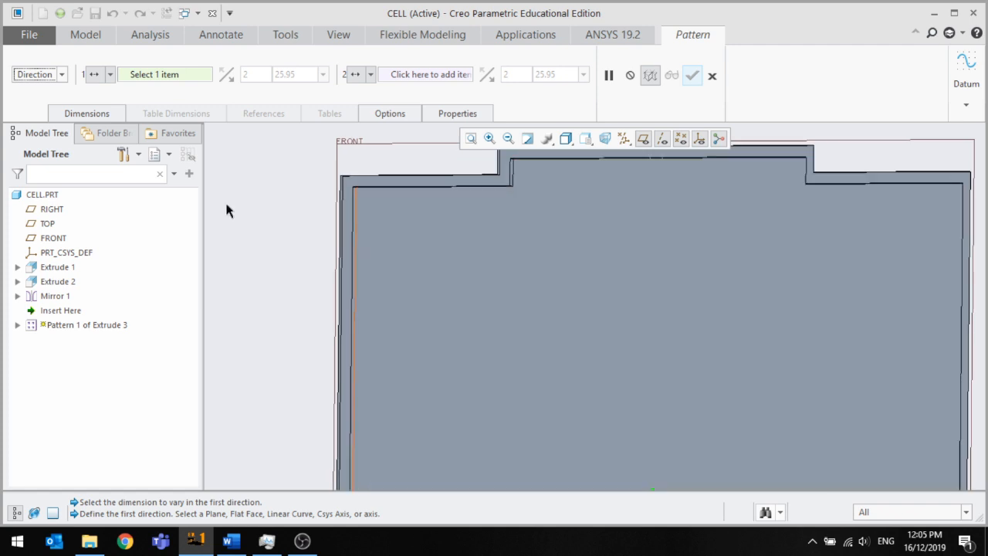
{"action": "left_click", "coordinate": [194, 79]}
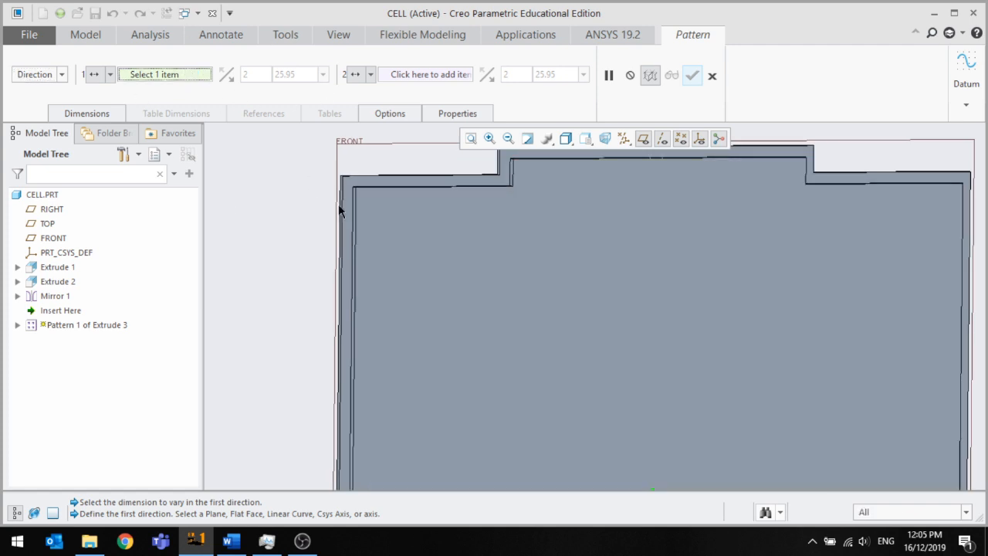
{"action": "left_click", "coordinate": [357, 240]}
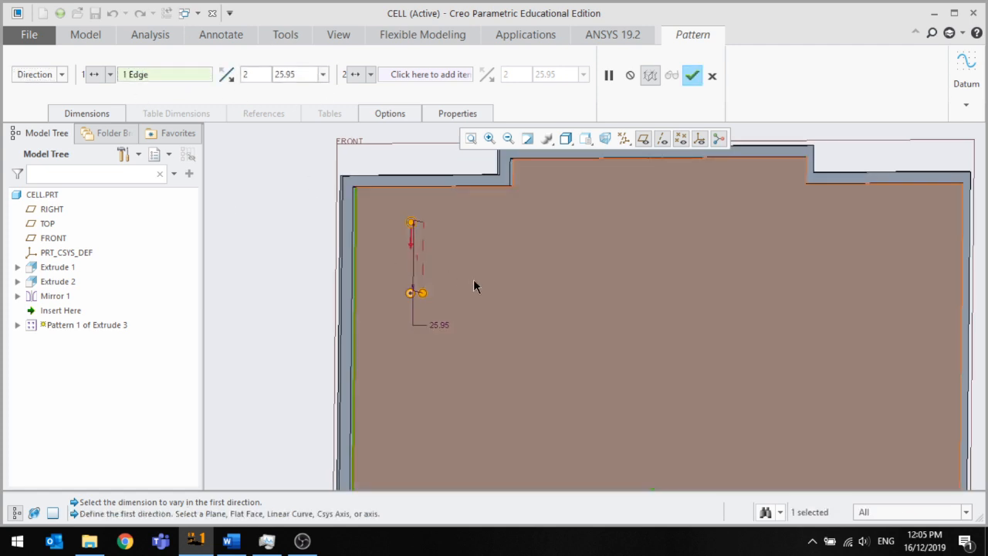
{"action": "middle_click_drag", "start_coordinate": [474, 281], "coordinate": [487, 282]}
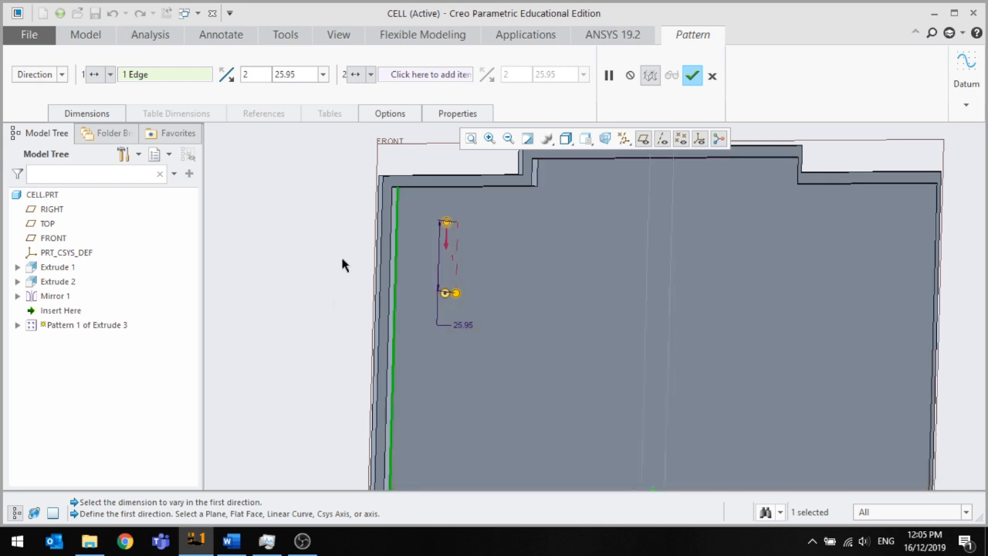
{"action": "middle_click_drag", "start_coordinate": [344, 265], "coordinate": [332, 263]}
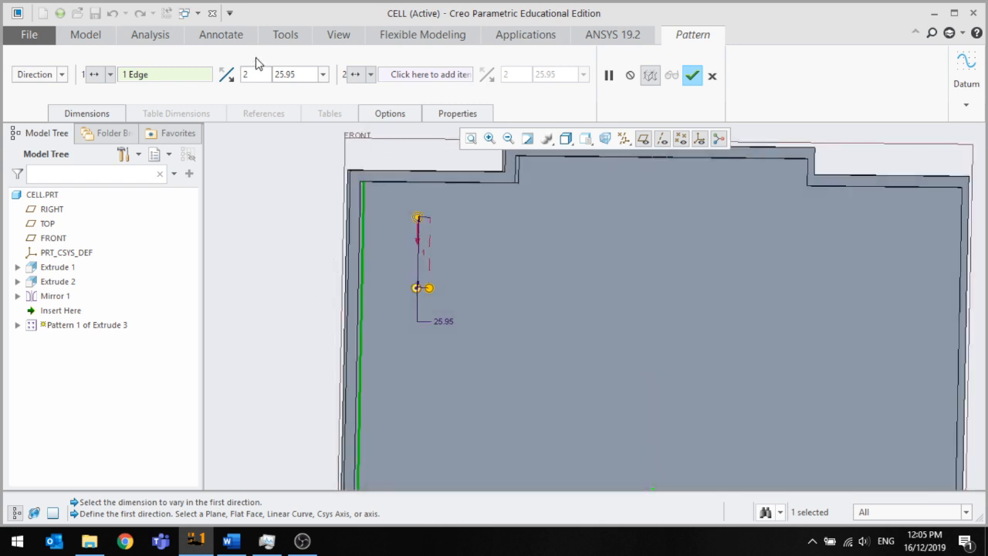
Set the pattern to 10 members spaced 20 apart, complete it, and clear the selection
{"action": "type", "text": "10"}
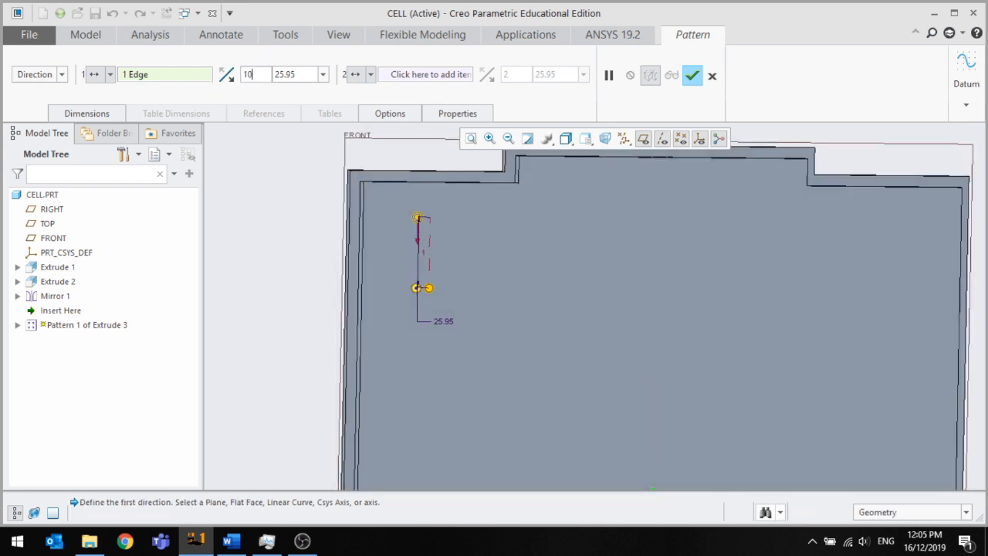
{"action": "scroll", "coordinate": [404, 232], "scroll_direction": "up", "scroll_amount": 10}
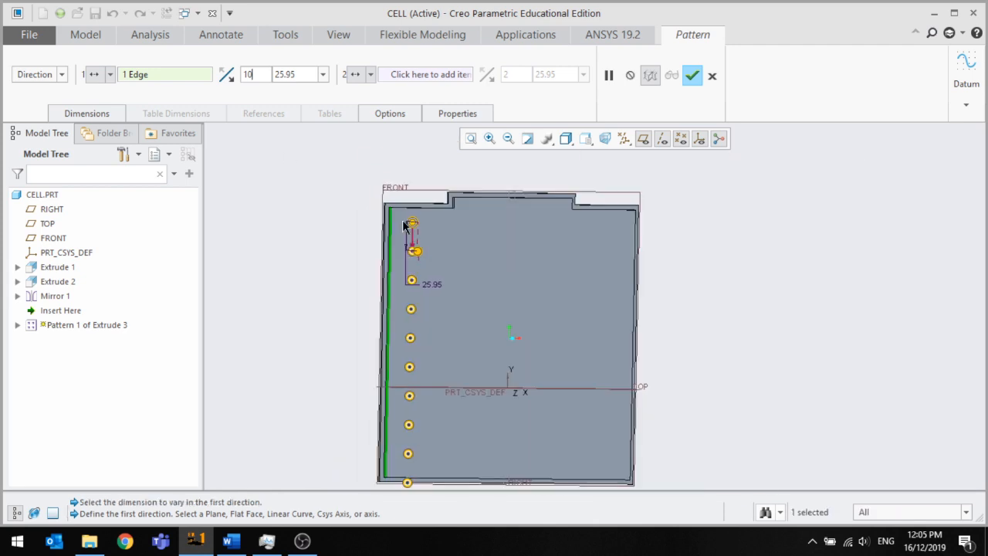
{"action": "scroll", "coordinate": [332, 151], "scroll_direction": "down", "scroll_amount": 4}
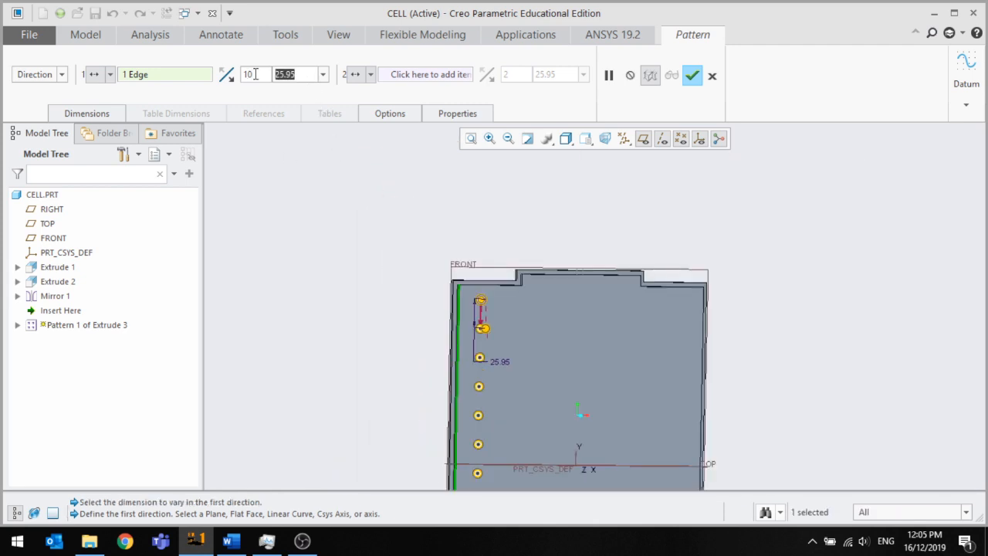
{"action": "type", "text": "20"}
{"action": "key", "text": "Return"}
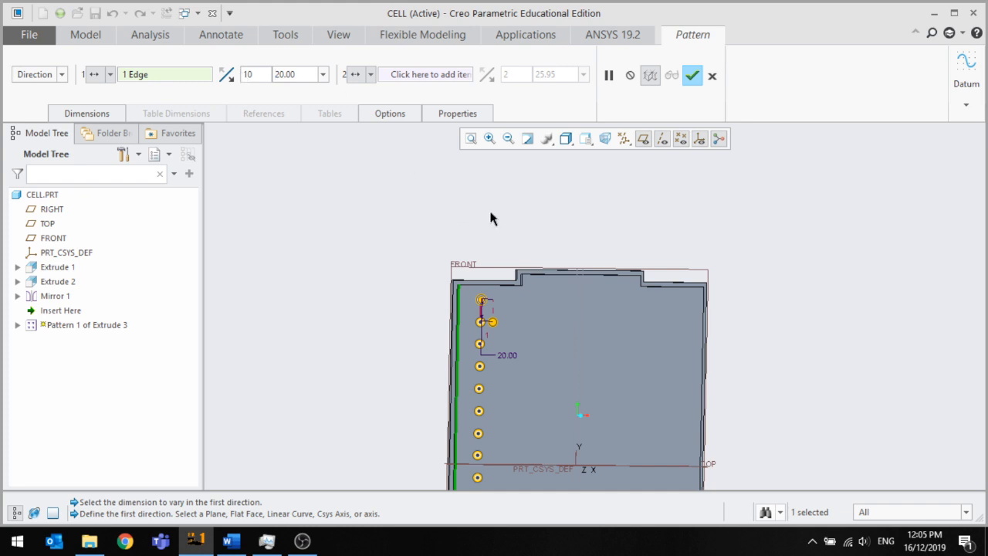
{"action": "scroll", "coordinate": [493, 216], "scroll_direction": "up", "scroll_amount": 5}
{"action": "scroll", "coordinate": [482, 309], "scroll_direction": "down", "scroll_amount": 4}
{"action": "scroll", "coordinate": [511, 243], "scroll_direction": "down", "scroll_amount": 2}
{"action": "mouse_move", "coordinate": [511, 242]}
{"action": "middle_mouse_down"}
{"action": "mouse_move", "coordinate": [526, 288]}
{"action": "mouse_move", "coordinate": [524, 262]}
{"action": "mouse_move", "coordinate": [435, 239]}
{"action": "mouse_move", "coordinate": [515, 244]}
{"action": "middle_mouse_up"}
{"action": "left_click", "coordinate": [693, 76]}
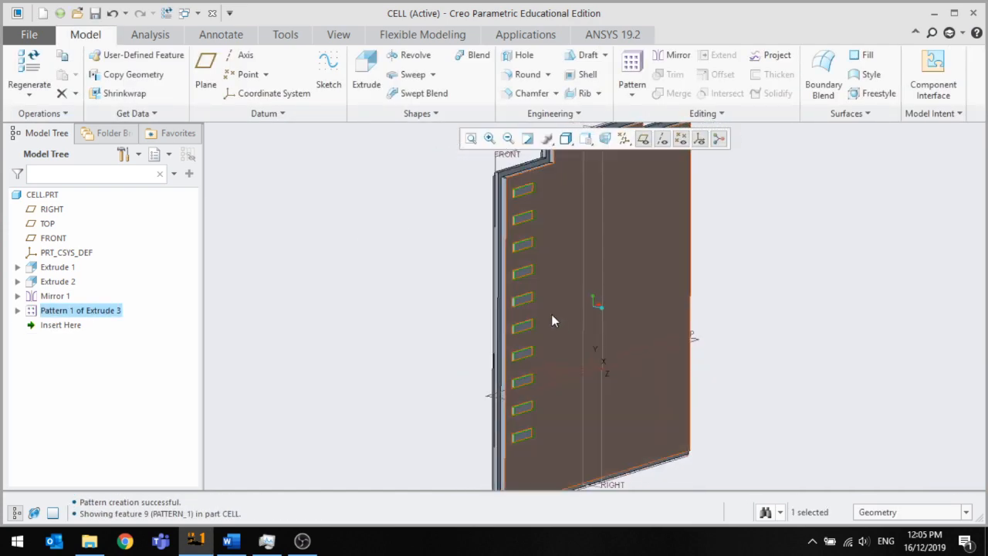
{"action": "middle_click_drag", "start_coordinate": [504, 283], "coordinate": [225, 342]}
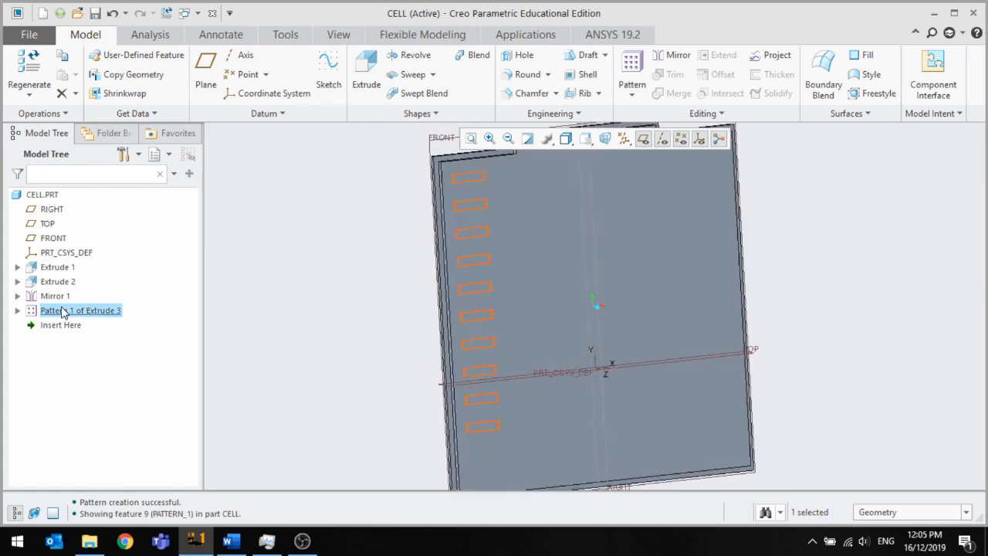
{"action": "left_click", "coordinate": [301, 310]}
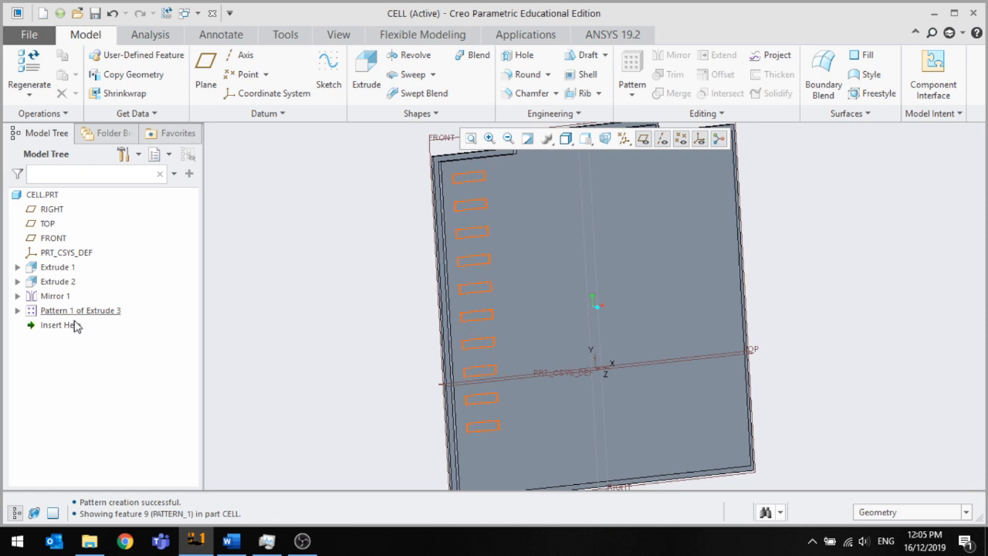
Edit the definition of the pattern's first extrusion and open its internal sketch
{"action": "left_click", "coordinate": [18, 311]}
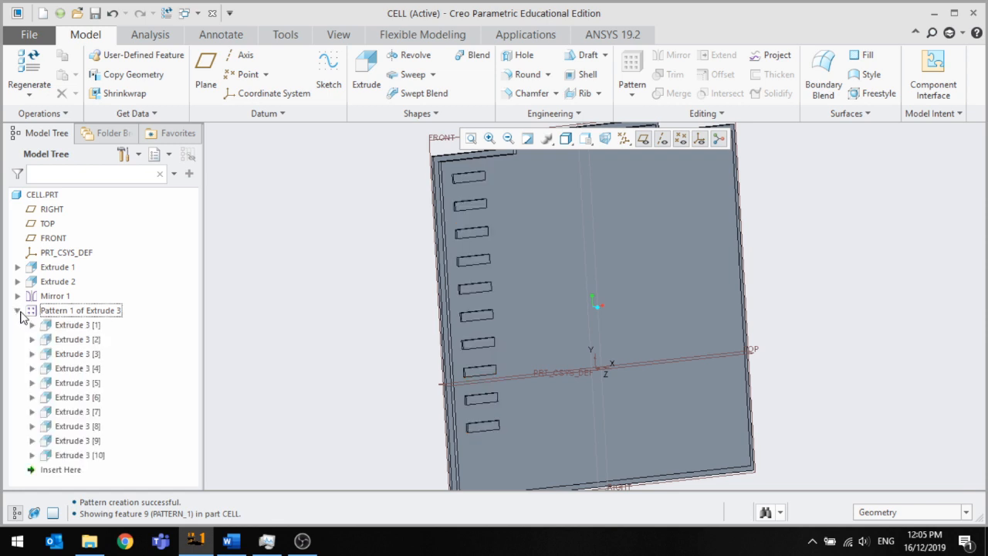
{"action": "left_click", "coordinate": [71, 325]}
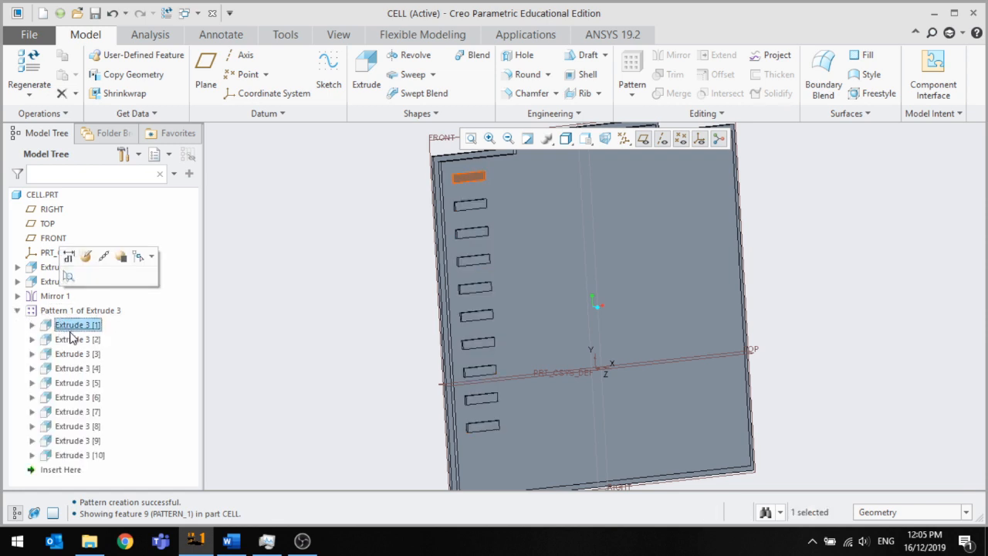
{"action": "left_click", "coordinate": [86, 257]}
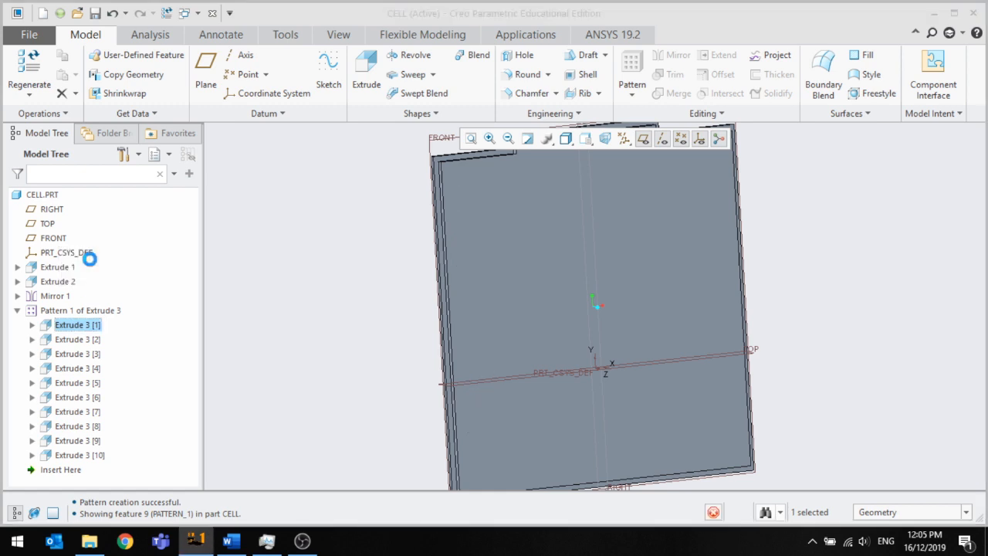
{"action": "scroll", "coordinate": [343, 326], "scroll_direction": "down", "scroll_amount": 4}
{"action": "scroll", "coordinate": [420, 273], "scroll_direction": "up", "scroll_amount": 4}
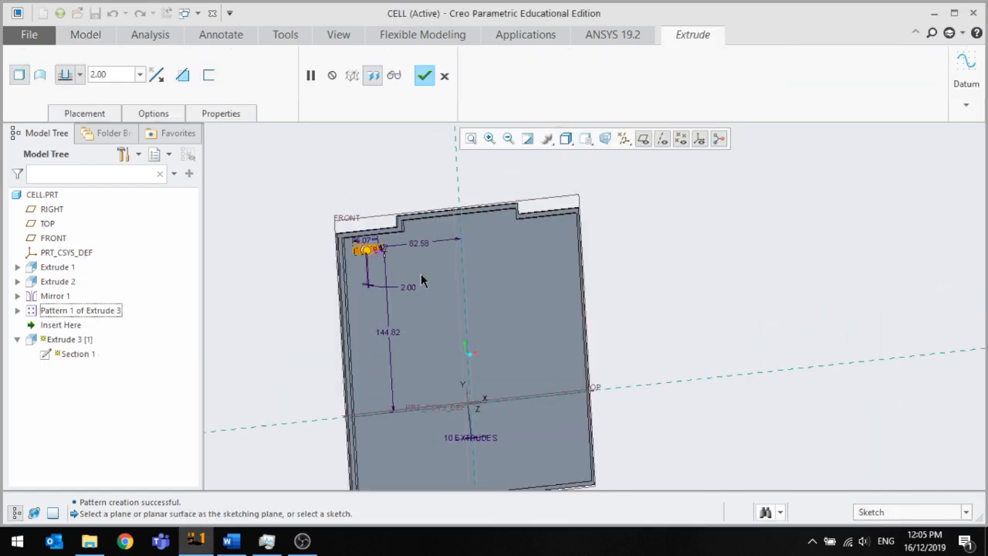
{"action": "scroll", "coordinate": [347, 216], "scroll_direction": "up", "scroll_amount": 3}
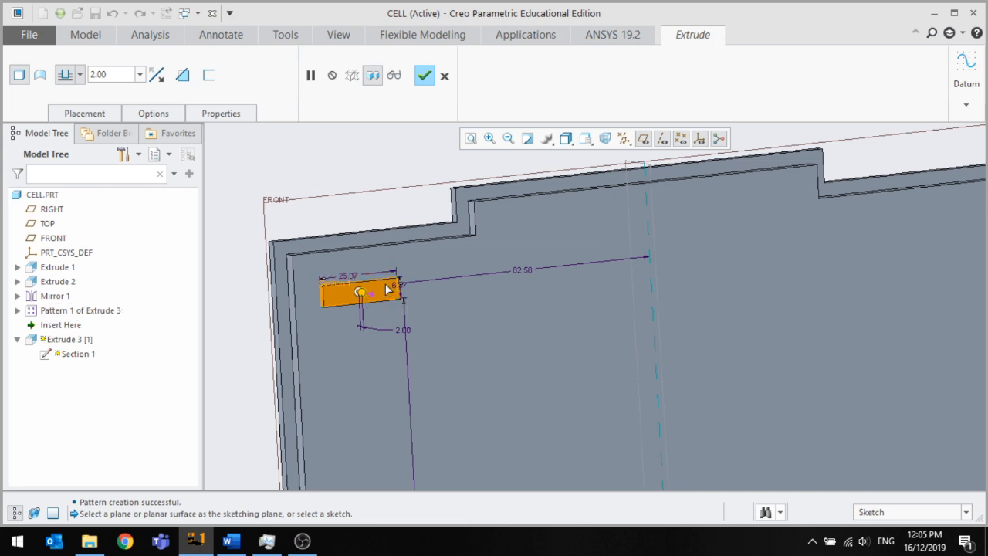
{"action": "right_click", "coordinate": [388, 289]}
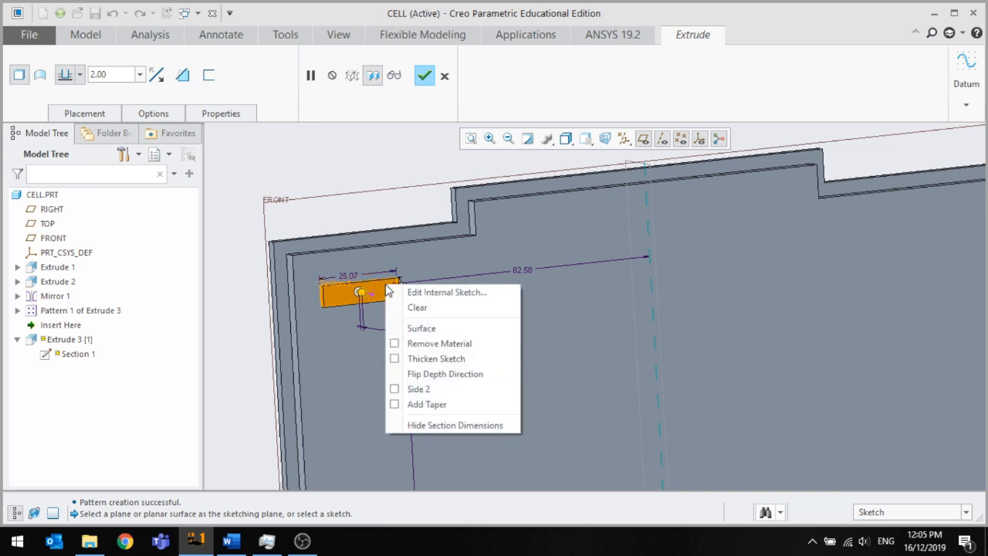
{"action": "left_click", "coordinate": [429, 293]}
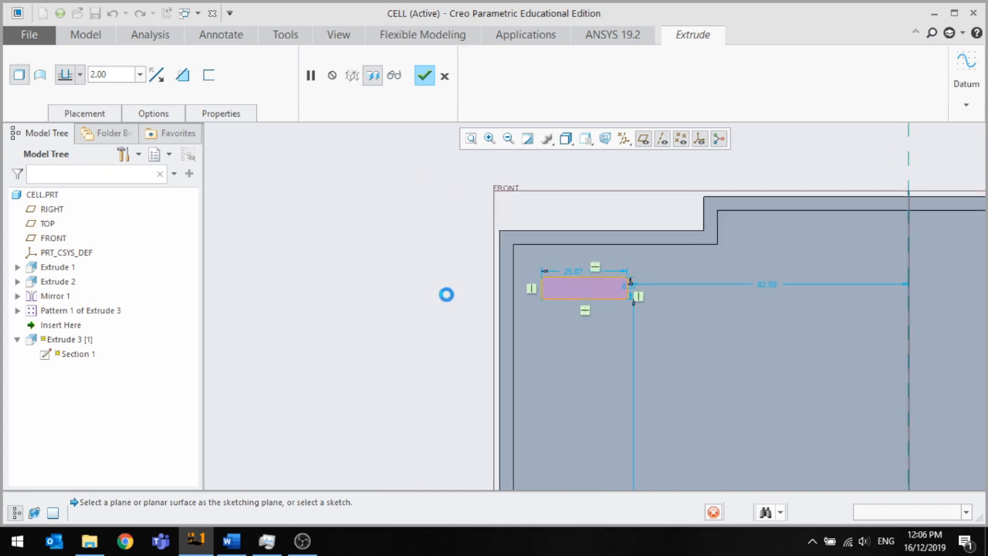
{"action": "scroll", "coordinate": [593, 310], "scroll_direction": "down", "scroll_amount": 5}
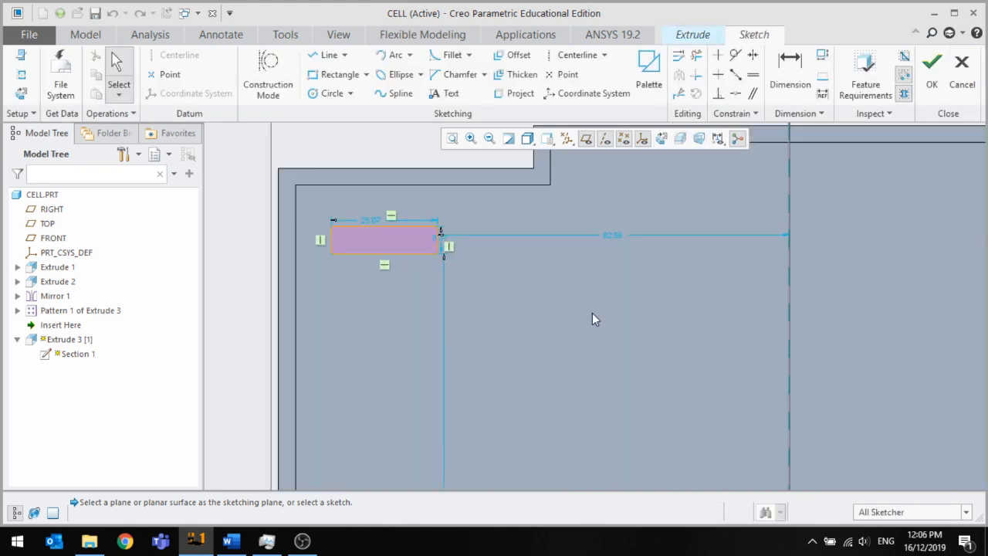
Sketch a closed triangle about 22 tall between the rectangle and the vertical centre reference, and complete the redefined extrusion
{"action": "left_click", "coordinate": [334, 55]}
{"action": "scroll", "coordinate": [412, 193], "scroll_direction": "up", "scroll_amount": 1}
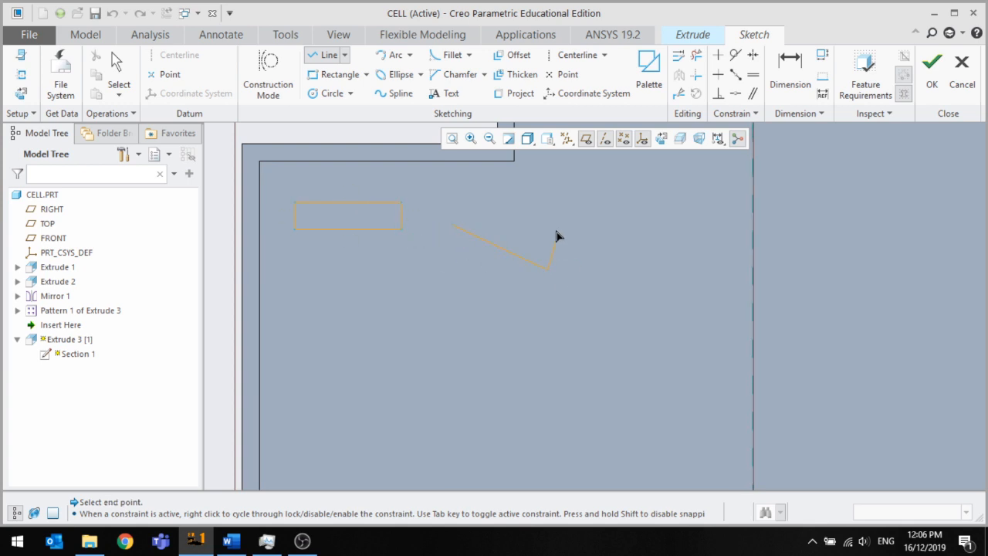
{"action": "middle_click", "coordinate": [456, 225]}
{"action": "scroll", "coordinate": [444, 205], "scroll_direction": "up", "scroll_amount": 1}
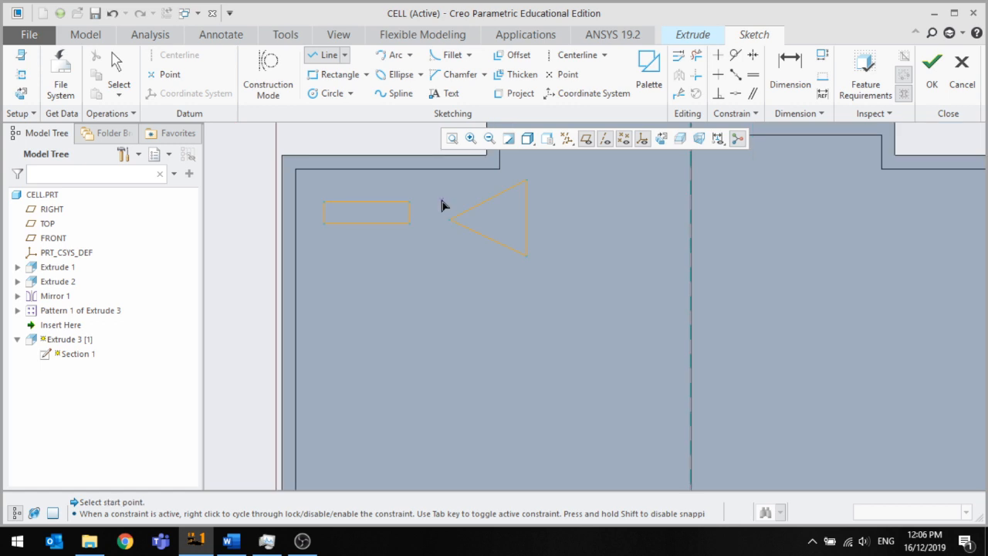
{"action": "left_click", "coordinate": [929, 73]}
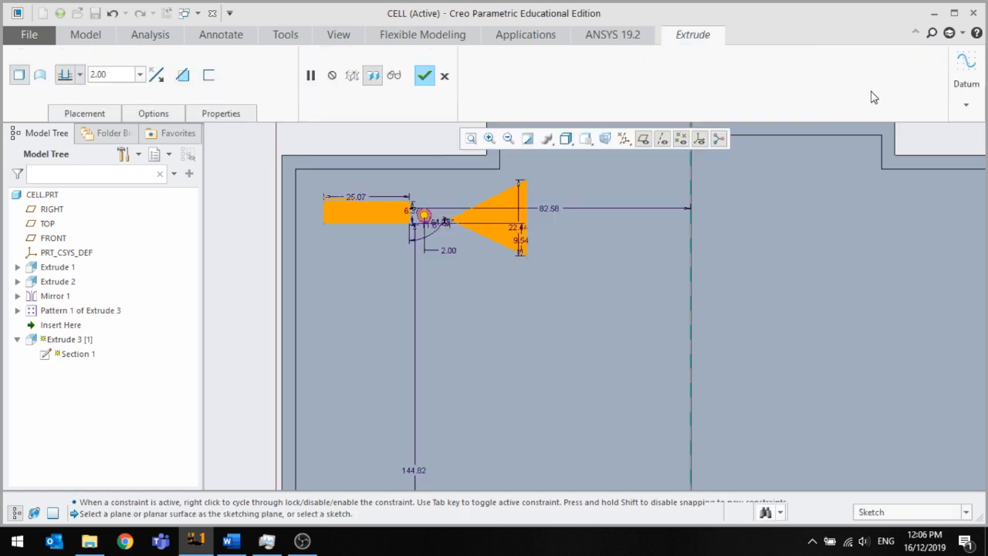
{"action": "left_click", "coordinate": [434, 74]}
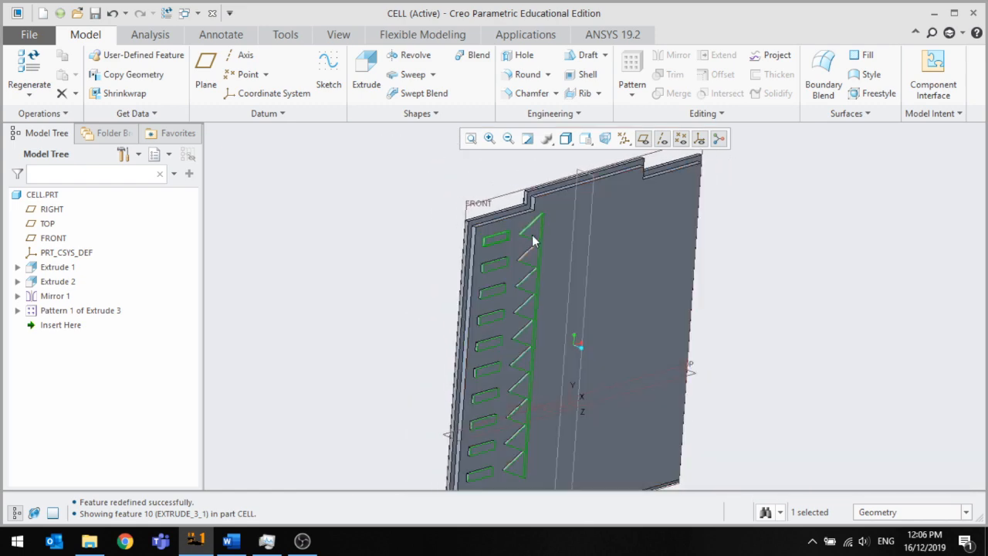
Examine the patterned rectangle and triangle details on the inset face up close and from several angles
{"action": "middle_click_drag", "start_coordinate": [532, 235], "coordinate": [502, 323]}
{"action": "scroll", "coordinate": [501, 323], "scroll_direction": "up", "scroll_amount": 3}
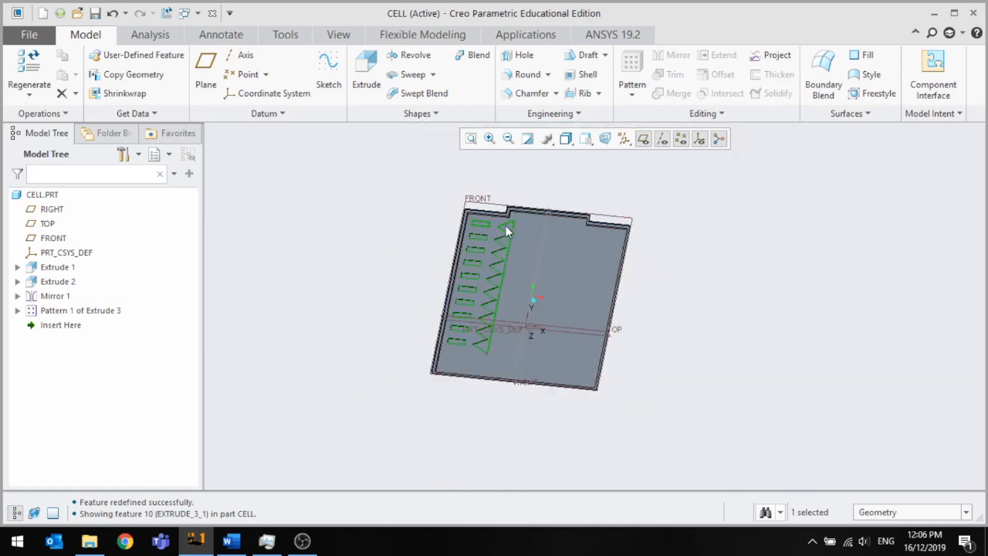
{"action": "scroll", "coordinate": [508, 222], "scroll_direction": "down", "scroll_amount": 5}
{"action": "scroll", "coordinate": [494, 232], "scroll_direction": "up", "scroll_amount": 1}
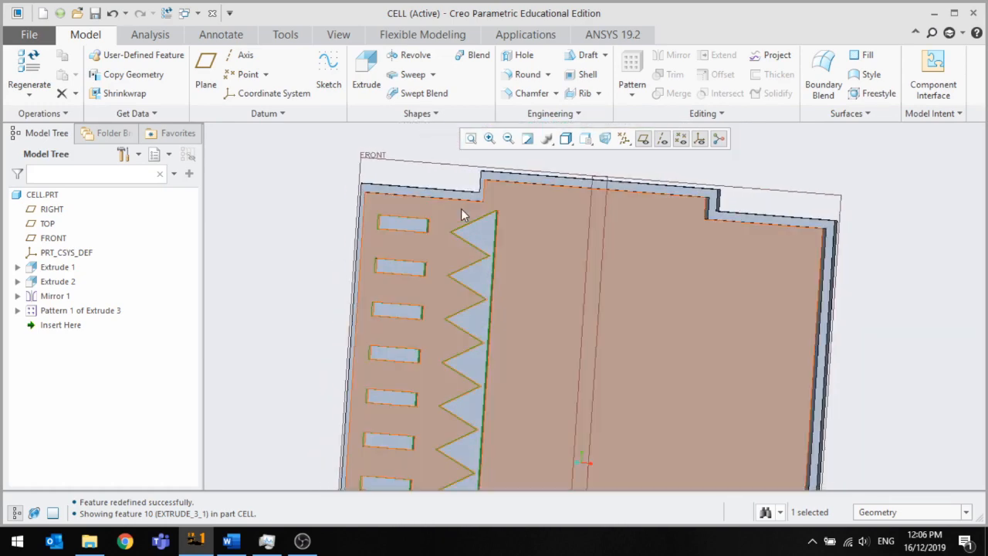
{"action": "middle_click_drag", "start_coordinate": [439, 241], "coordinate": [538, 229]}
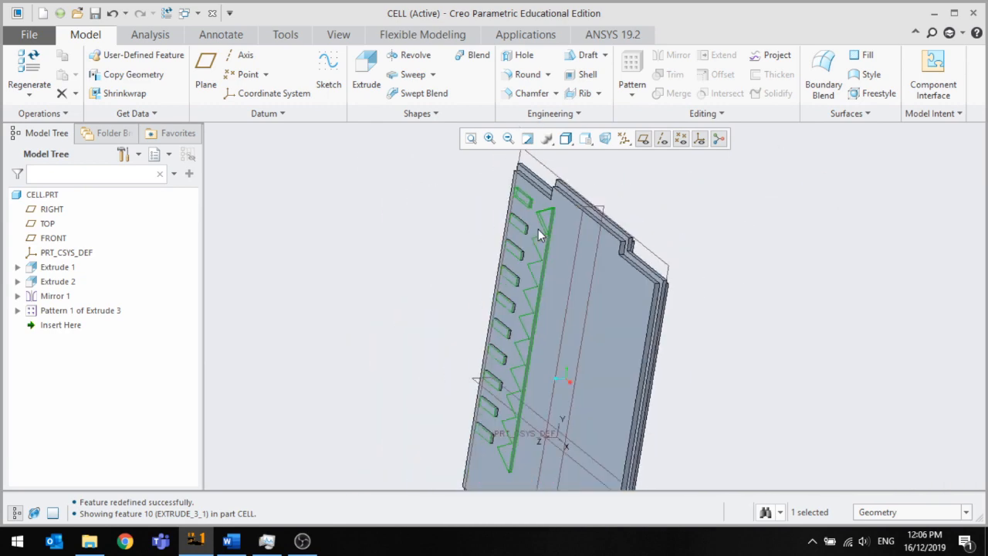
{"action": "scroll", "coordinate": [537, 272], "scroll_direction": "up", "scroll_amount": 3}
{"action": "scroll", "coordinate": [538, 271], "scroll_direction": "down", "scroll_amount": 1}
{"action": "scroll", "coordinate": [537, 271], "scroll_direction": "down", "scroll_amount": 2}
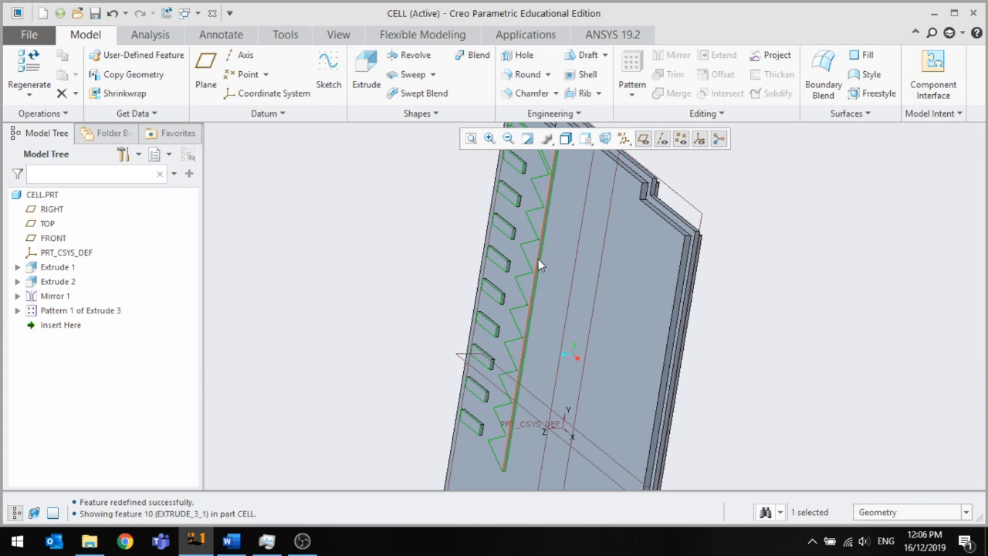
{"action": "scroll", "coordinate": [480, 275], "scroll_direction": "down", "scroll_amount": 2}
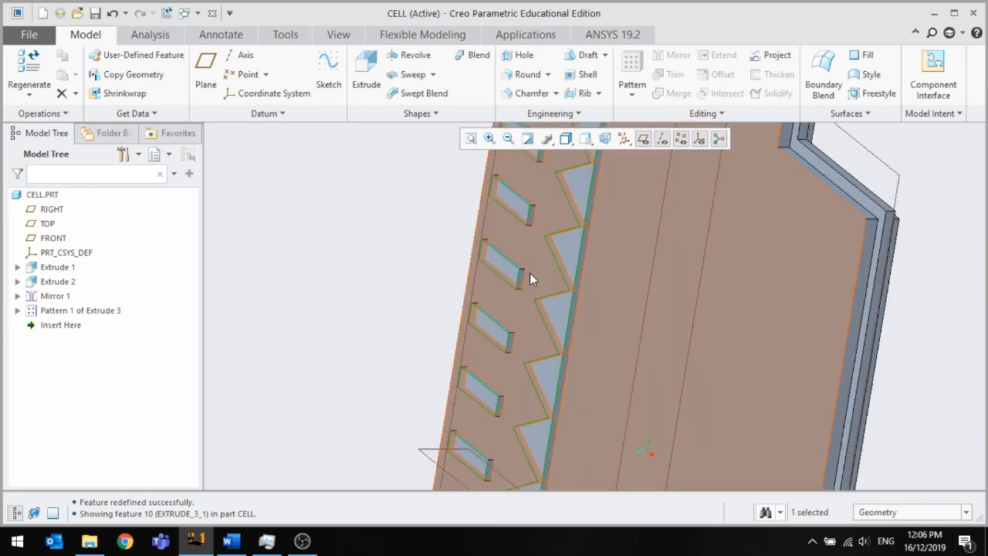
{"action": "scroll", "coordinate": [531, 280], "scroll_direction": "up", "scroll_amount": 6}
{"action": "middle_click_drag", "start_coordinate": [626, 285], "coordinate": [730, 299]}
{"action": "middle_click_drag", "start_coordinate": [626, 285], "coordinate": [617, 314]}
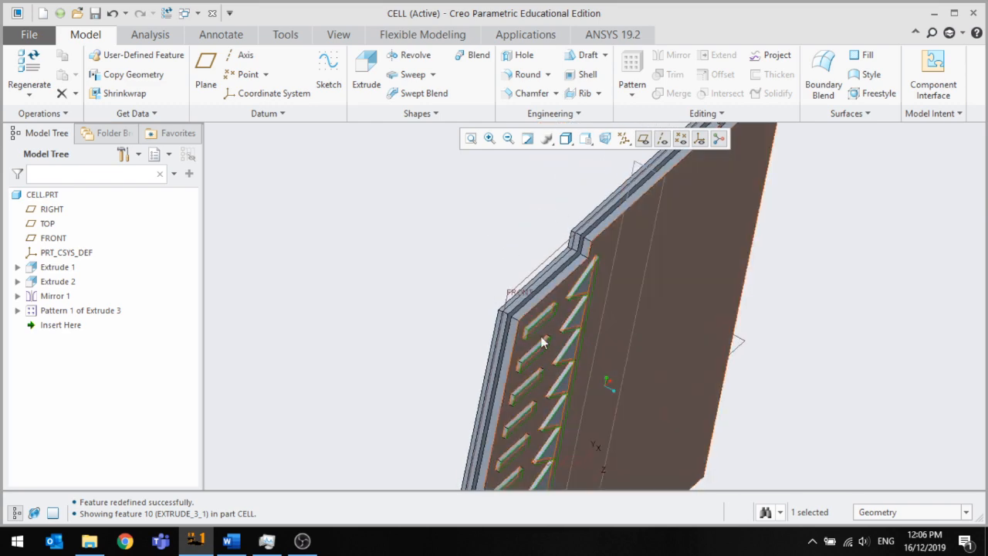
{"action": "middle_click_drag", "start_coordinate": [629, 310], "coordinate": [583, 260]}
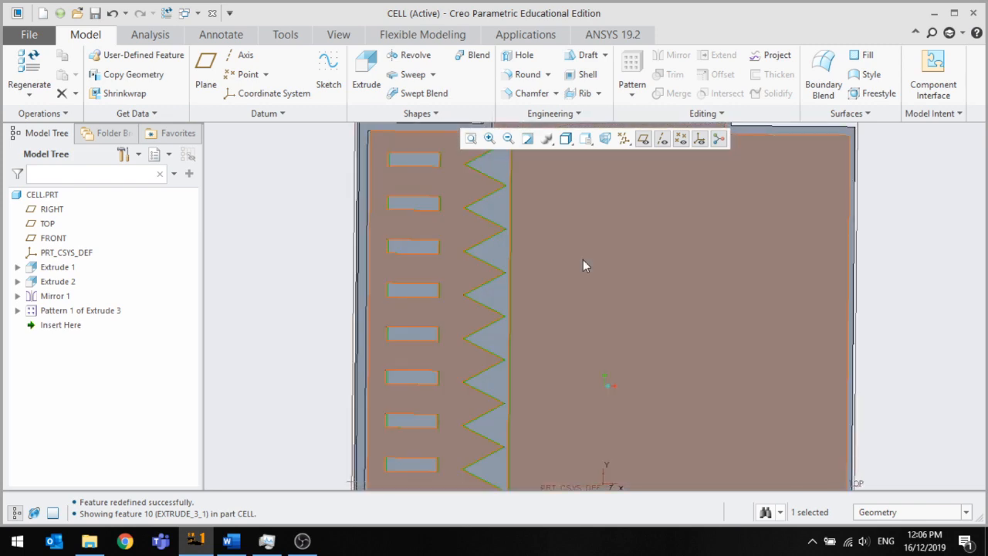
{"action": "scroll", "coordinate": [583, 260], "scroll_direction": "up", "scroll_amount": 3}
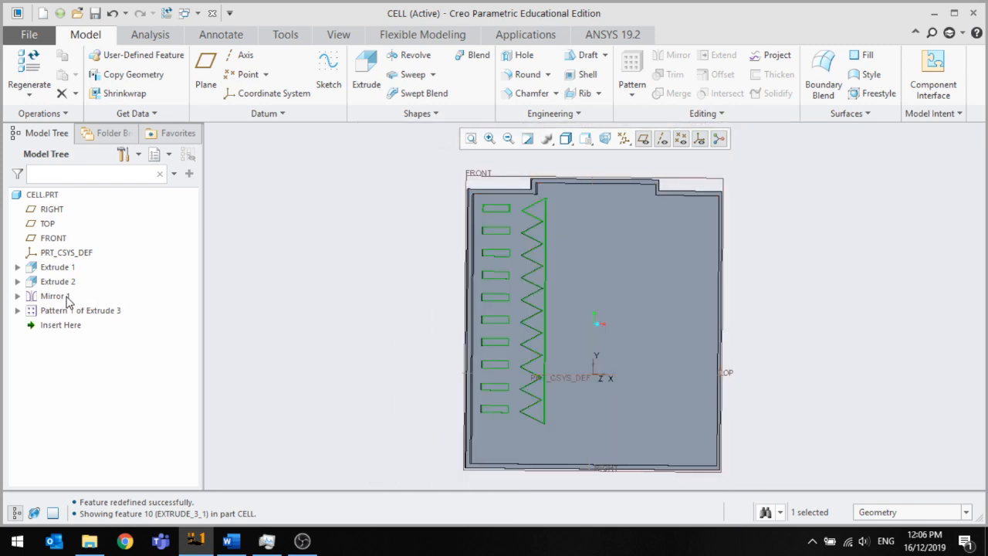
Delete the Mirror 1 feature and Pattern 1 of Extrude 3 together from the part
{"action": "left_click", "coordinate": [59, 298]}
{"action": "left_click", "coordinate": [66, 311], "text": "ctrl"}
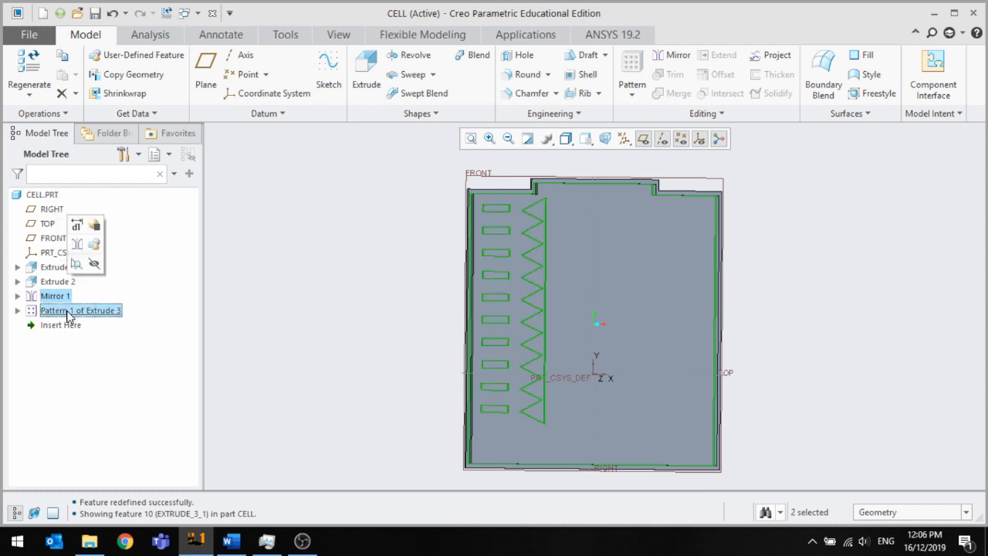
{"action": "right_click", "coordinate": [78, 315]}
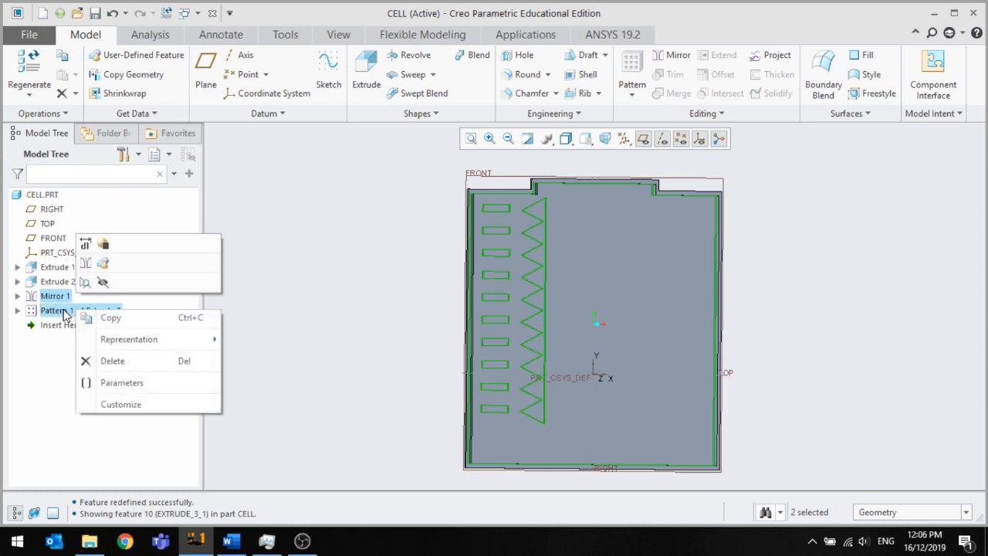
{"action": "left_click", "coordinate": [126, 358]}
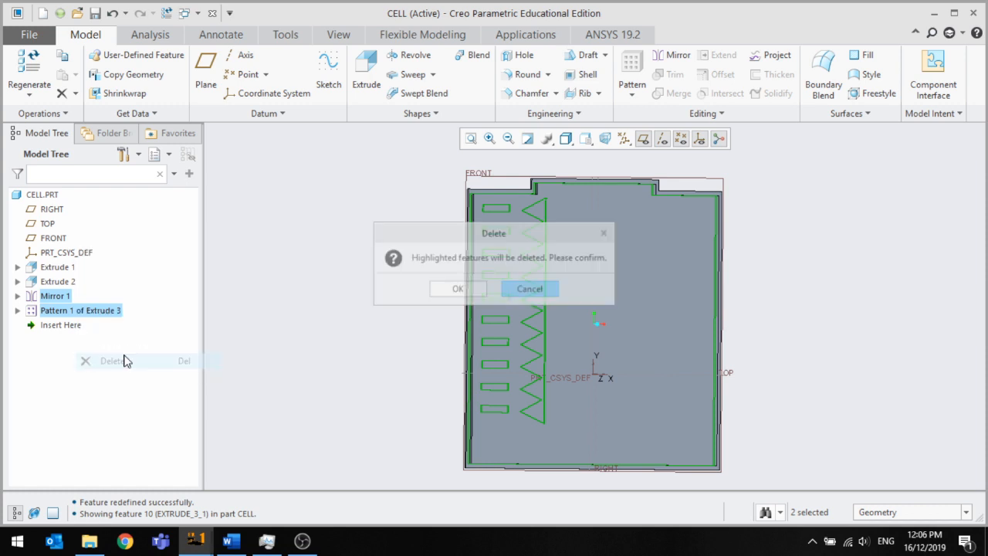
{"action": "left_click", "coordinate": [464, 293]}
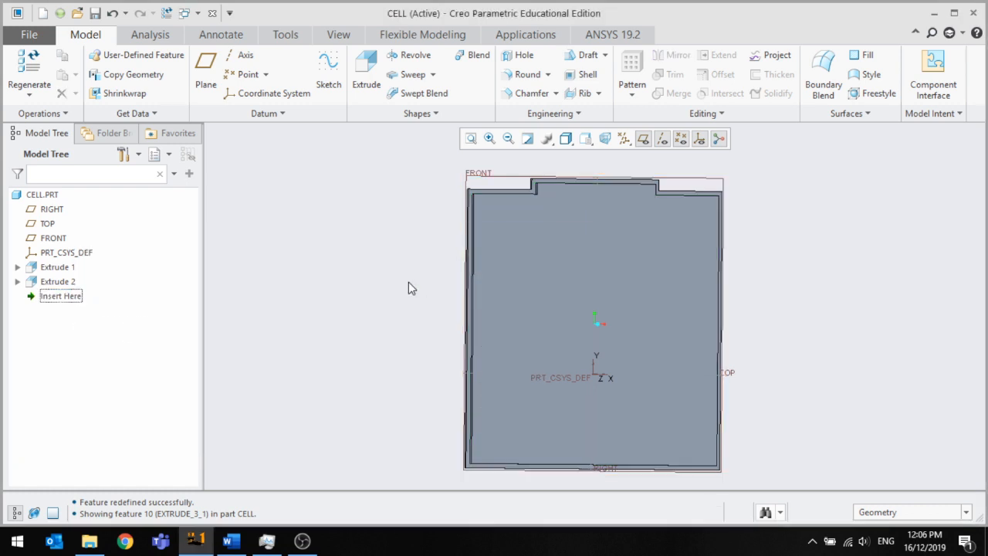
Start a new extrusion with its sketch placed on the front face of the inset layer
{"action": "middle_click_drag", "start_coordinate": [581, 313], "coordinate": [456, 251]}
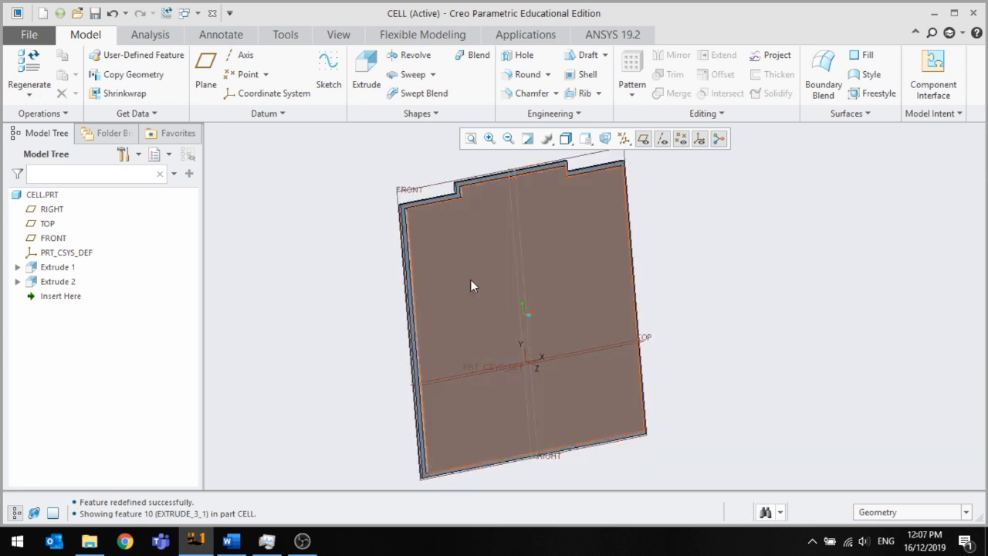
{"action": "middle_click_drag", "start_coordinate": [497, 287], "coordinate": [471, 293]}
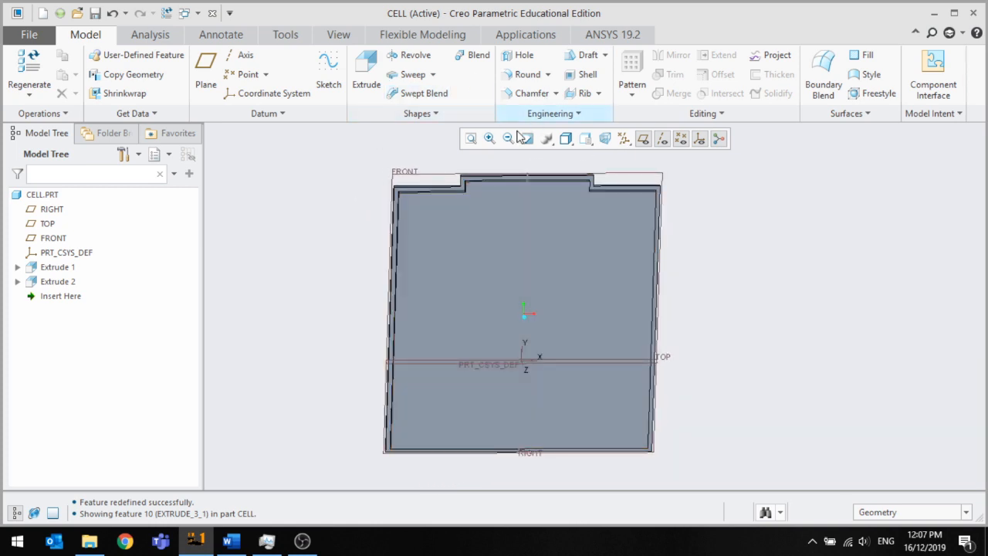
{"action": "left_click", "coordinate": [367, 85]}
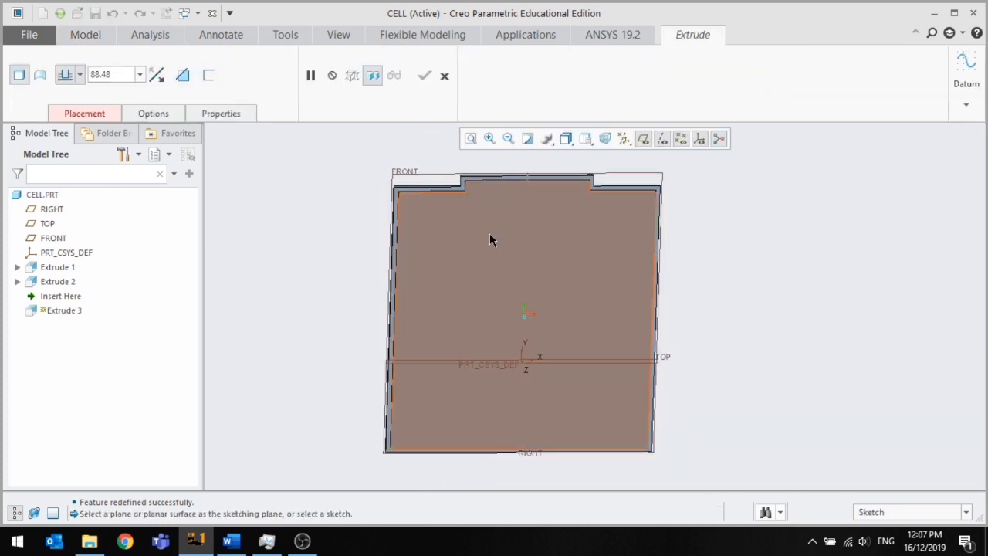
{"action": "left_click", "coordinate": [489, 232]}
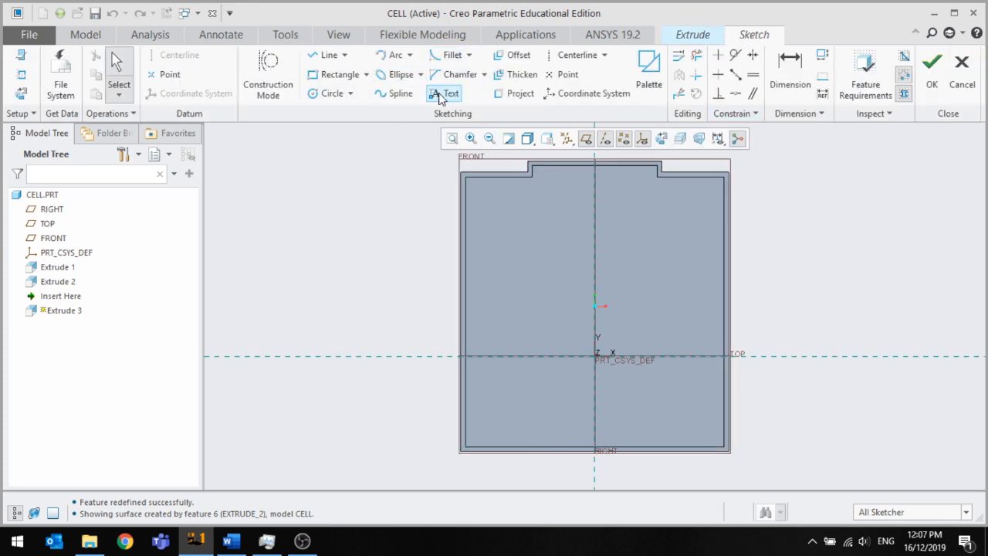
Add the sketch text "KODAM" in font3d, about 31 tall, on the upper left part of the inset face
{"action": "left_click", "coordinate": [444, 93]}
{"action": "scroll", "coordinate": [561, 206], "scroll_direction": "down", "scroll_amount": 5}
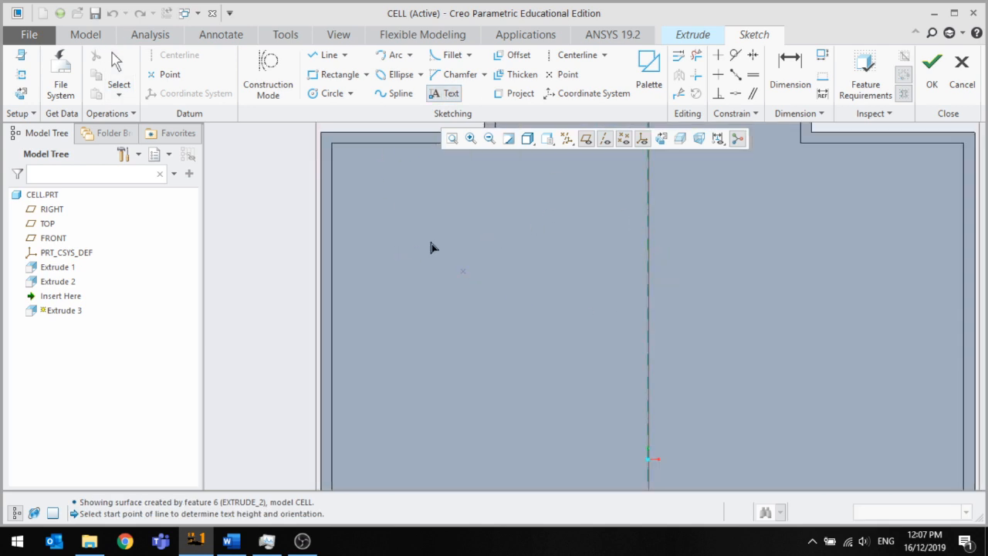
{"action": "left_click", "coordinate": [404, 280]}
{"action": "left_click", "coordinate": [402, 203]}
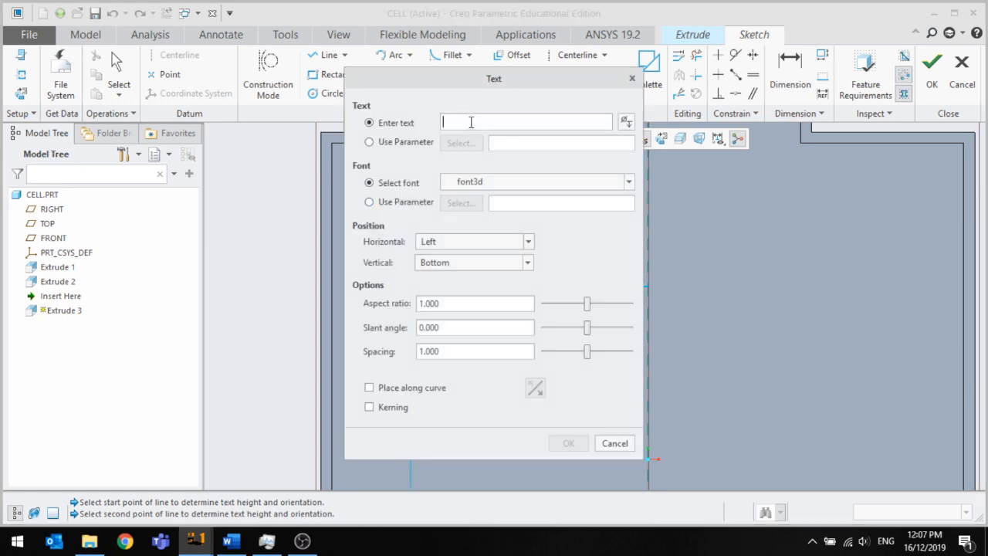
{"action": "type", "text": "KODAM"}
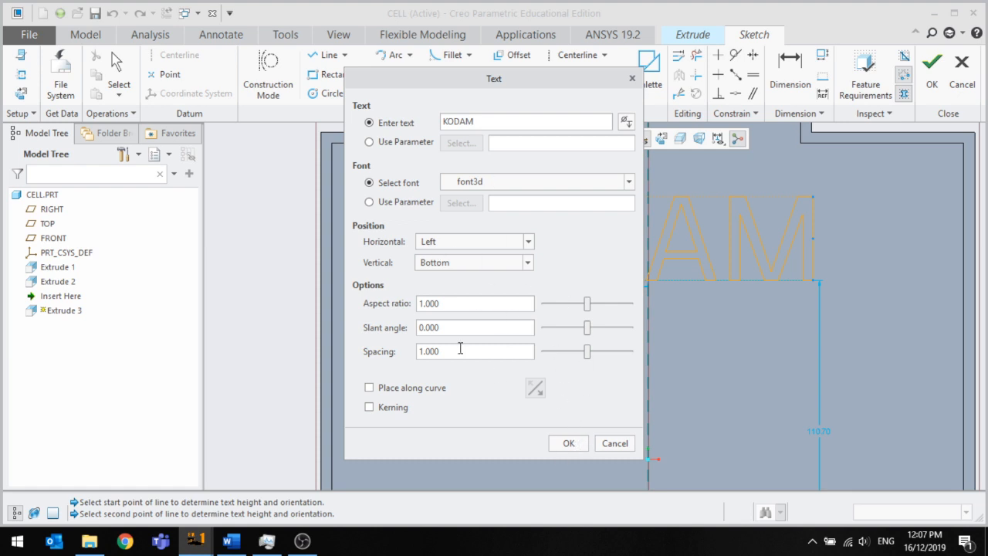
{"action": "left_click", "coordinate": [568, 443]}
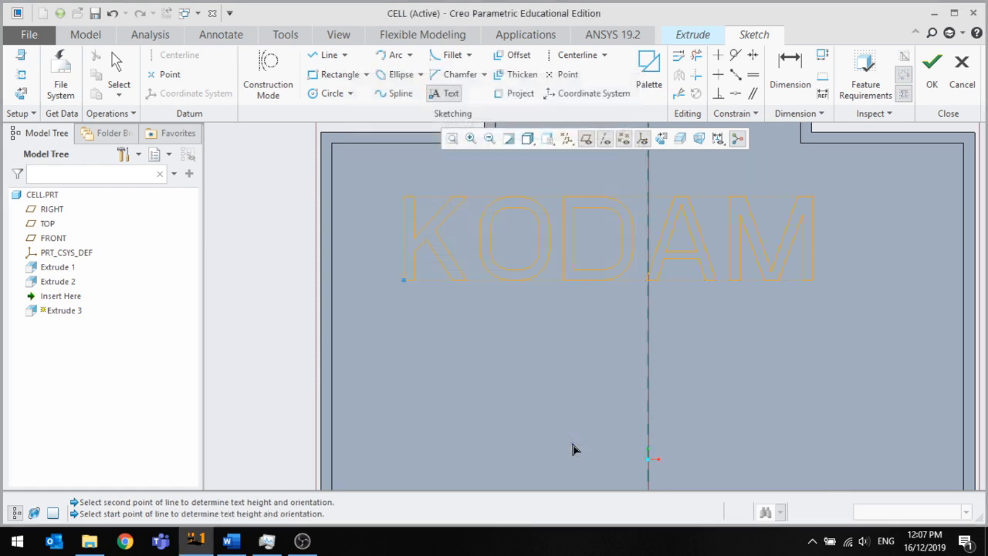
{"action": "scroll", "coordinate": [480, 414], "scroll_direction": "down", "scroll_amount": 3}
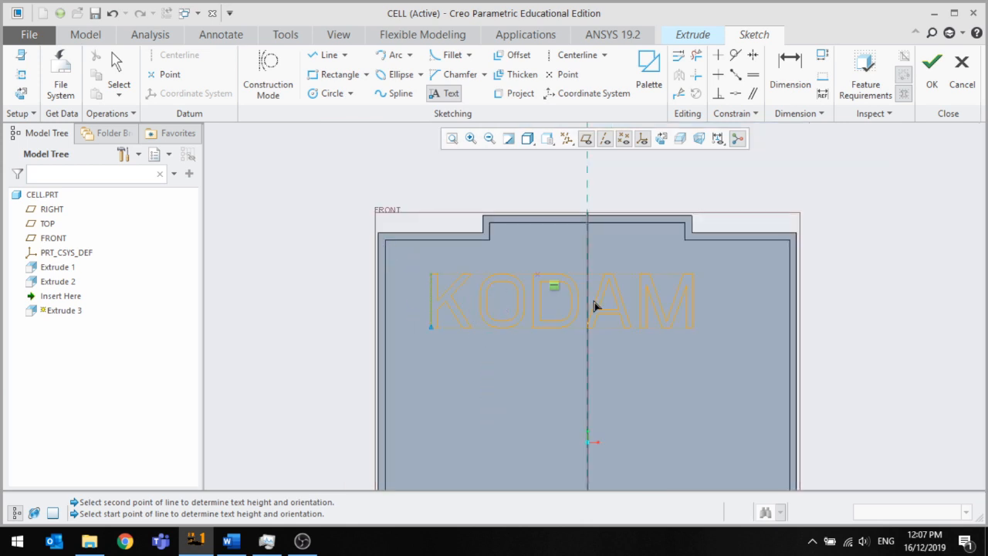
{"action": "middle_click", "coordinate": [461, 186]}
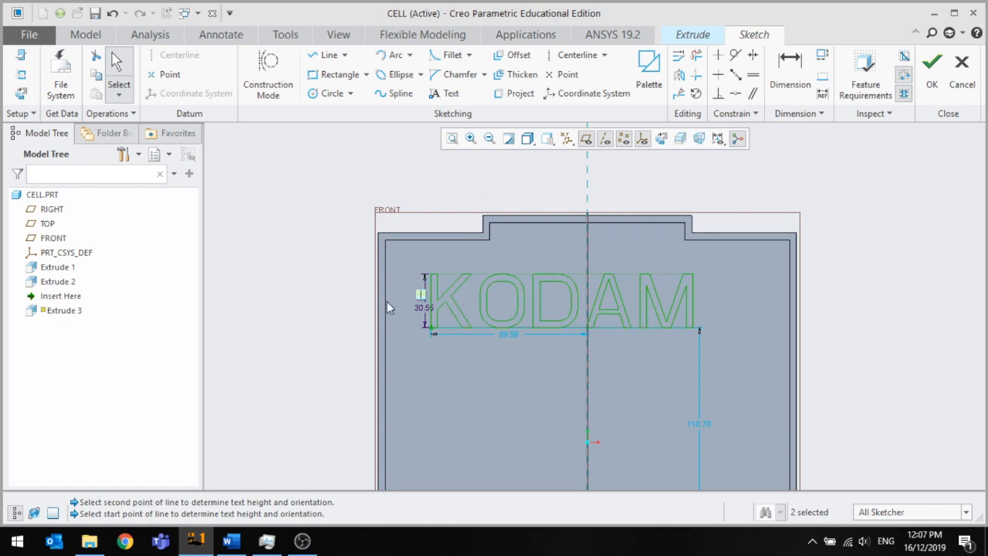
Set the text height to 15 and complete the sketch
{"action": "double_click", "coordinate": [423, 307]}
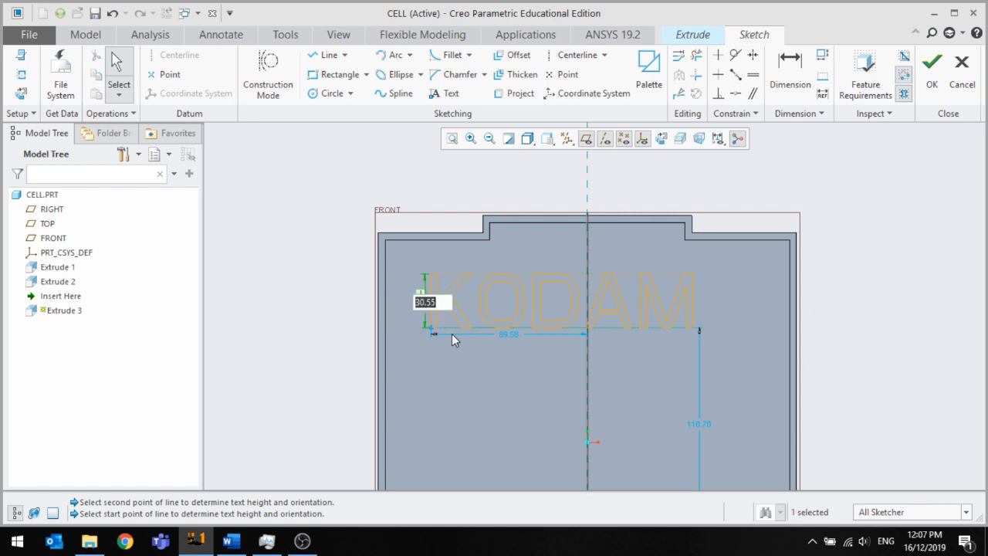
{"action": "type", "text": "15"}
{"action": "key", "text": "Return"}
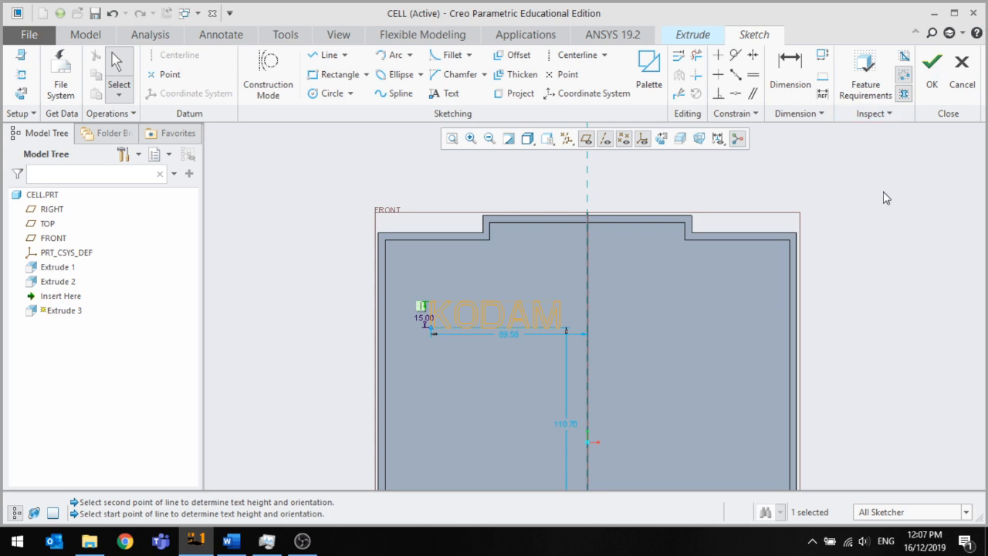
{"action": "left_click", "coordinate": [932, 68]}
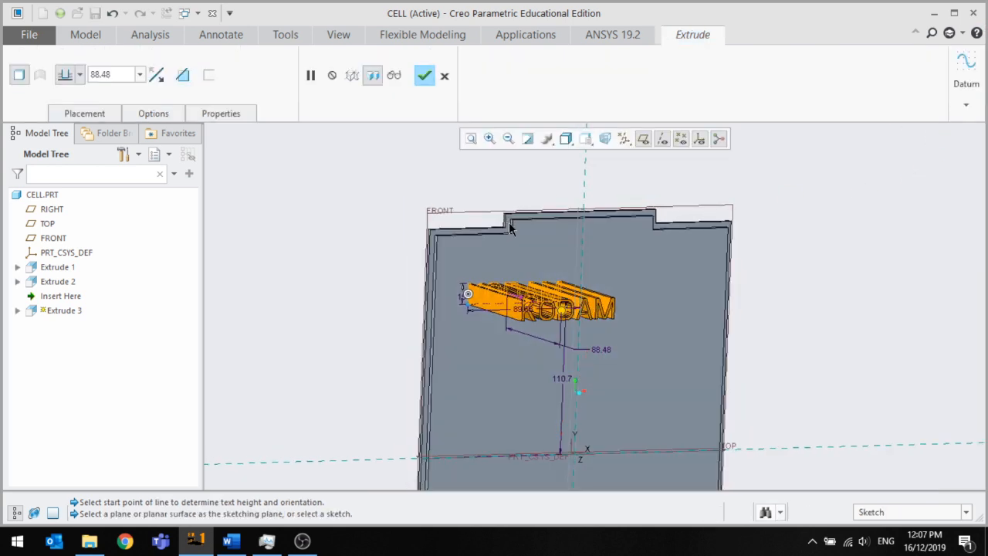
Set the depth of the lettering extrusion to 0.30
{"action": "scroll", "coordinate": [523, 341], "scroll_direction": "up", "scroll_amount": 5}
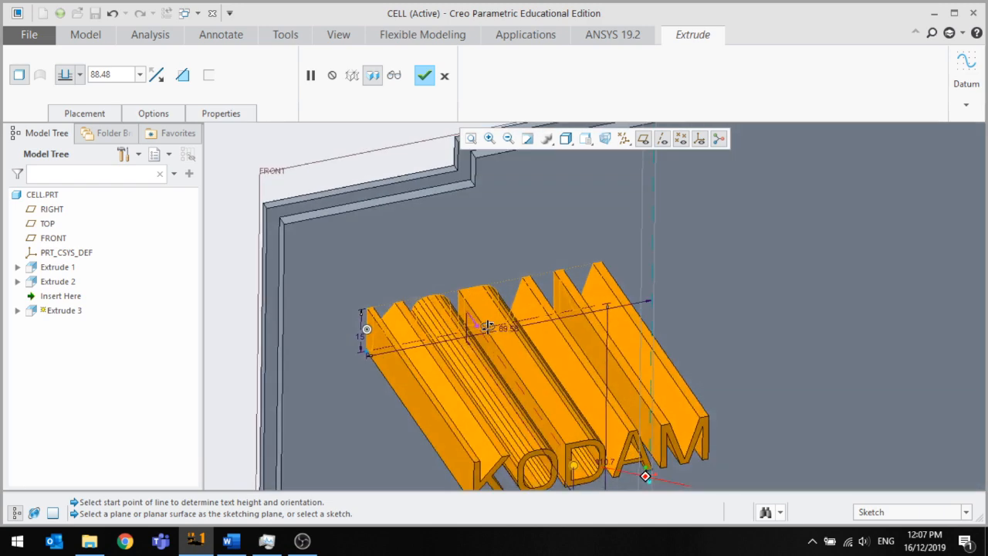
{"action": "middle_click_drag", "start_coordinate": [487, 326], "coordinate": [464, 314]}
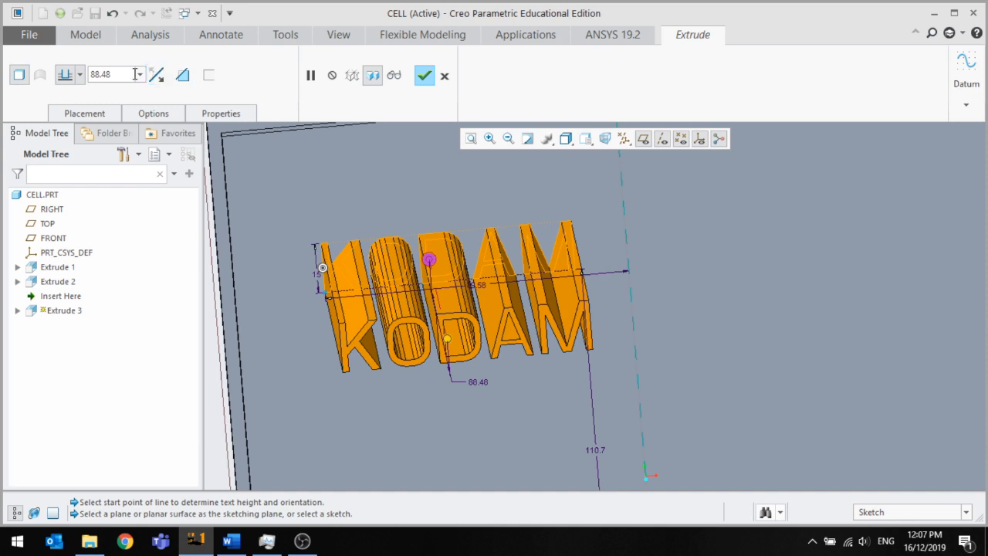
{"action": "key", "text": "BackSpace"}
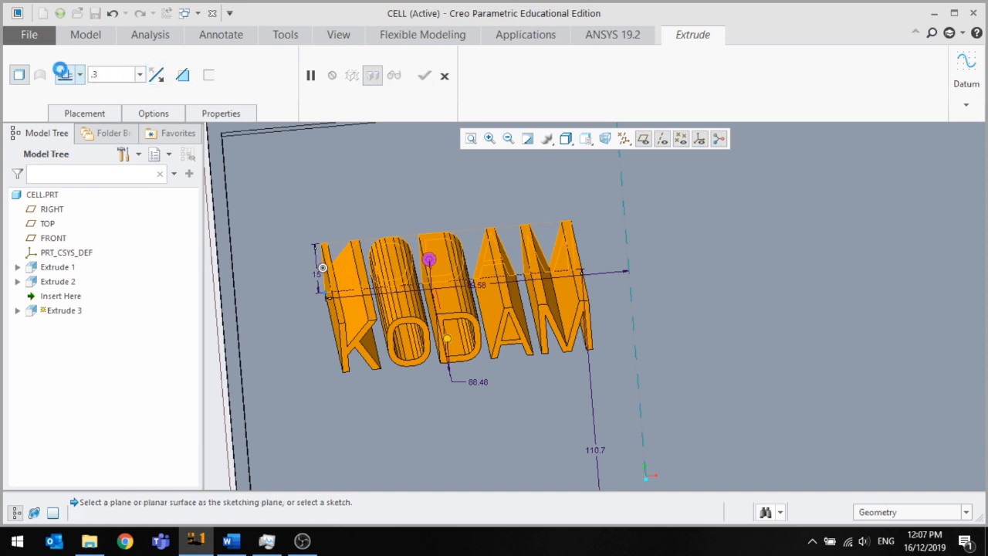
{"action": "key", "text": "Return"}
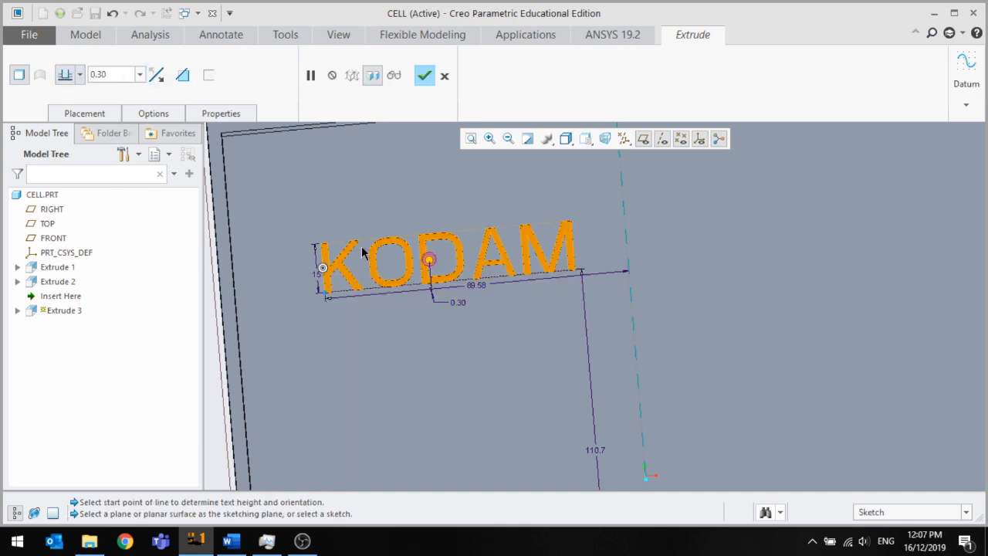
Examine the extruded lettering preview up close at an angle to check its thickness on the inset face
{"action": "middle_click_drag", "start_coordinate": [362, 252], "coordinate": [397, 267]}
{"action": "scroll", "coordinate": [448, 239], "scroll_direction": "up", "scroll_amount": 3}
{"action": "scroll", "coordinate": [485, 261], "scroll_direction": "down", "scroll_amount": 3}
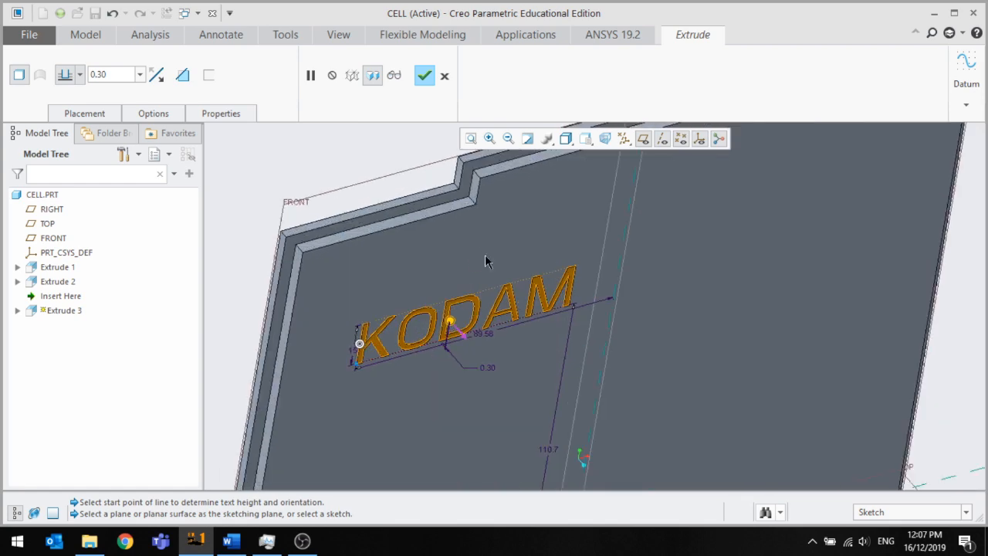
{"action": "scroll", "coordinate": [485, 262], "scroll_direction": "down", "scroll_amount": 4}
{"action": "scroll", "coordinate": [463, 278], "scroll_direction": "up", "scroll_amount": 4}
{"action": "scroll", "coordinate": [423, 306], "scroll_direction": "down", "scroll_amount": 4}
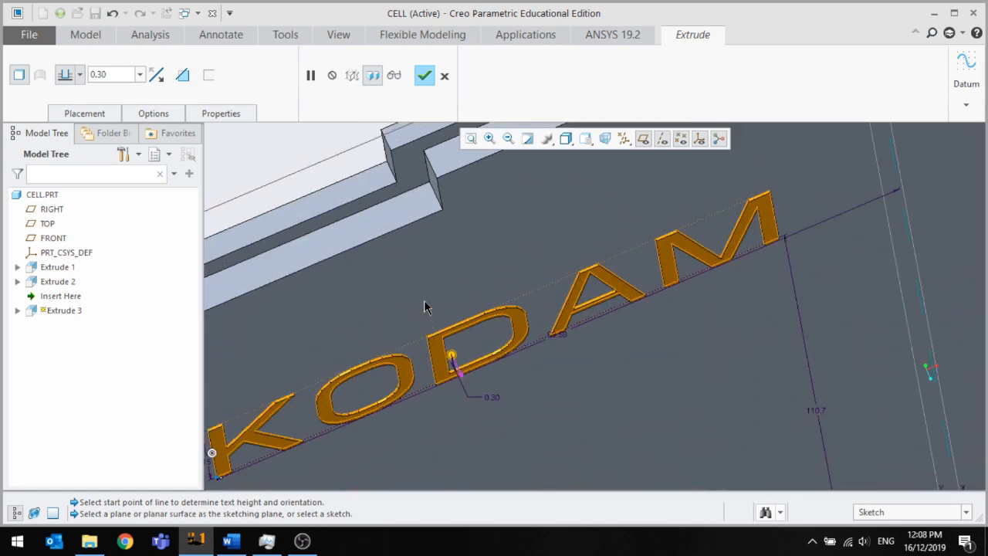
{"action": "scroll", "coordinate": [426, 311], "scroll_direction": "down", "scroll_amount": 2}
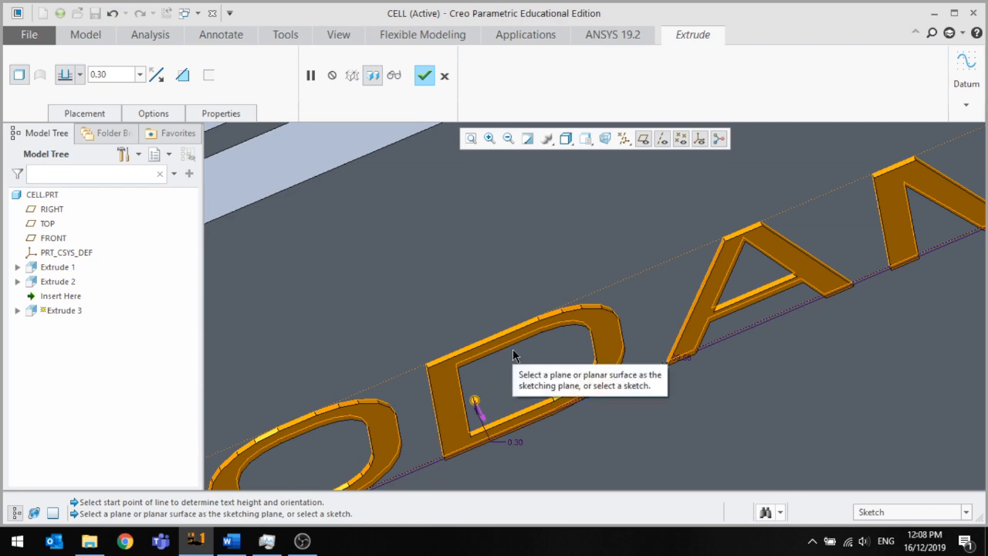
{"action": "scroll", "coordinate": [522, 273], "scroll_direction": "up", "scroll_amount": 4}
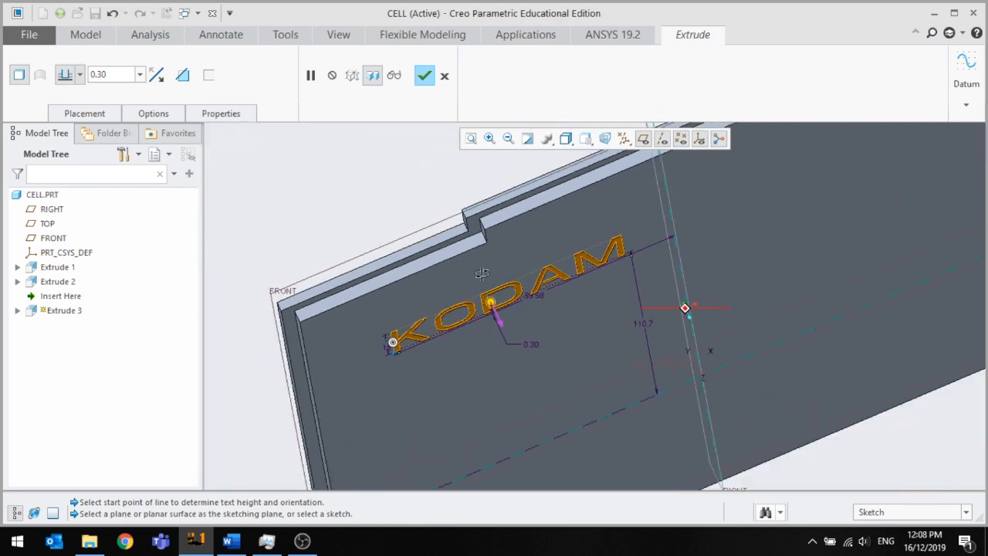
Reverse the lettering extrusion's depth direction so that it goes into the inset face
{"action": "middle_click_drag", "start_coordinate": [481, 273], "coordinate": [494, 285]}
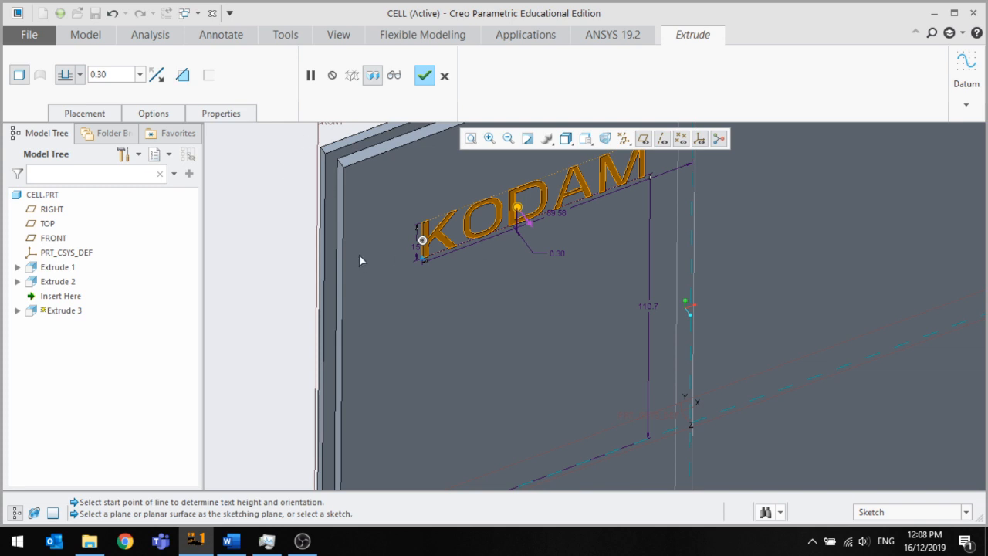
{"action": "left_click", "coordinate": [156, 78]}
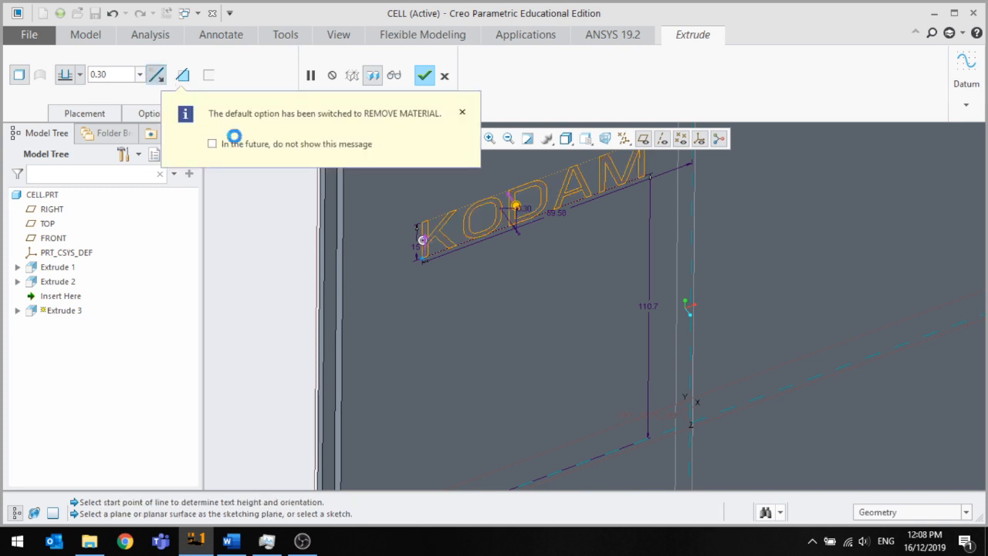
Turn the KODAM lettering extrusion into a material-removing cut in the inset face and complete the feature
{"action": "left_click", "coordinate": [178, 82]}
{"action": "left_click", "coordinate": [178, 82]}
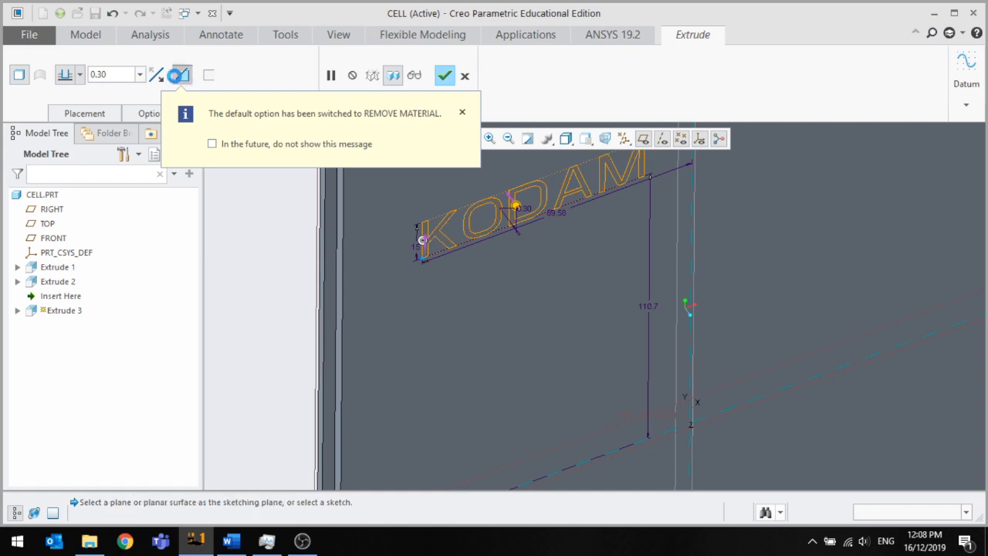
{"action": "middle_click_drag", "start_coordinate": [400, 227], "coordinate": [416, 194]}
{"action": "scroll", "coordinate": [390, 244], "scroll_direction": "up", "scroll_amount": 4}
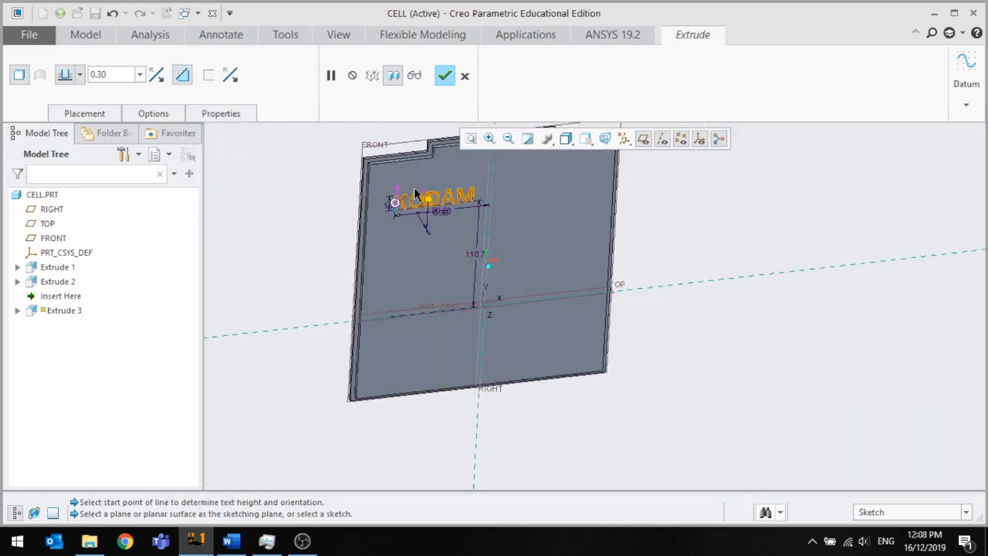
{"action": "left_click", "coordinate": [444, 77]}
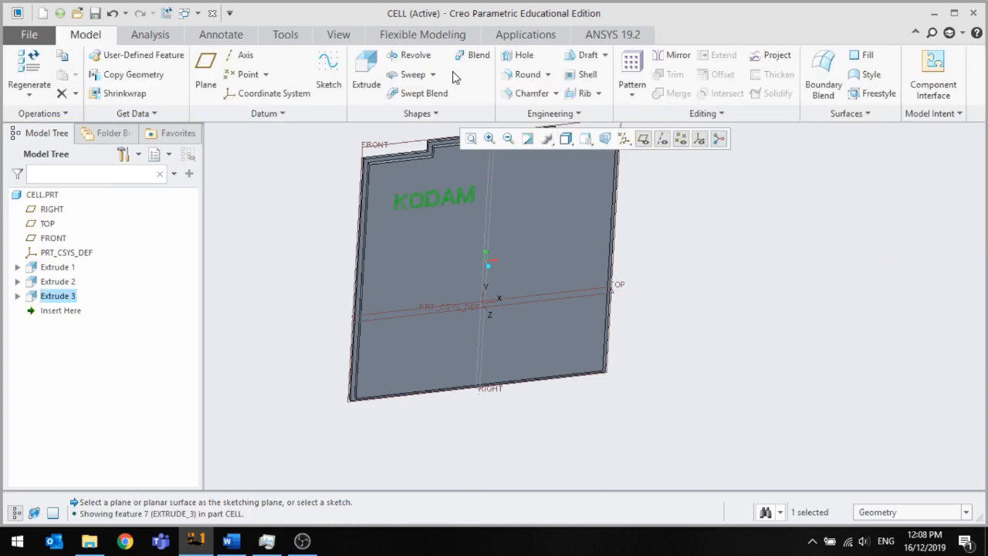
{"action": "left_click", "coordinate": [440, 462]}
Start a round on the inset layer's front edges, picking the side edge beside the M end of KODAM, the adjacent upper edge, its notch edge and the middle upper edge
{"action": "scroll", "coordinate": [439, 462], "scroll_direction": "up", "scroll_amount": 3}
{"action": "scroll", "coordinate": [439, 388], "scroll_direction": "down", "scroll_amount": 2}
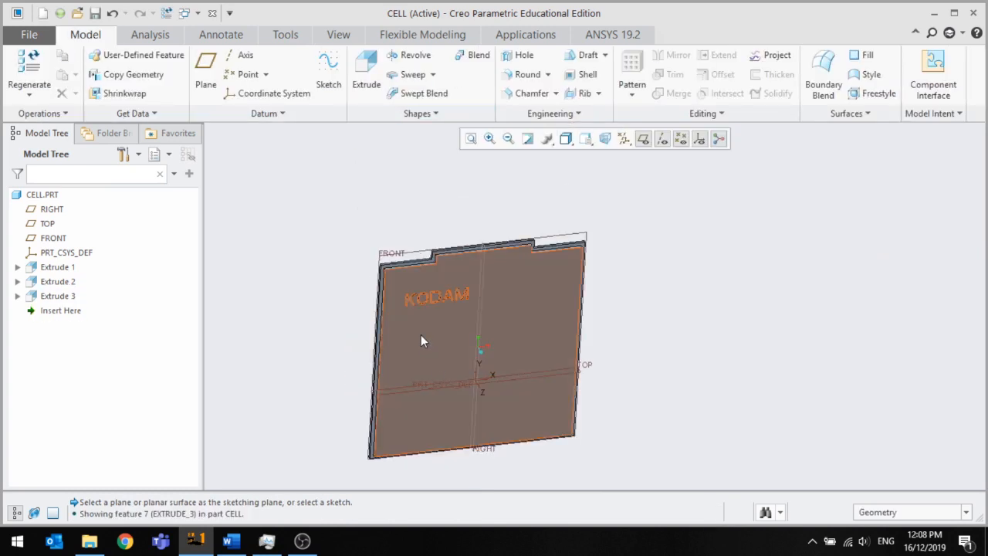
{"action": "middle_click_drag", "start_coordinate": [421, 334], "coordinate": [463, 323]}
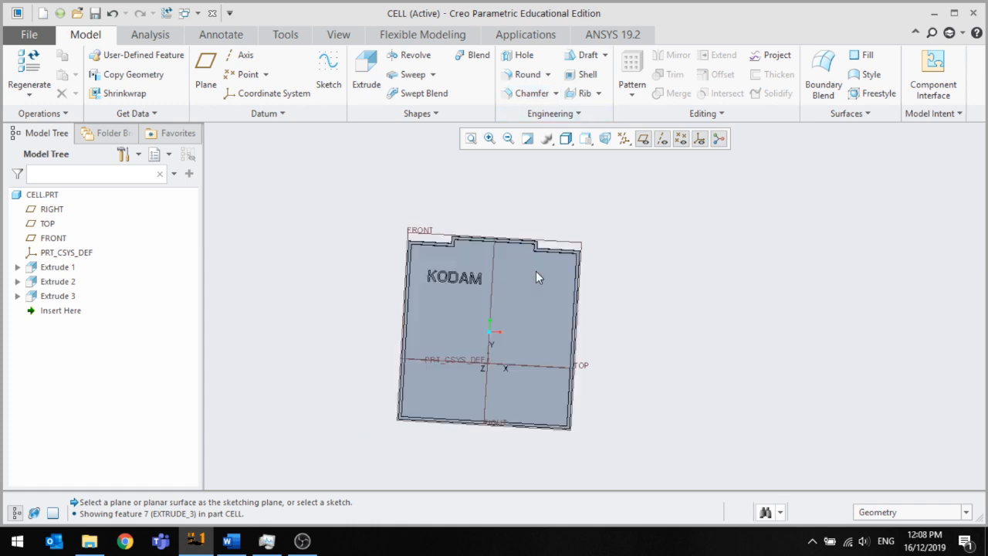
{"action": "scroll", "coordinate": [540, 298], "scroll_direction": "up", "scroll_amount": 5}
{"action": "mouse_move", "coordinate": [545, 249]}
{"action": "middle_mouse_down"}
{"action": "mouse_move", "coordinate": [516, 244]}
{"action": "mouse_move", "coordinate": [512, 257]}
{"action": "middle_mouse_up"}
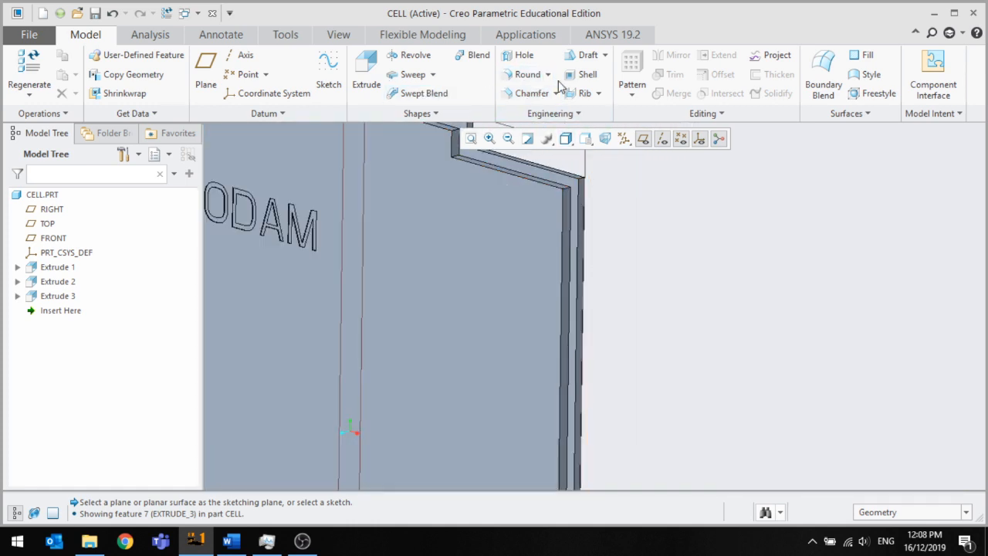
{"action": "left_click", "coordinate": [528, 74]}
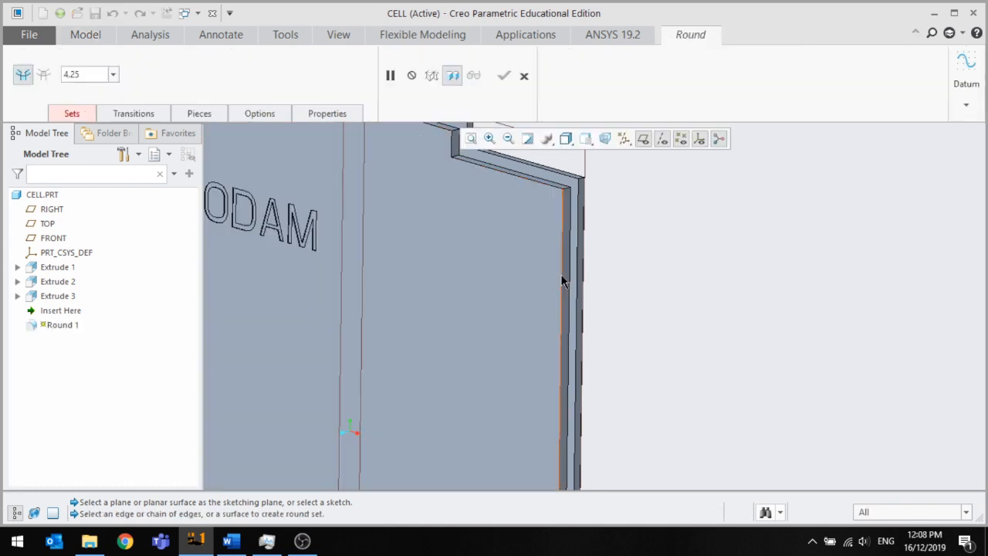
{"action": "left_click", "coordinate": [564, 281]}
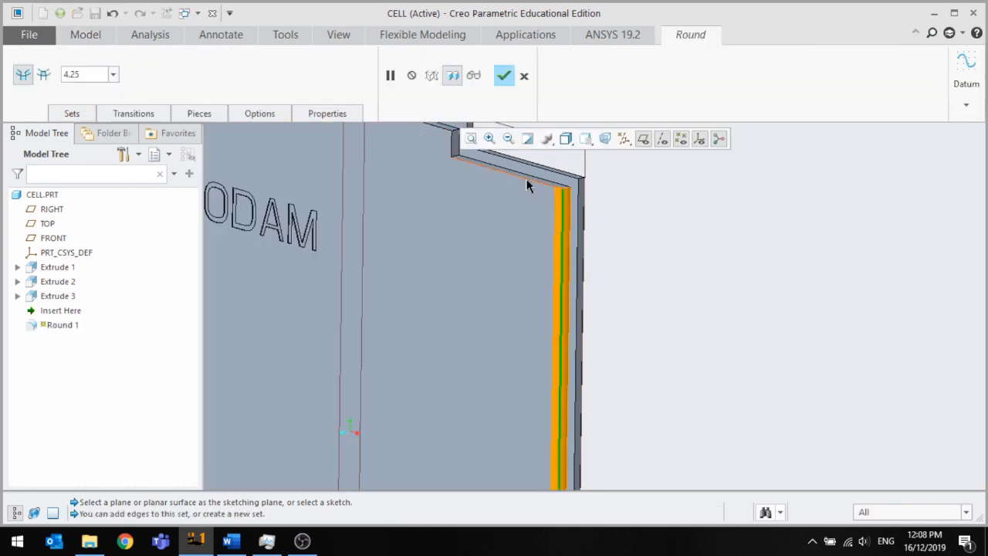
{"action": "scroll", "coordinate": [532, 263], "scroll_direction": "up", "scroll_amount": 2}
{"action": "scroll", "coordinate": [487, 191], "scroll_direction": "down", "scroll_amount": 4}
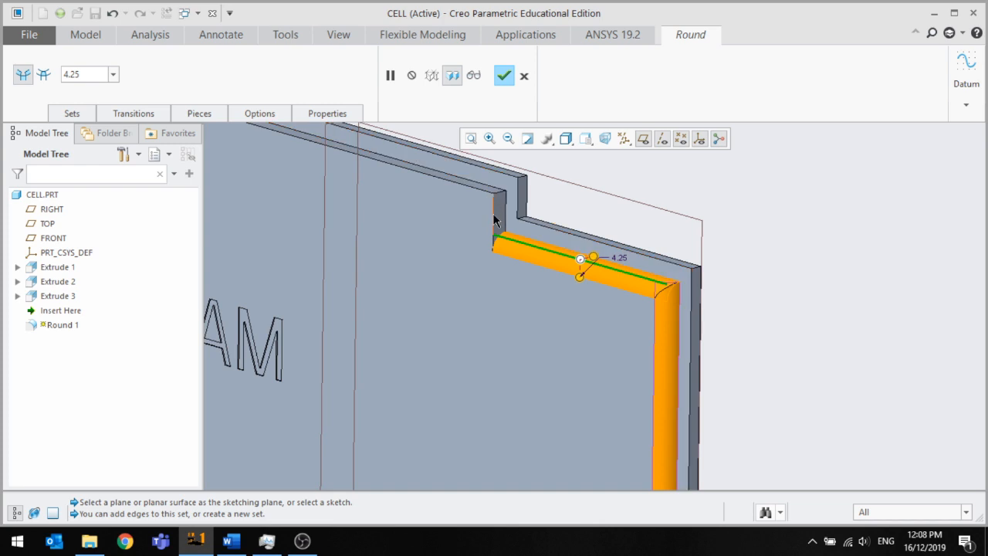
{"action": "left_click", "coordinate": [492, 220]}
{"action": "left_click", "coordinate": [470, 187]}
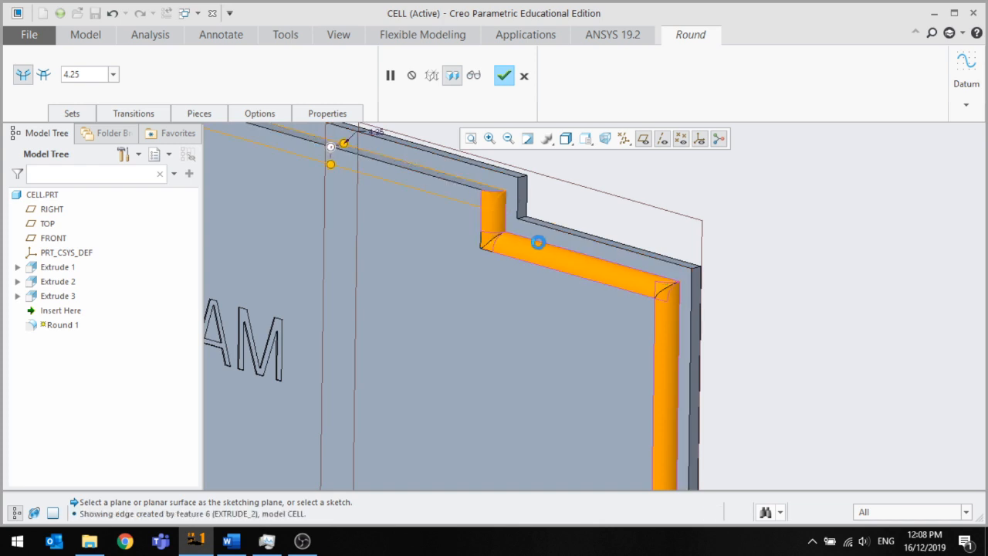
Add the notch edge and outer upper edge on the lettering side to the round, and set the outer edge's radius to 5
{"action": "scroll", "coordinate": [540, 243], "scroll_direction": "up", "scroll_amount": 1}
{"action": "scroll", "coordinate": [619, 312], "scroll_direction": "up", "scroll_amount": 5}
{"action": "middle_click_drag", "start_coordinate": [536, 382], "coordinate": [554, 403]}
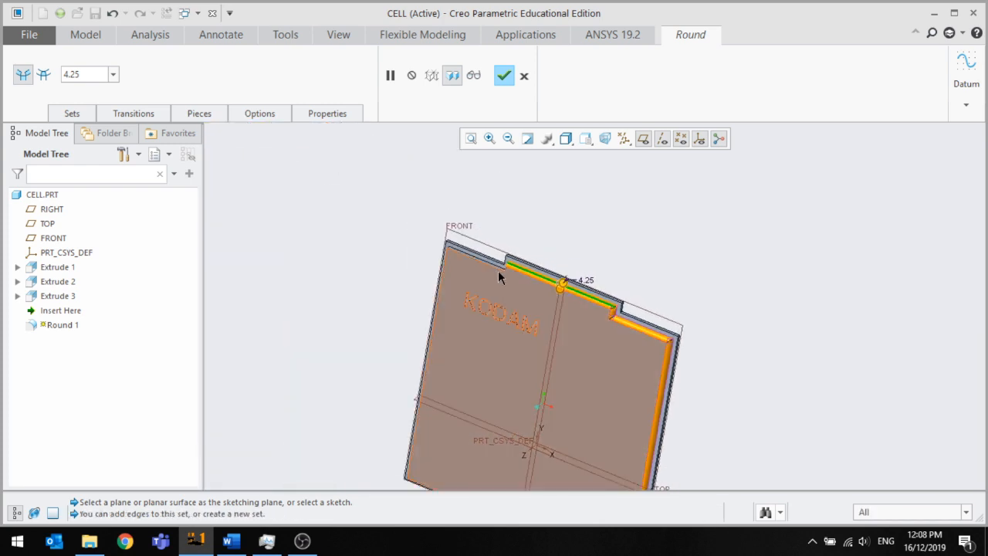
{"action": "scroll", "coordinate": [507, 261], "scroll_direction": "down", "scroll_amount": 4}
{"action": "scroll", "coordinate": [509, 263], "scroll_direction": "down", "scroll_amount": 3}
{"action": "left_click", "coordinate": [505, 305], "text": "ctrl"}
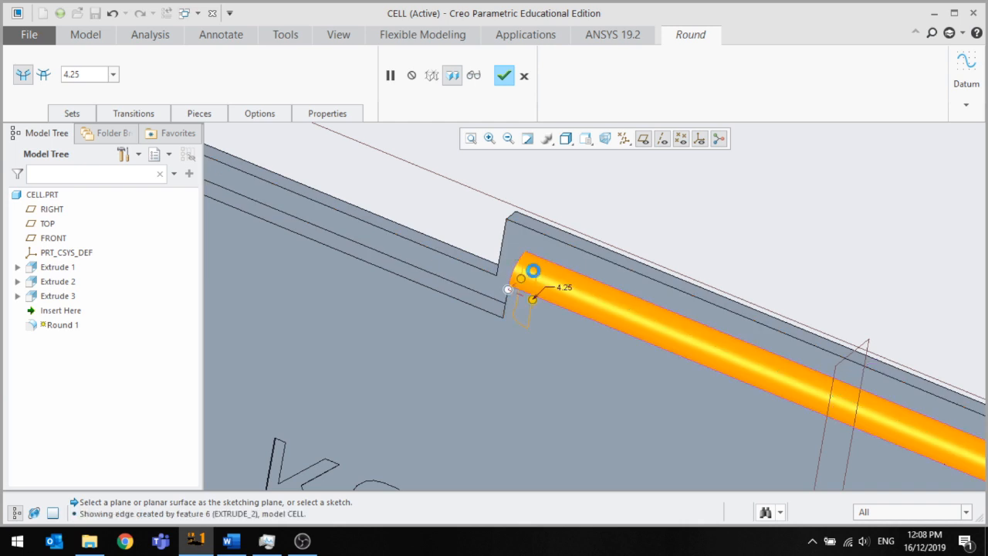
{"action": "left_click", "coordinate": [471, 309], "text": "ctrl"}
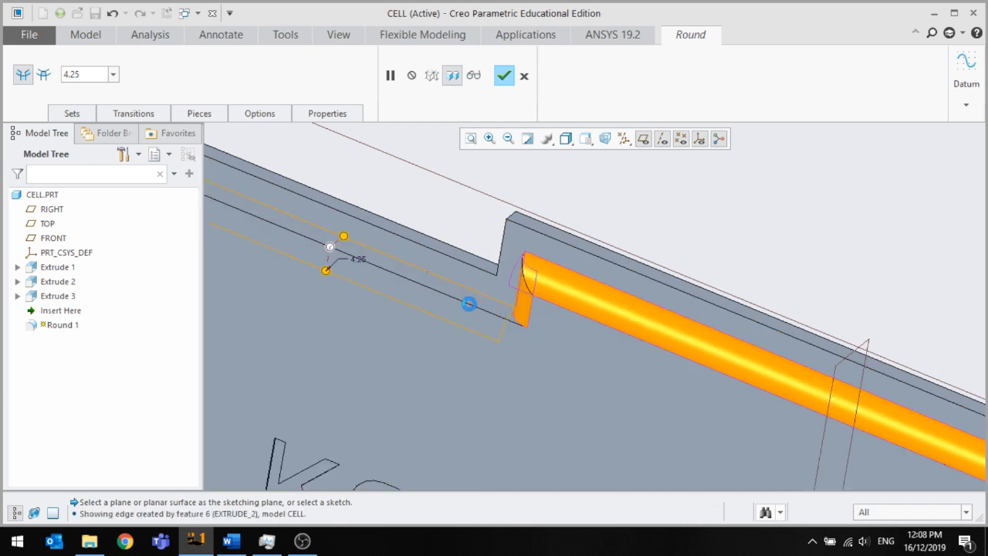
{"action": "scroll", "coordinate": [586, 335], "scroll_direction": "up", "scroll_amount": 2}
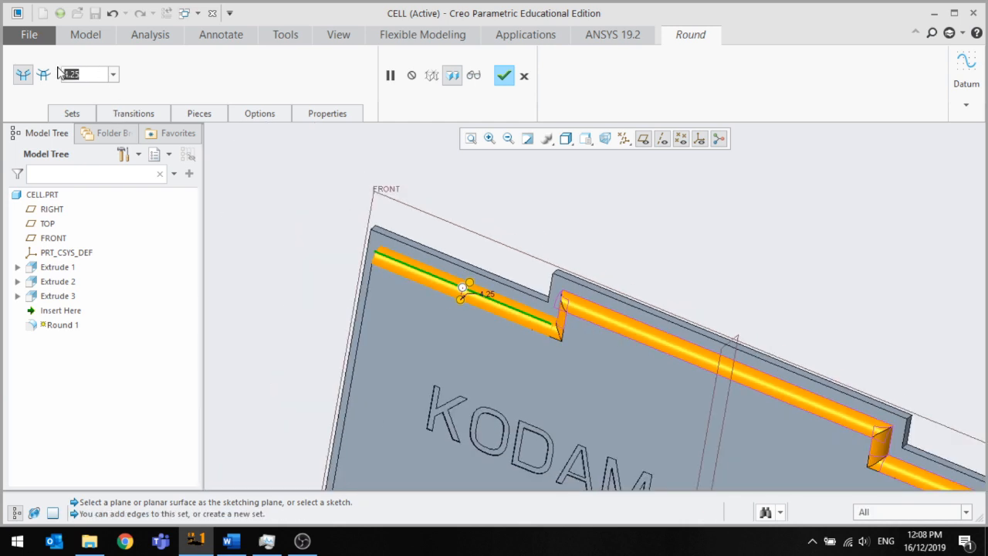
{"action": "type", "text": "5"}
{"action": "key", "text": "Return"}
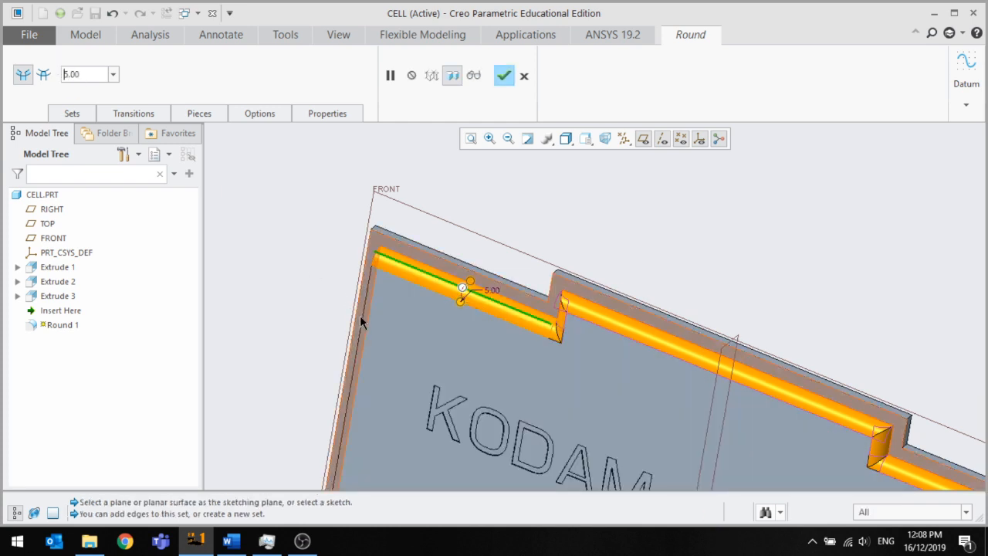
Add the remaining side edge and the lower edge of the inset layer to the round
{"action": "left_click", "coordinate": [363, 314]}
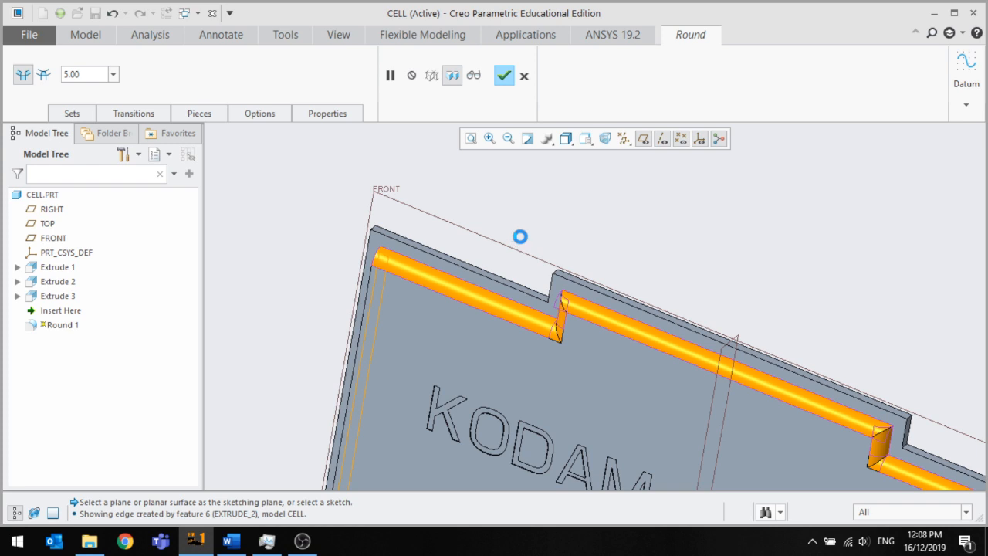
{"action": "scroll", "coordinate": [520, 238], "scroll_direction": "up", "scroll_amount": 6}
{"action": "middle_click_drag", "start_coordinate": [502, 366], "coordinate": [525, 312]}
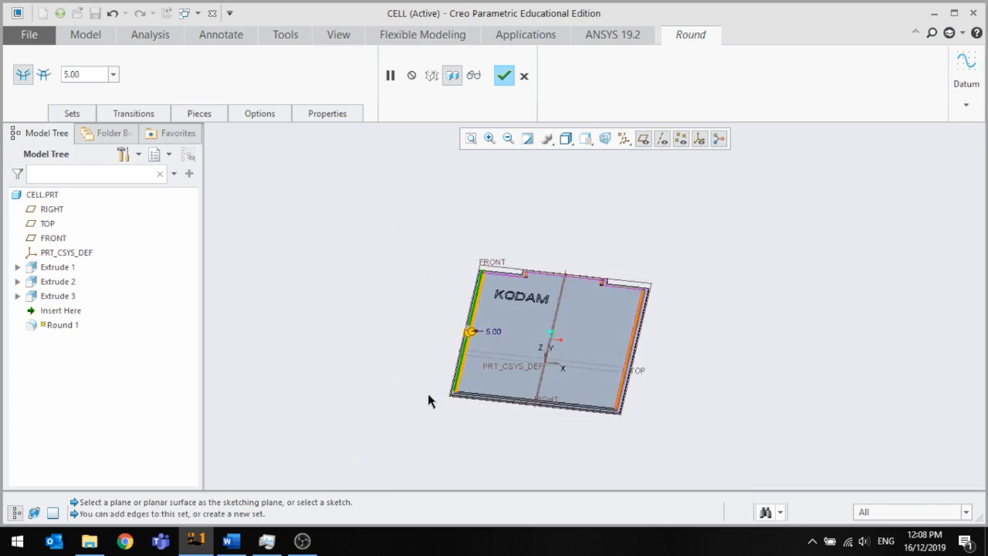
{"action": "scroll", "coordinate": [463, 390], "scroll_direction": "down", "scroll_amount": 5}
{"action": "left_click", "coordinate": [541, 396]}
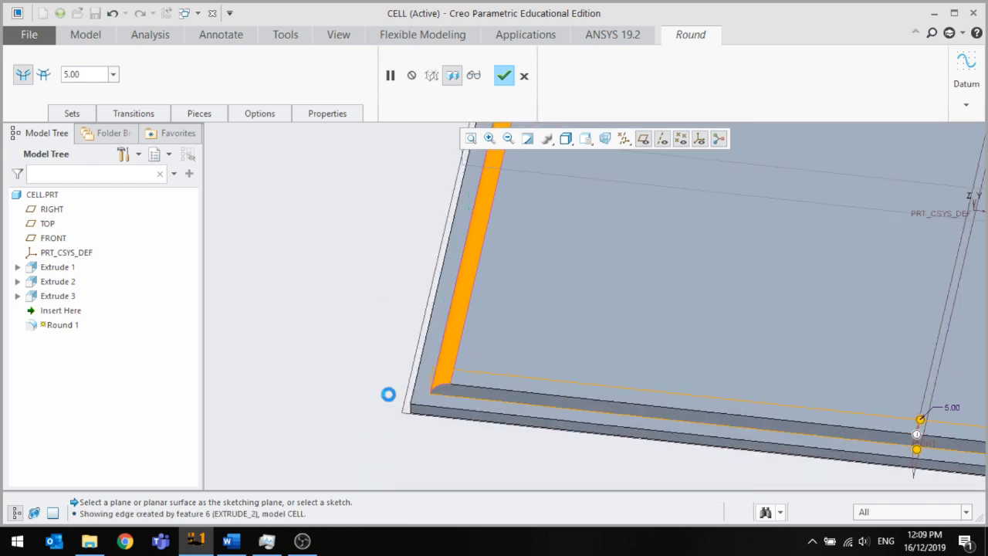
{"action": "scroll", "coordinate": [392, 389], "scroll_direction": "up", "scroll_amount": 6}
{"action": "scroll", "coordinate": [594, 342], "scroll_direction": "down", "scroll_amount": 3}
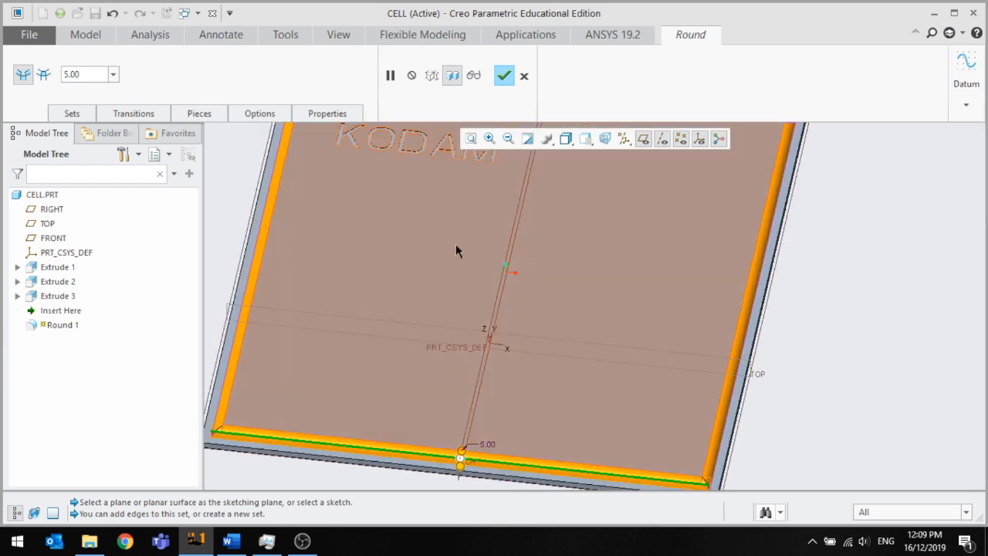
Set the radius of round Set 1 and Set 2 to 5
{"action": "left_click", "coordinate": [71, 114]}
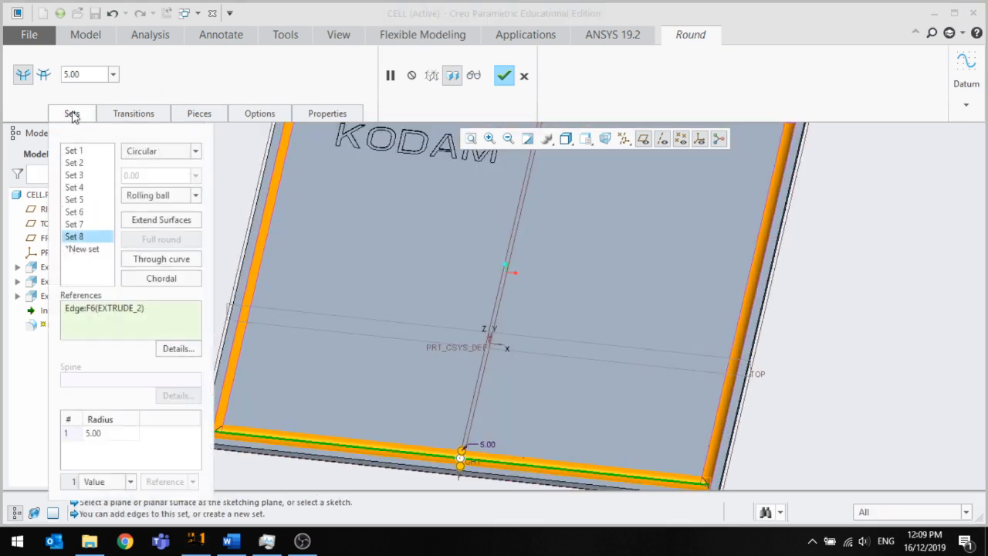
{"action": "left_click", "coordinate": [75, 151]}
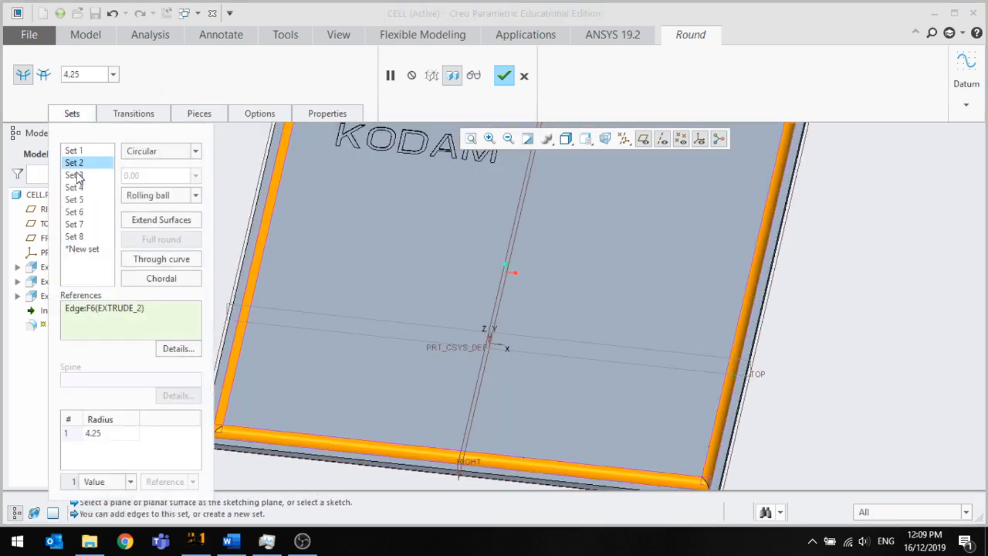
{"action": "left_click", "coordinate": [102, 432]}
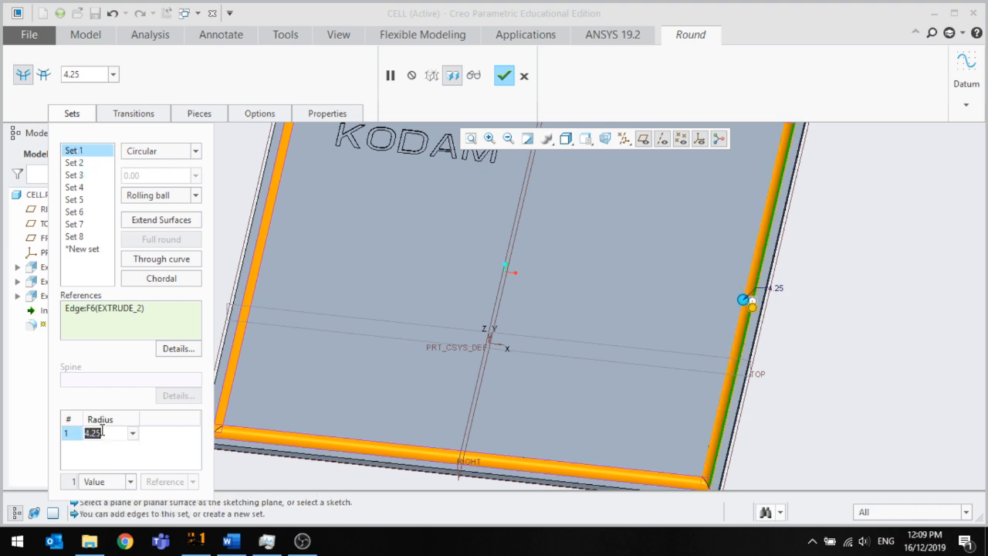
{"action": "key", "text": "BackSpace"}
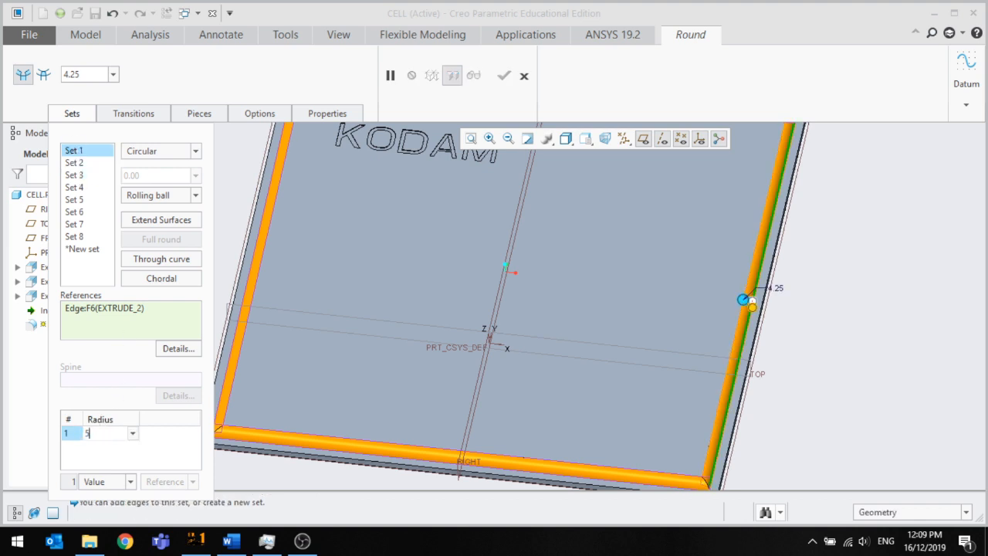
{"action": "left_click", "coordinate": [79, 164]}
{"action": "left_click", "coordinate": [99, 433]}
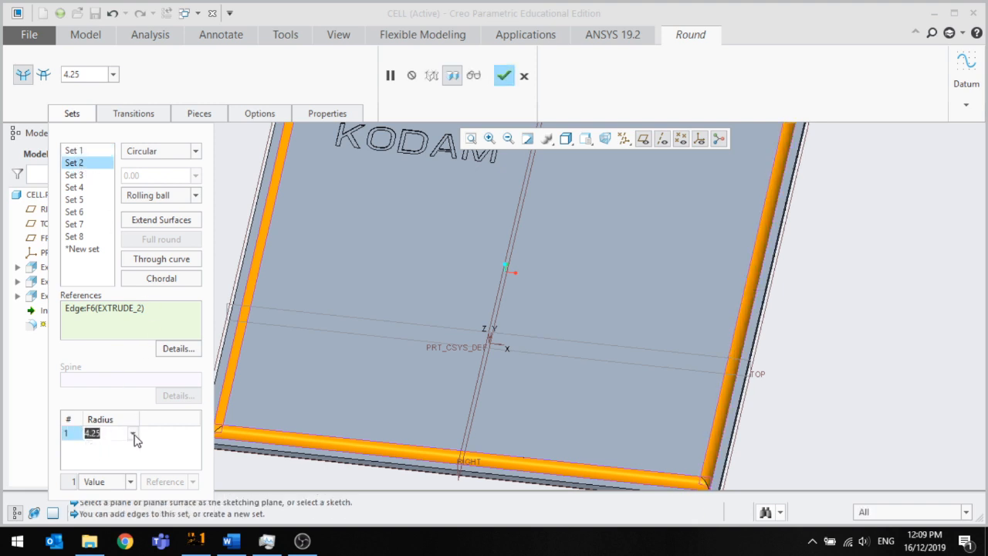
{"action": "left_click", "coordinate": [115, 451]}
Set the radius of round Set 3 and Set 4 to 5
{"action": "left_click", "coordinate": [81, 175]}
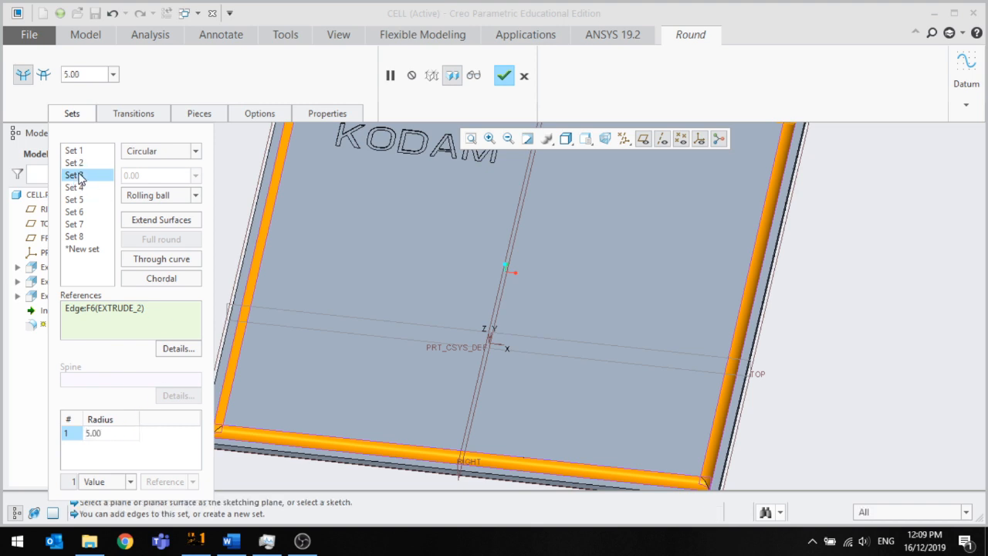
{"action": "left_click", "coordinate": [99, 432]}
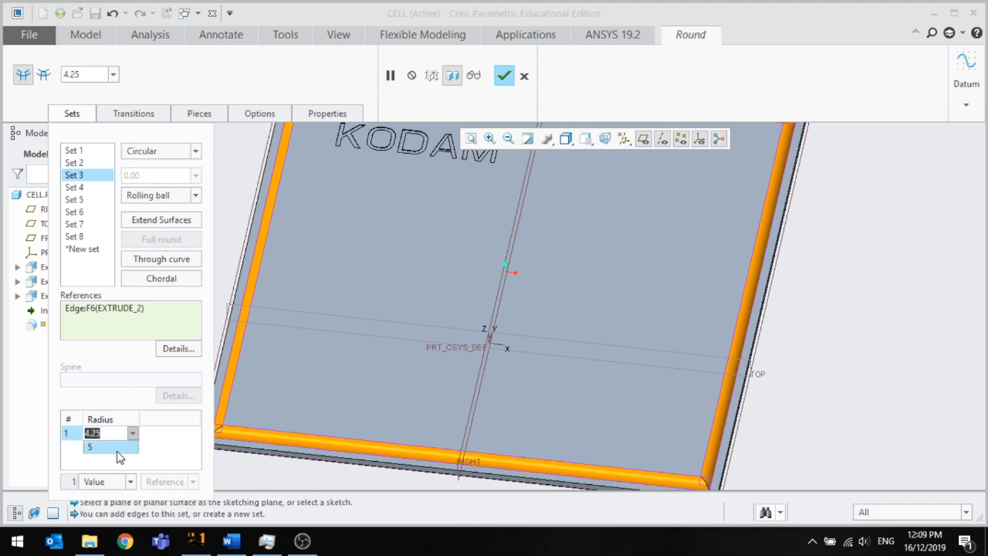
{"action": "left_click", "coordinate": [115, 451]}
{"action": "left_click", "coordinate": [75, 187]}
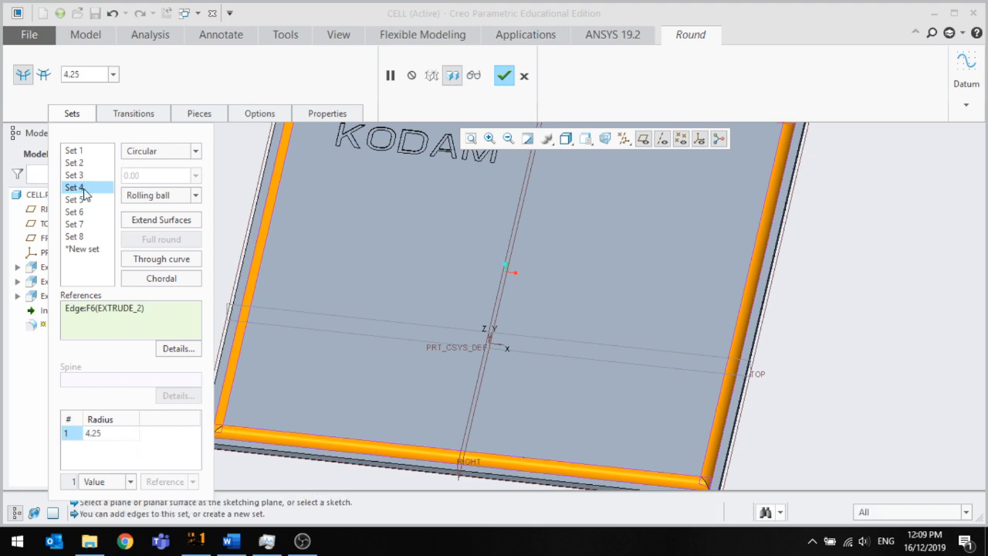
{"action": "left_click", "coordinate": [117, 434]}
{"action": "left_click", "coordinate": [133, 432]}
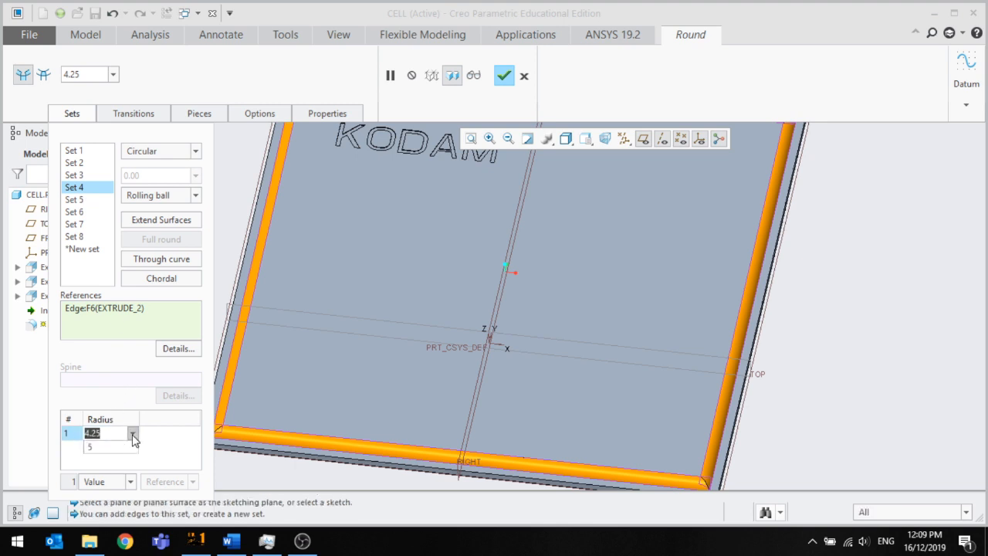
{"action": "left_click", "coordinate": [115, 451]}
Set the radius of round Set 5 to 5 and complete the round feature
{"action": "left_click", "coordinate": [89, 200]}
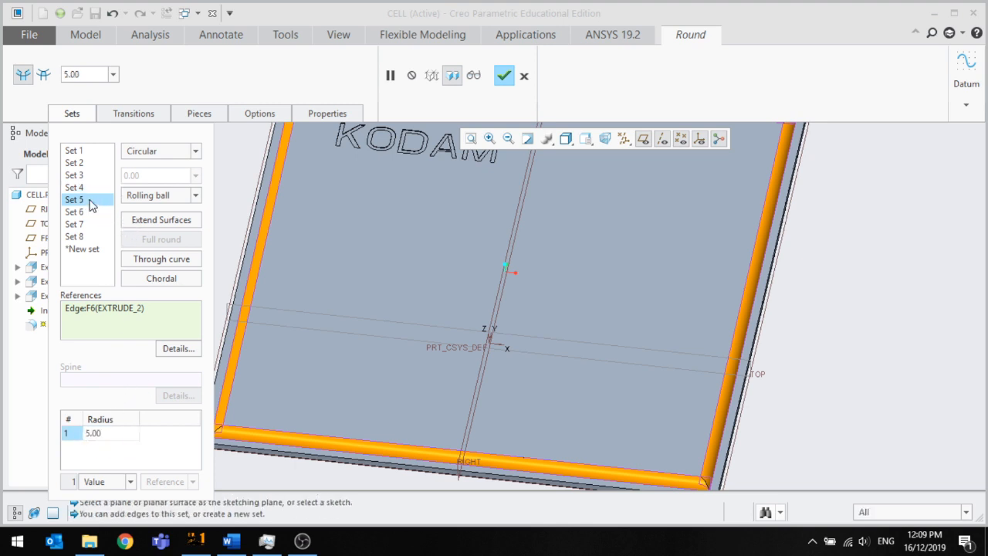
{"action": "left_click", "coordinate": [111, 432]}
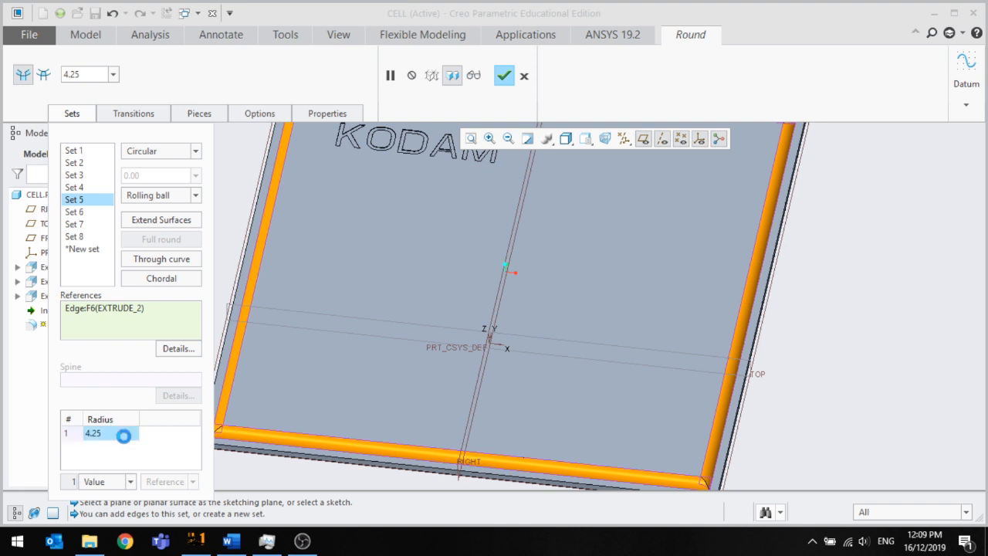
{"action": "left_click", "coordinate": [132, 433]}
{"action": "left_click", "coordinate": [129, 450]}
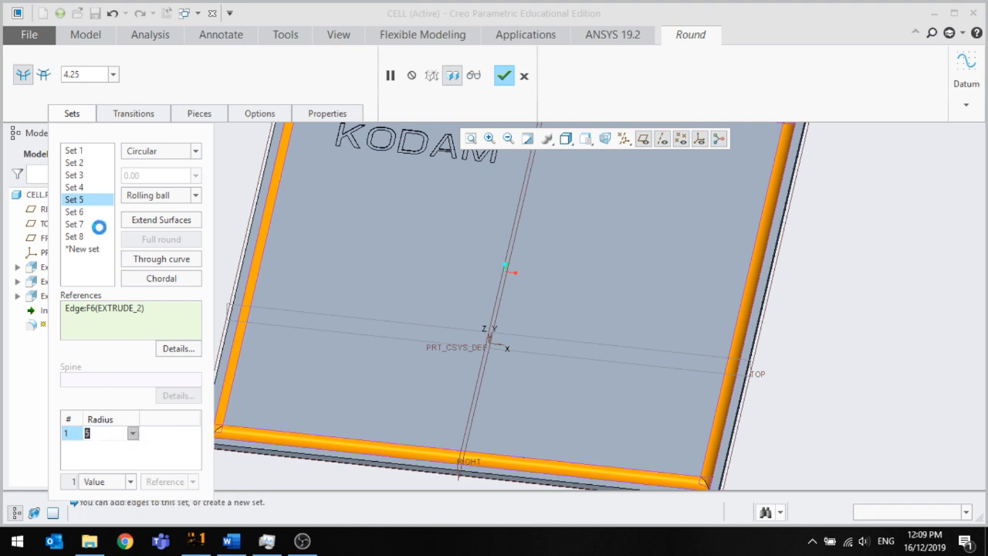
{"action": "left_click", "coordinate": [97, 217]}
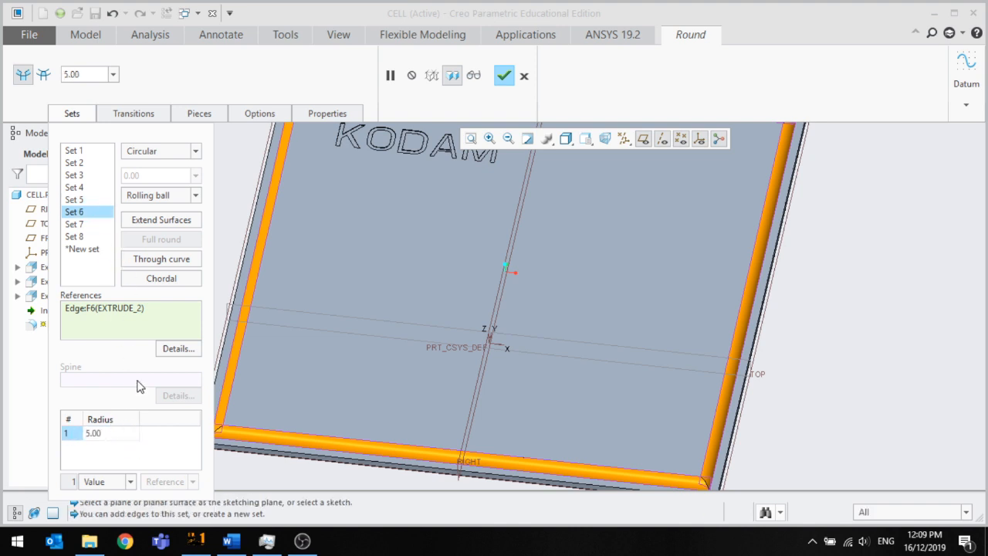
{"action": "scroll", "coordinate": [405, 404], "scroll_direction": "up", "scroll_amount": 4}
{"action": "middle_click_drag", "start_coordinate": [429, 398], "coordinate": [399, 430]}
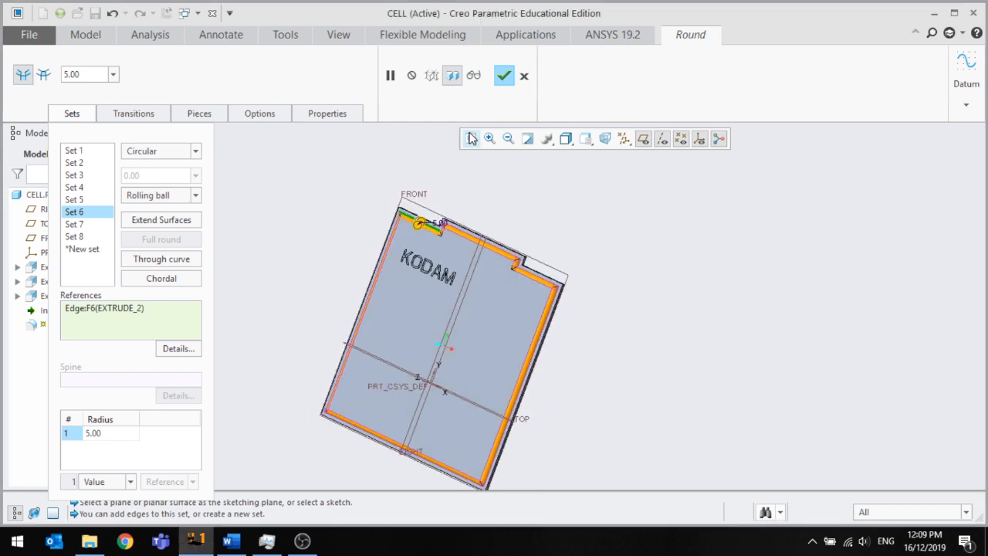
{"action": "left_click", "coordinate": [502, 76]}
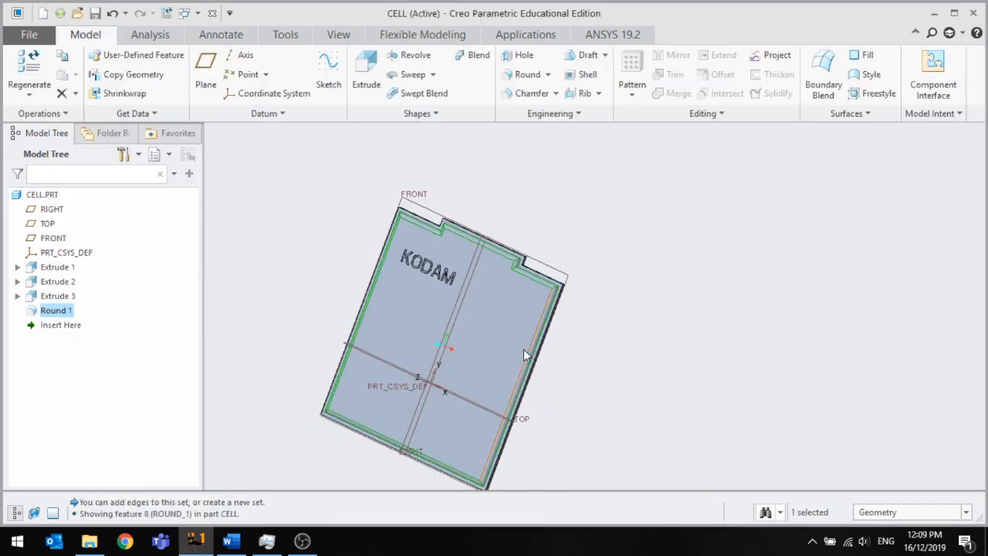
{"action": "middle_click_drag", "start_coordinate": [607, 324], "coordinate": [463, 316]}
{"action": "scroll", "coordinate": [453, 364], "scroll_direction": "up", "scroll_amount": 5}
{"action": "scroll", "coordinate": [525, 319], "scroll_direction": "up", "scroll_amount": 1}
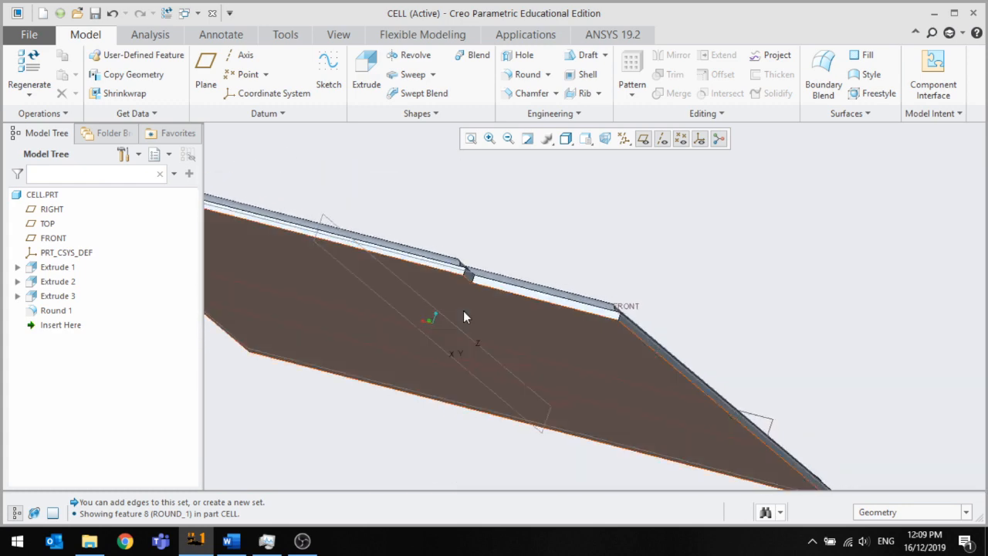
Mirror the inset layer Extrude 2 about the FRONT plane
{"action": "left_click", "coordinate": [58, 281]}
{"action": "mouse_move", "coordinate": [443, 301]}
{"action": "middle_mouse_down"}
{"action": "mouse_move", "coordinate": [457, 296]}
{"action": "mouse_move", "coordinate": [456, 308]}
{"action": "middle_mouse_up"}
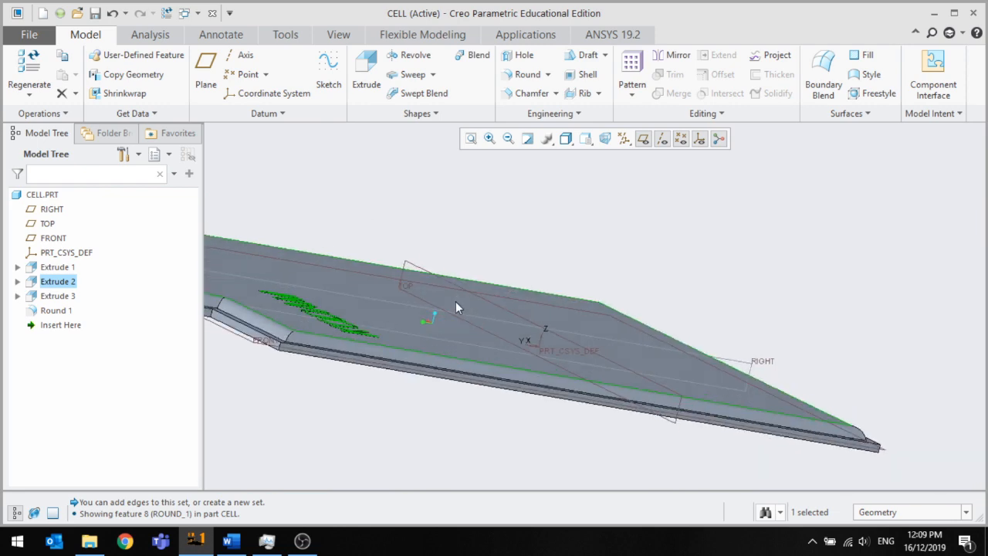
{"action": "left_click", "coordinate": [72, 299]}
{"action": "left_click", "coordinate": [71, 285]}
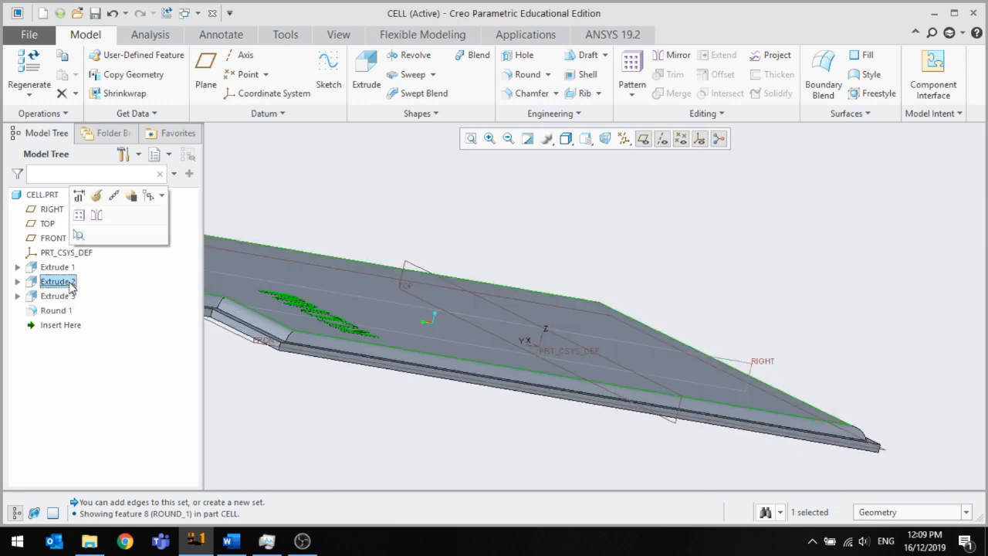
{"action": "left_click", "coordinate": [96, 215]}
{"action": "scroll", "coordinate": [474, 334], "scroll_direction": "up", "scroll_amount": 4}
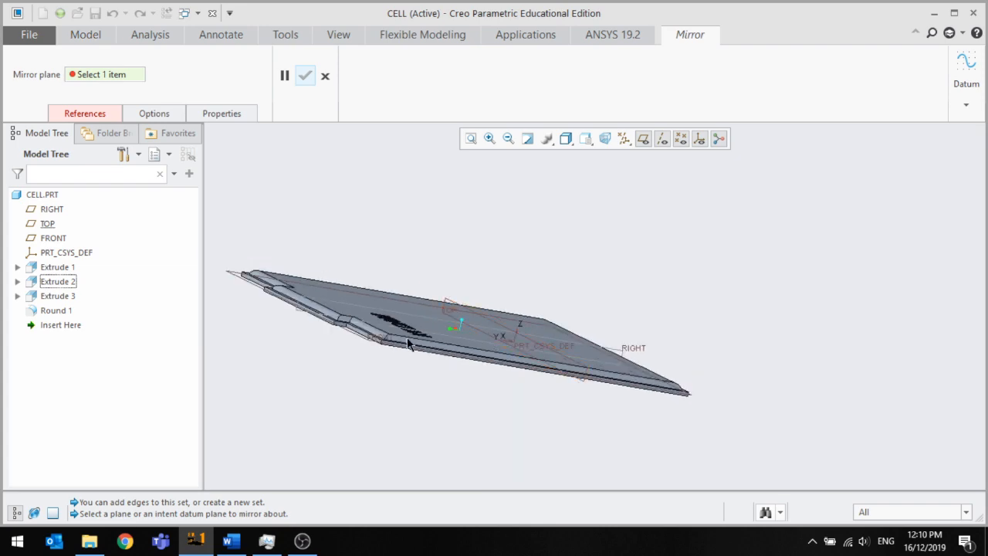
{"action": "scroll", "coordinate": [391, 337], "scroll_direction": "down", "scroll_amount": 4}
{"action": "middle_click_drag", "start_coordinate": [318, 320], "coordinate": [369, 318]}
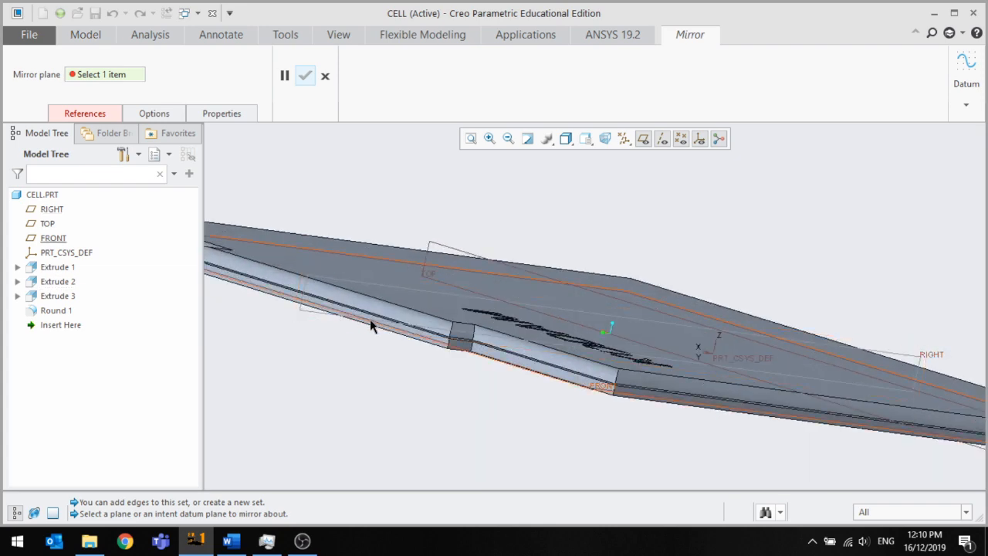
{"action": "left_click", "coordinate": [382, 323]}
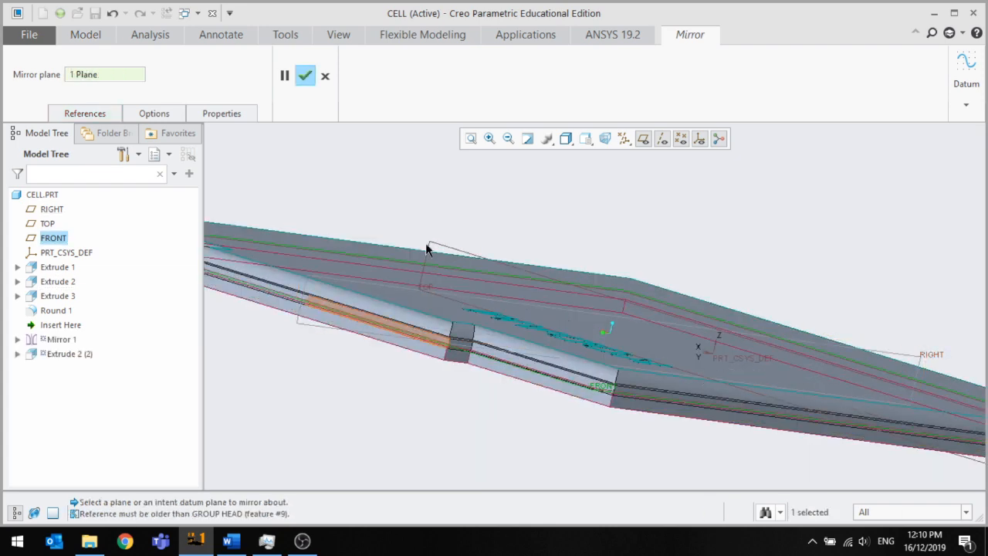
{"action": "left_click", "coordinate": [305, 76]}
{"action": "middle_click_drag", "start_coordinate": [356, 315], "coordinate": [412, 301]}
{"action": "scroll", "coordinate": [413, 301], "scroll_direction": "up", "scroll_amount": 3}
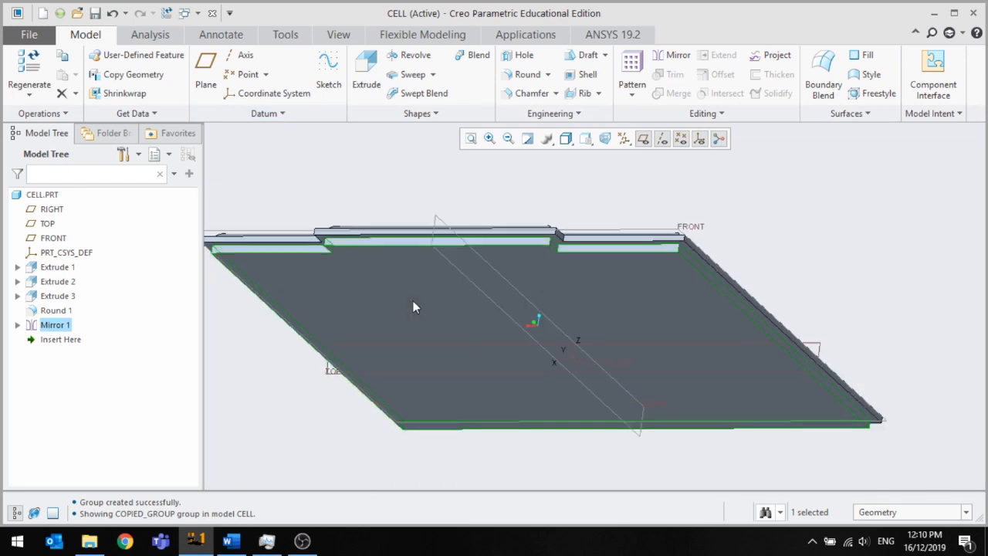
{"action": "left_click", "coordinate": [57, 311]}
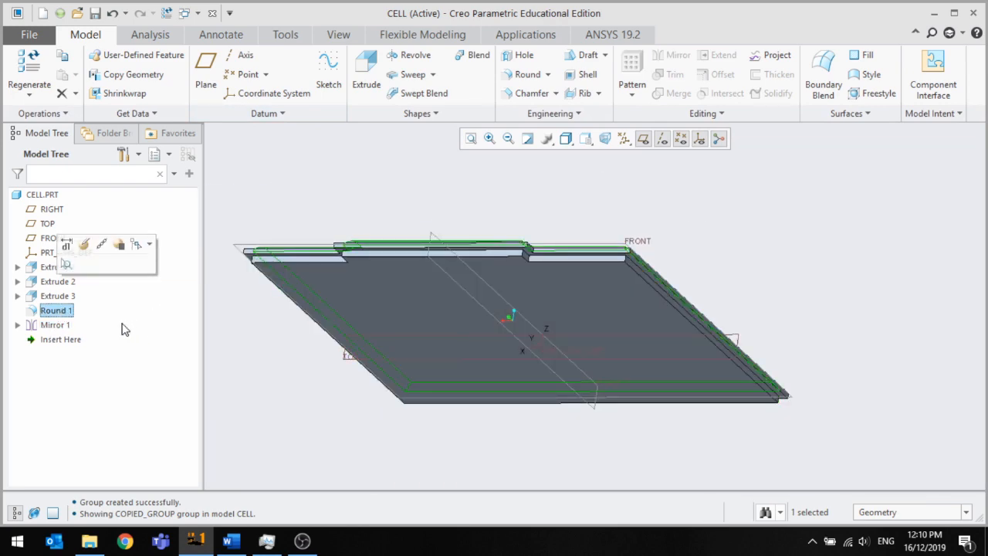
{"action": "left_click", "coordinate": [55, 327]}
{"action": "left_click", "coordinate": [54, 301]}
{"action": "left_click", "coordinate": [53, 310]}
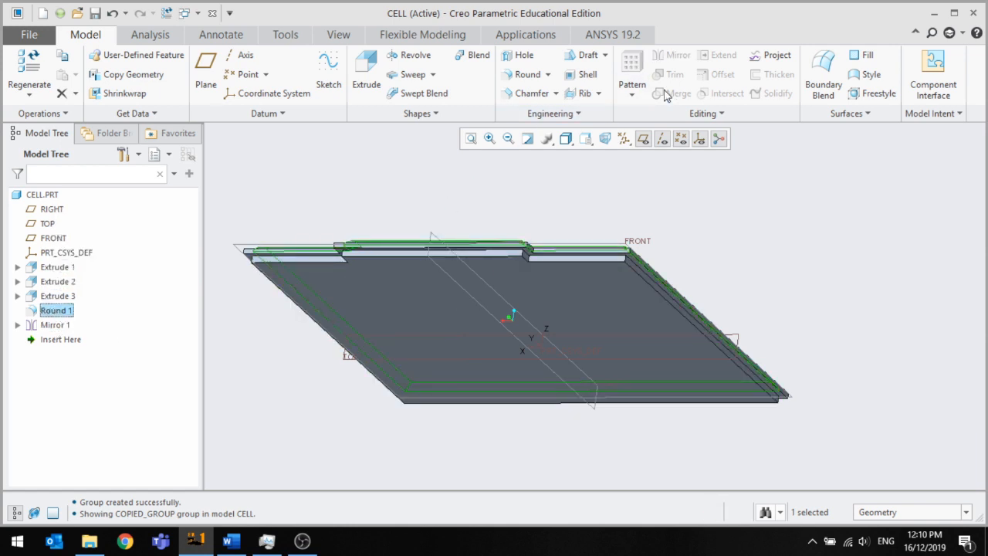
{"action": "left_click", "coordinate": [44, 299]}
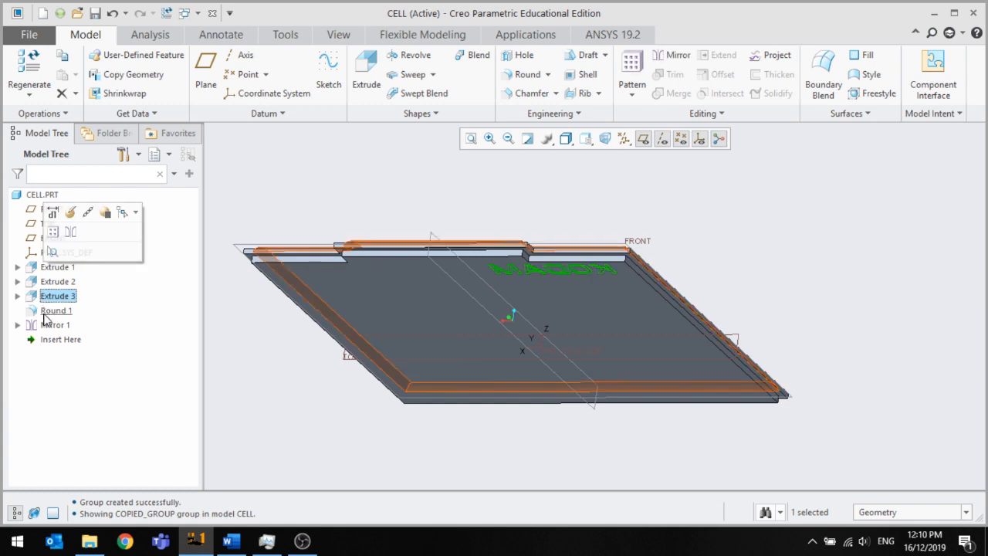
{"action": "left_click", "coordinate": [45, 314]}
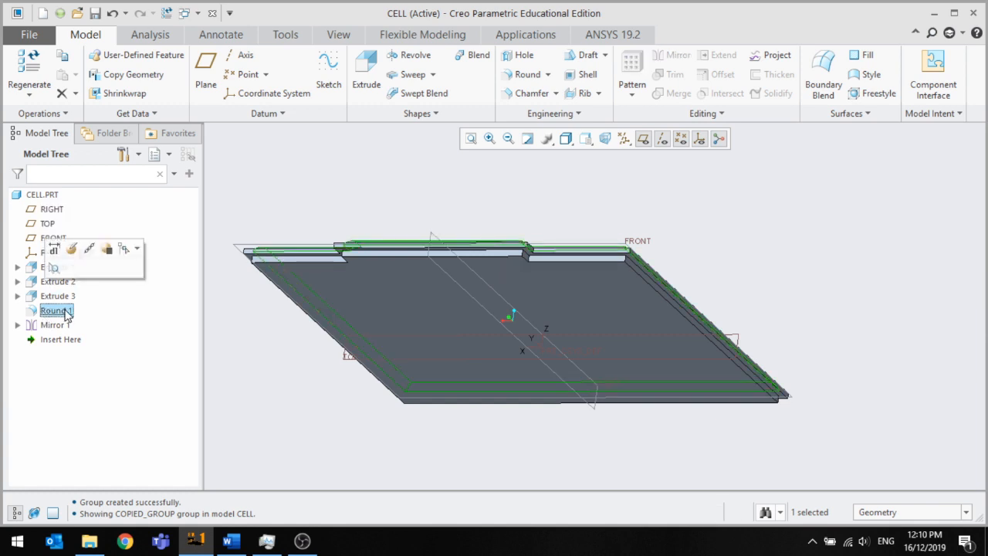
Mirror the KODAM lettering feature Extrude 3 about the FRONT plane
{"action": "left_click", "coordinate": [58, 297]}
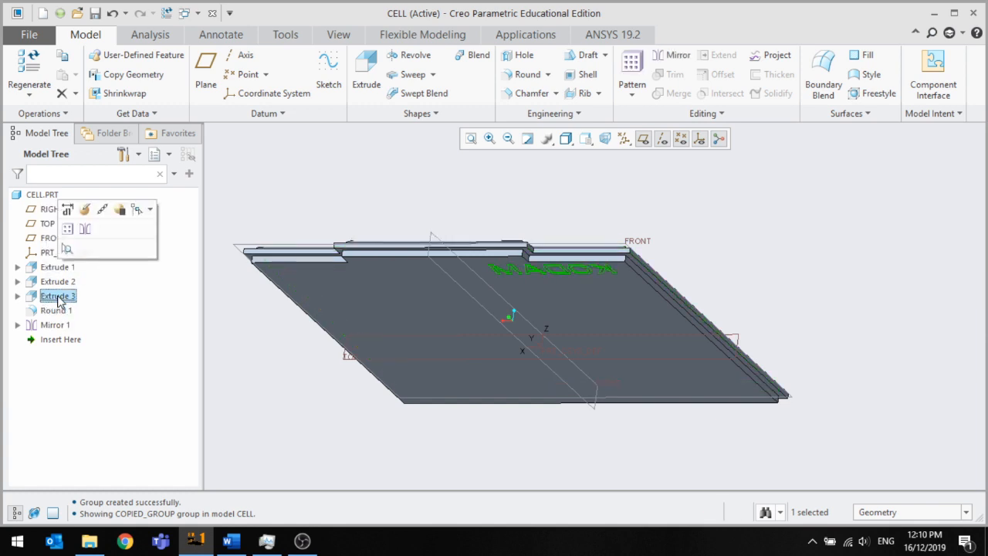
{"action": "left_click", "coordinate": [84, 233]}
{"action": "scroll", "coordinate": [544, 247], "scroll_direction": "down", "scroll_amount": 3}
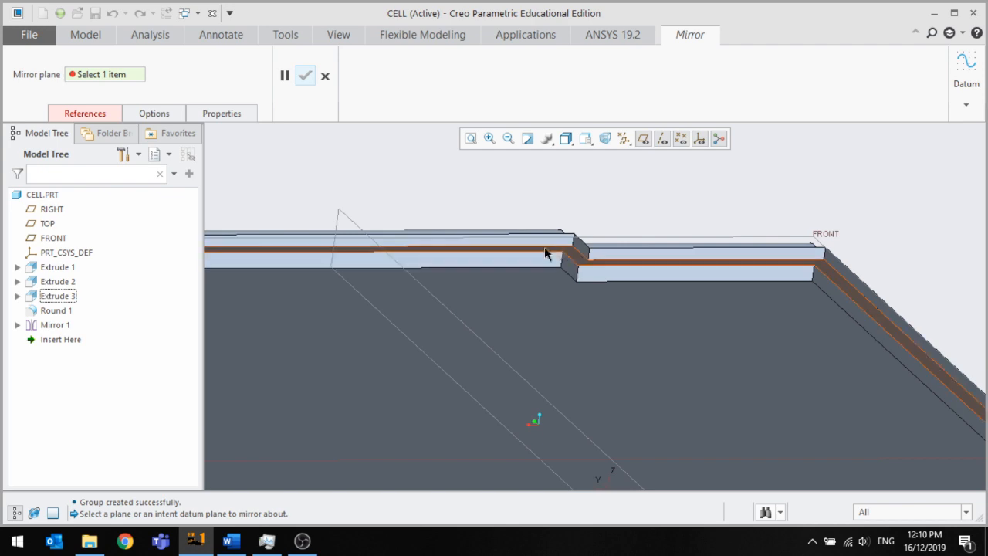
{"action": "left_click", "coordinate": [612, 236]}
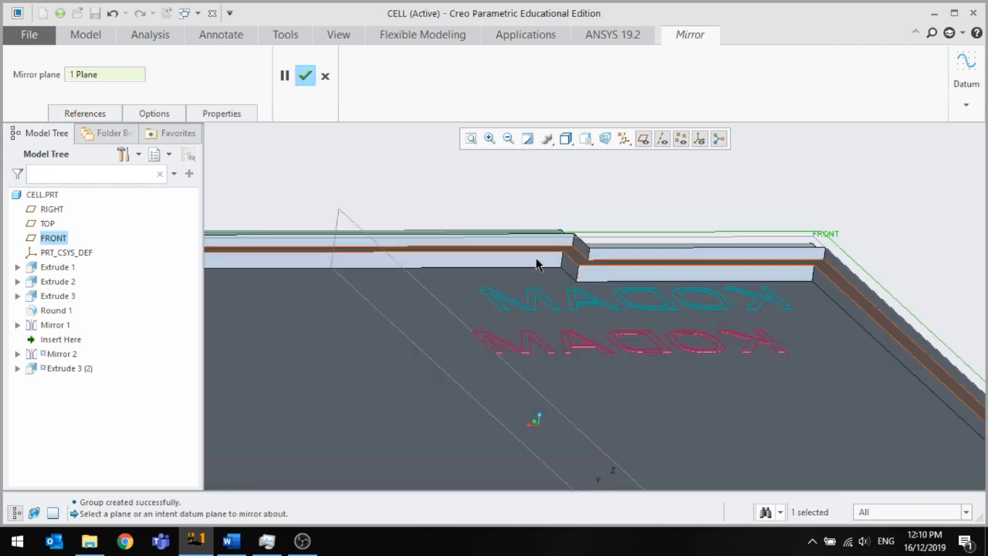
{"action": "middle_click_drag", "start_coordinate": [536, 260], "coordinate": [515, 256]}
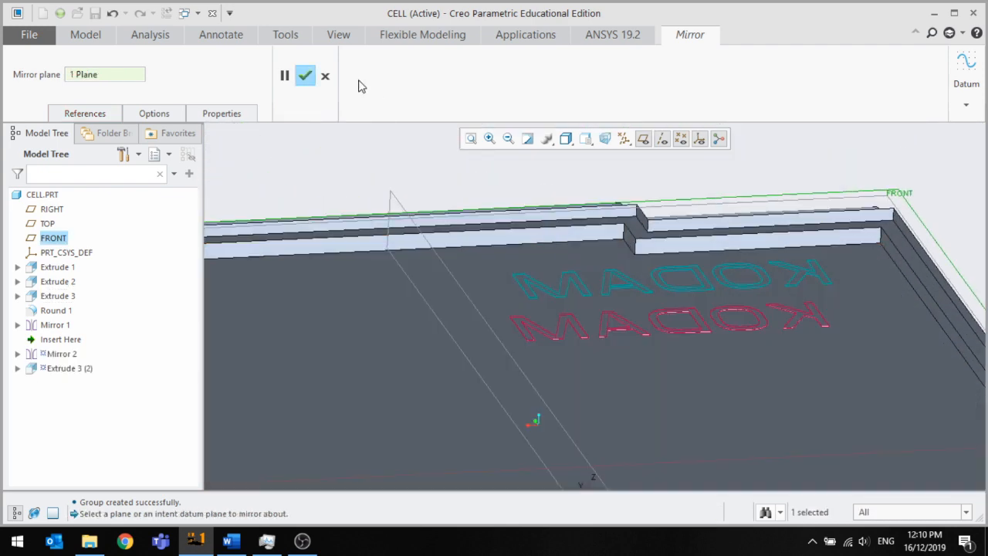
{"action": "left_click", "coordinate": [306, 76]}
Delete the mirrored lettering feature Mirror 2 and the mirrored inset layer feature Mirror 1
{"action": "left_click", "coordinate": [56, 310]}
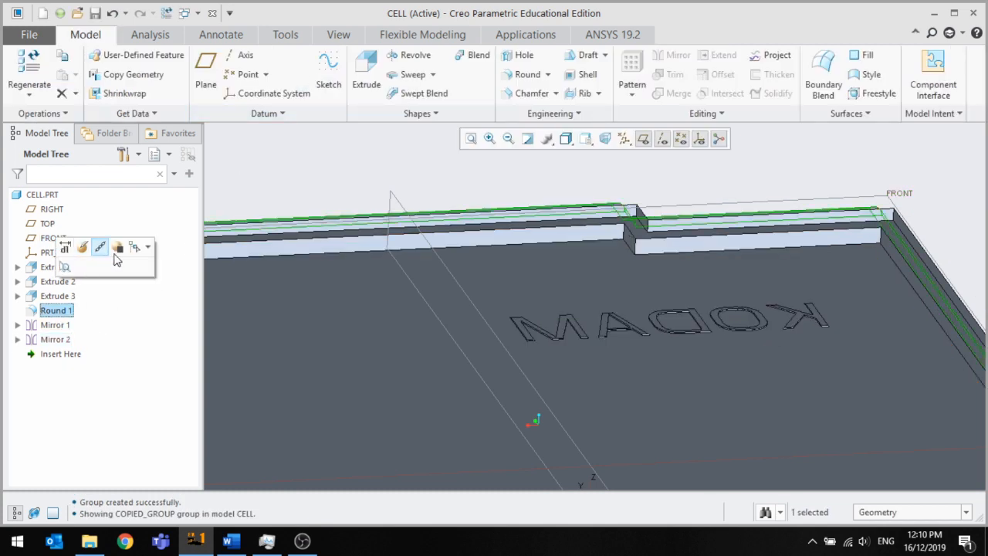
{"action": "left_click", "coordinate": [345, 168]}
{"action": "scroll", "coordinate": [394, 211], "scroll_direction": "up", "scroll_amount": 3}
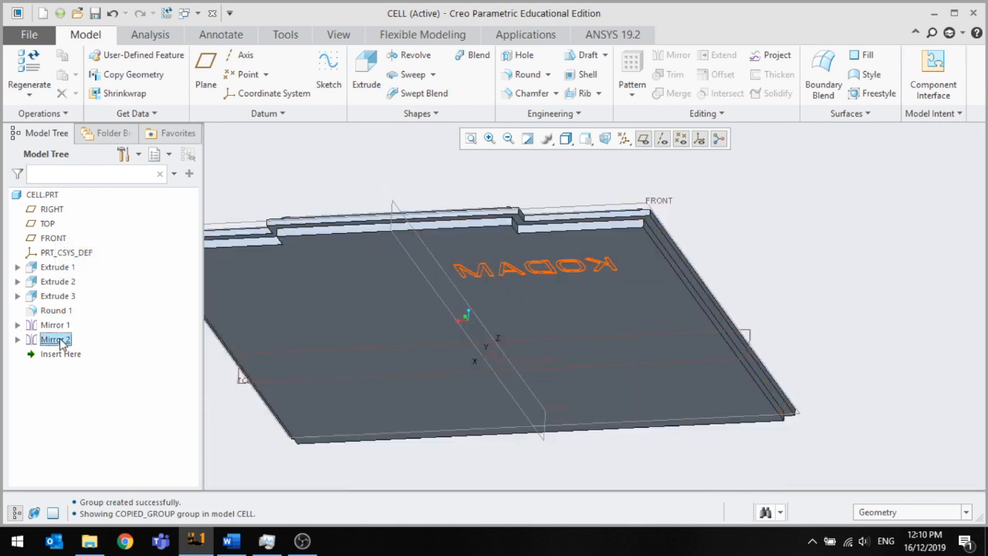
{"action": "left_click", "coordinate": [57, 339]}
{"action": "right_click", "coordinate": [57, 339]}
{"action": "left_click", "coordinate": [107, 392]}
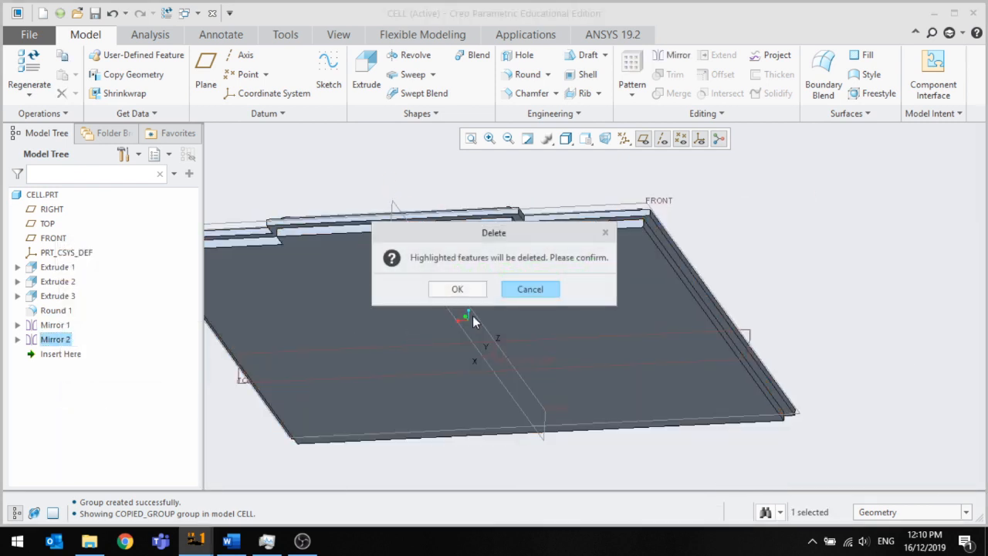
{"action": "left_click", "coordinate": [459, 291]}
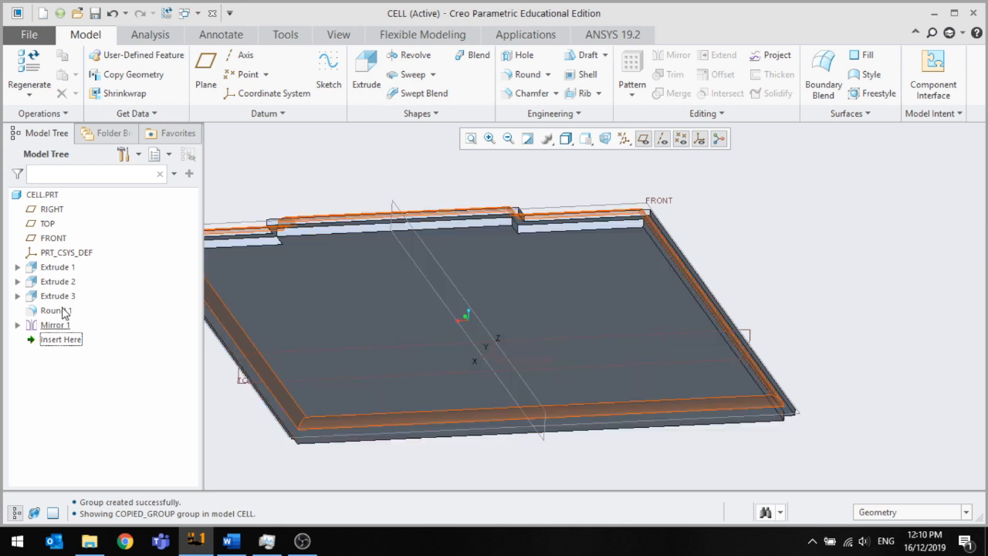
{"action": "left_click", "coordinate": [64, 327]}
{"action": "right_click", "coordinate": [64, 326]}
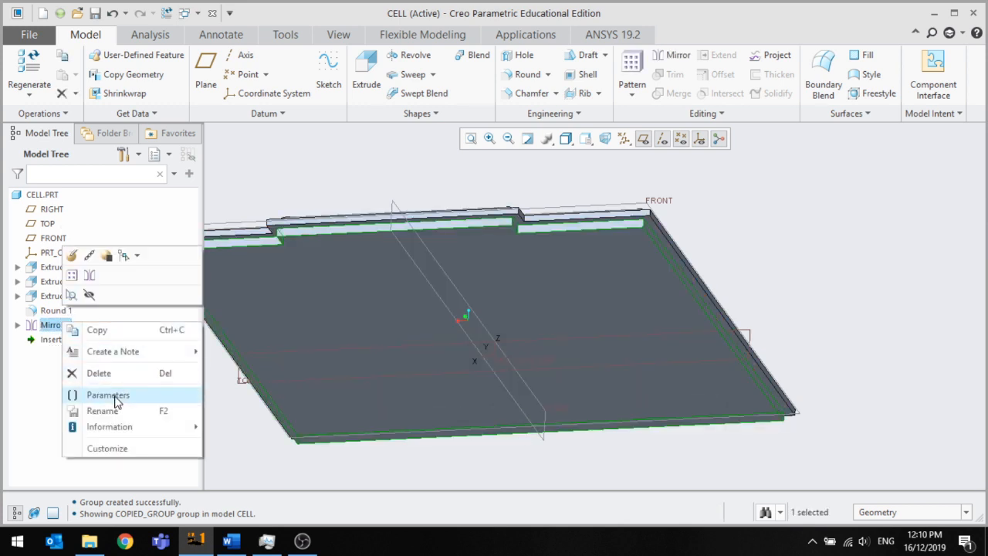
{"action": "left_click", "coordinate": [99, 372]}
{"action": "left_click", "coordinate": [460, 291]}
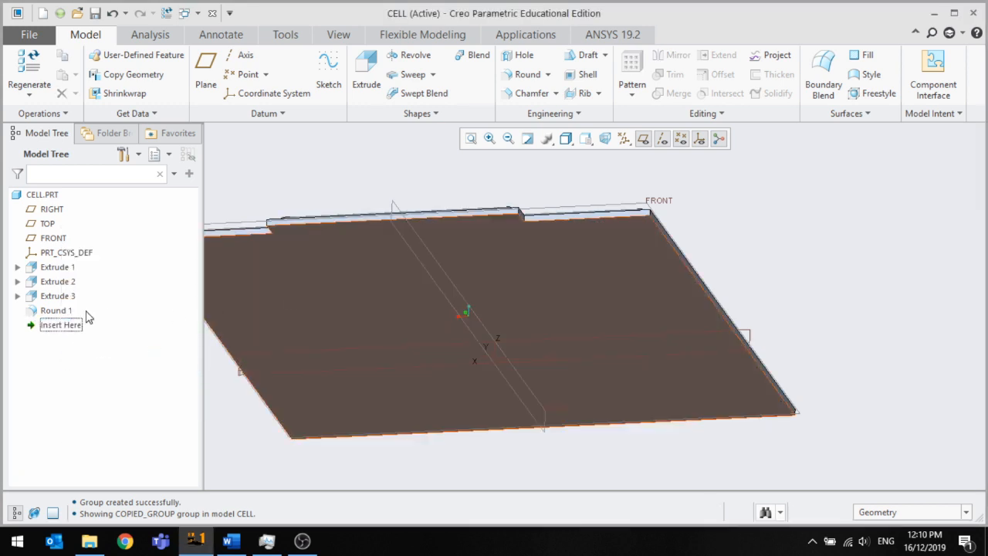
Start a mirror of Extrude 2 and Round 1 together, using the FRONT plane as the mirror plane
{"action": "left_click", "coordinate": [62, 311]}
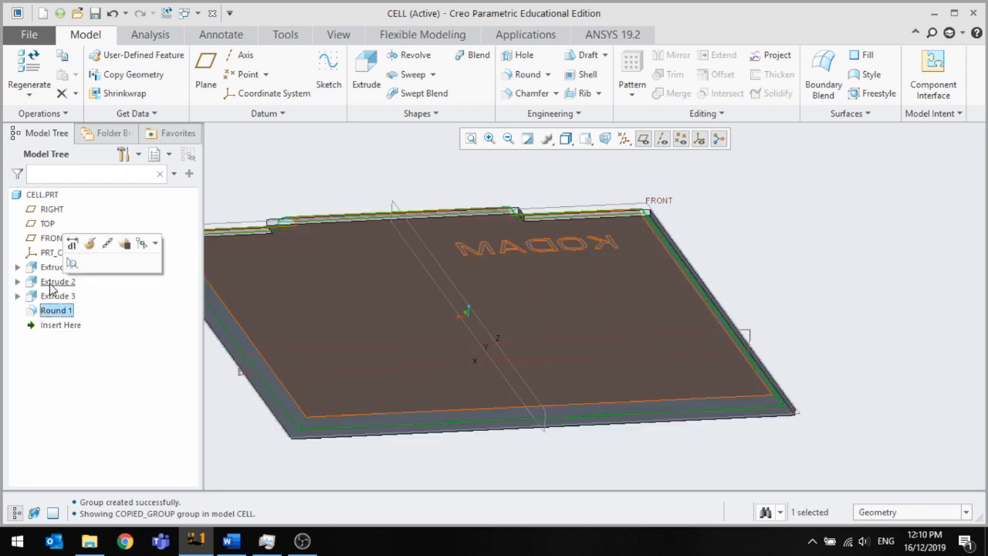
{"action": "left_click", "coordinate": [52, 283], "text": "ctrl"}
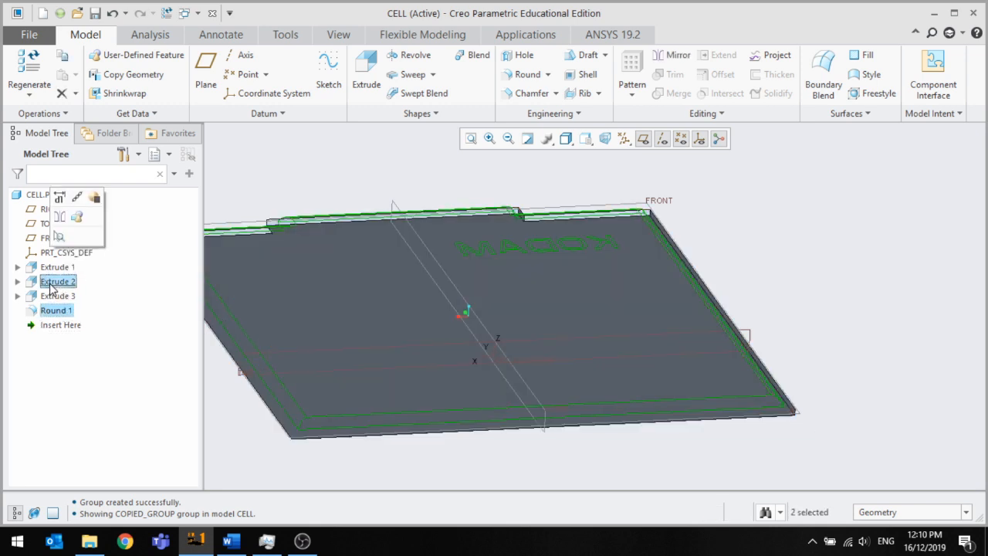
{"action": "left_click", "coordinate": [60, 216]}
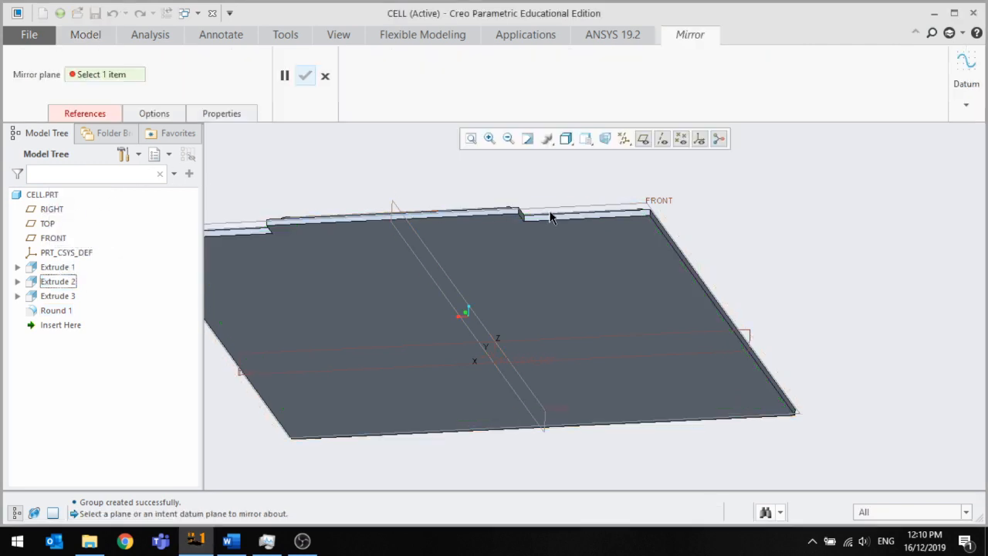
{"action": "left_click", "coordinate": [550, 205]}
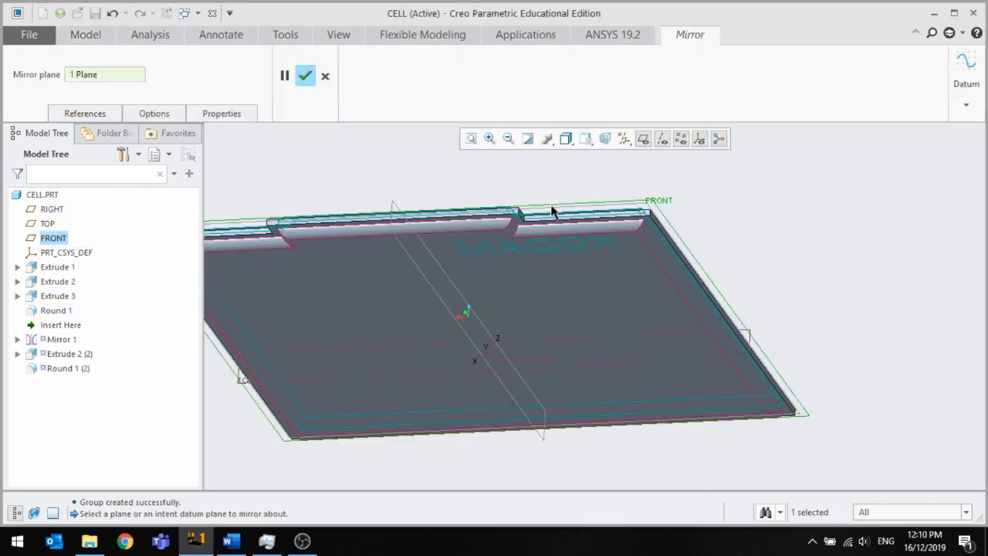
Inspect the previewed mirrored layer and its rounded edges from several angles, and complete the mirror feature
{"action": "mouse_move", "coordinate": [551, 284]}
{"action": "middle_mouse_down"}
{"action": "mouse_move", "coordinate": [555, 260]}
{"action": "mouse_move", "coordinate": [486, 216]}
{"action": "mouse_move", "coordinate": [518, 231]}
{"action": "mouse_move", "coordinate": [542, 268]}
{"action": "middle_mouse_up"}
{"action": "scroll", "coordinate": [620, 341], "scroll_direction": "up", "scroll_amount": 4}
{"action": "scroll", "coordinate": [576, 234], "scroll_direction": "down", "scroll_amount": 1}
{"action": "scroll", "coordinate": [576, 240], "scroll_direction": "down", "scroll_amount": 1}
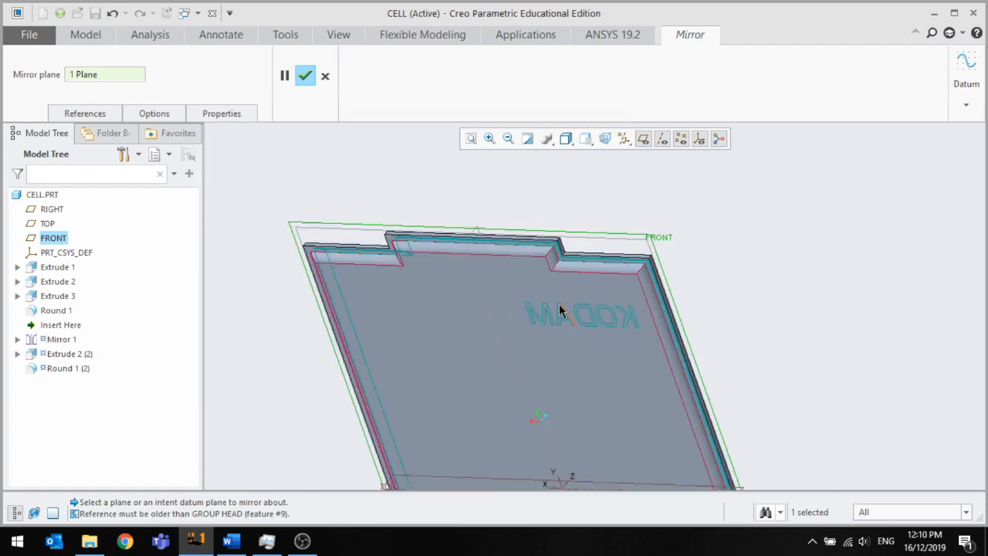
{"action": "middle_click_drag", "start_coordinate": [562, 310], "coordinate": [532, 314]}
{"action": "scroll", "coordinate": [531, 306], "scroll_direction": "down", "scroll_amount": 4}
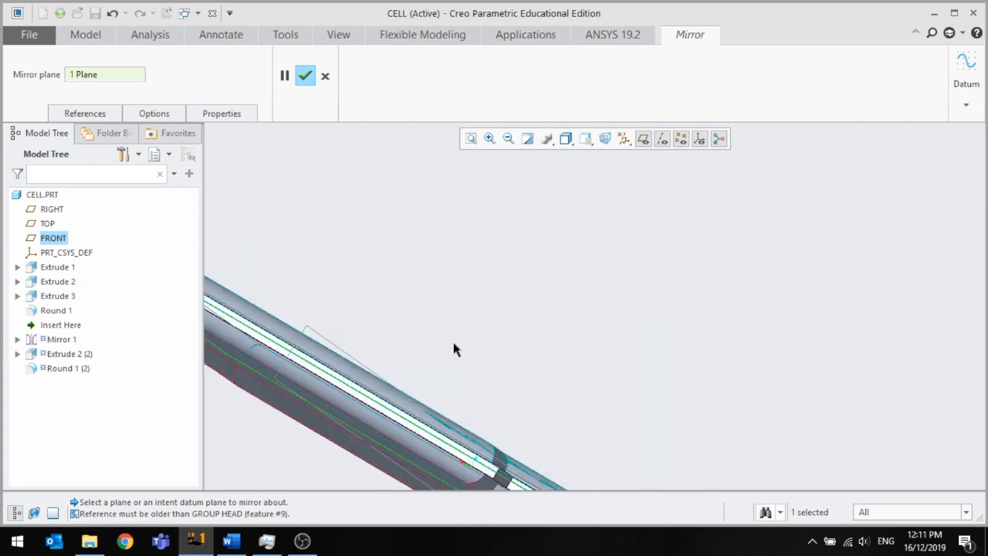
{"action": "middle_click_drag", "start_coordinate": [453, 342], "coordinate": [464, 345]}
{"action": "scroll", "coordinate": [464, 344], "scroll_direction": "up", "scroll_amount": 3}
{"action": "middle_click_drag", "start_coordinate": [318, 410], "coordinate": [535, 231]}
{"action": "scroll", "coordinate": [586, 208], "scroll_direction": "up", "scroll_amount": 2}
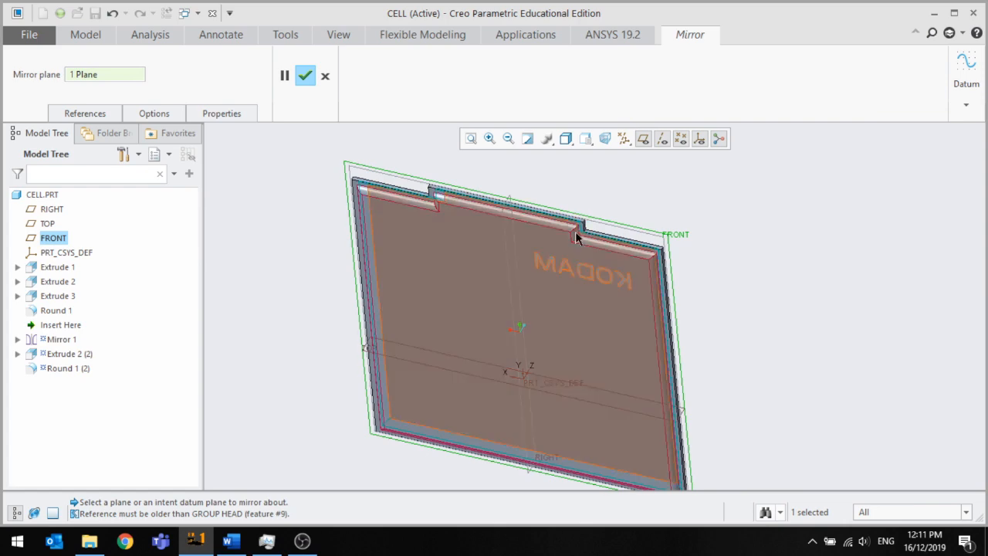
{"action": "scroll", "coordinate": [580, 232], "scroll_direction": "down", "scroll_amount": 4}
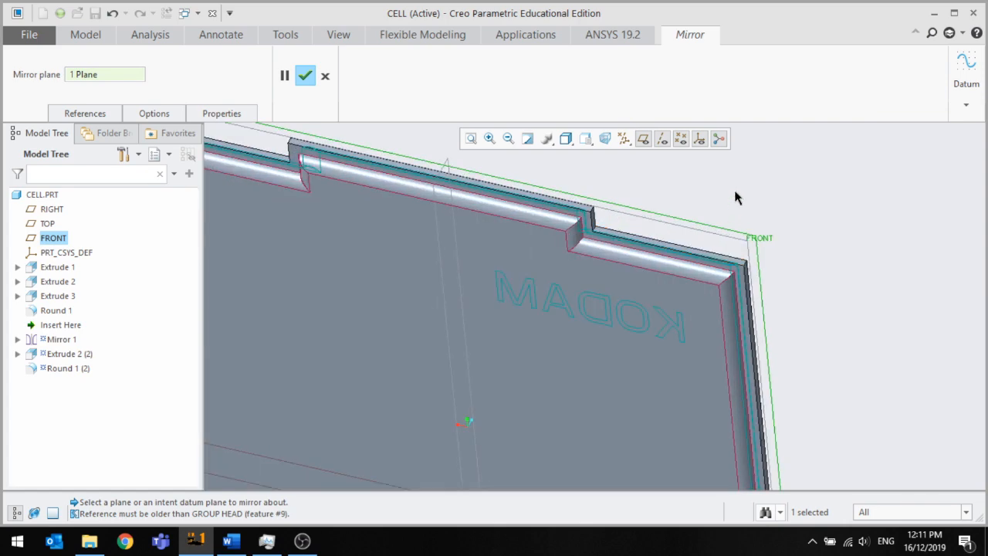
{"action": "left_click", "coordinate": [305, 76]}
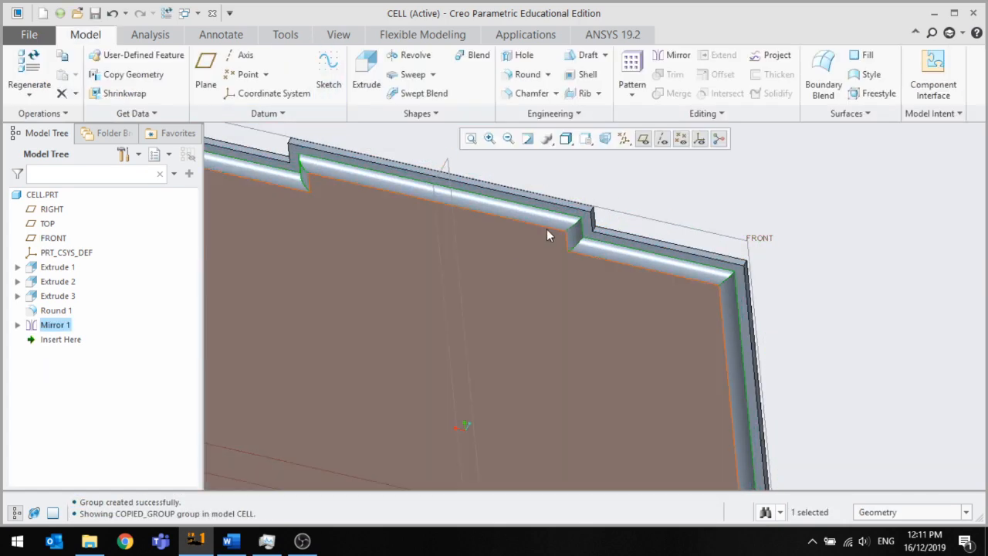
Examine the mirrored layer on the back of the cell and the individual features contained in Mirror 1
{"action": "scroll", "coordinate": [547, 231], "scroll_direction": "up", "scroll_amount": 4}
{"action": "middle_click_drag", "start_coordinate": [463, 292], "coordinate": [432, 285]}
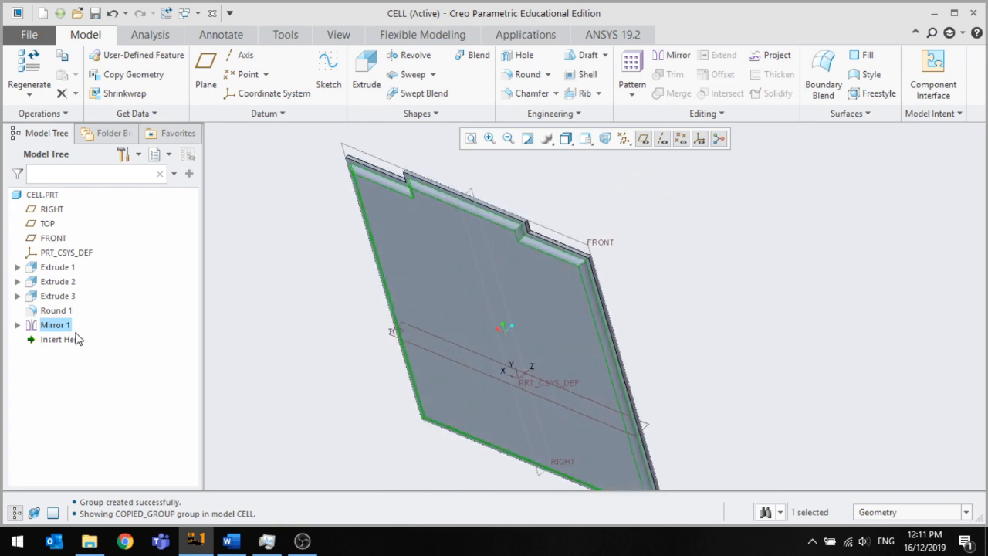
{"action": "left_click", "coordinate": [57, 311]}
{"action": "left_click", "coordinate": [18, 325]}
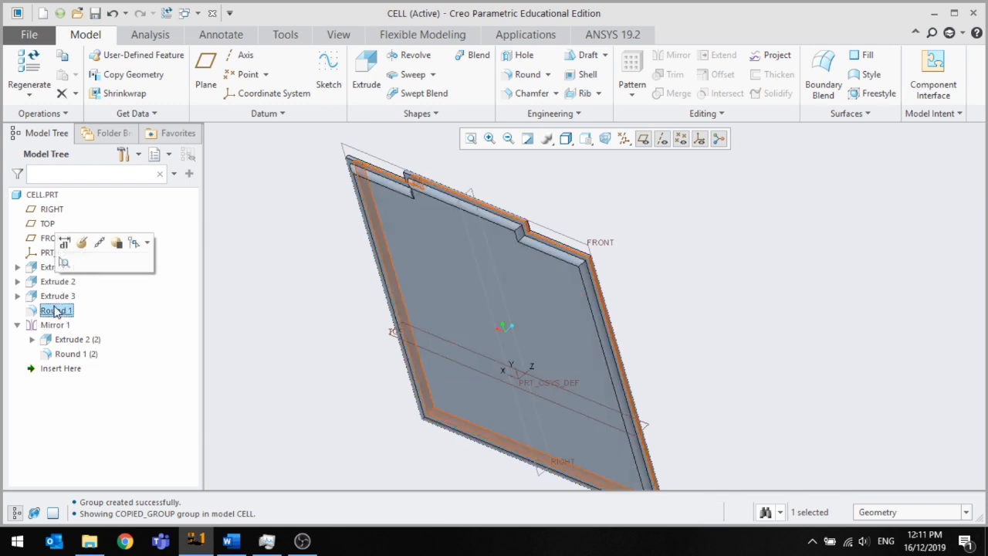
{"action": "left_click", "coordinate": [324, 388]}
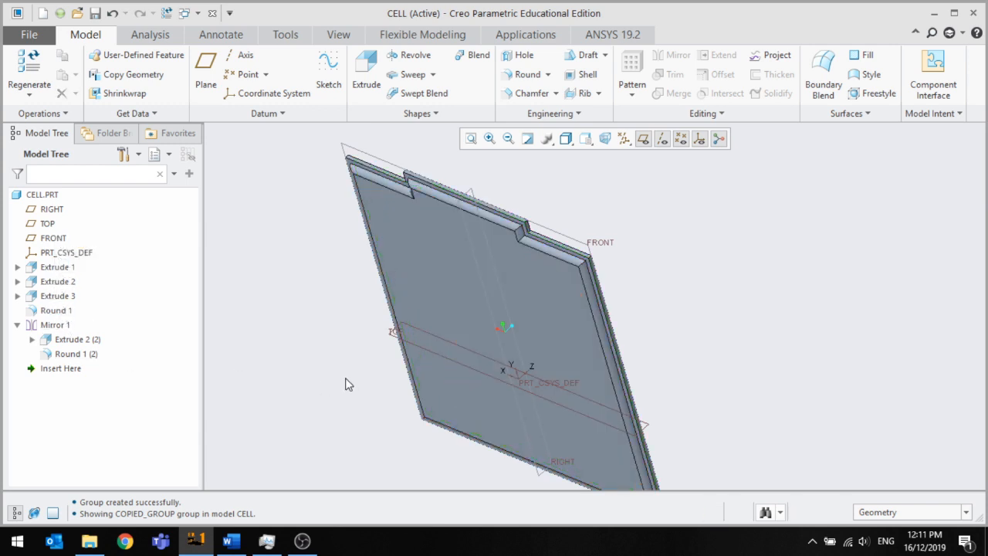
{"action": "middle_click_drag", "start_coordinate": [361, 372], "coordinate": [433, 356]}
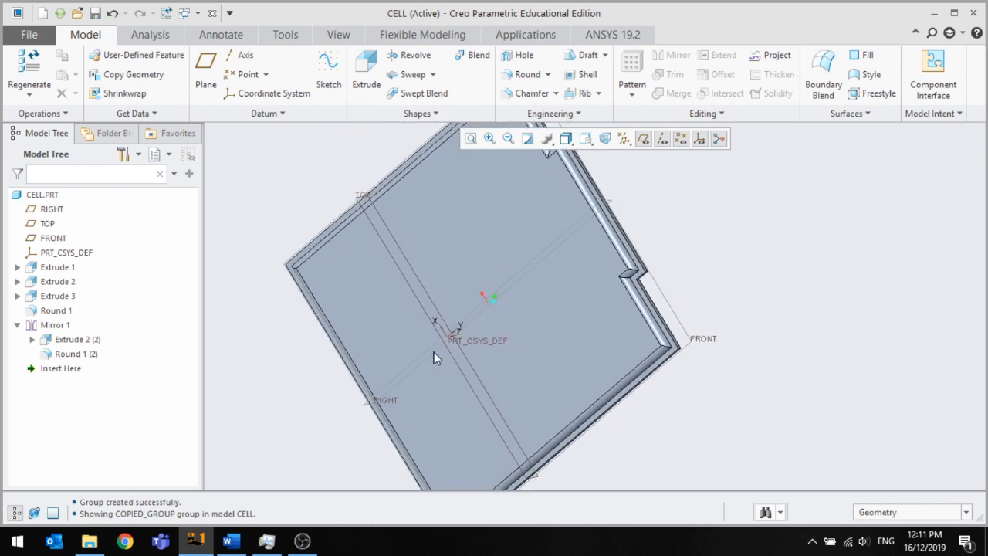
{"action": "left_click", "coordinate": [87, 354]}
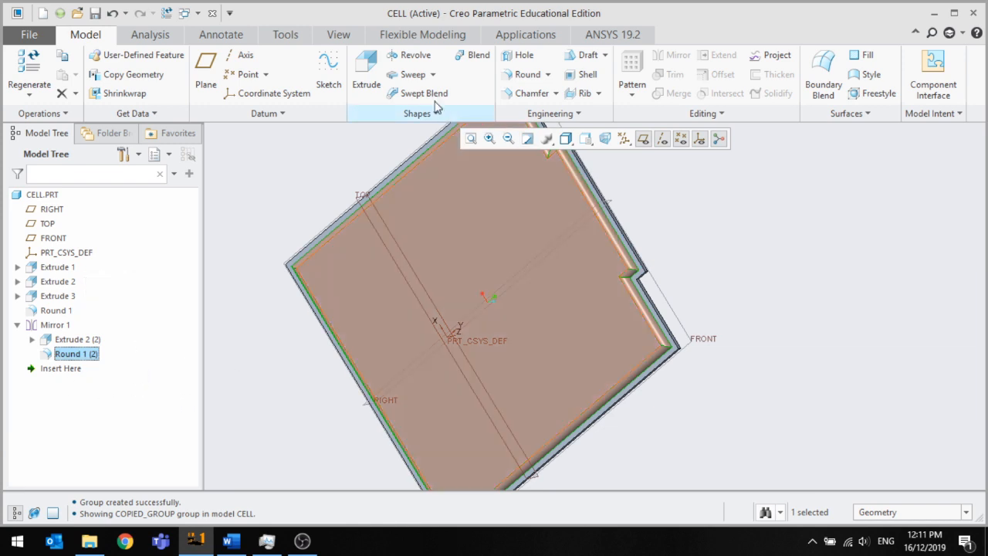
{"action": "middle_click_drag", "start_coordinate": [351, 309], "coordinate": [294, 312]}
{"action": "left_click", "coordinate": [312, 320]}
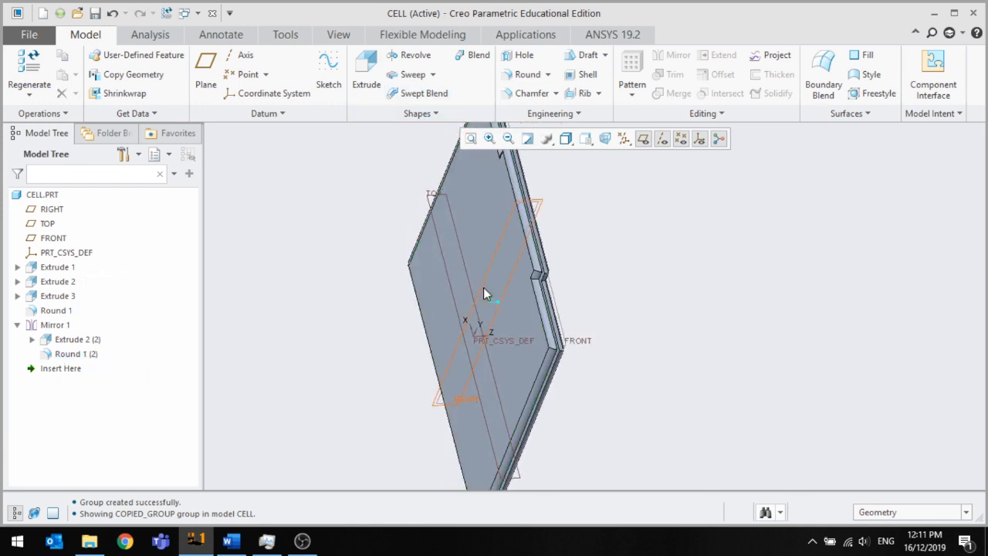
Start a D x D edge chamfer of 5.00 on one outer corner edge at the notched end of the cell
{"action": "middle_click_drag", "start_coordinate": [484, 288], "coordinate": [447, 294]}
{"action": "middle_click_drag", "start_coordinate": [518, 282], "coordinate": [593, 288]}
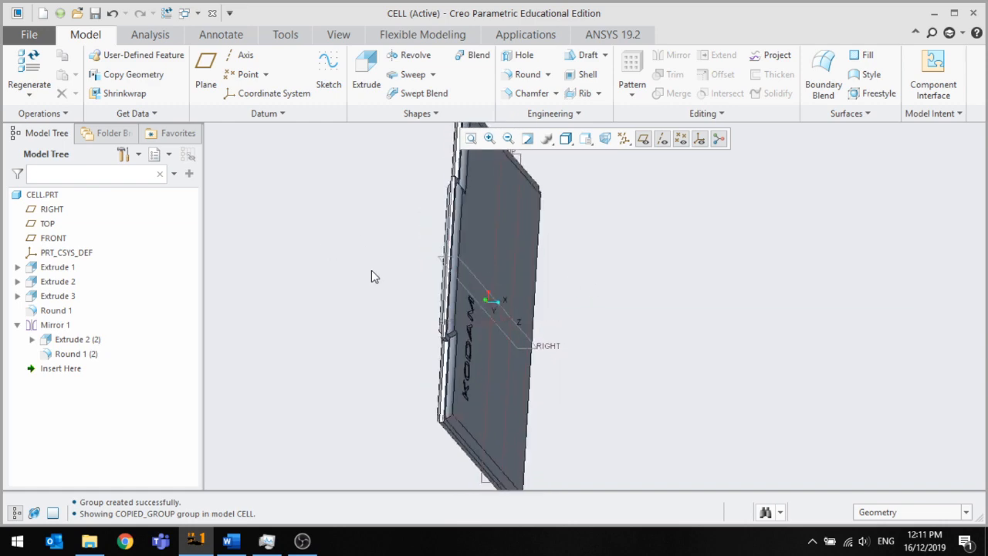
{"action": "middle_click_drag", "start_coordinate": [371, 277], "coordinate": [435, 217]}
{"action": "scroll", "coordinate": [622, 183], "scroll_direction": "down", "scroll_amount": 5}
{"action": "middle_click_drag", "start_coordinate": [593, 198], "coordinate": [581, 251], "text": "ctrl"}
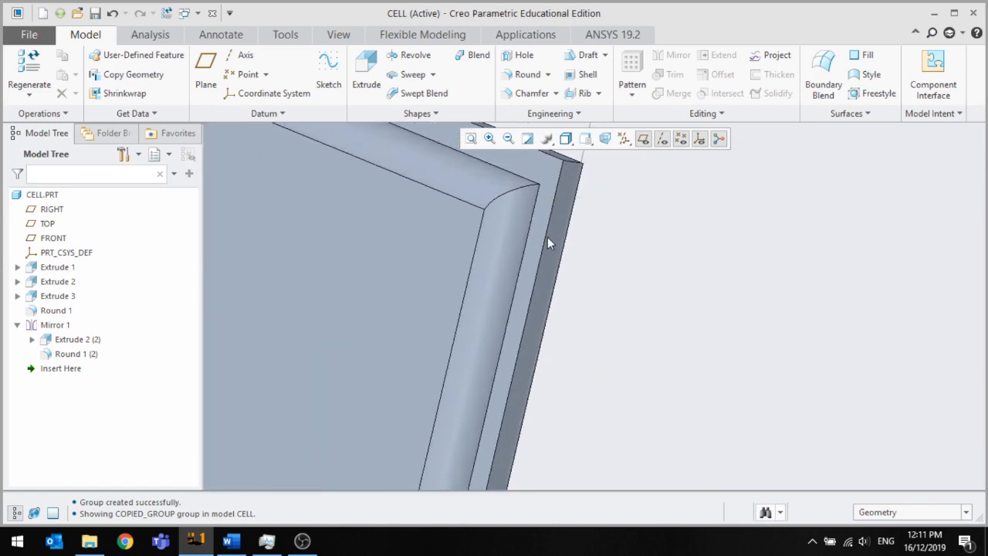
{"action": "scroll", "coordinate": [547, 244], "scroll_direction": "up", "scroll_amount": 3}
{"action": "left_click", "coordinate": [532, 92]}
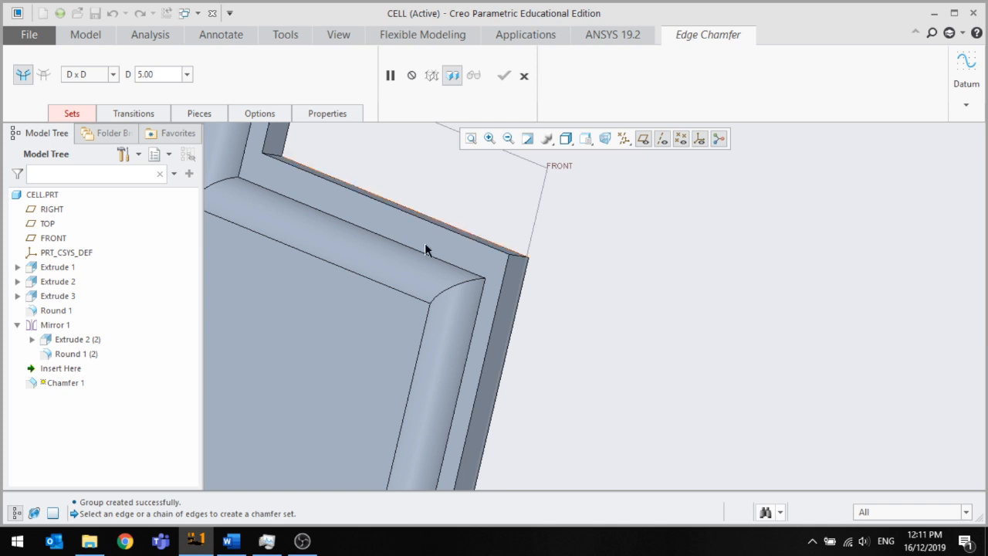
{"action": "scroll", "coordinate": [424, 253], "scroll_direction": "up", "scroll_amount": 2}
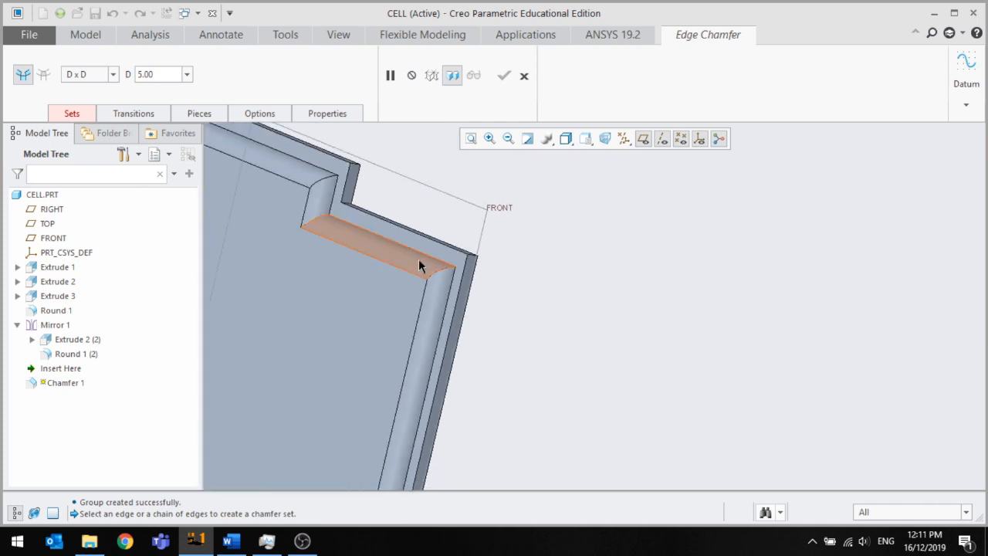
{"action": "scroll", "coordinate": [420, 250], "scroll_direction": "down", "scroll_amount": 2}
{"action": "left_click", "coordinate": [515, 271]}
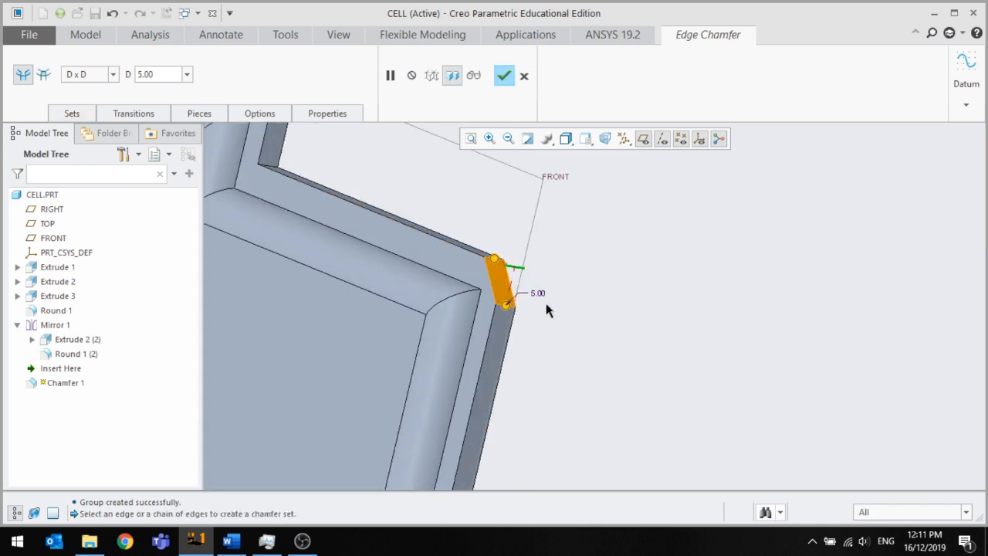
Add the other outer corner edge at the notched end to the 5.00 chamfer
{"action": "scroll", "coordinate": [668, 316], "scroll_direction": "up", "scroll_amount": 5}
{"action": "middle_click_drag", "start_coordinate": [541, 308], "coordinate": [570, 320]}
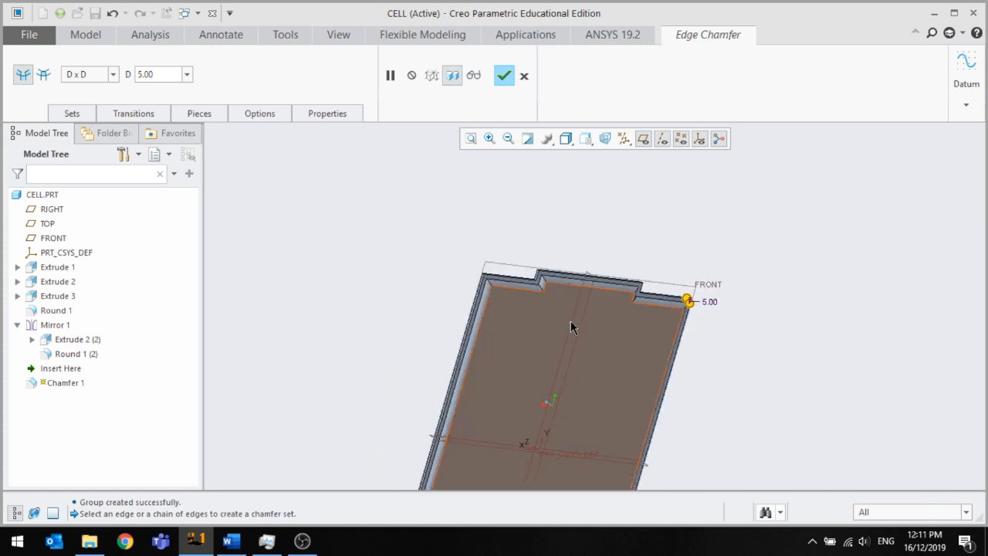
{"action": "scroll", "coordinate": [503, 284], "scroll_direction": "down", "scroll_amount": 3}
{"action": "scroll", "coordinate": [476, 216], "scroll_direction": "down", "scroll_amount": 3}
{"action": "left_click", "coordinate": [451, 343]}
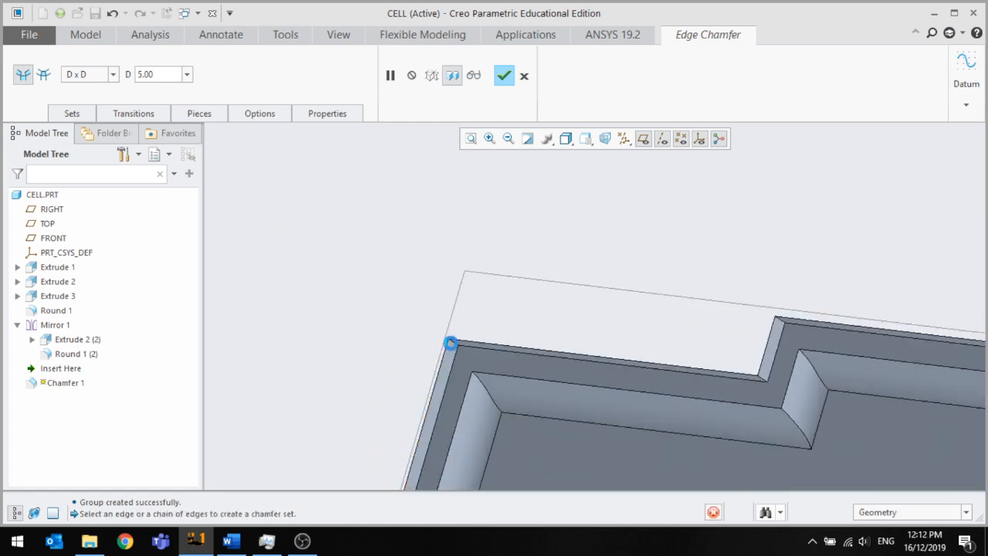
{"action": "left_click", "coordinate": [455, 342]}
{"action": "scroll", "coordinate": [423, 253], "scroll_direction": "up", "scroll_amount": 5}
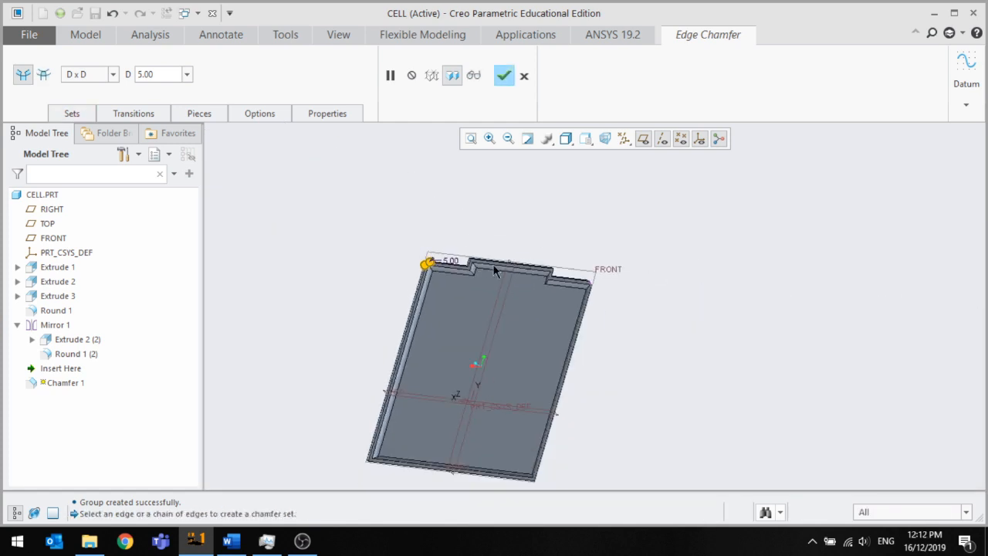
{"action": "middle_click_drag", "start_coordinate": [565, 271], "coordinate": [544, 249]}
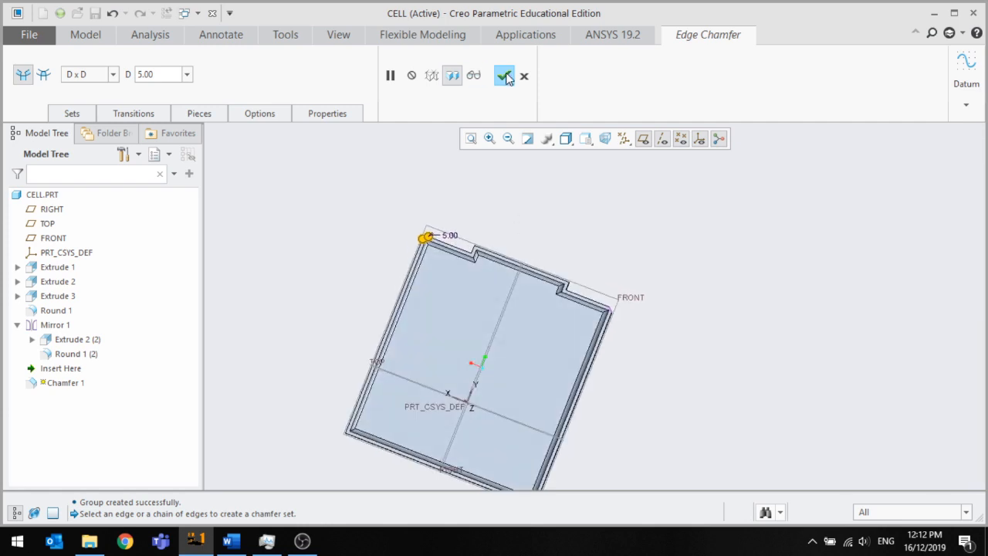
Add the two outer corner edges at the plain end of the cell to the 5.00 chamfer and complete the feature
{"action": "scroll", "coordinate": [361, 394], "scroll_direction": "down", "scroll_amount": 3}
{"action": "middle_click_drag", "start_coordinate": [355, 404], "coordinate": [412, 406]}
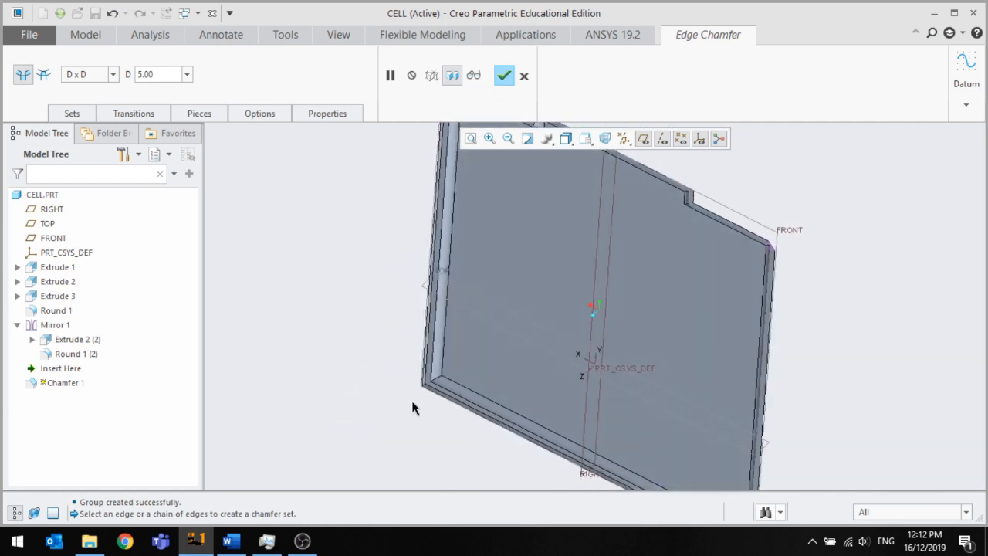
{"action": "scroll", "coordinate": [450, 353], "scroll_direction": "down", "scroll_amount": 3}
{"action": "left_click", "coordinate": [436, 354]}
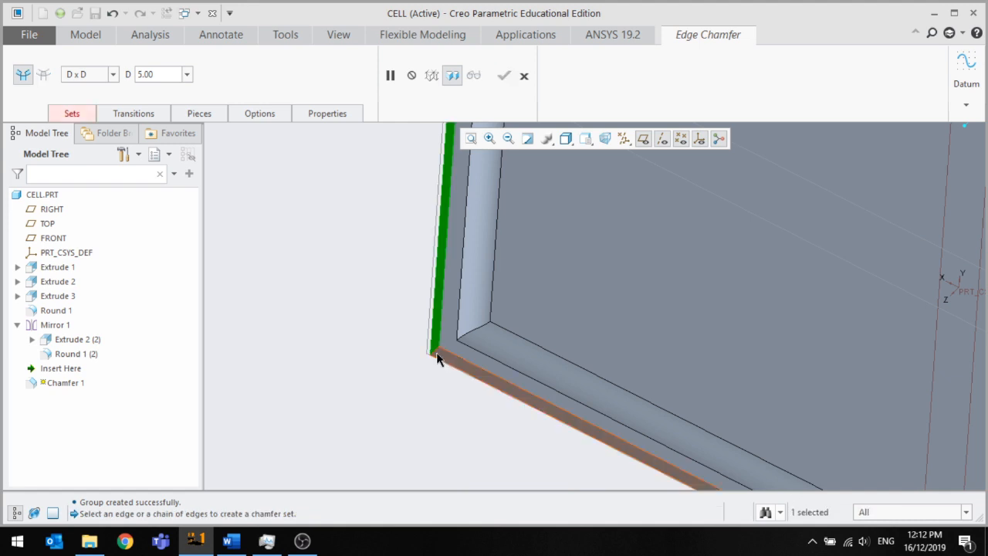
{"action": "scroll", "coordinate": [358, 347], "scroll_direction": "up", "scroll_amount": 3}
{"action": "scroll", "coordinate": [358, 339], "scroll_direction": "up", "scroll_amount": 2}
{"action": "middle_click_drag", "start_coordinate": [513, 398], "coordinate": [544, 305]}
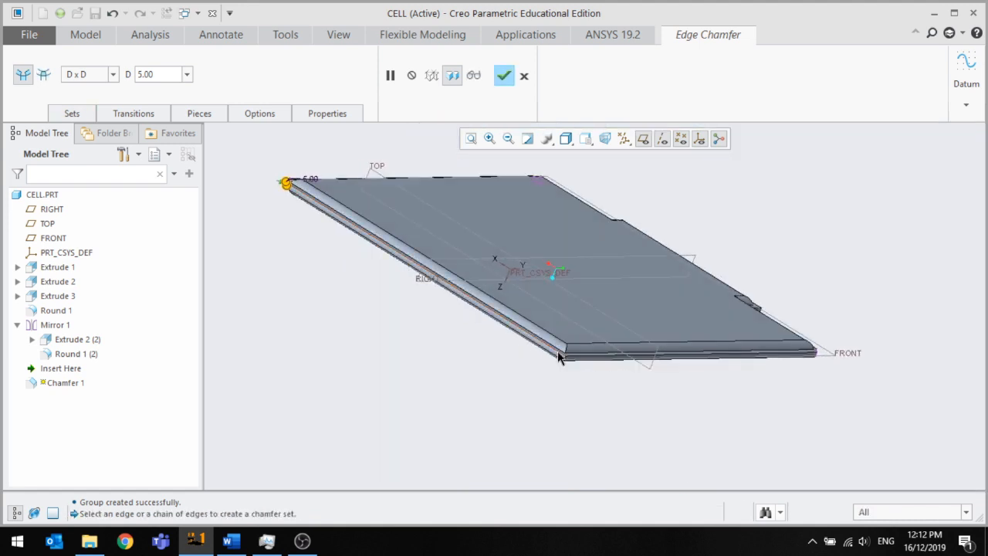
{"action": "scroll", "coordinate": [560, 356], "scroll_direction": "down", "scroll_amount": 3}
{"action": "middle_click_drag", "start_coordinate": [545, 389], "coordinate": [498, 378]}
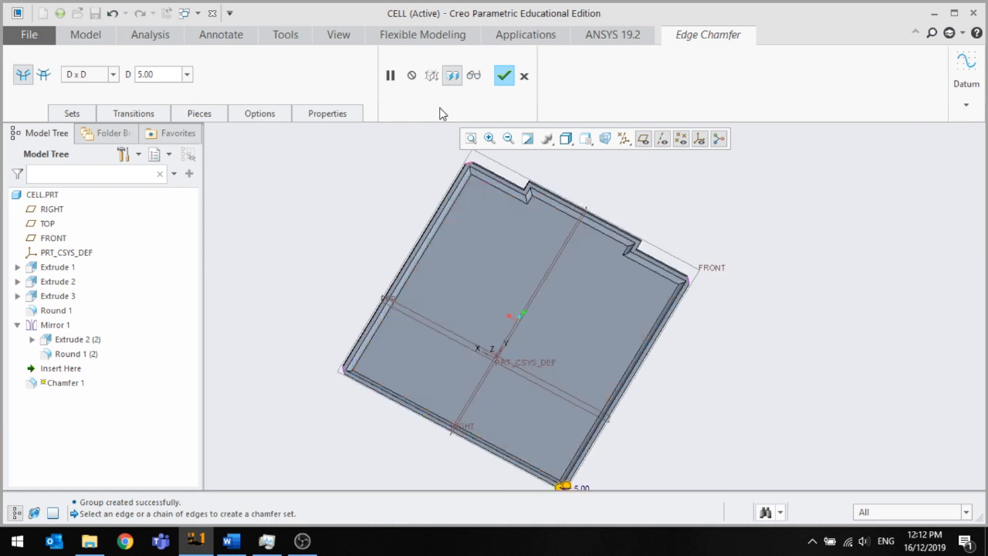
{"action": "left_click", "coordinate": [504, 75]}
Examine the chamfered outer corners of the cell from several angles
{"action": "middle_click_drag", "start_coordinate": [480, 278], "coordinate": [415, 249]}
{"action": "scroll", "coordinate": [415, 249], "scroll_direction": "up", "scroll_amount": 3}
{"action": "scroll", "coordinate": [486, 300], "scroll_direction": "down", "scroll_amount": 5}
{"action": "middle_click_drag", "start_coordinate": [510, 358], "coordinate": [417, 291]}
{"action": "left_click", "coordinate": [588, 435]}
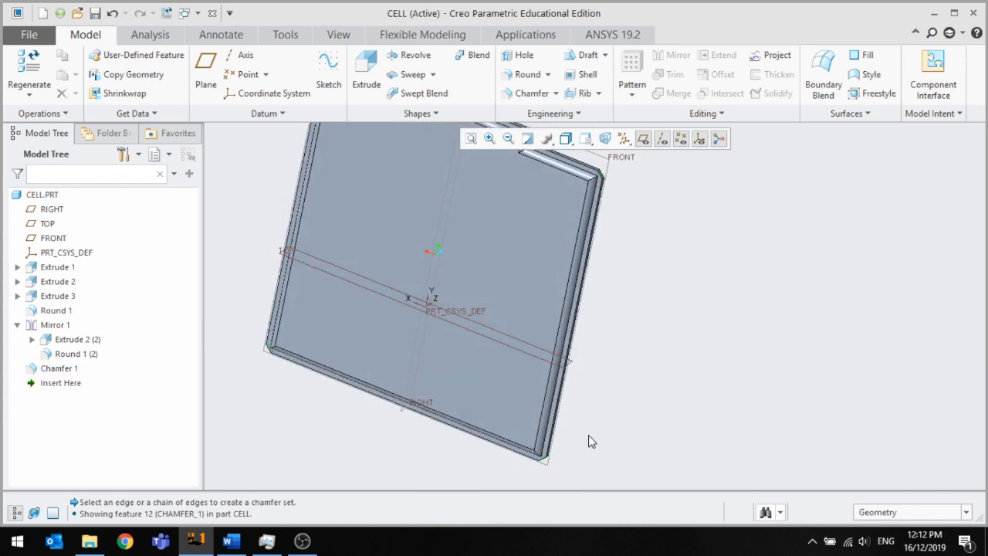
{"action": "scroll", "coordinate": [588, 434], "scroll_direction": "up", "scroll_amount": 3}
{"action": "middle_click_drag", "start_coordinate": [545, 422], "coordinate": [486, 421]}
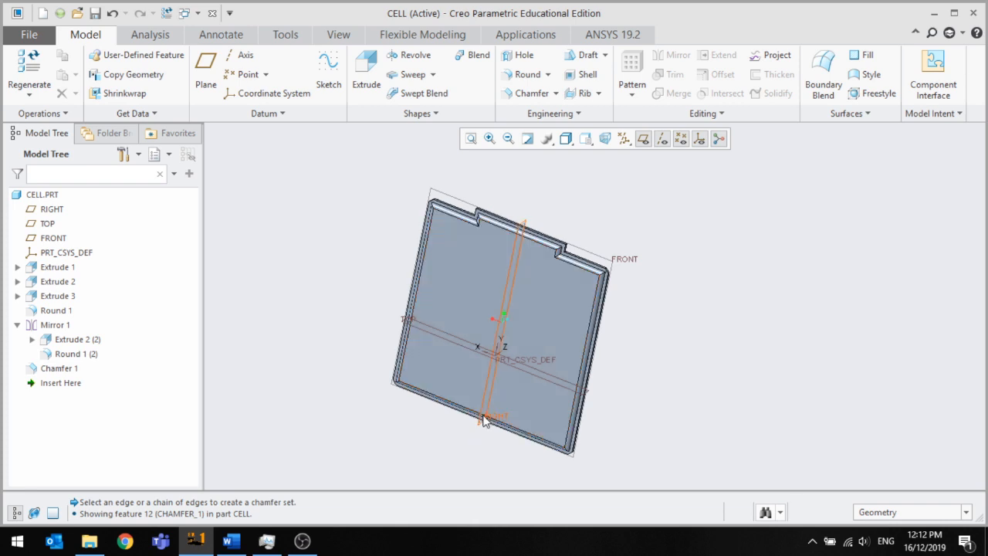
{"action": "middle_click_drag", "start_coordinate": [419, 391], "coordinate": [466, 324]}
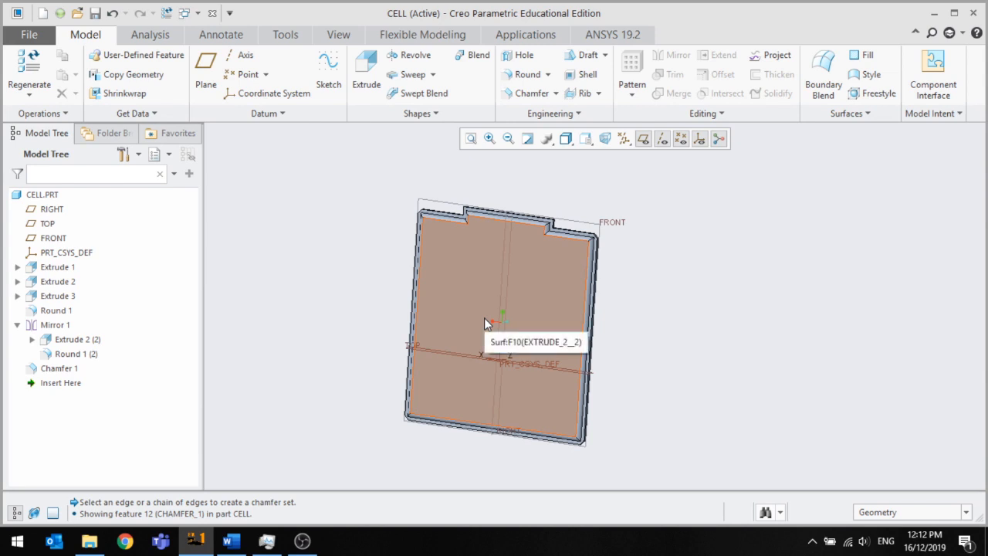
Save the part as CELL.PRT in the Module folder under Tutorial Examples
{"action": "left_click", "coordinate": [94, 13]}
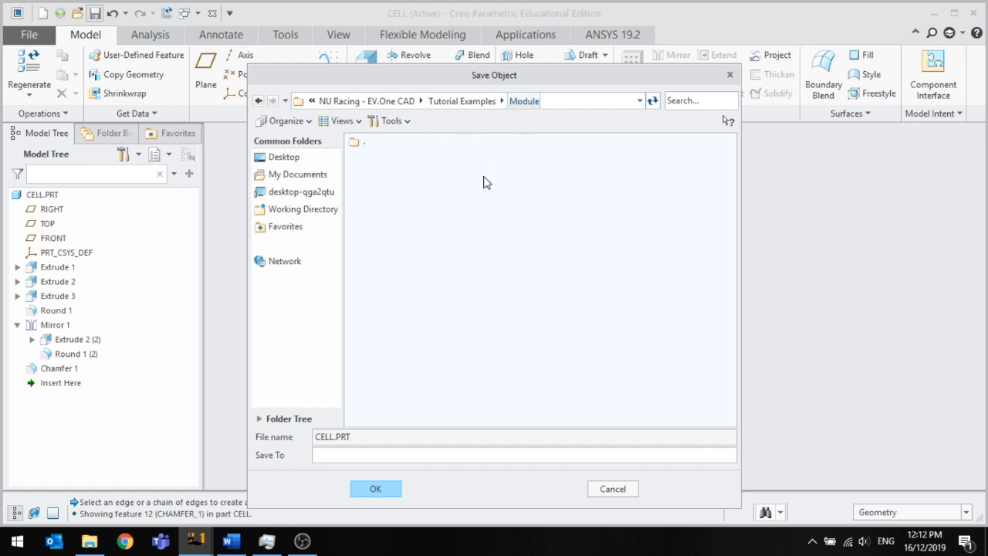
{"action": "left_click", "coordinate": [373, 489]}
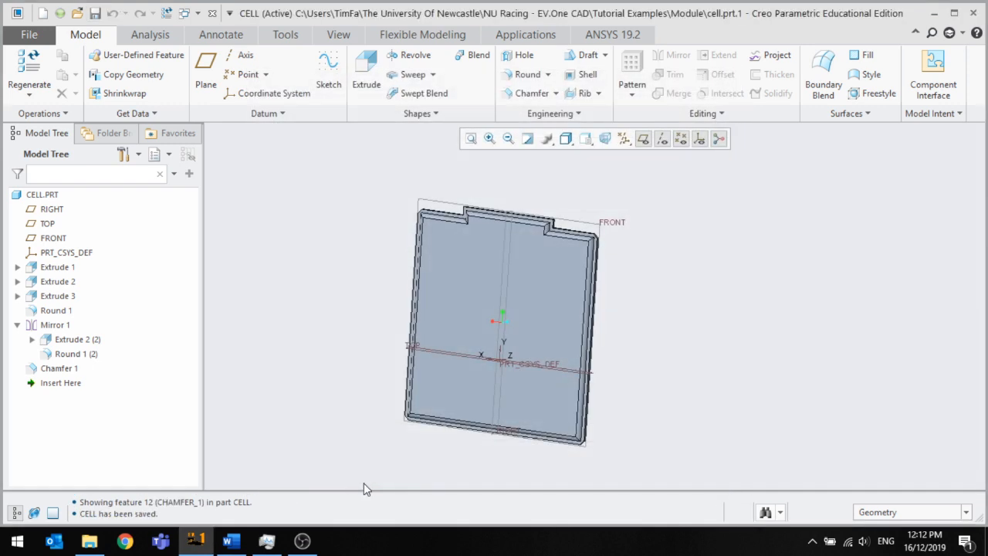
{"action": "mouse_move", "coordinate": [302, 540]}
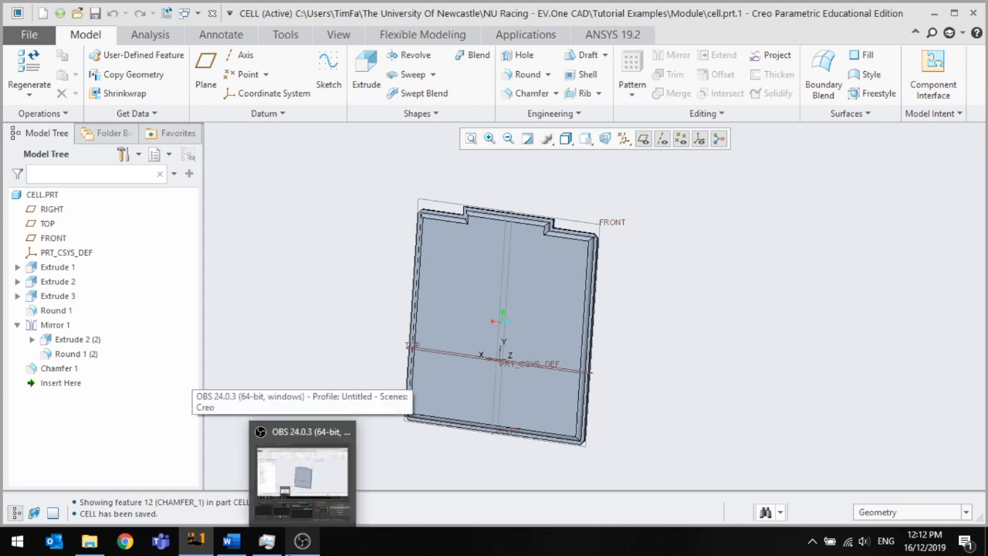
{"action": "left_click", "coordinate": [302, 541]}
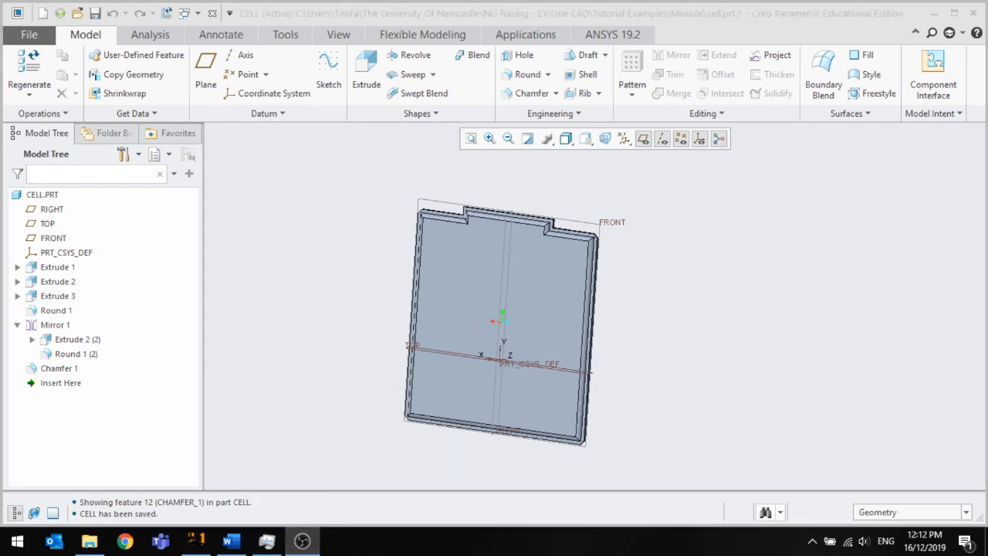